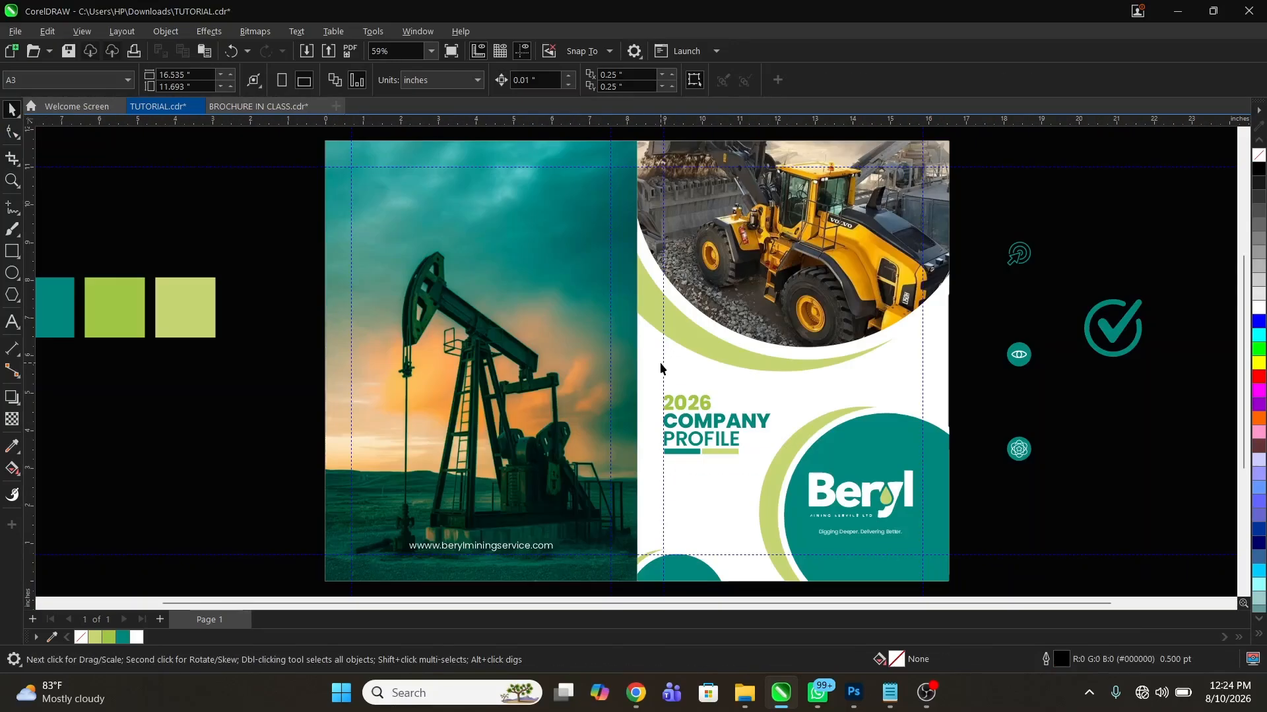
Duplicate page 1 after itself, copying its layers together with their contents
key("z")
scroll(667, 346, "down", 1)
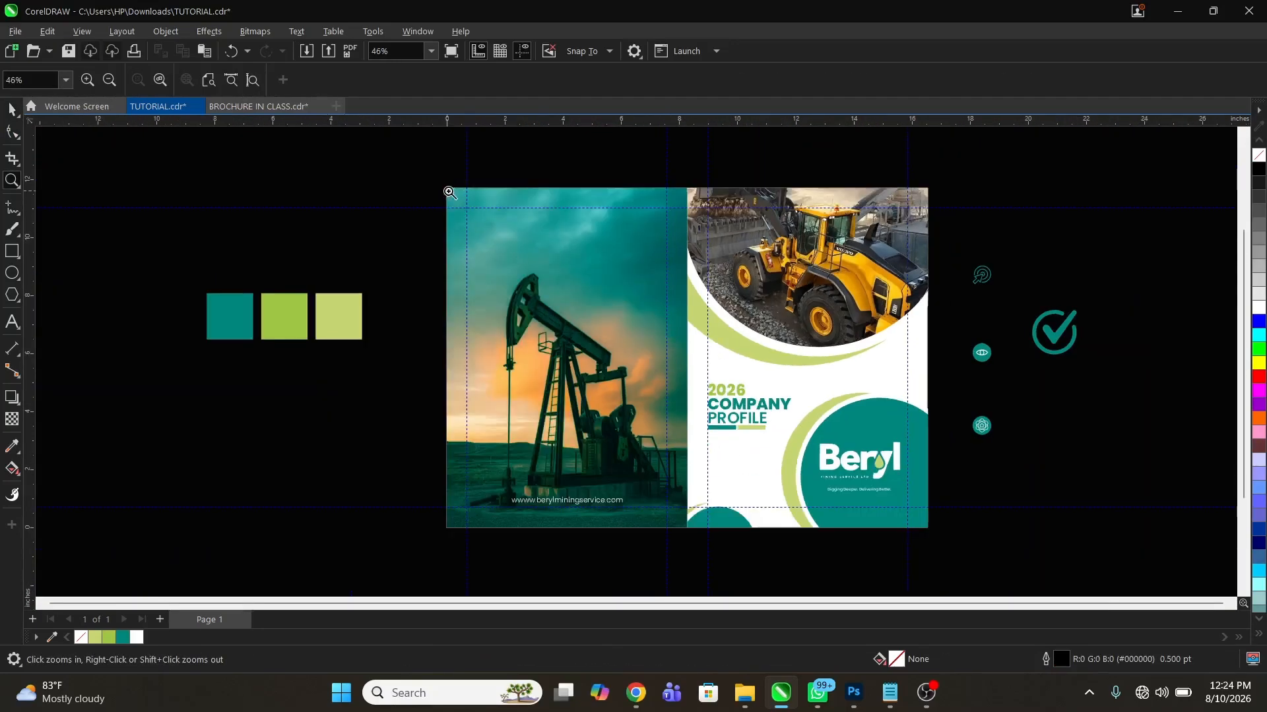
left_click_drag(421, 164, 1086, 591)
left_click_drag(321, 137, 853, 521)
key("space")
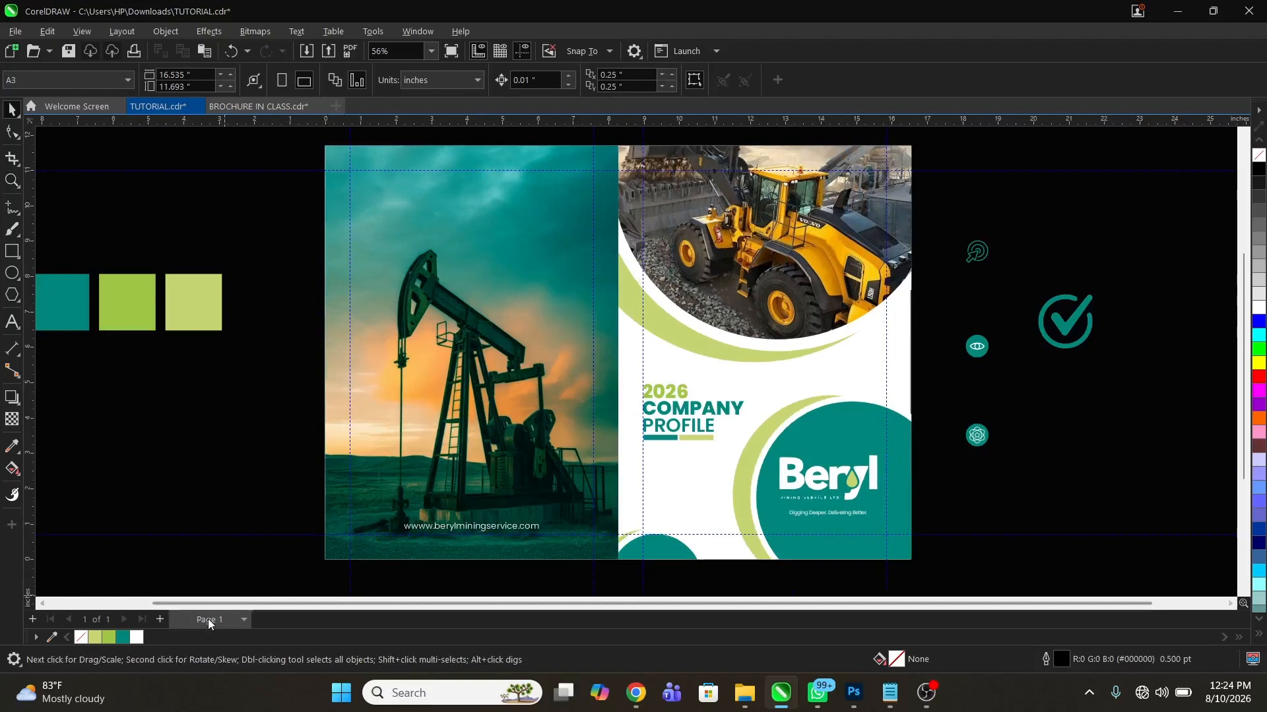
right_click(209, 622)
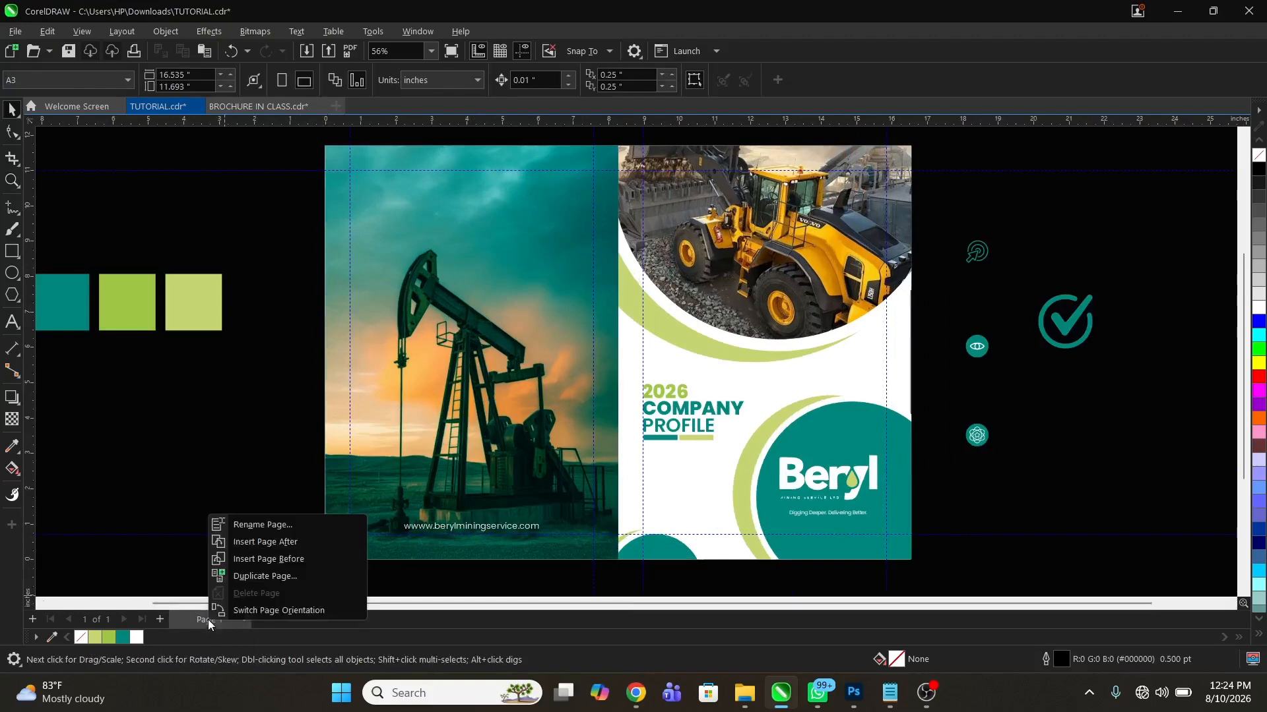
left_click(282, 577)
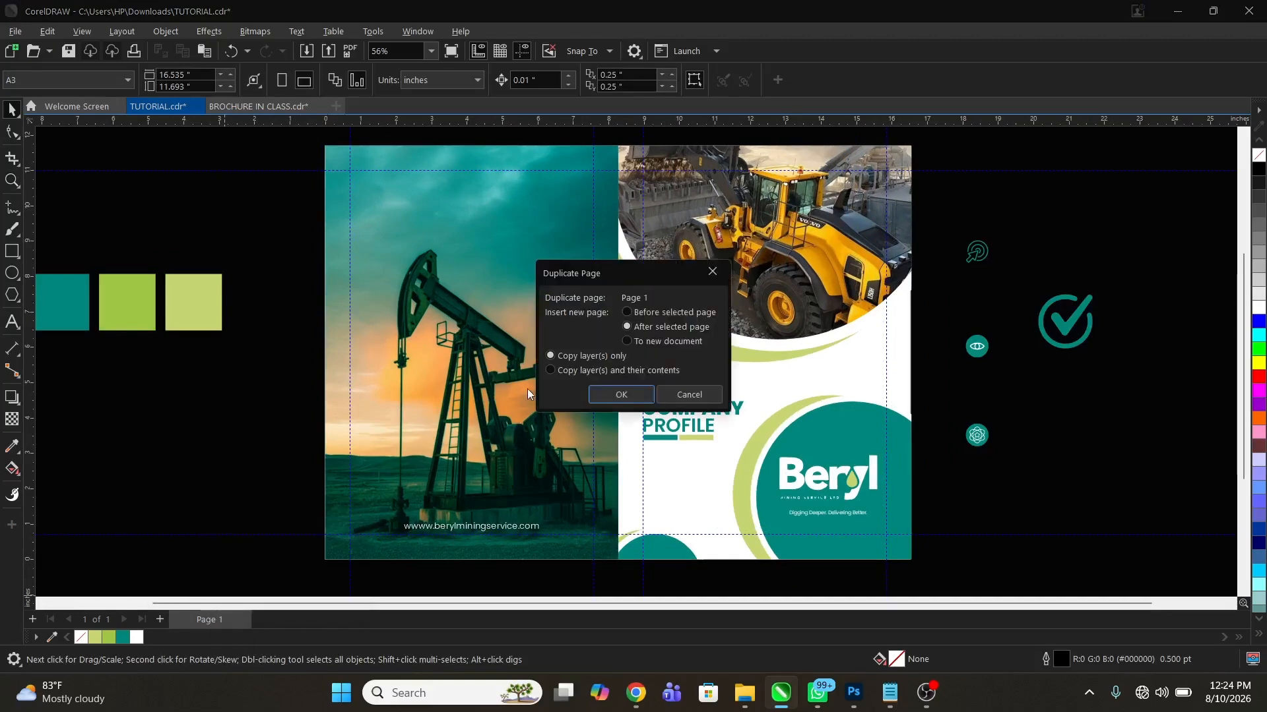
left_click(621, 396)
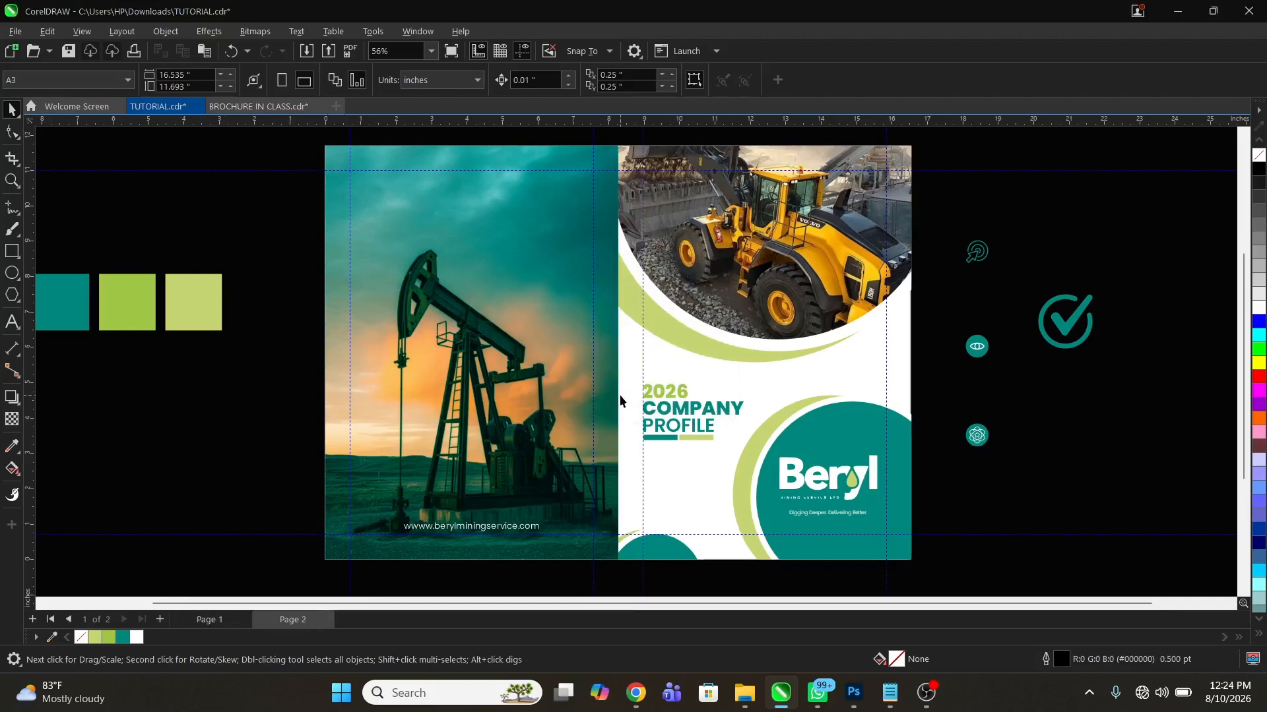
Delete the oil pump photo from the left PowerClip and the website text near the page's lower edge
double_click(542, 385)
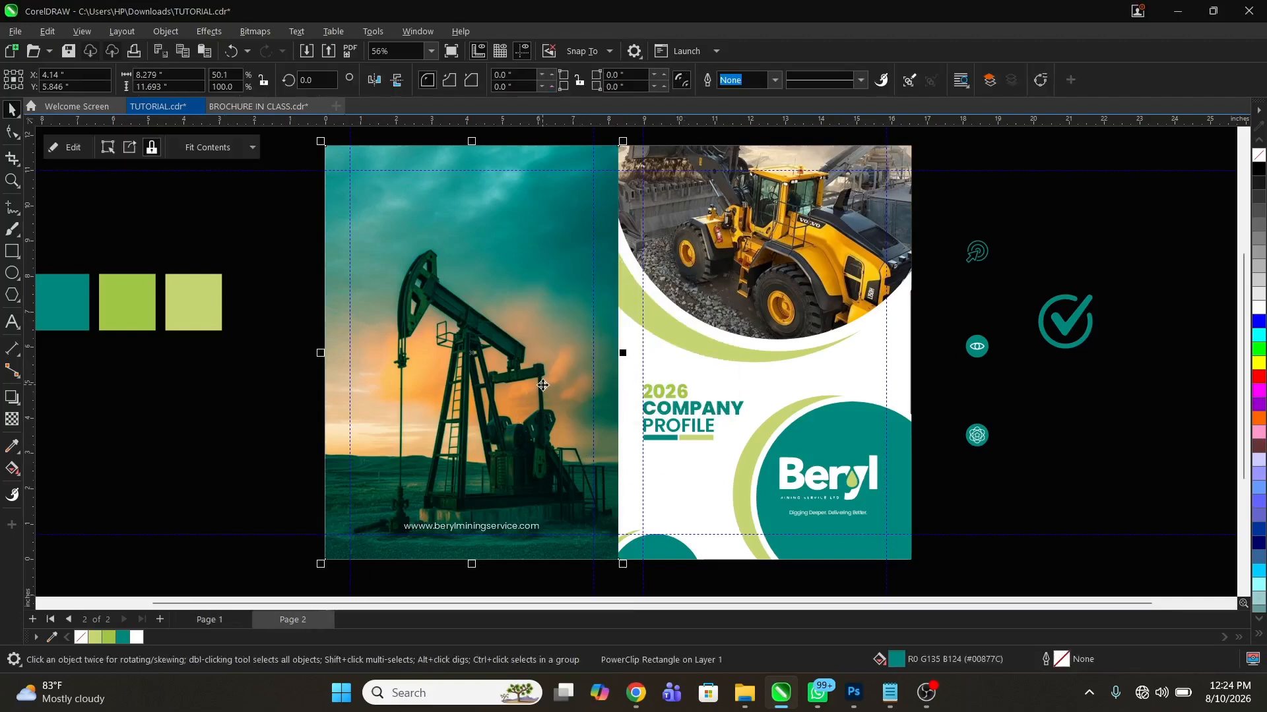
key("Delete")
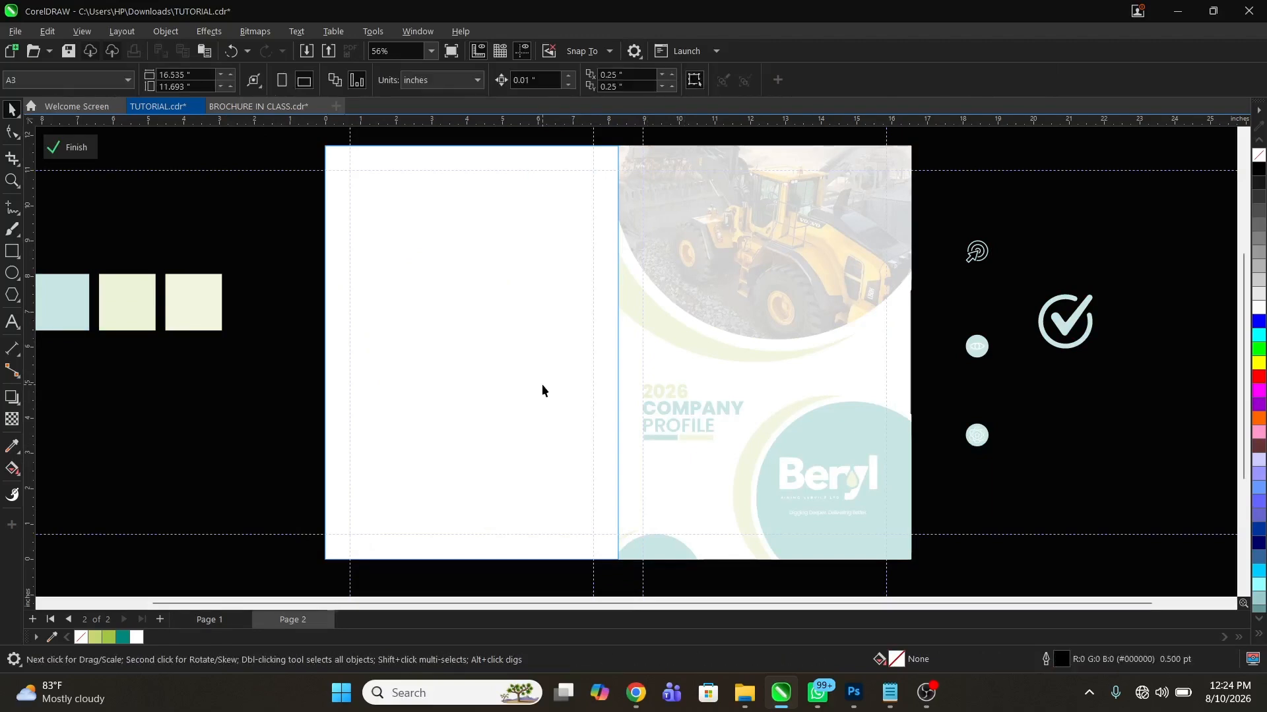
left_click_drag(266, 384, 628, 597)
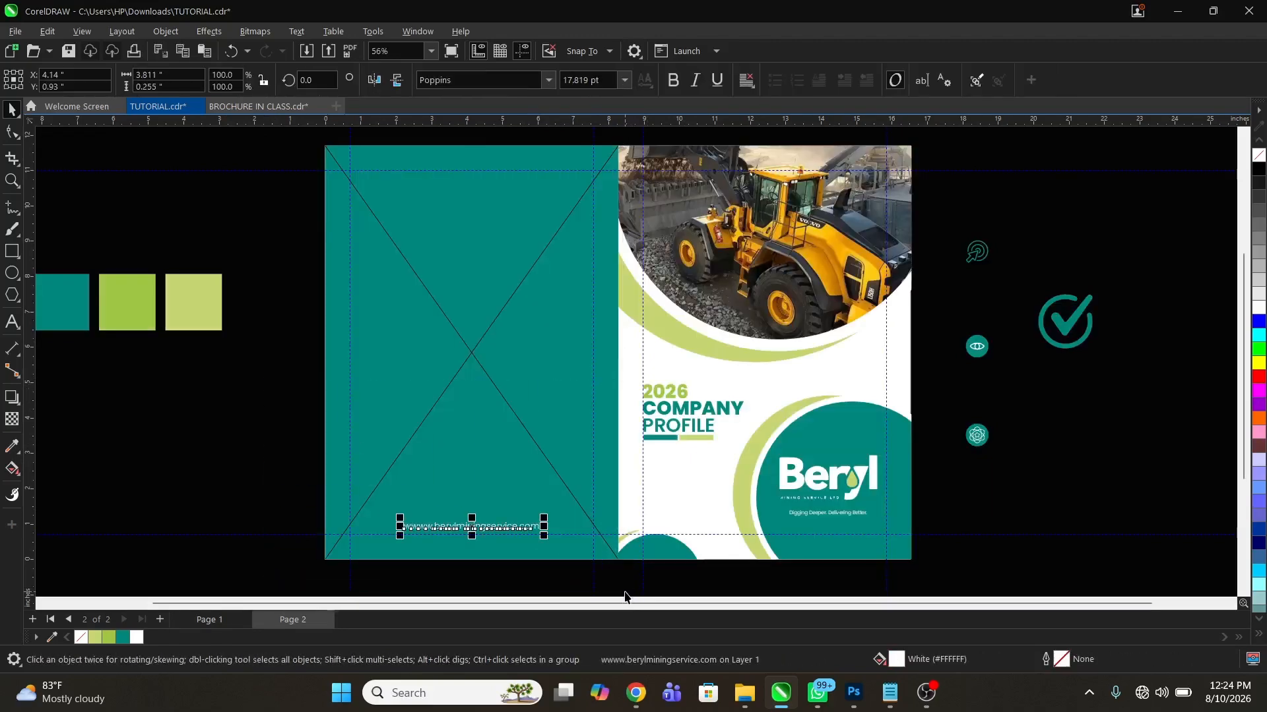
key("Delete")
Remove the PowerClip frame from the left teal rectangle and fill the rectangle with white
right_click(395, 369)
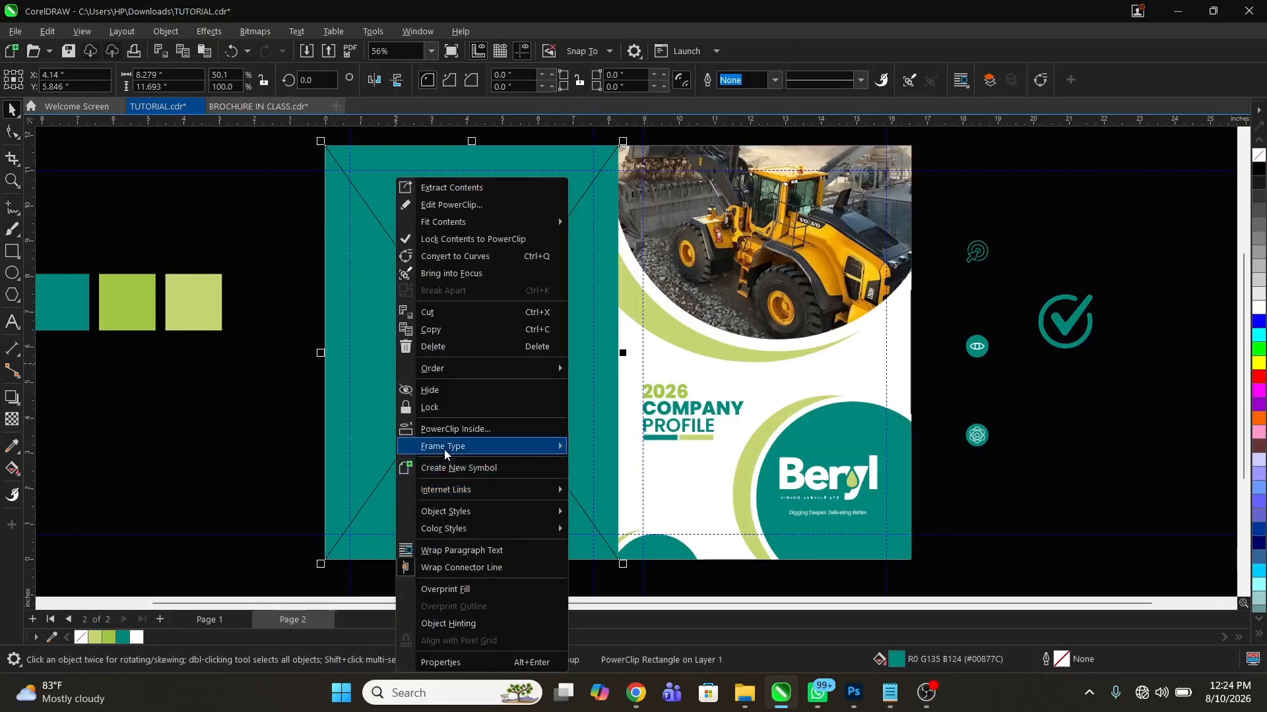
mouse_move(502, 446)
left_click(644, 488)
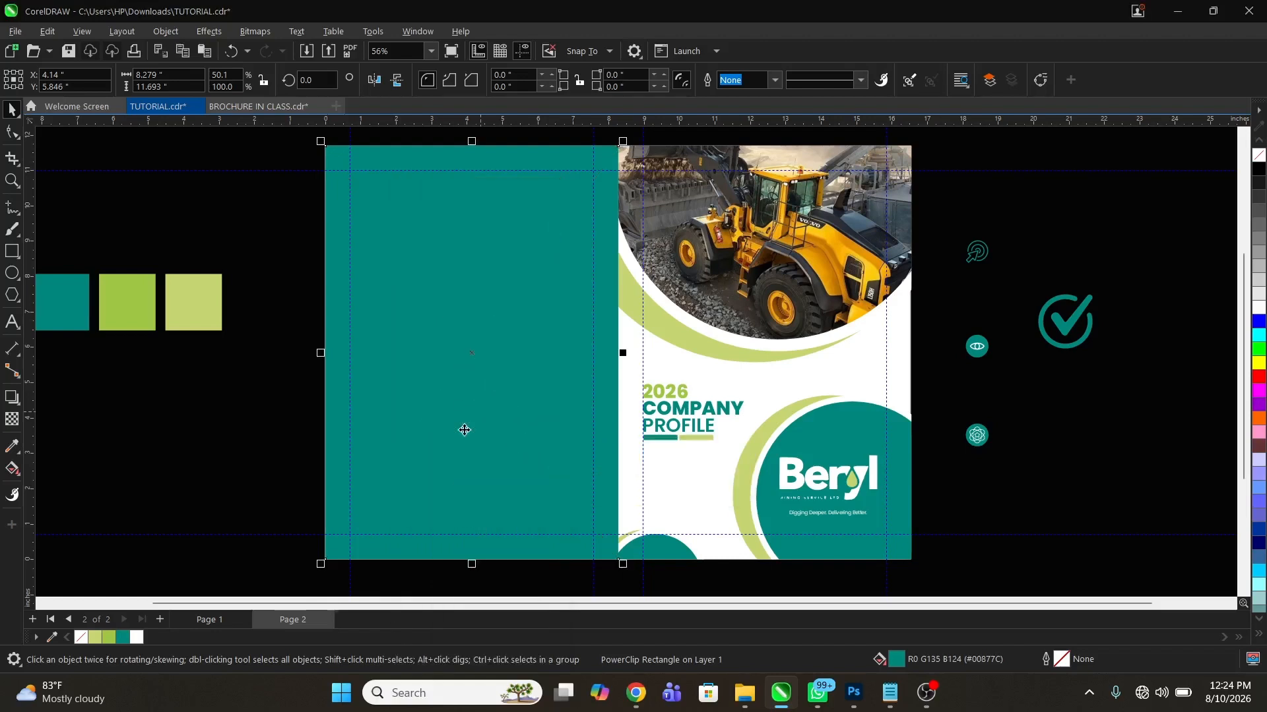
left_click(81, 637)
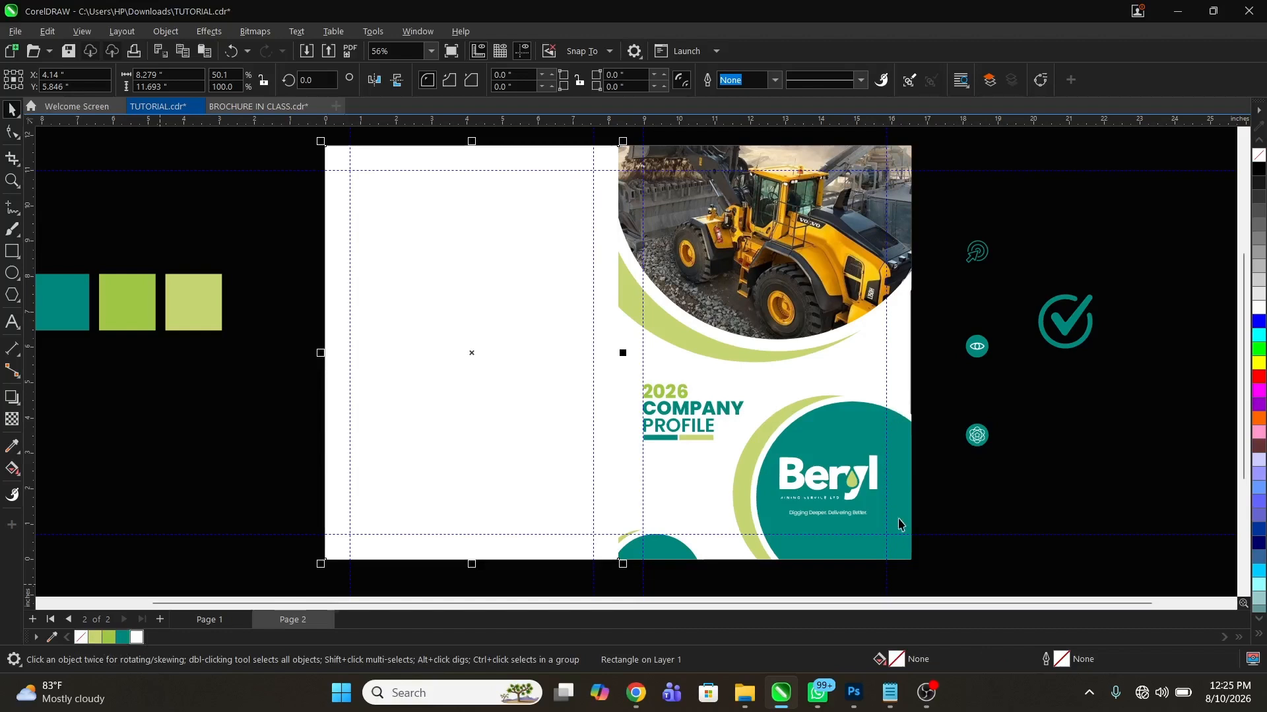
Delete the cover title, the Beryl logo and all artwork inside the right PowerClip on page 2
left_click_drag(291, 298, 869, 499)
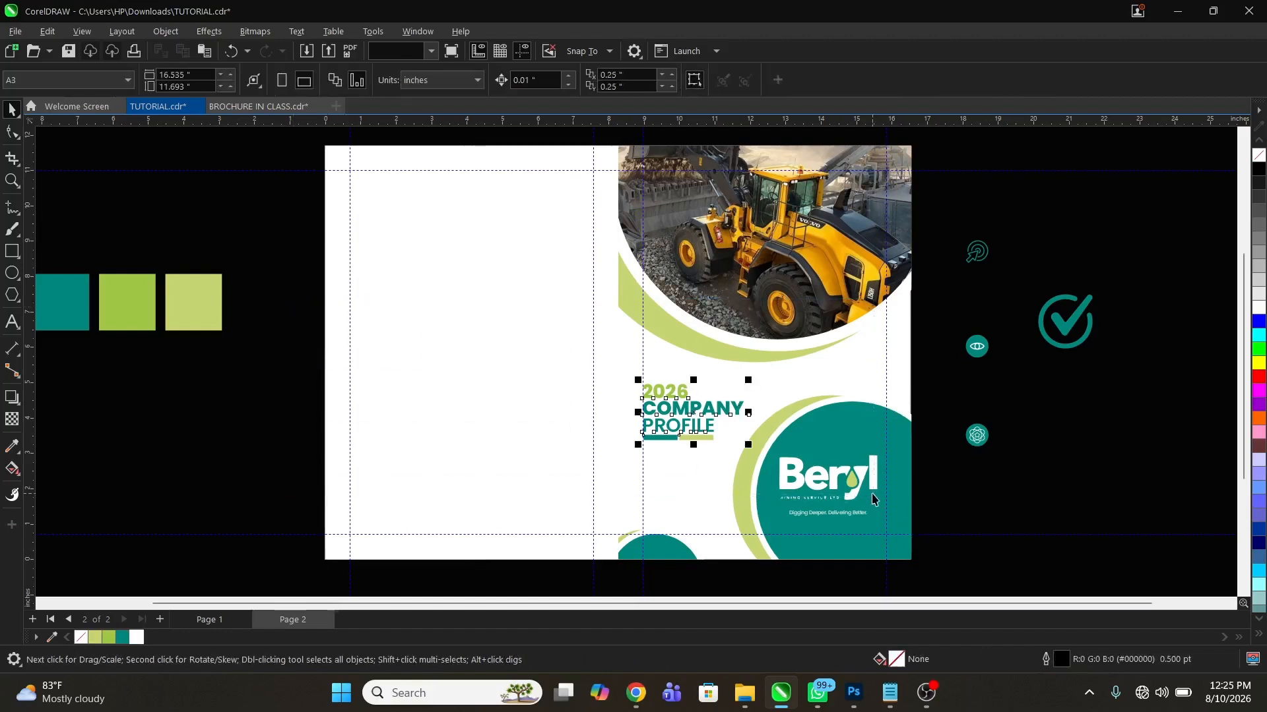
key("Delete")
double_click(839, 403)
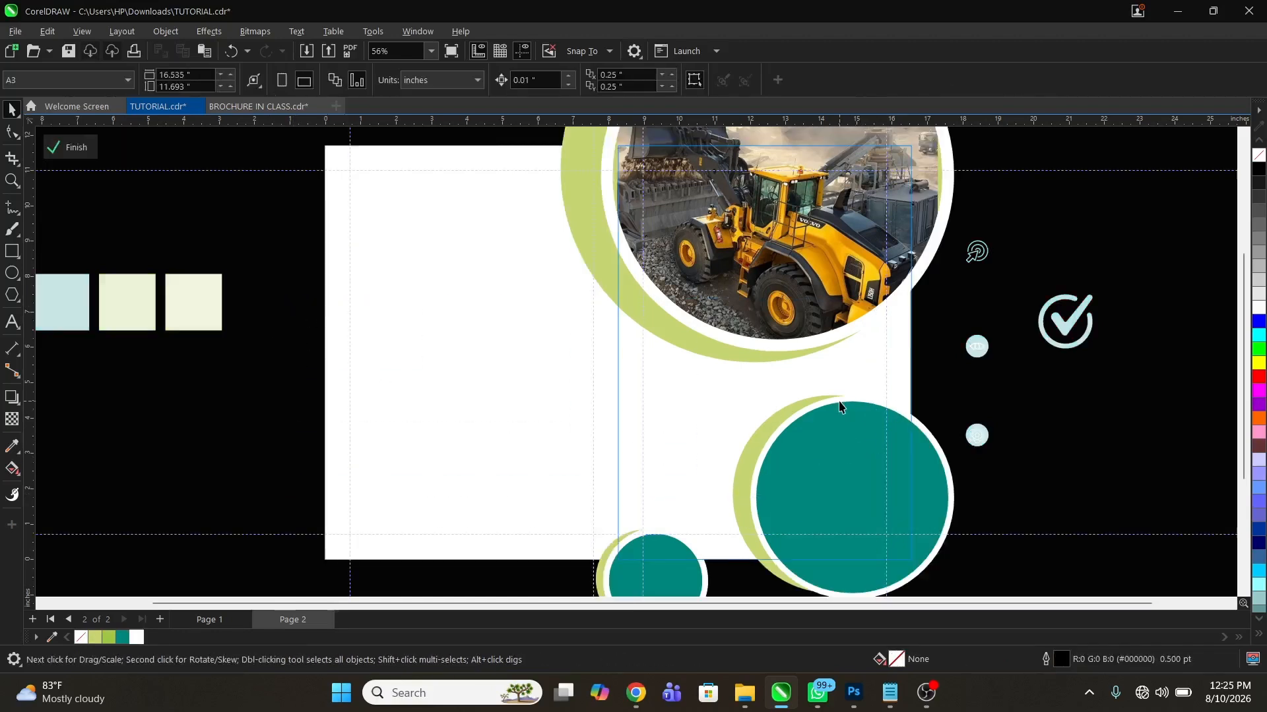
key("ctrl+a")
key("Delete")
left_click(200, 368, "ctrl")
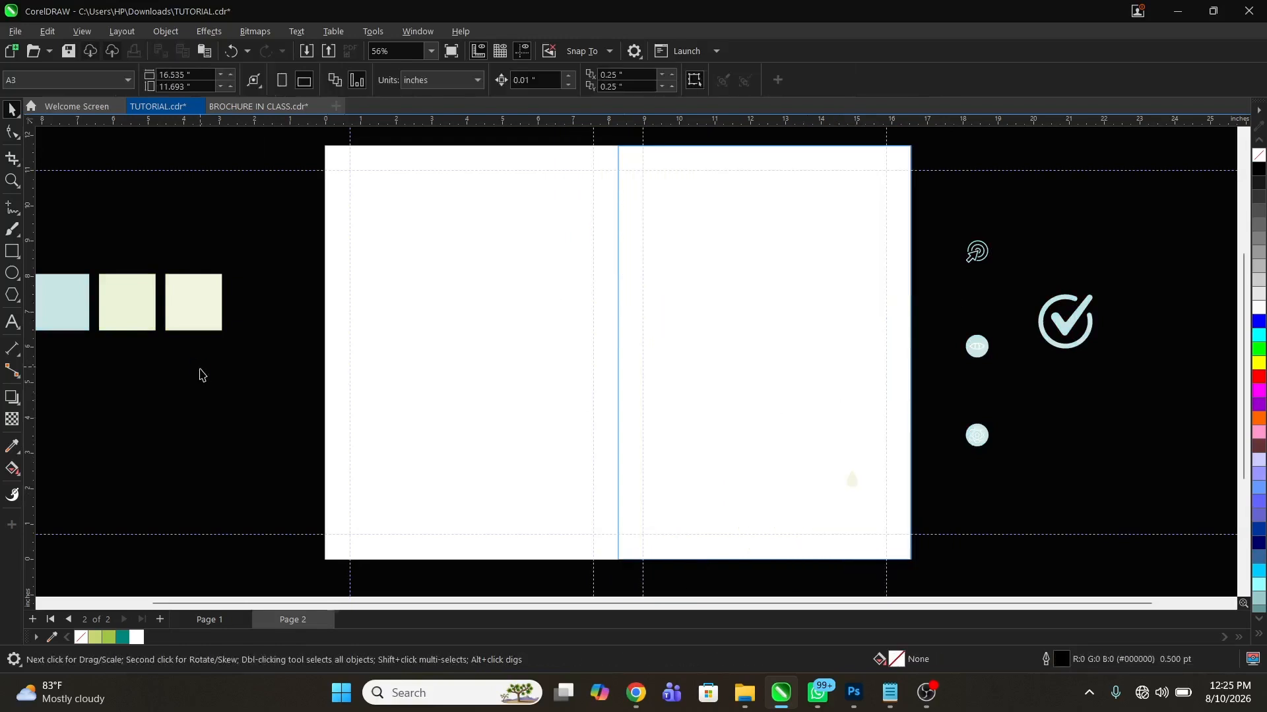
left_click_drag(978, 567, 691, 373)
Remove the PowerClip frame from the right rectangle and give the rectangle a teal outline
left_click(703, 291)
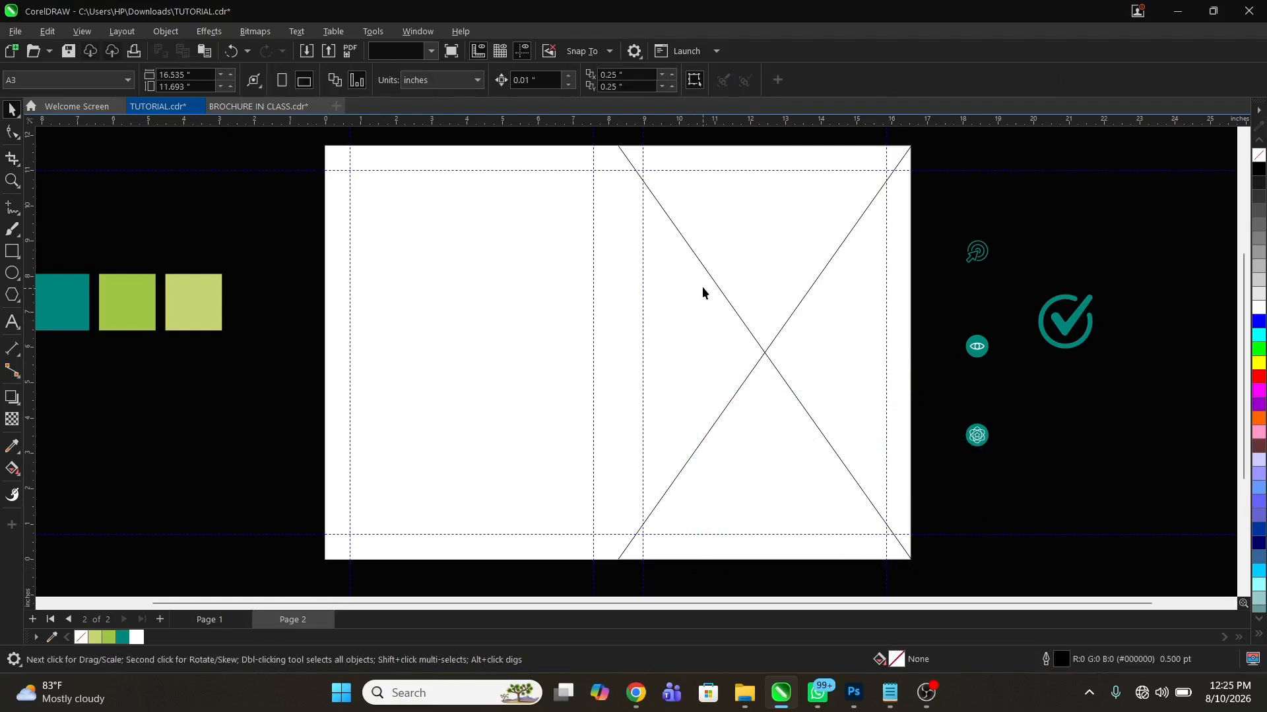
right_click(704, 291)
mouse_move(800, 448)
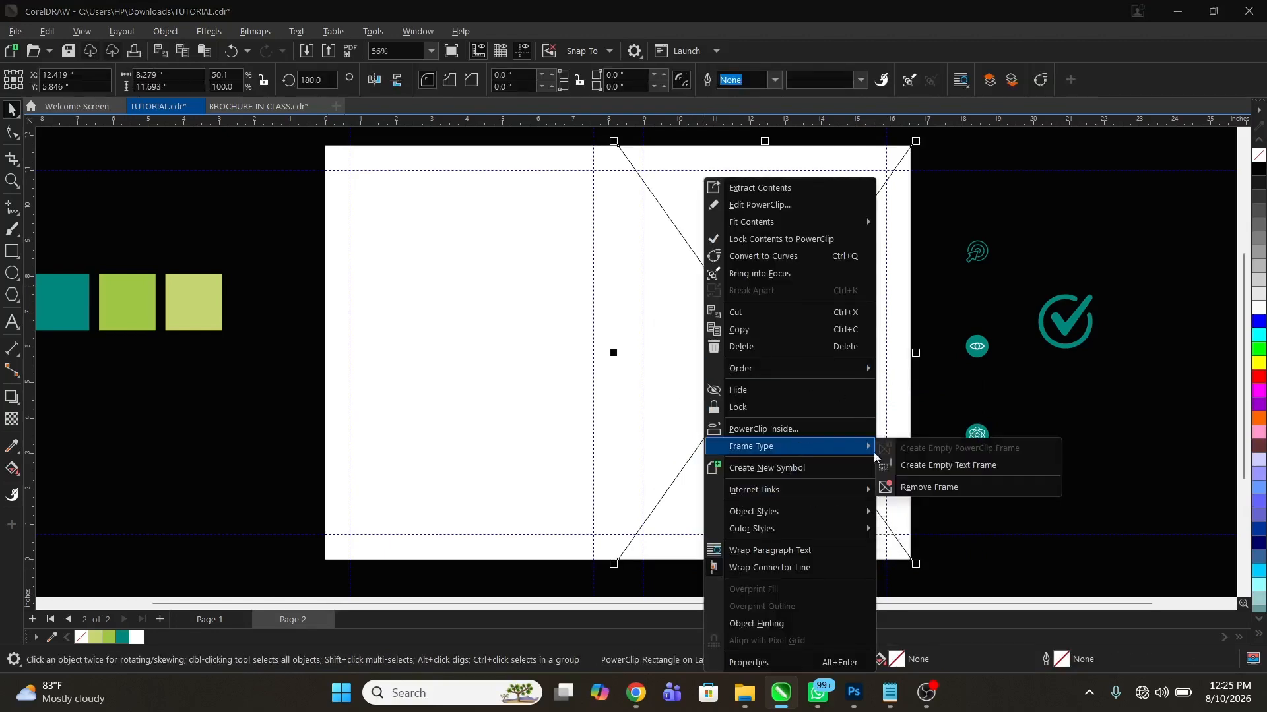
left_click(943, 490)
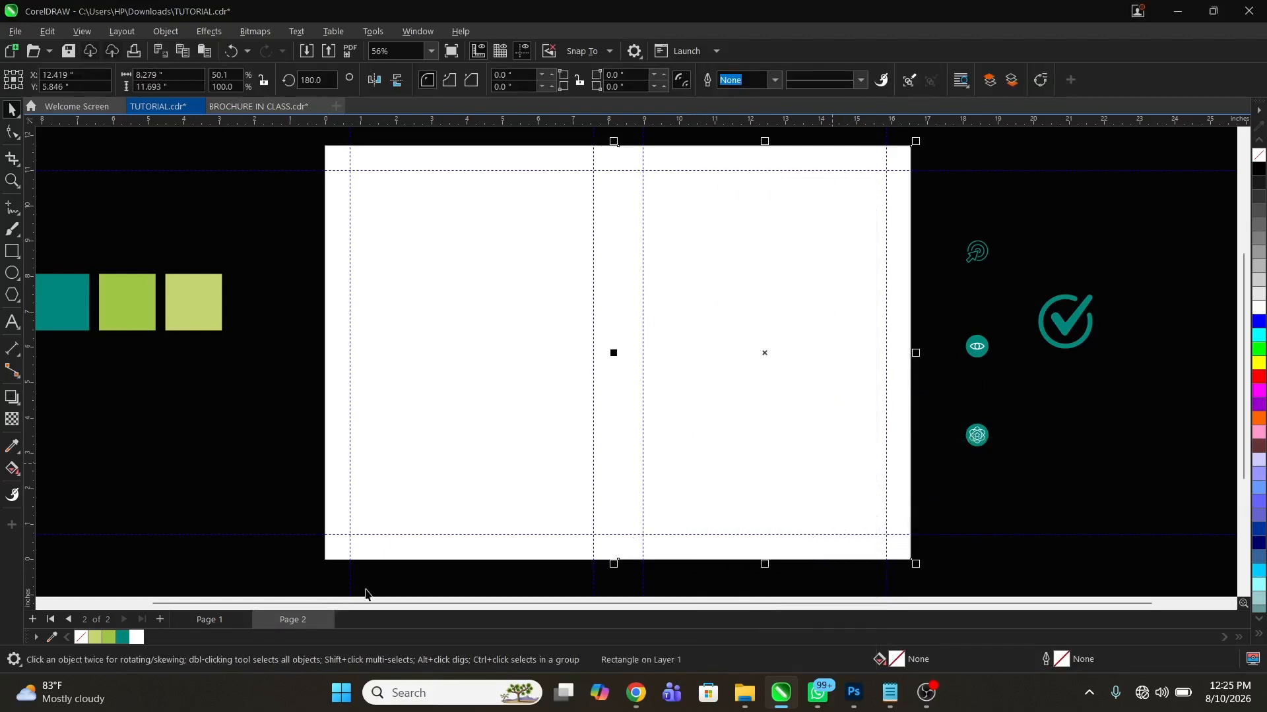
right_click(122, 637)
left_click(456, 424)
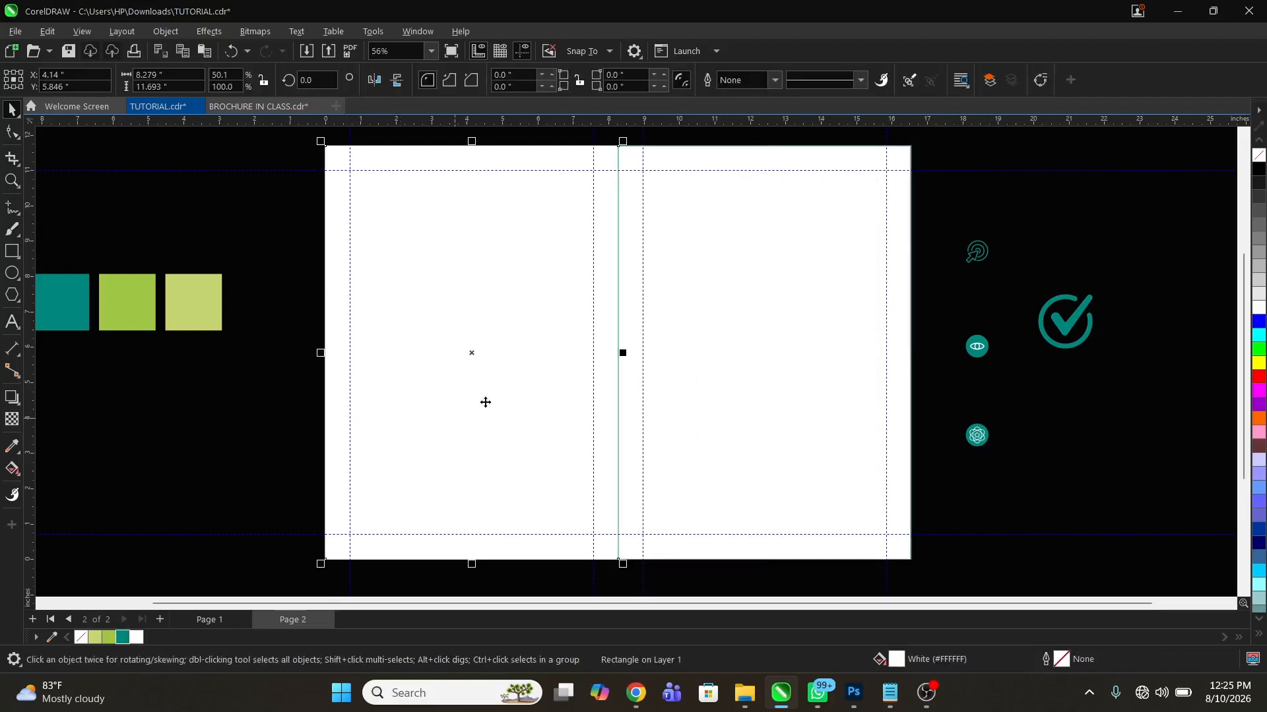
Delete the teal, green and light green colour squares beside the page
key("z")
right_click(552, 402)
key("space")
left_click_drag(301, 279, 477, 367)
key("Delete")
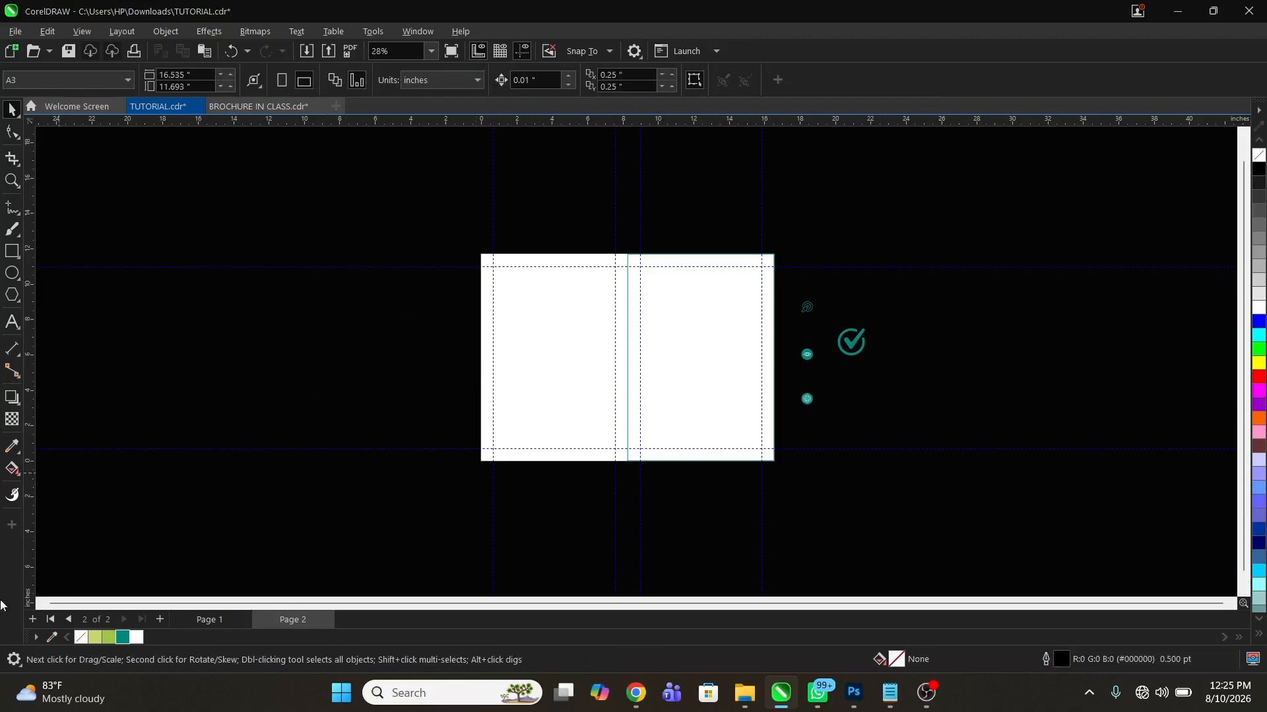
Examine the target, eye, star and check mark icons beside page 2, and compare the blank spread with page 1's cover
key("z")
left_click_drag(461, 240, 996, 494)
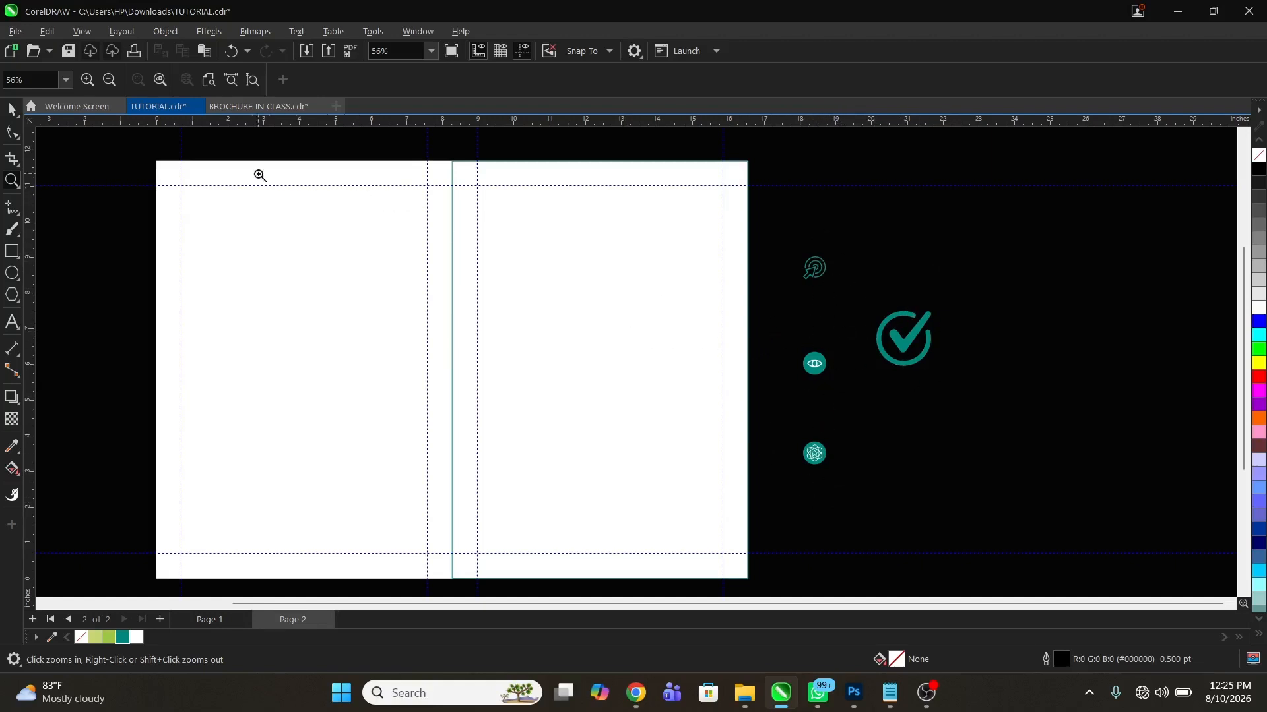
left_click_drag(776, 226, 898, 330)
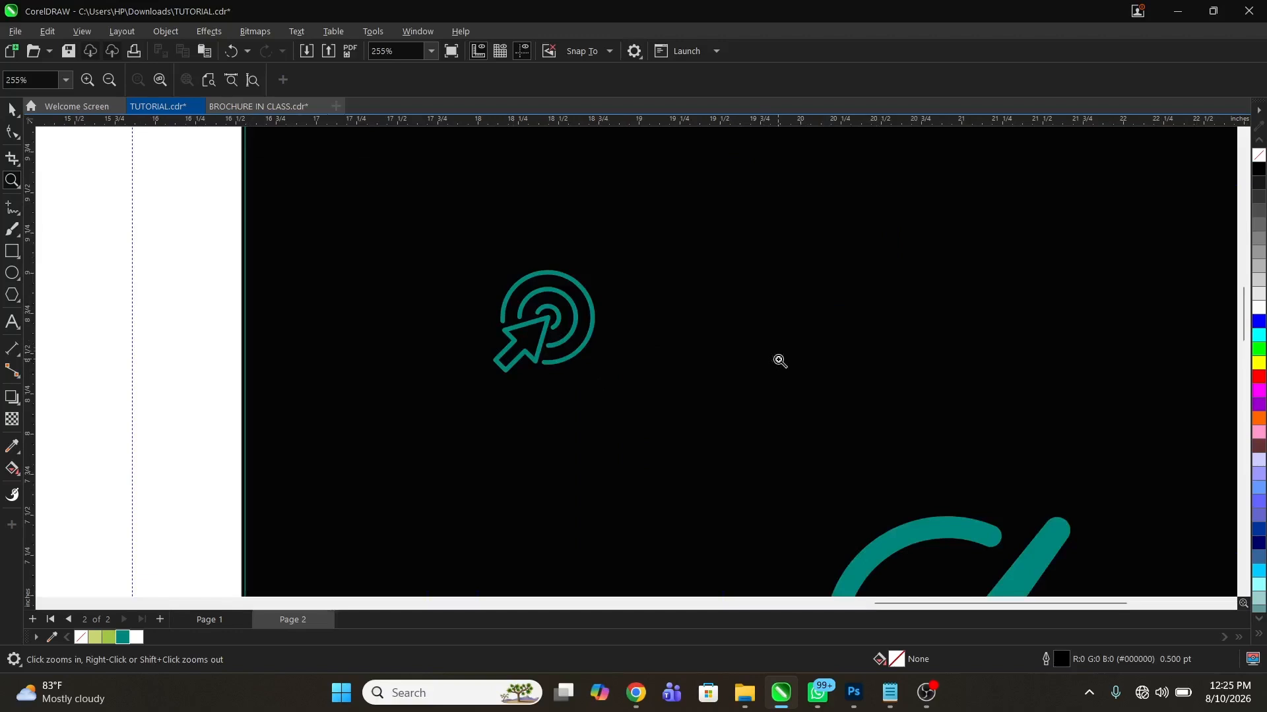
right_click(688, 274)
left_click_drag(795, 354, 856, 389)
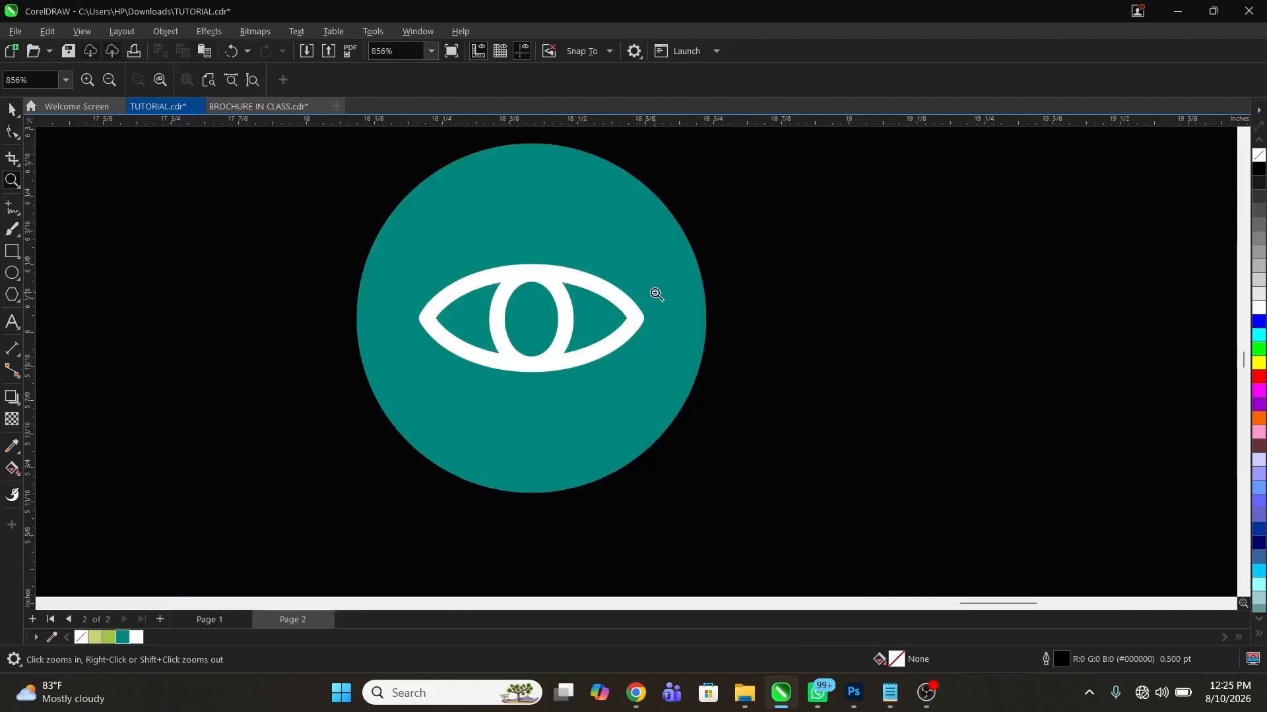
right_click(667, 323)
left_click_drag(777, 424, 876, 504)
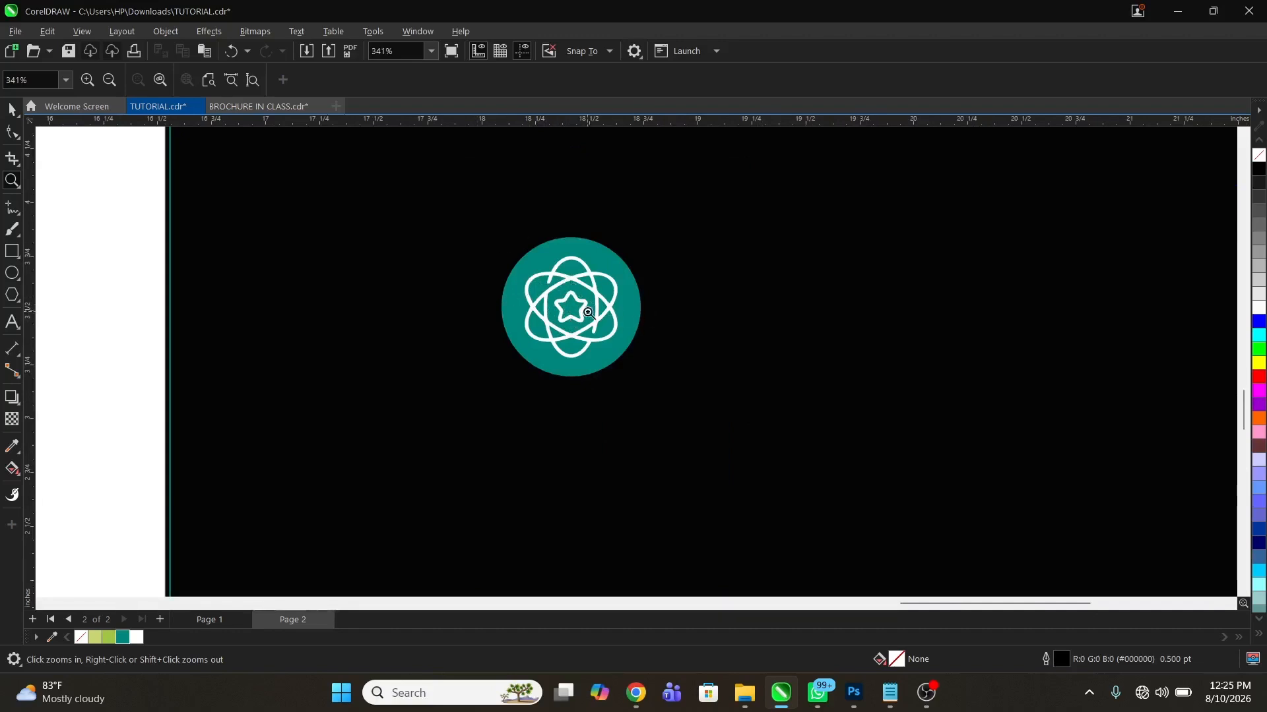
right_click(572, 334)
left_click_drag(798, 229, 866, 512)
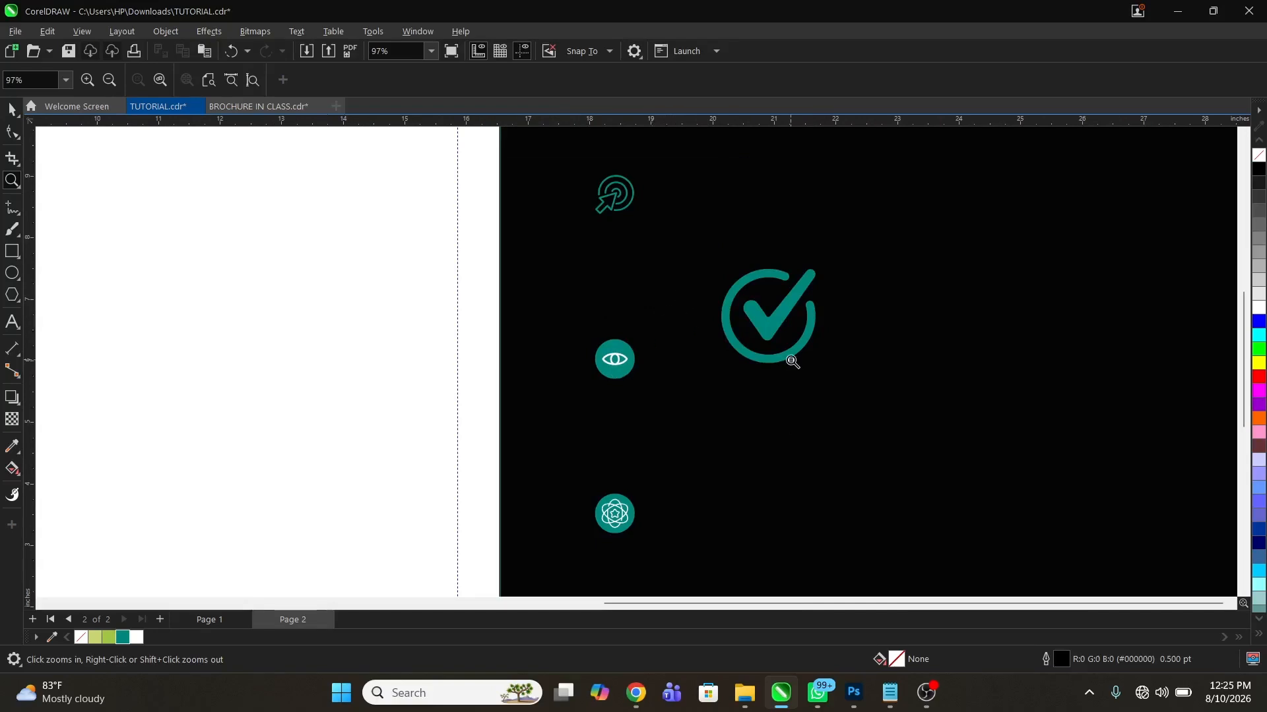
right_click(790, 361)
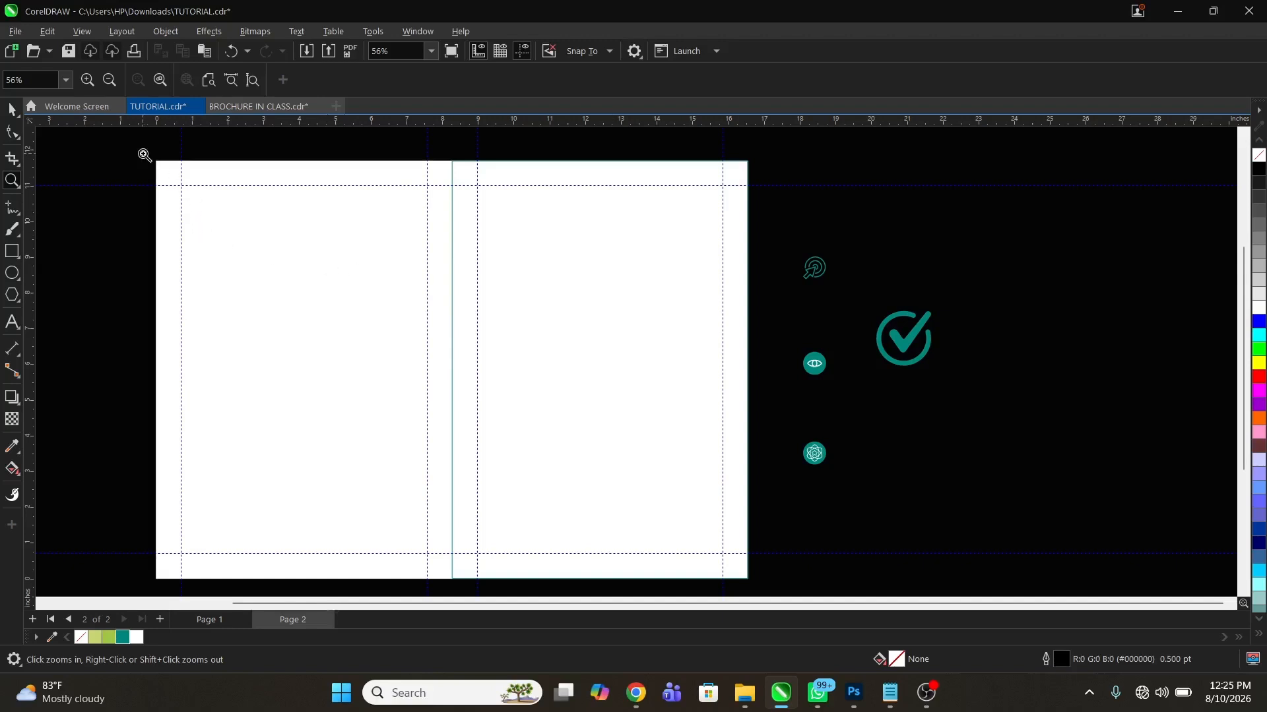
left_click_drag(148, 153, 753, 584)
key("space")
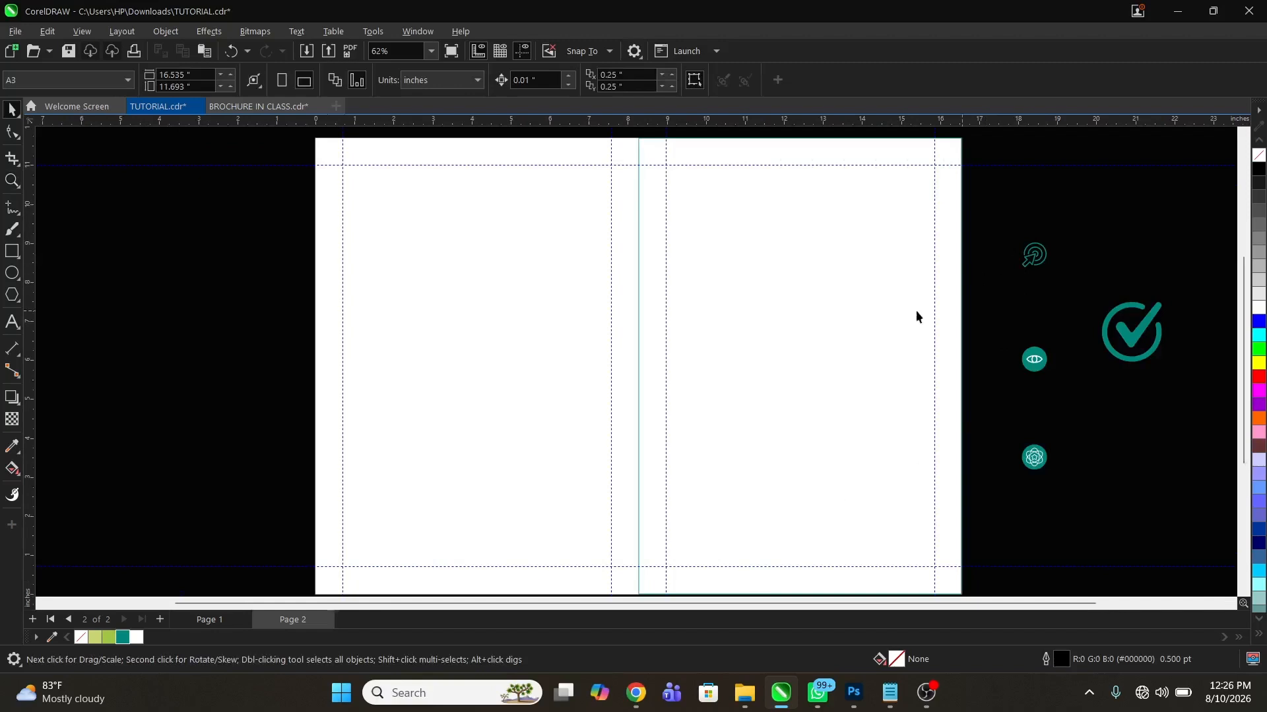
left_click(209, 619)
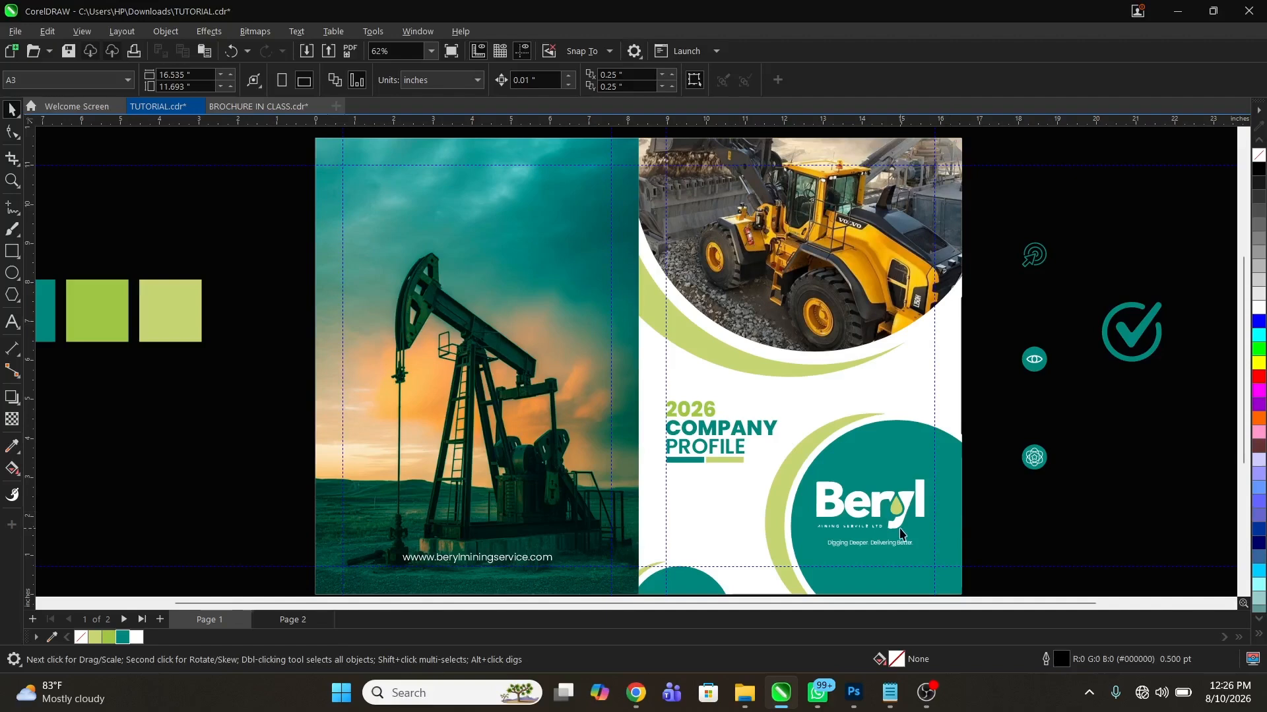
left_click(292, 620)
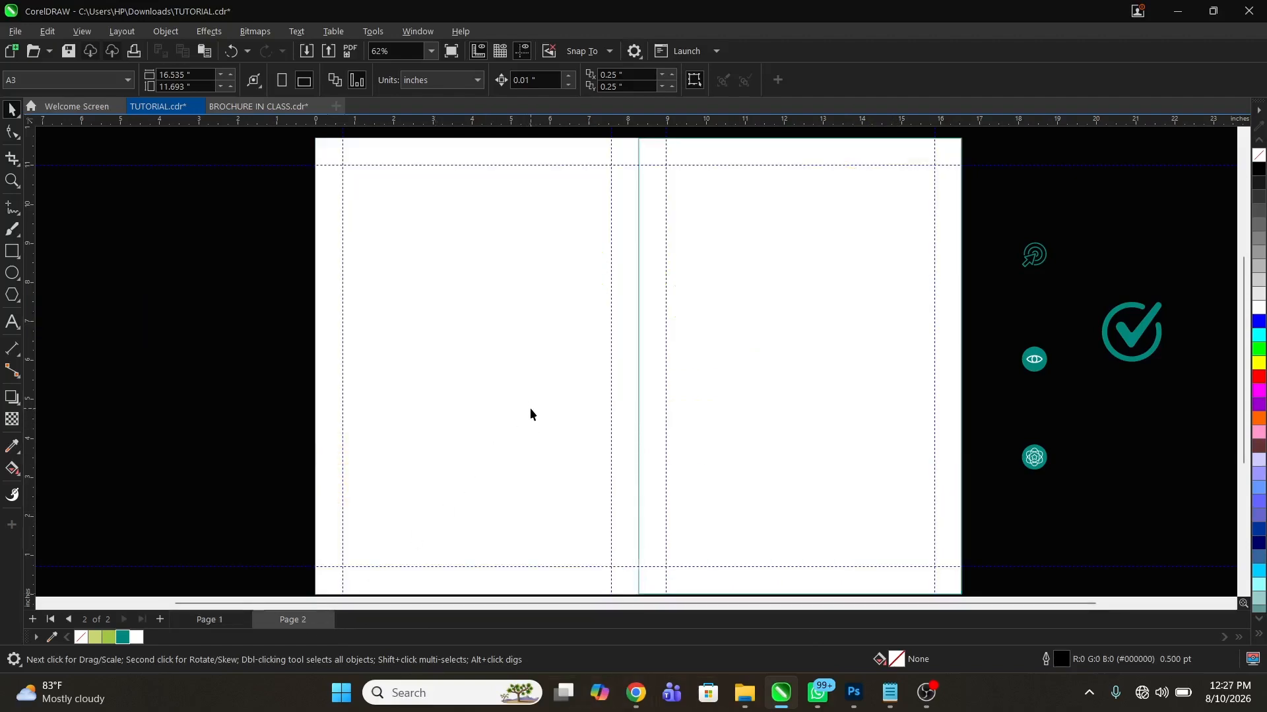
Draw a thin rectangle about 4.02 in wide and 0.28 in high along the top guide, ending at the spread's centre line
key("z")
key("F3")
left_click_drag(443, 240, 853, 332)
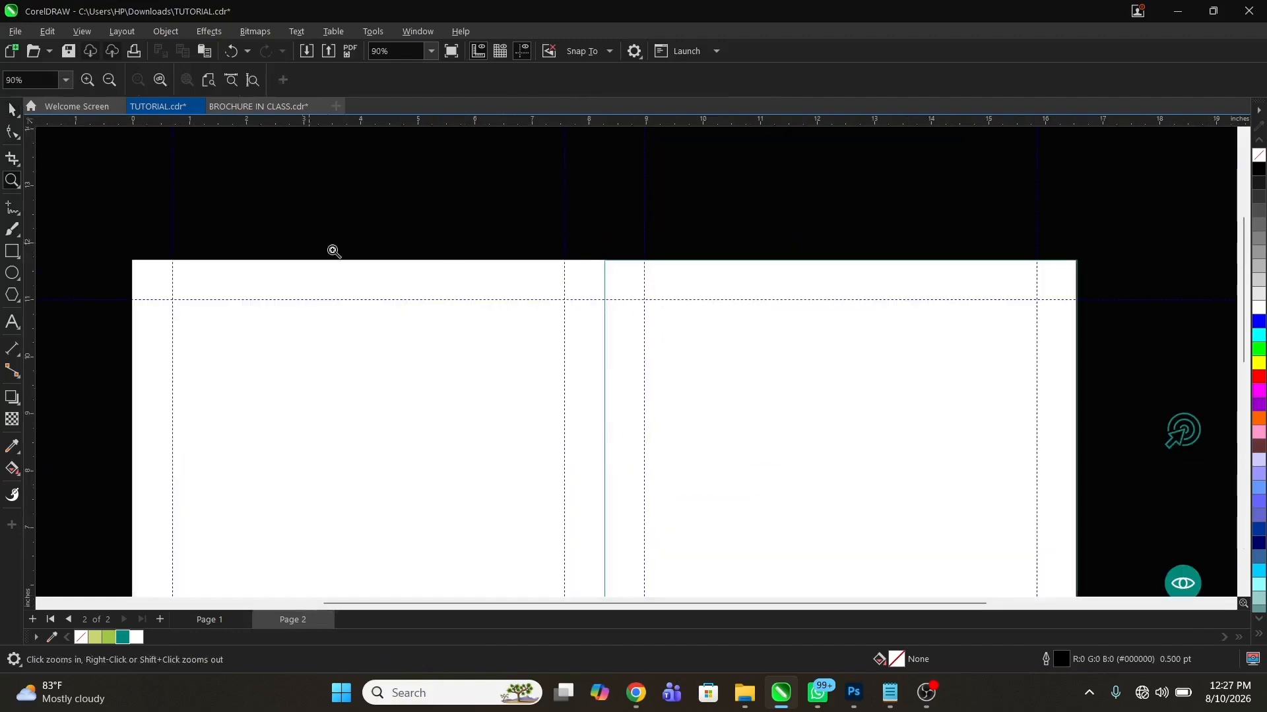
key("space")
left_click(13, 252)
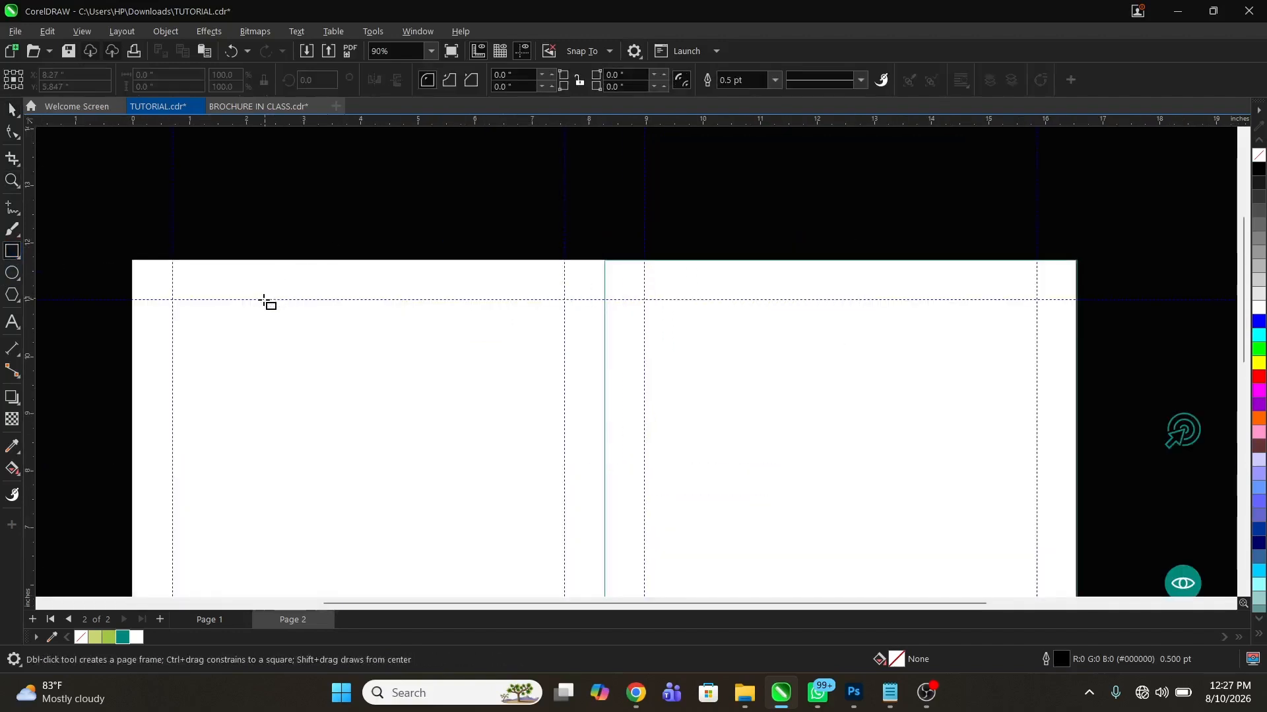
key("space")
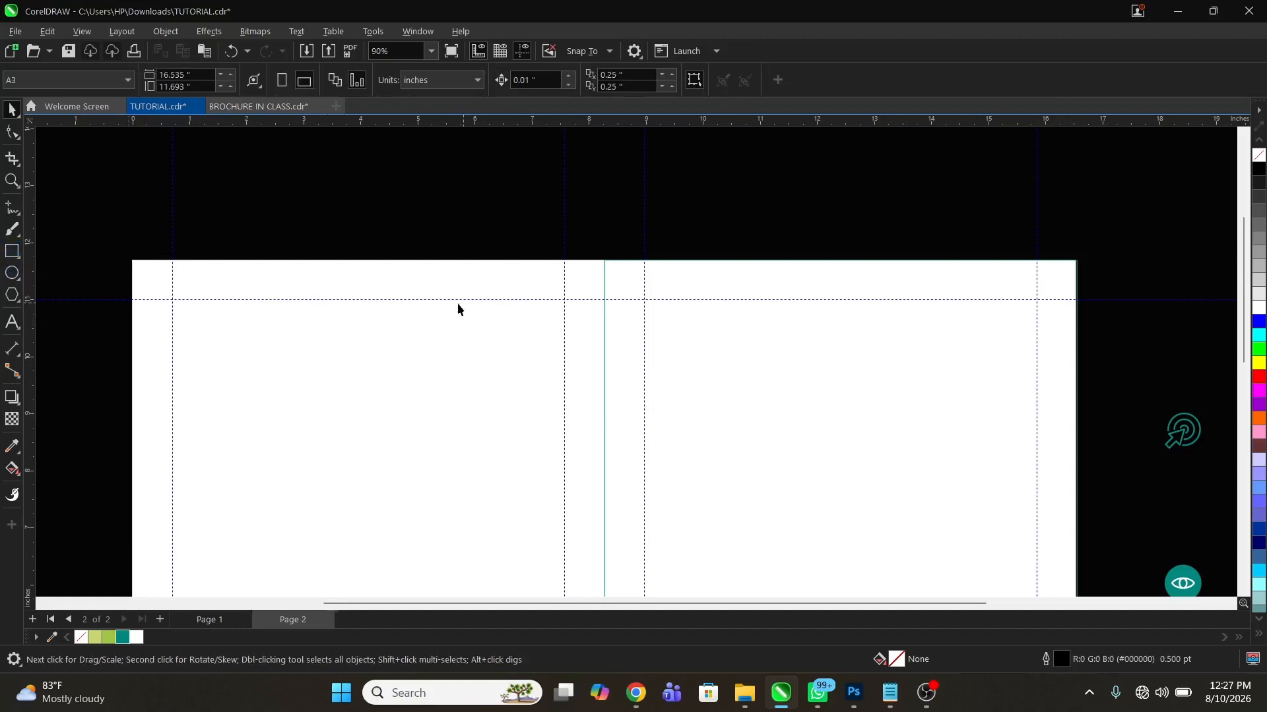
left_click(13, 252)
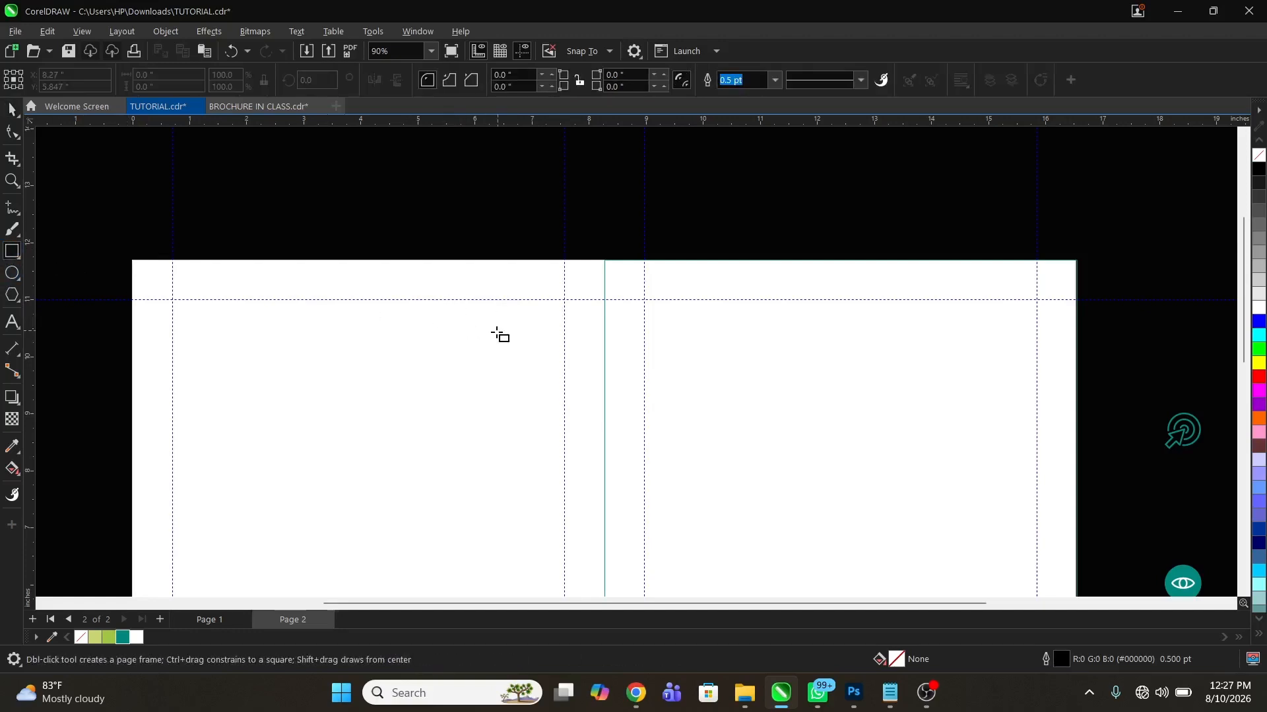
left_click_drag(470, 298, 604, 314)
key("space")
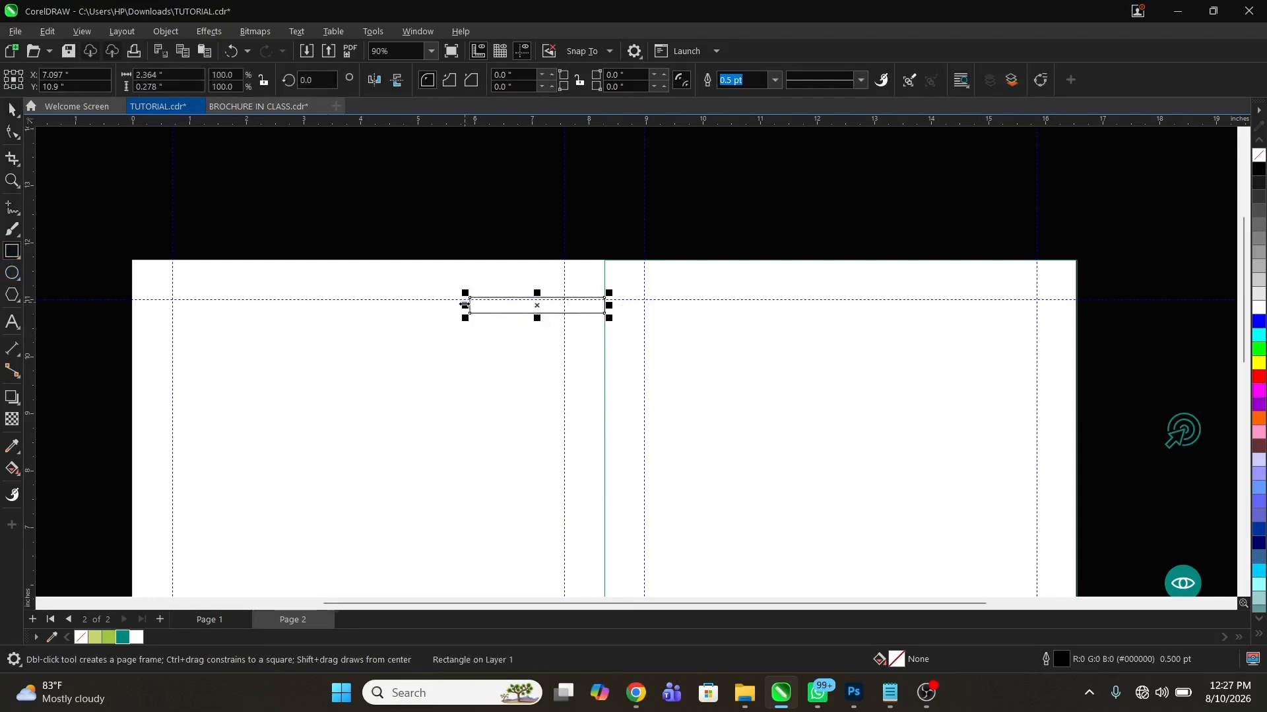
left_click_drag(465, 306, 376, 306)
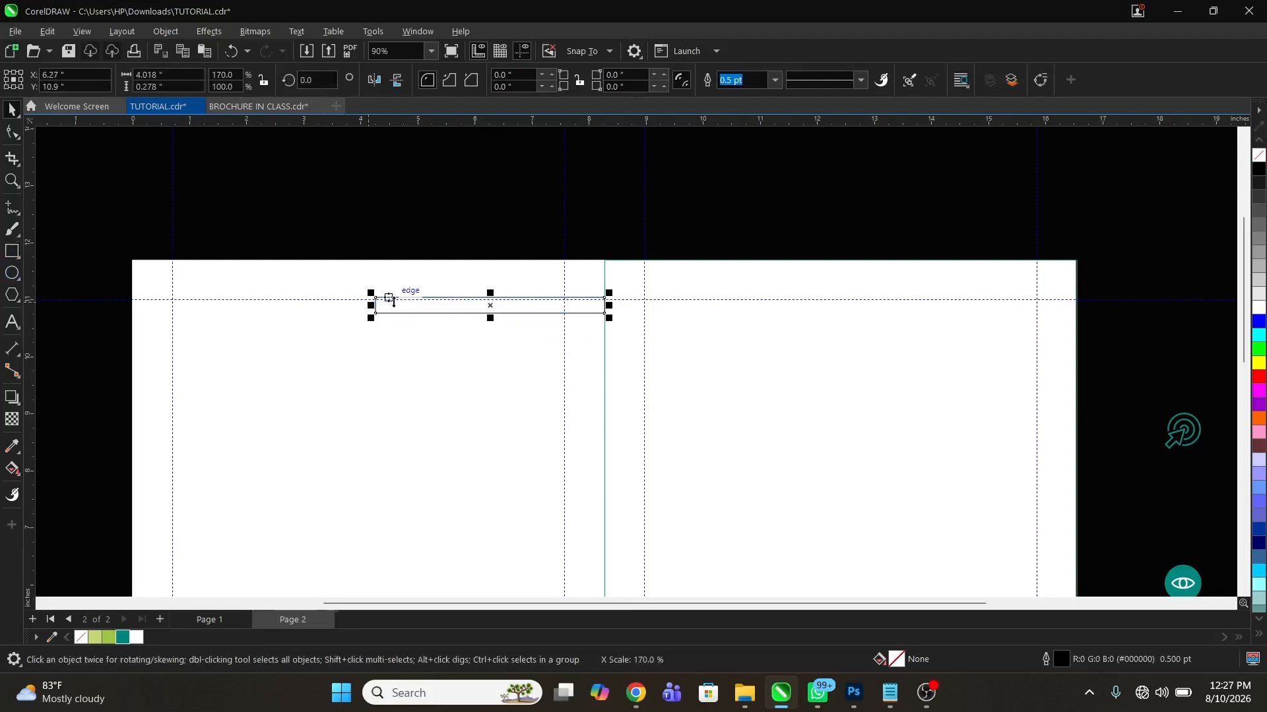
key("z")
left_click_drag(103, 237, 571, 394)
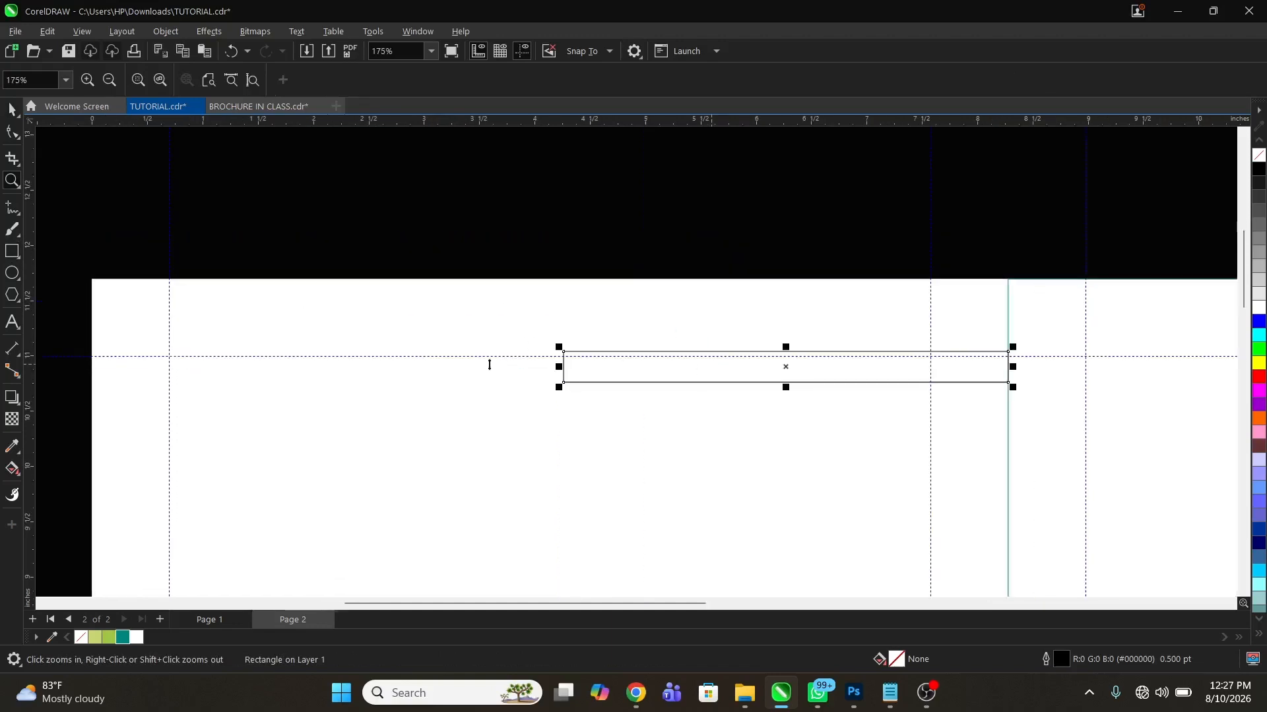
Fill the thin rectangle at the top guide with teal and remove its outline
key("space")
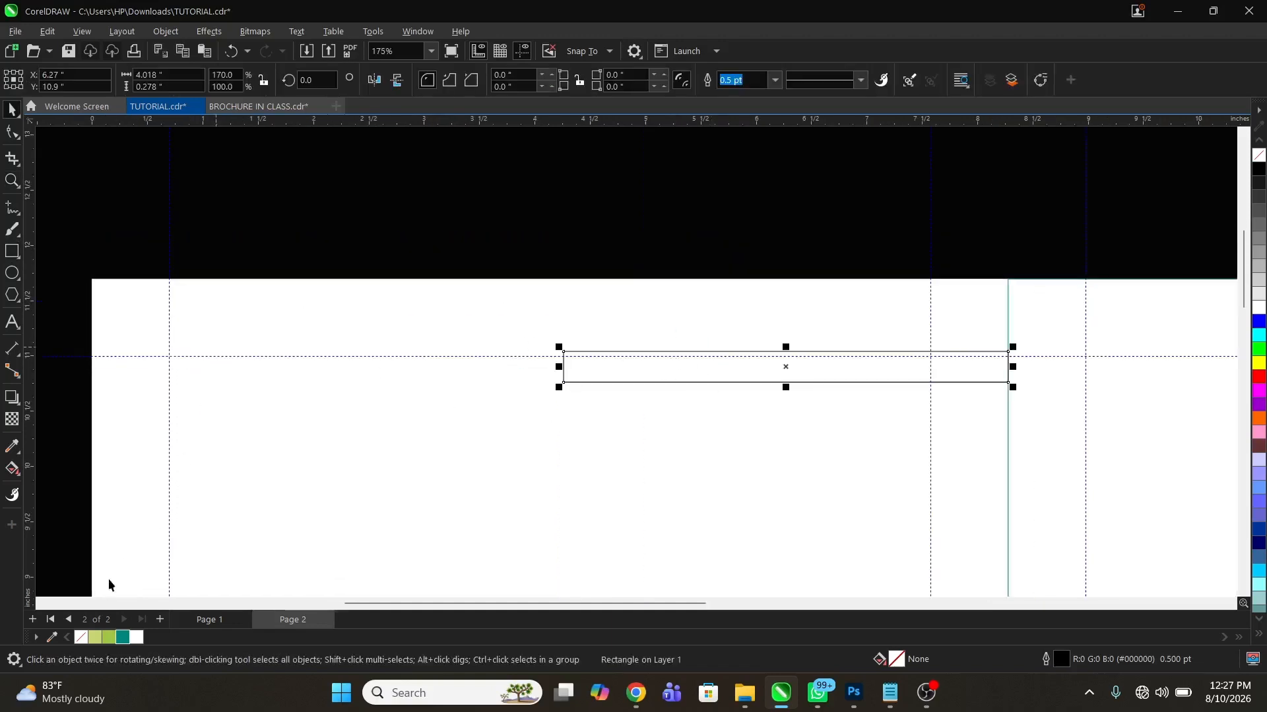
left_click(123, 637)
right_click(81, 637)
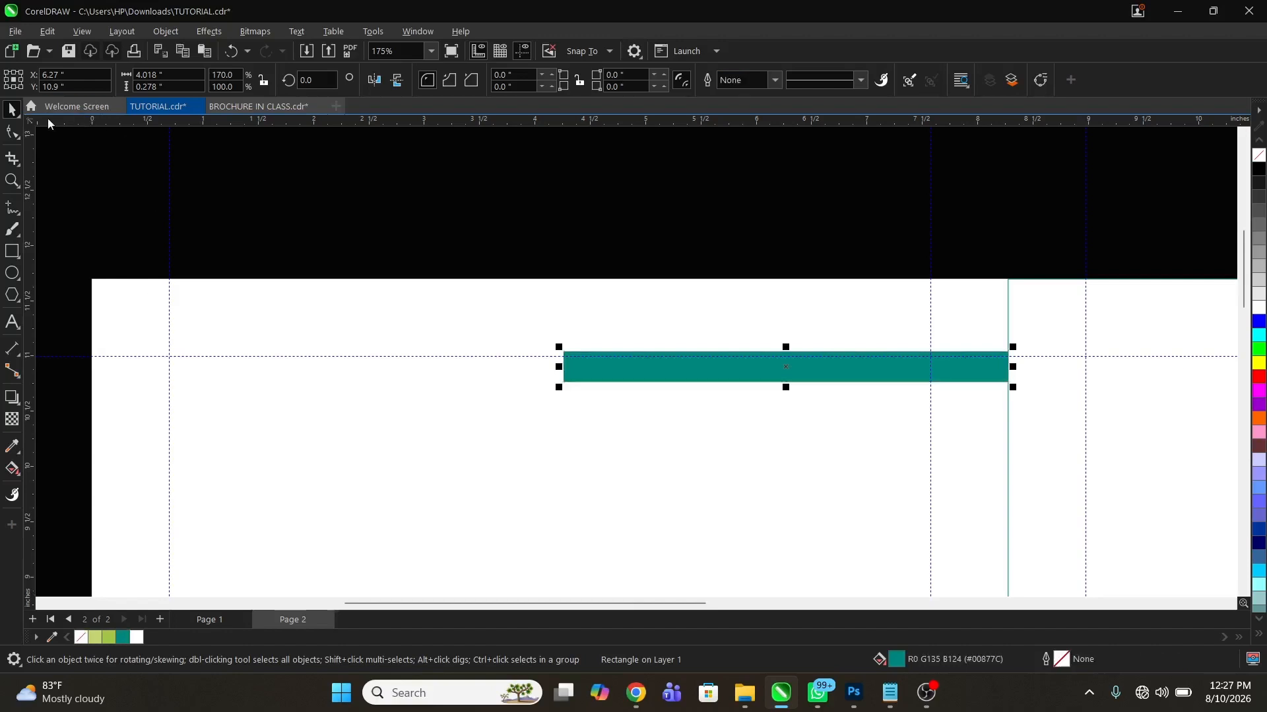
Round the two left corners of the teal bar by 0.139 in, leaving its right end square
left_click(12, 132)
left_click_drag(564, 352, 745, 409)
key("space")
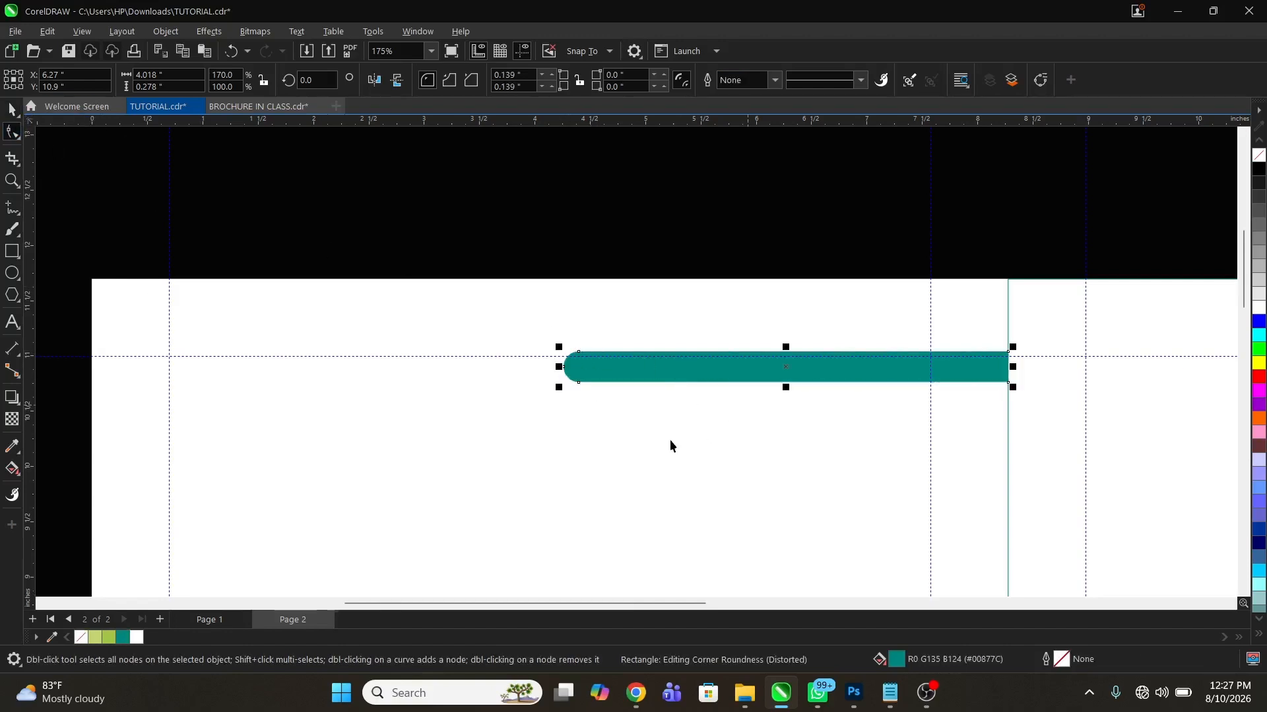
left_click(671, 441, "shift")
left_click(695, 219)
Shorten the teal bar to about 1.15 in wide, ending at the spread's centre line, and place a copy to its left
key("z")
right_click(710, 227)
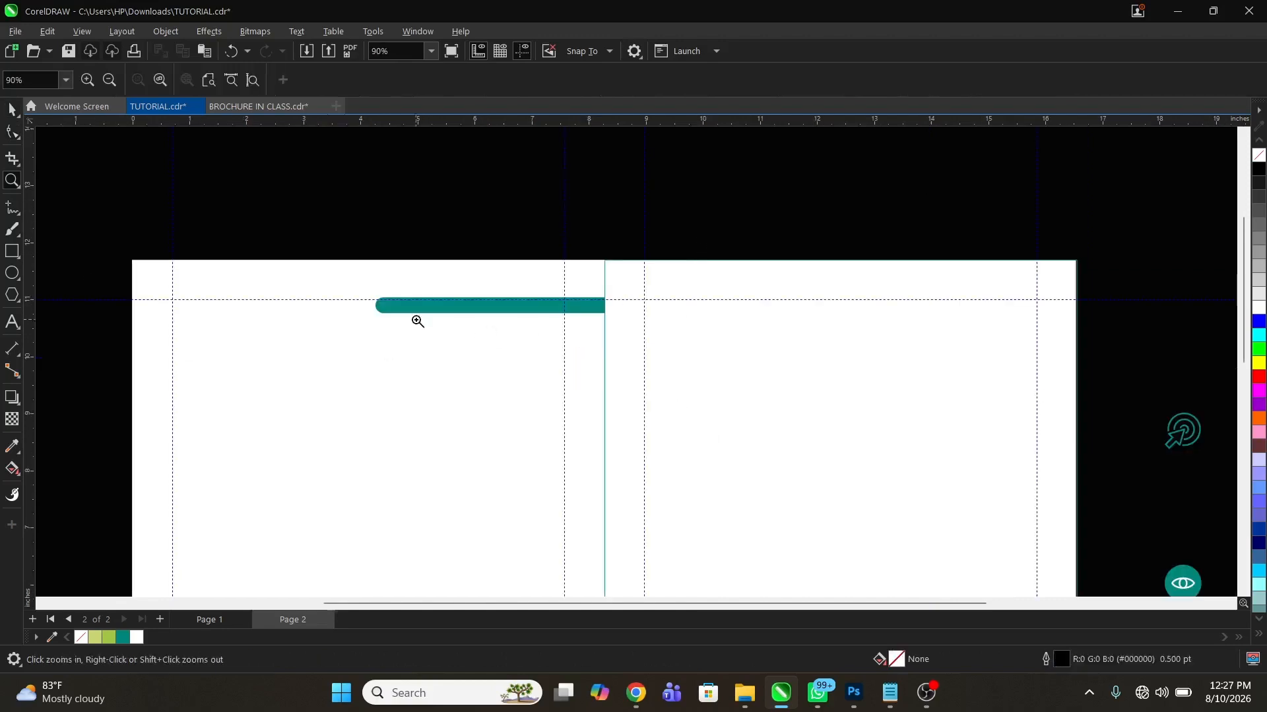
right_click(593, 327)
left_click_drag(439, 228, 710, 278)
left_click_drag(892, 422, 785, 444)
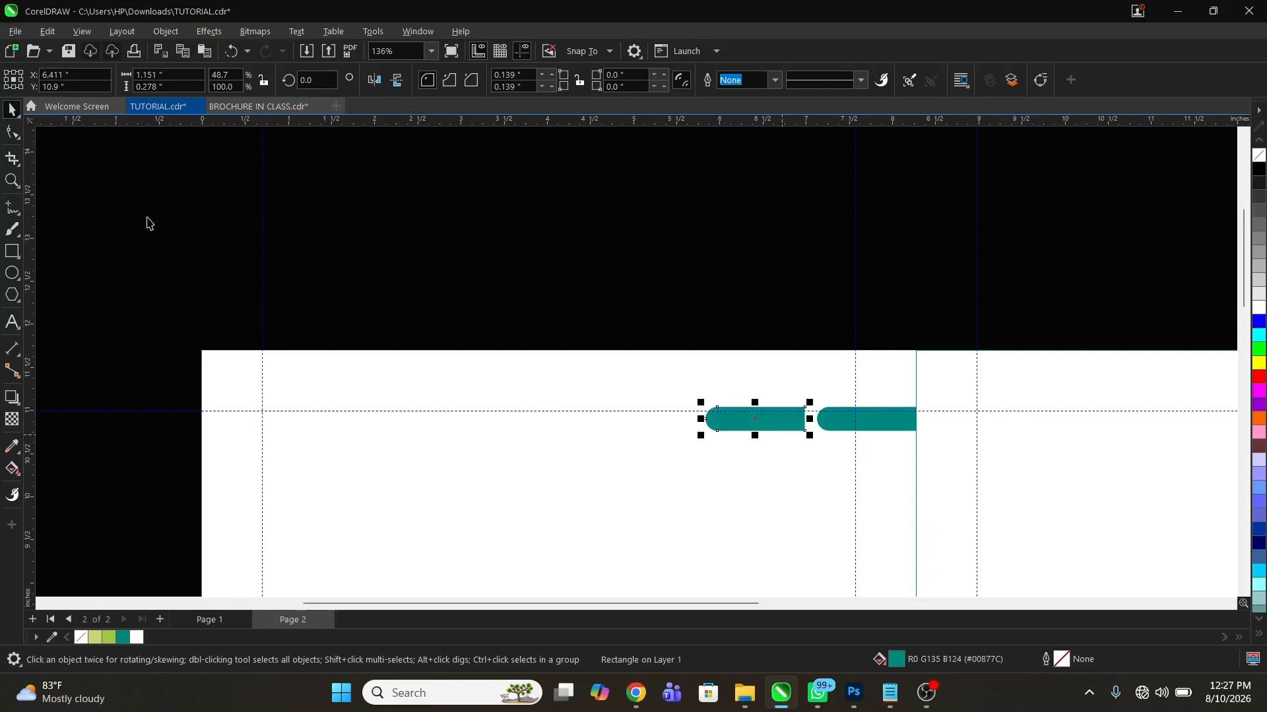
Round the copied bar's right corners by 0.139 in and place a duplicate of it further left
left_click(13, 133)
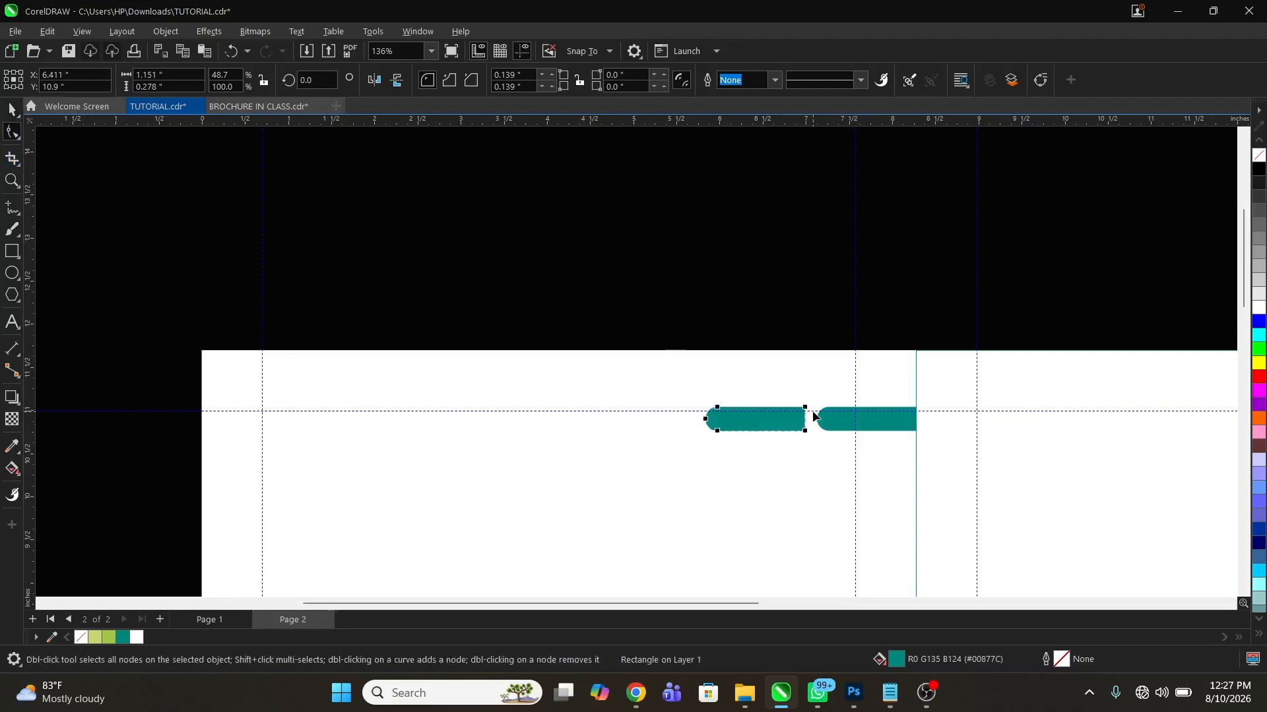
left_click_drag(806, 407, 665, 423)
key("space")
Colour the middle bar green and the leftmost bar light green, leaving the one at the centre line teal
left_click(884, 424)
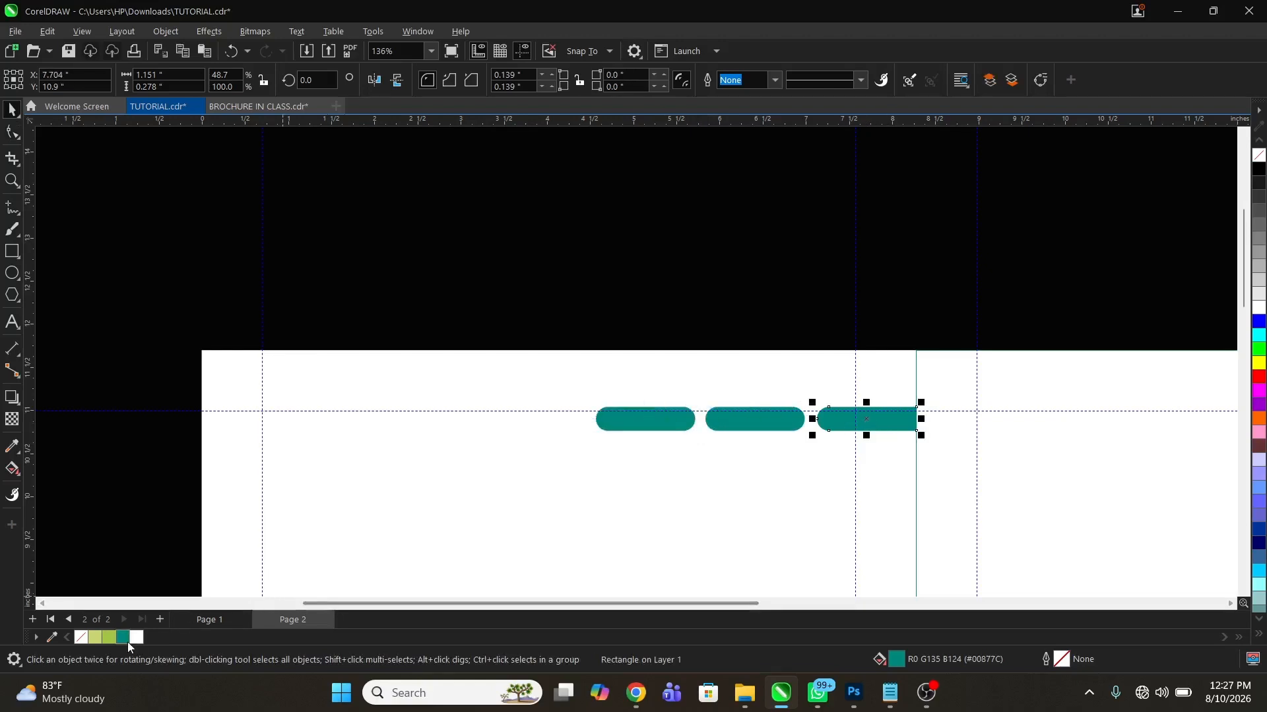
left_click(765, 422)
left_click(109, 637)
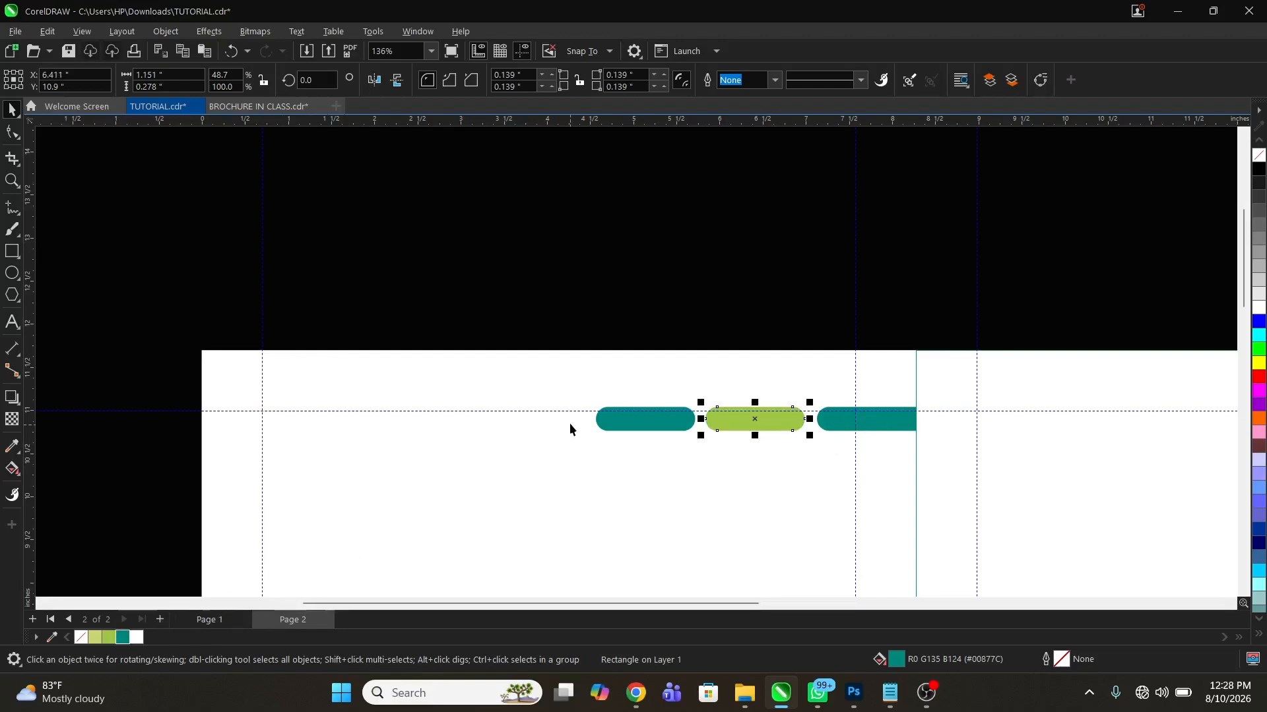
left_click(638, 422)
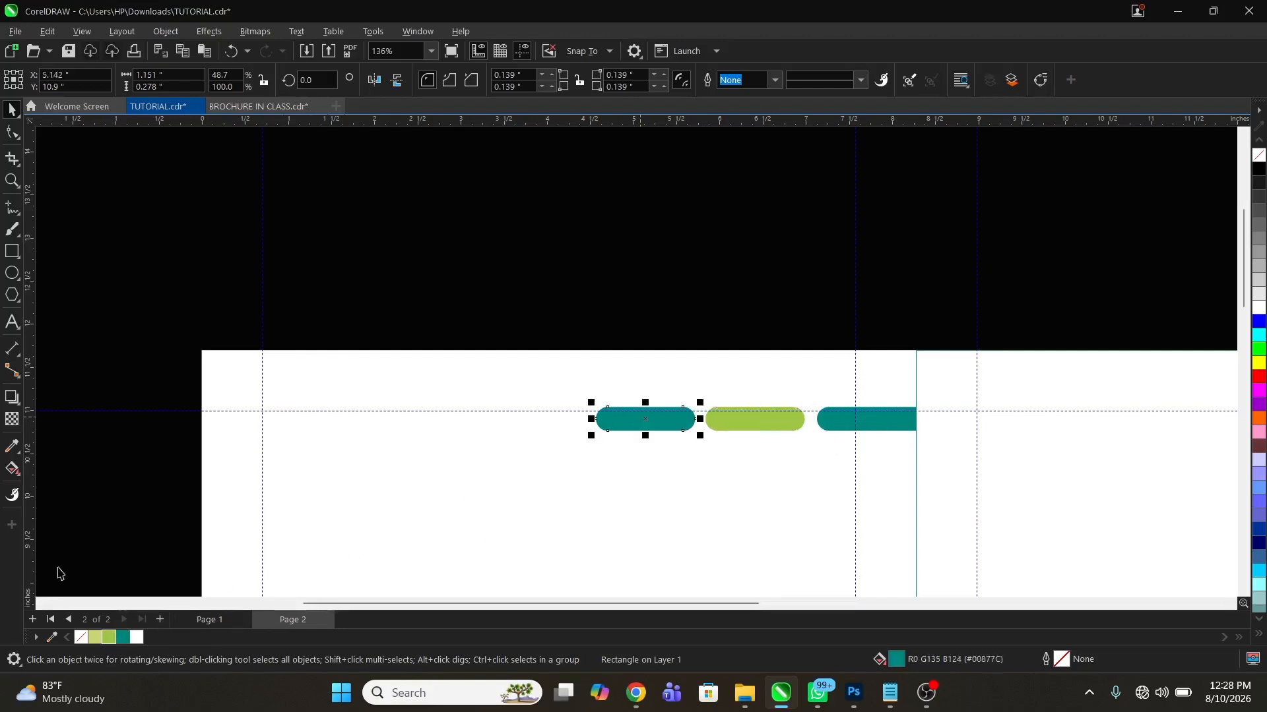
left_click(91, 638)
left_click(531, 348)
Draw a circle about 0.163 in across where the left page's left margin guide meets the top guide
key("z")
right_click(626, 296)
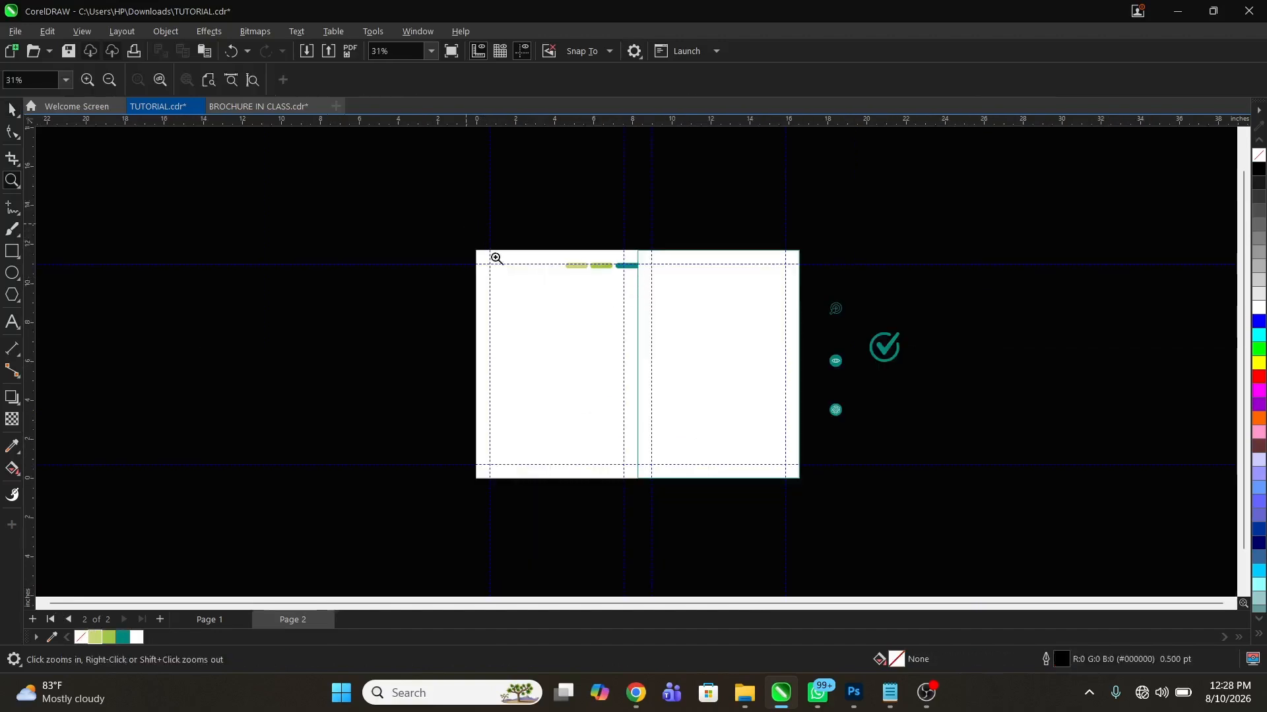
left_click_drag(496, 258, 660, 362)
key("space")
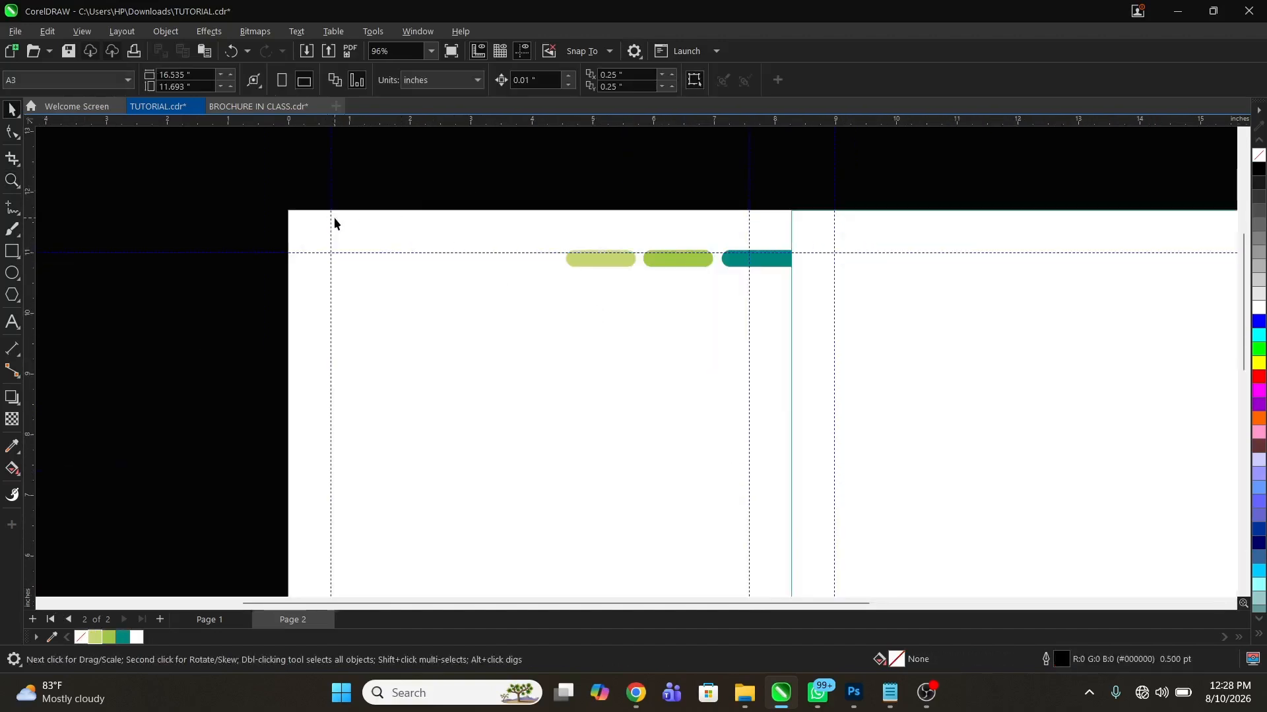
key("z")
left_click_drag(237, 189, 792, 354)
key("space")
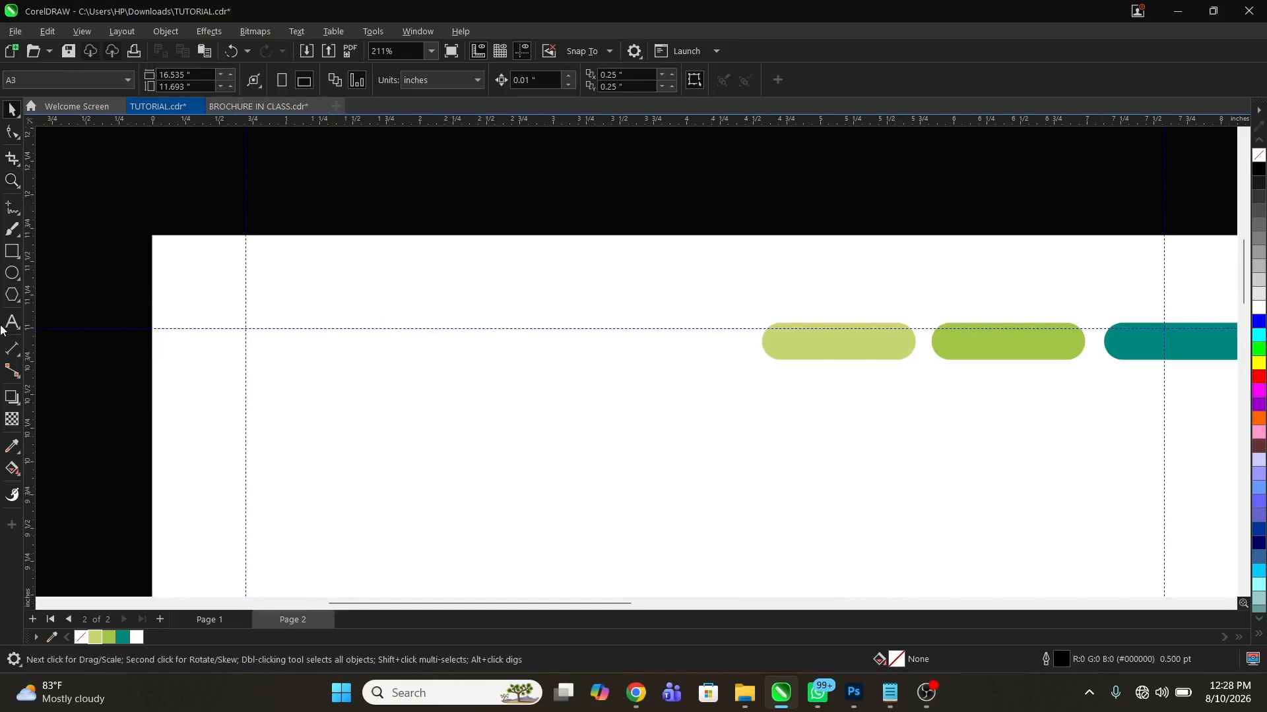
left_click(12, 273)
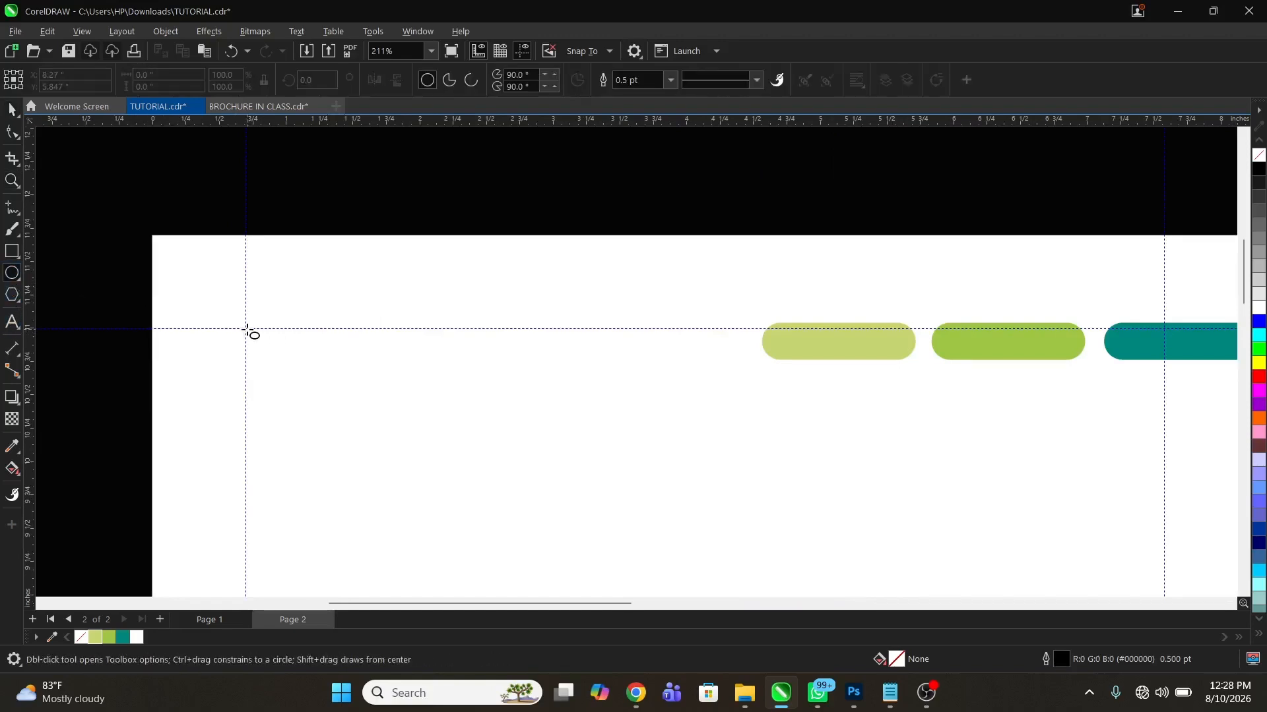
left_click_drag(248, 330, 269, 350)
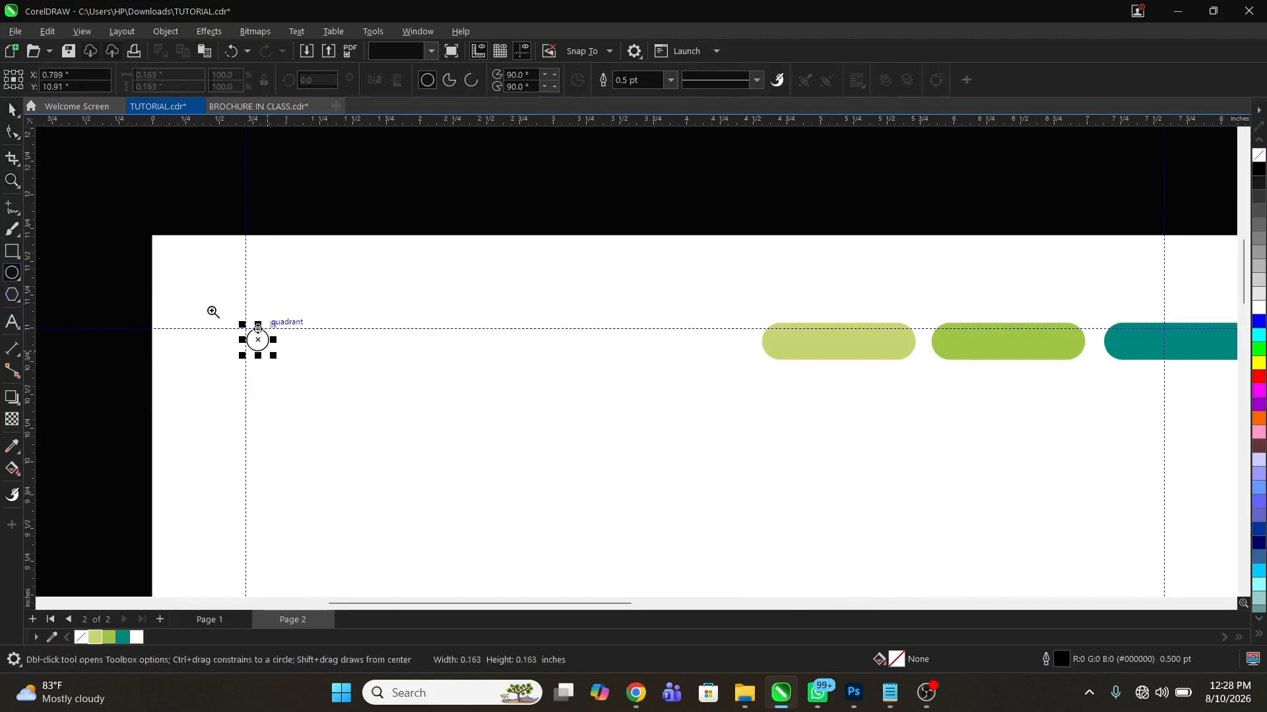
Fill the small circle with teal and remove its outline
left_click_drag(199, 297, 390, 367)
key("space")
left_click(122, 638)
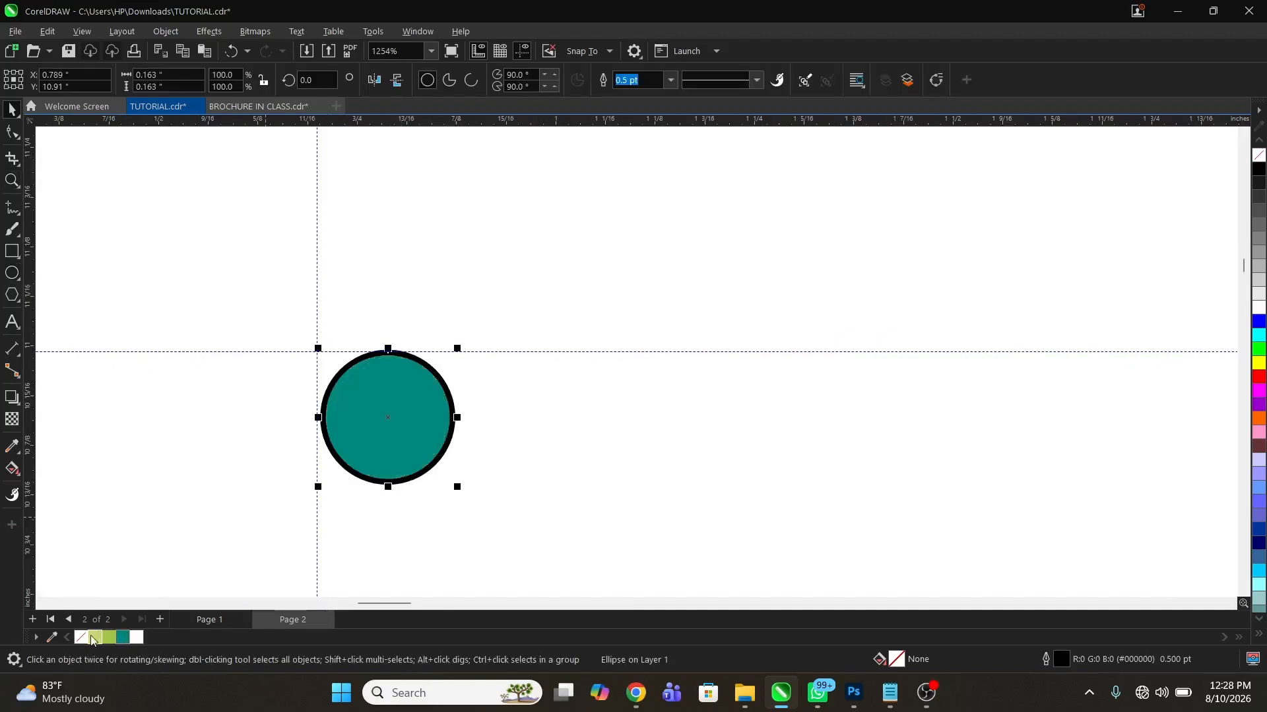
right_click(81, 638)
Add two copies of the circle in a row to its right, the first green and the second light green
left_click_drag(364, 424, 509, 438)
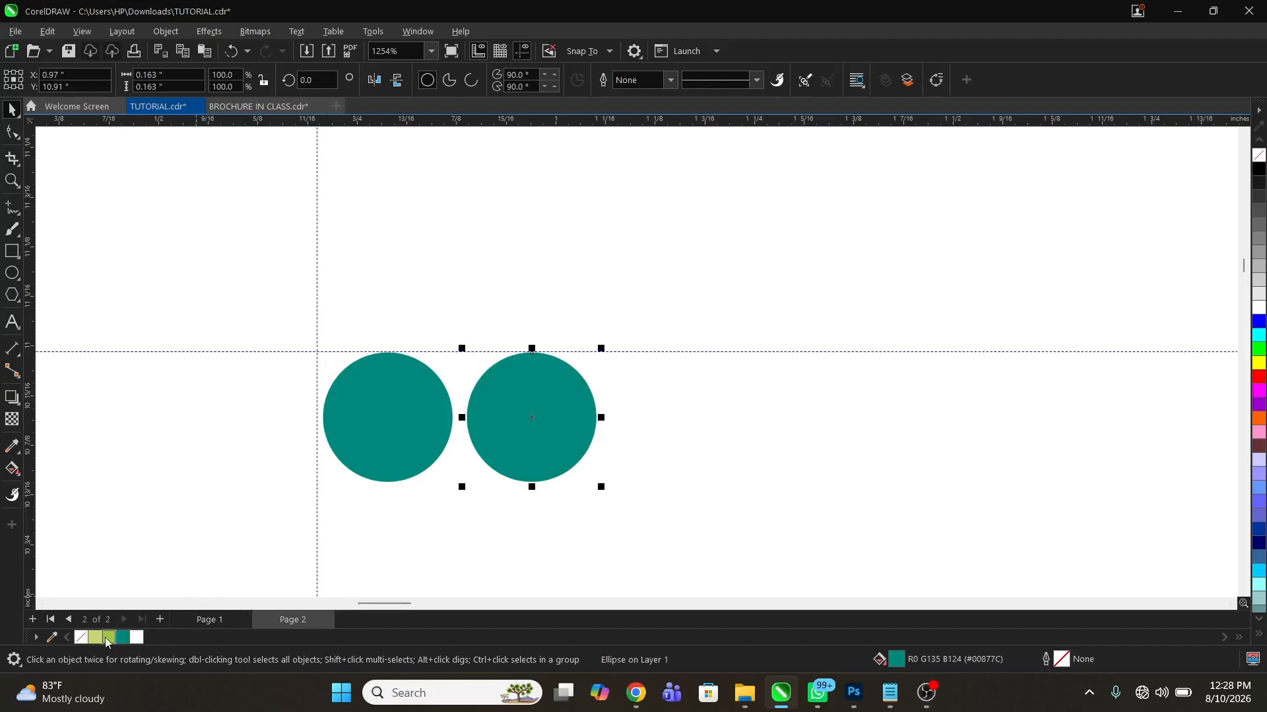
left_click(104, 638)
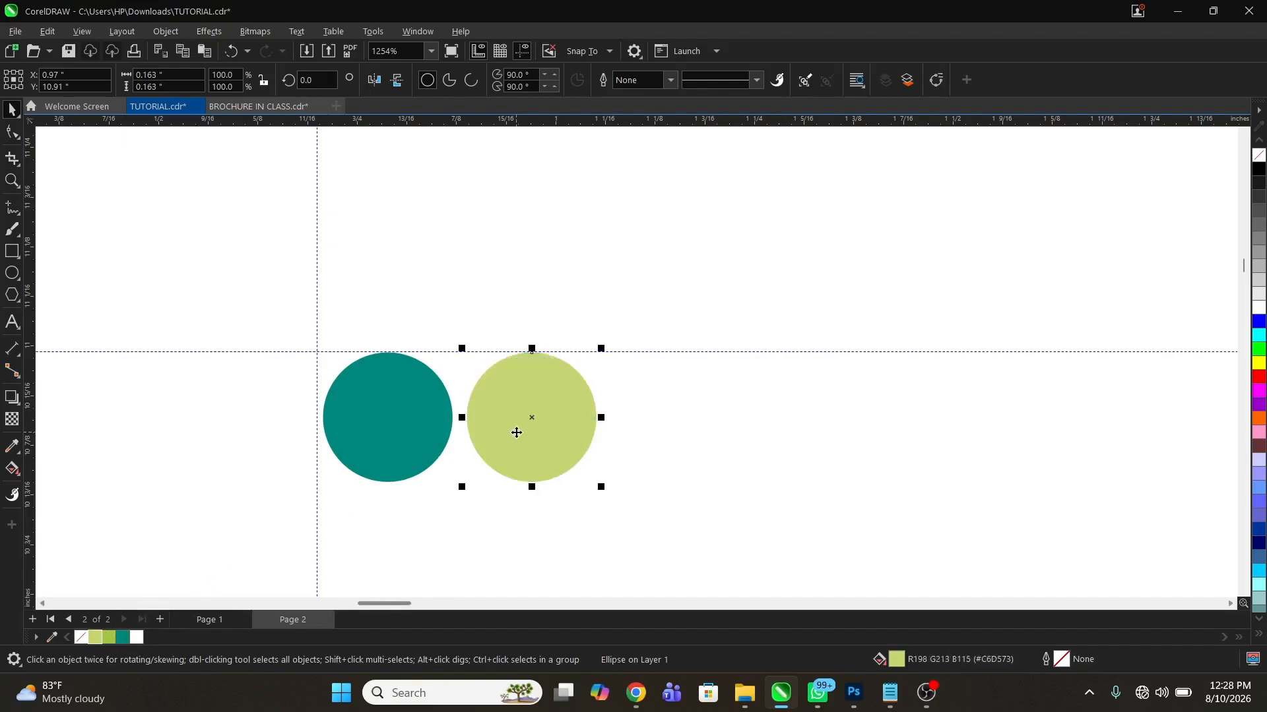
left_click_drag(517, 433, 667, 436)
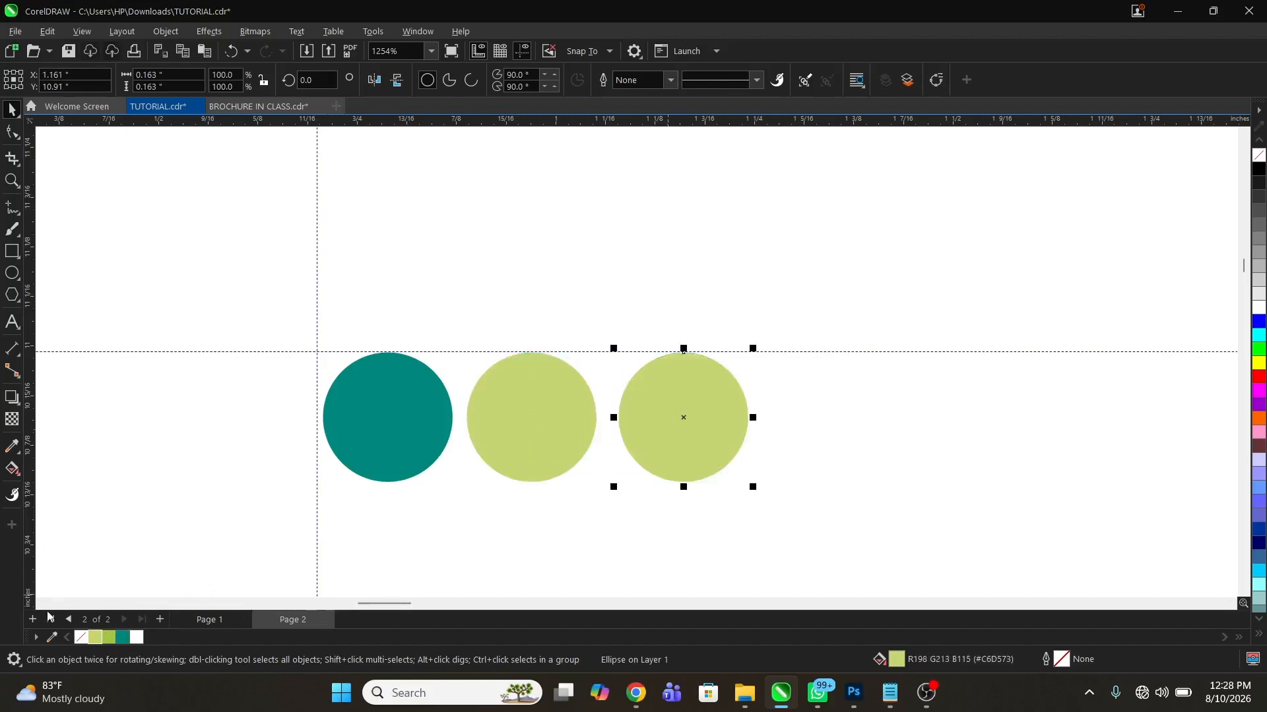
key("z")
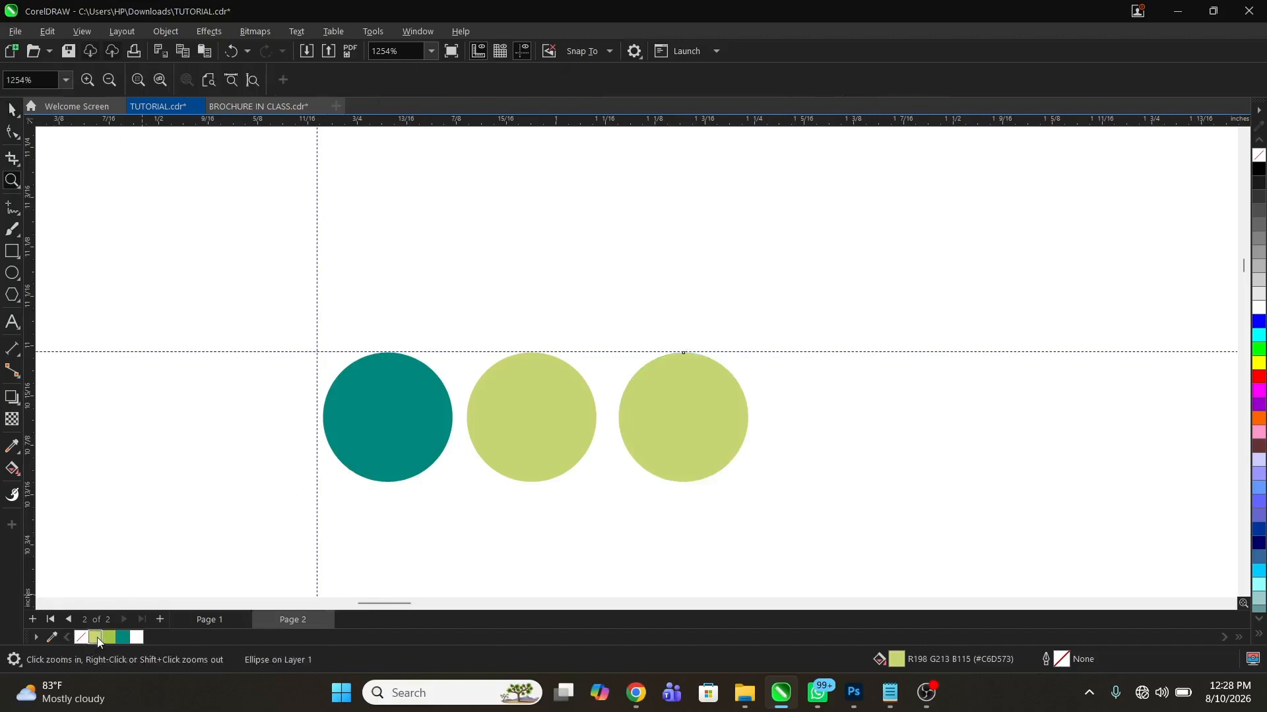
key("space")
left_click(490, 443)
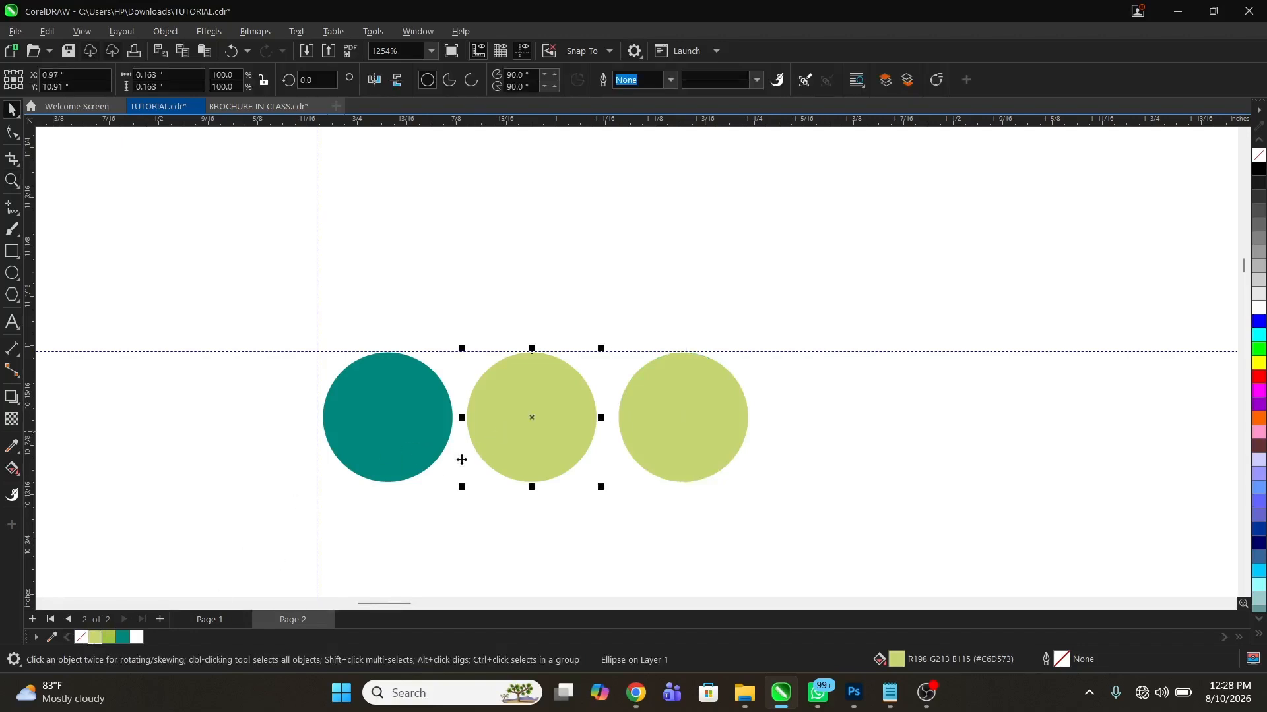
left_click(109, 637)
left_click(638, 464)
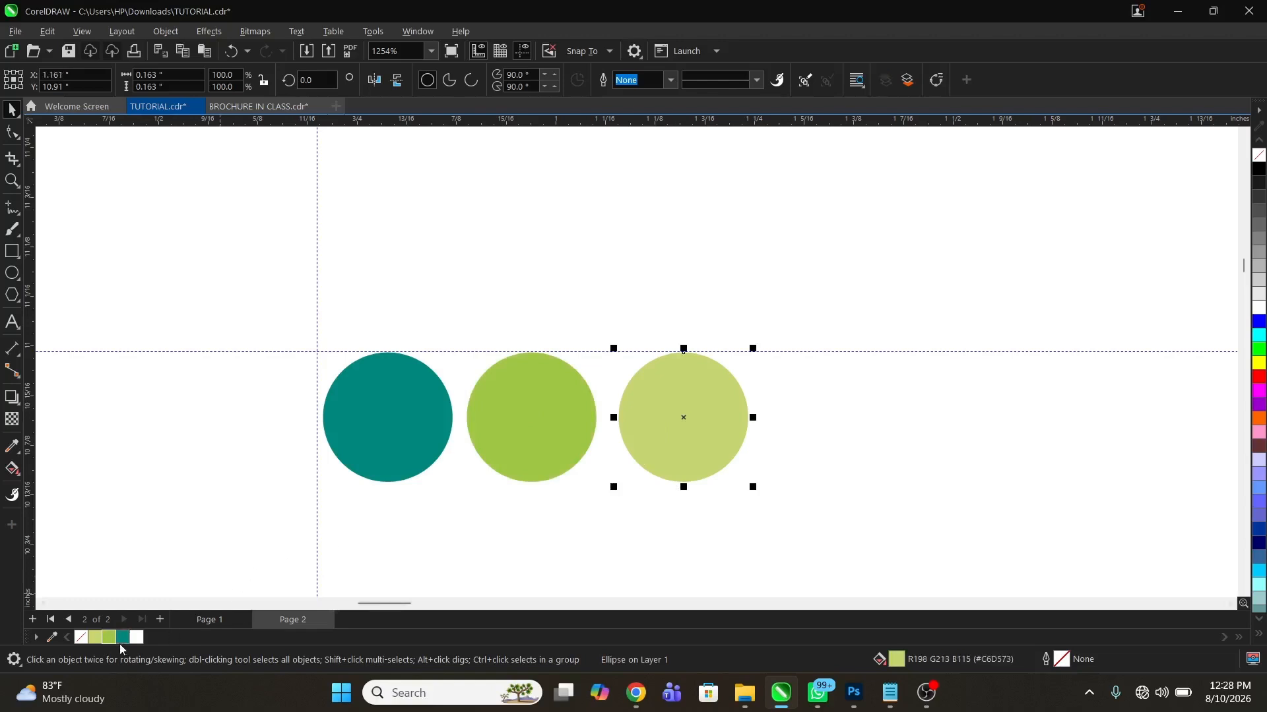
Group the three small circles and the three coloured bars at the top of the left page
key("z")
right_click(488, 317)
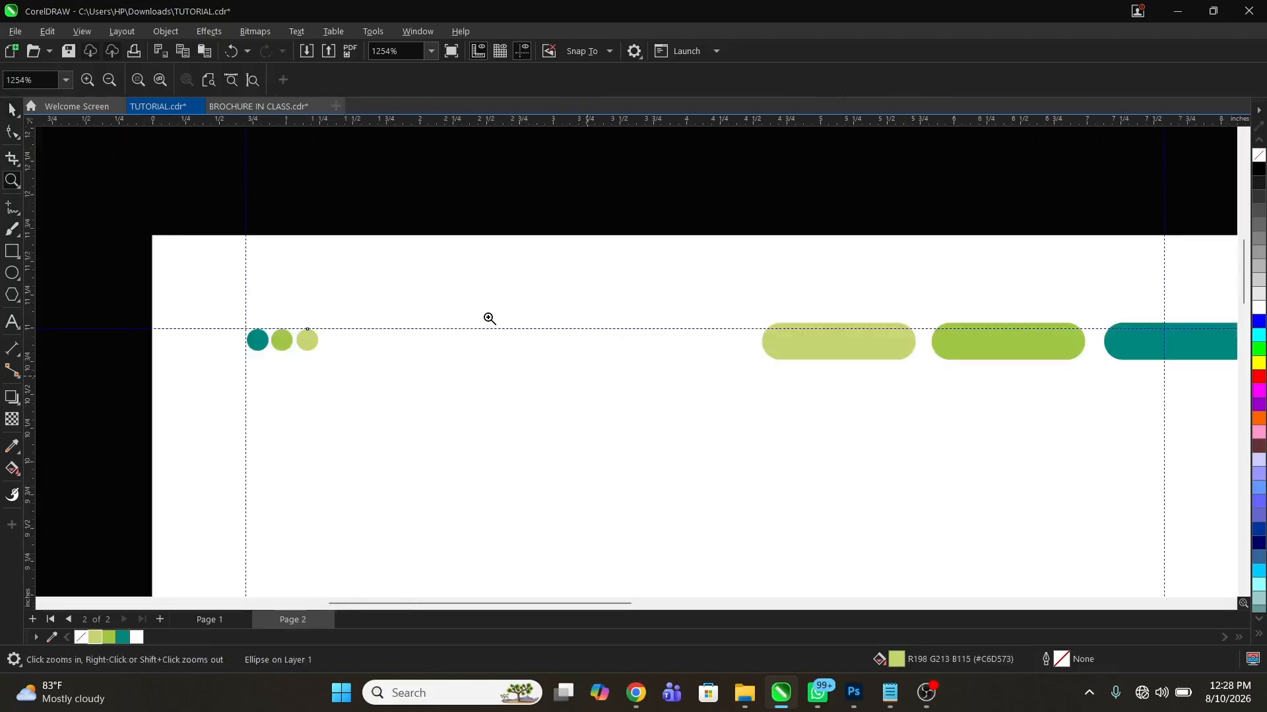
right_click(488, 318)
right_click(494, 313)
left_click_drag(414, 223, 888, 475)
key("space")
left_click_drag(260, 156, 669, 263)
key("ctrl+g")
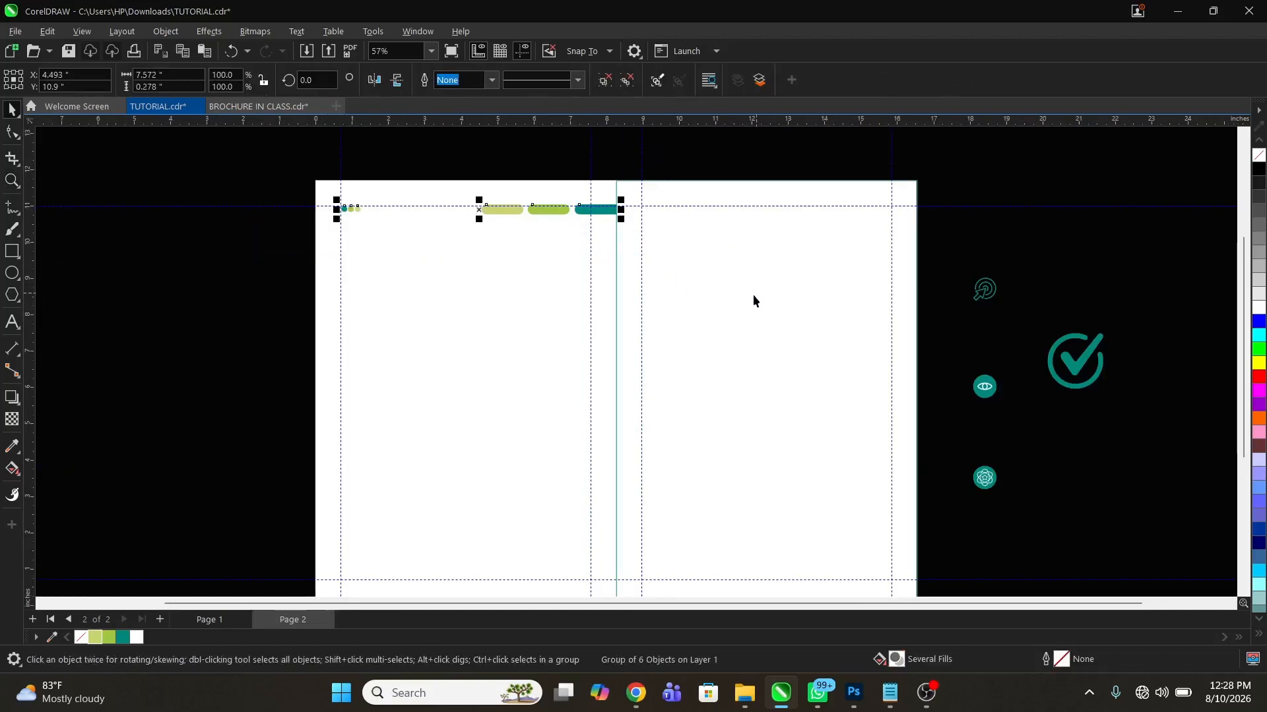
Duplicate the header group and align the copy to the right edge of the right page's rectangle
key("KP_Add")
left_click(749, 300, "shift")
key("r")
left_click(1056, 229)
key("z")
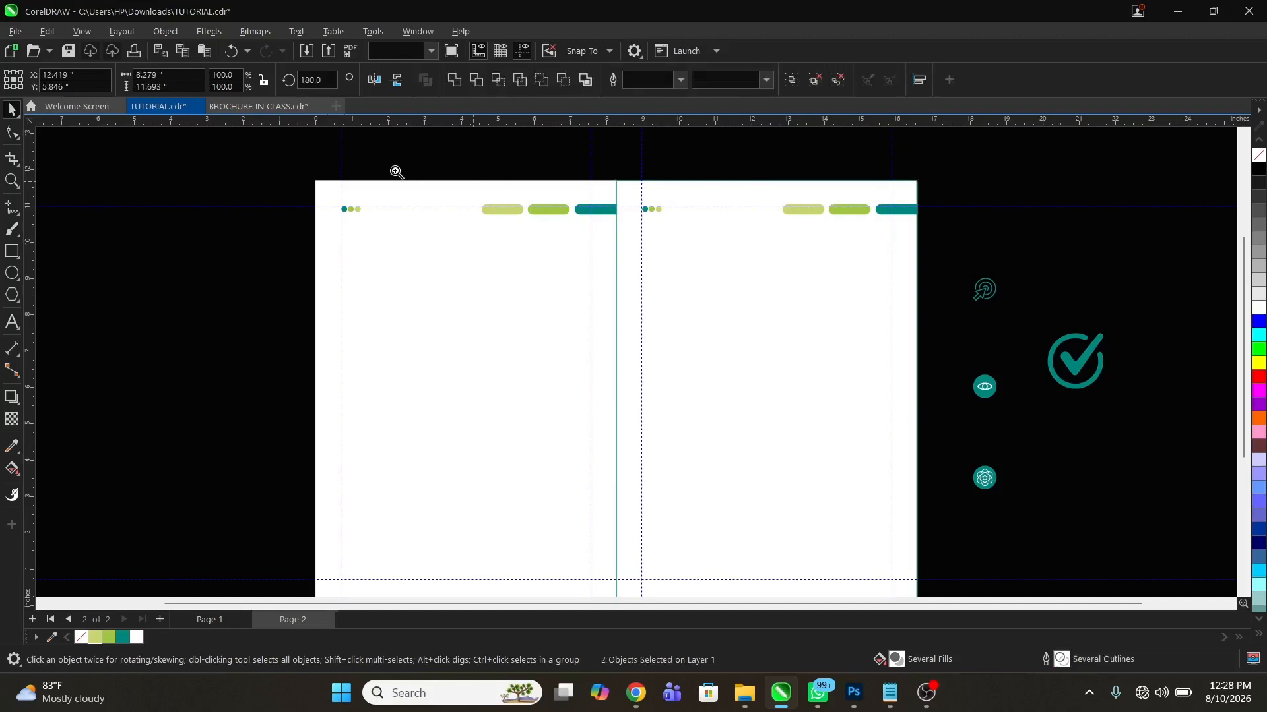
left_click_drag(303, 175, 929, 555)
key("space")
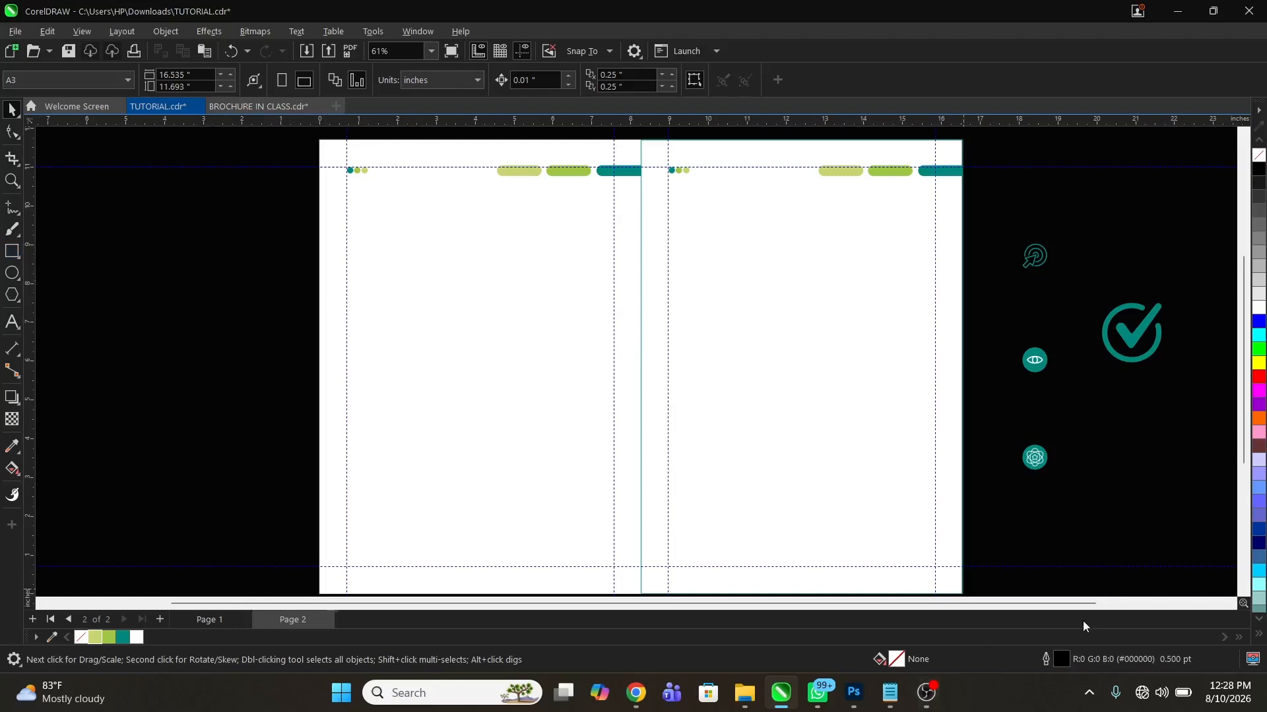
Switch to Notepad and read through the company profile text, from About the Company to Core Values
left_click(890, 693)
left_click(763, 328)
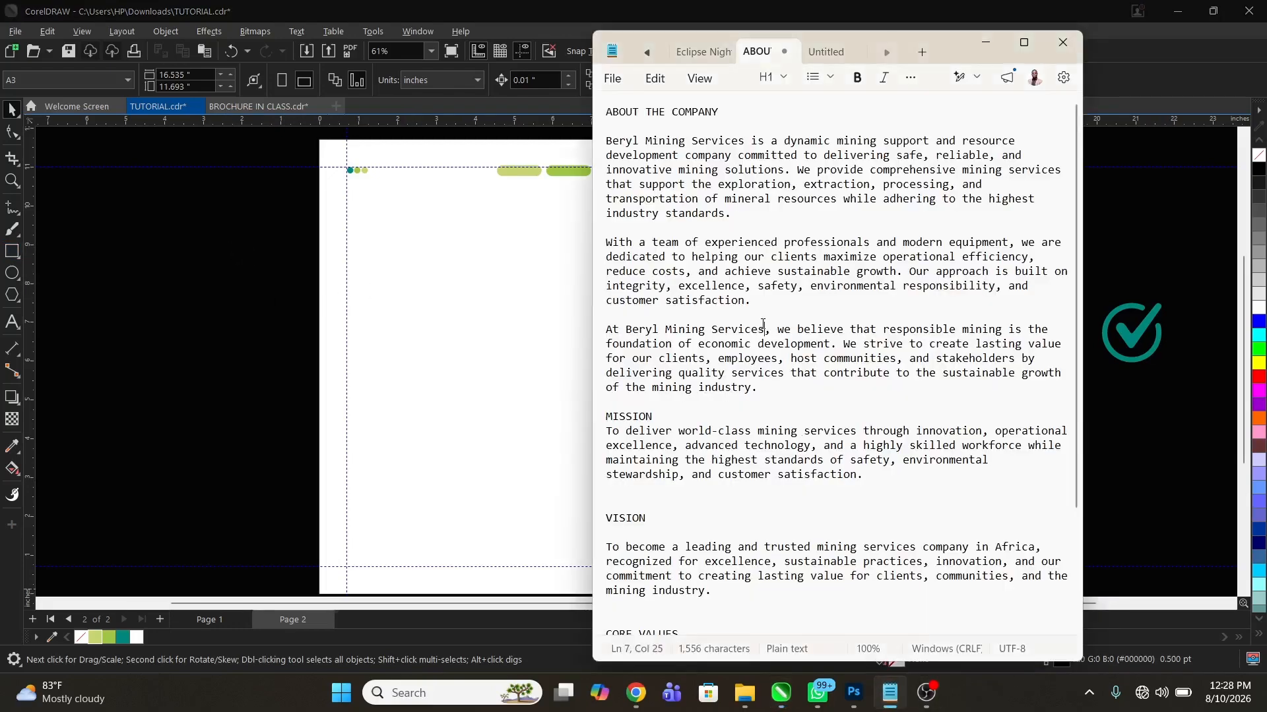
scroll(763, 328, "down", 3)
scroll(764, 328, "up", 3)
left_click(478, 246)
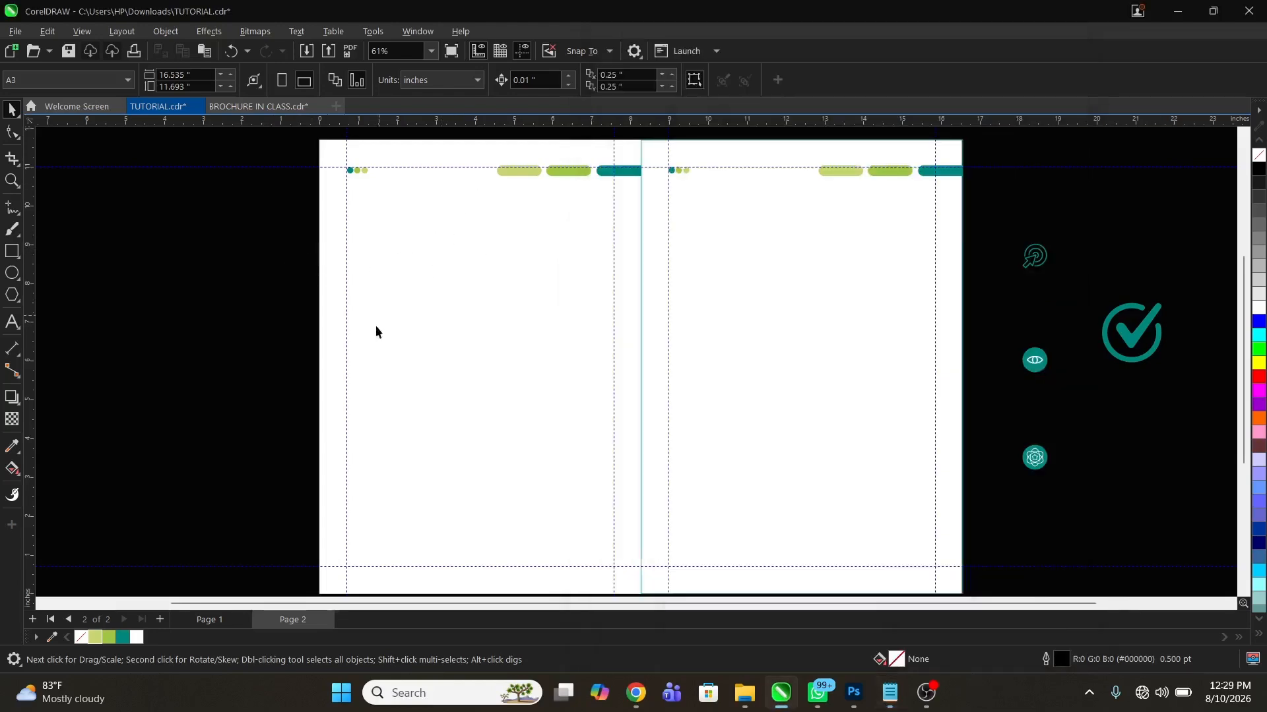
Draw a paragraph text frame about 6.86 in wide and 4.81 in high on the left page, extending its left edge to the margin guide
left_click(11, 324)
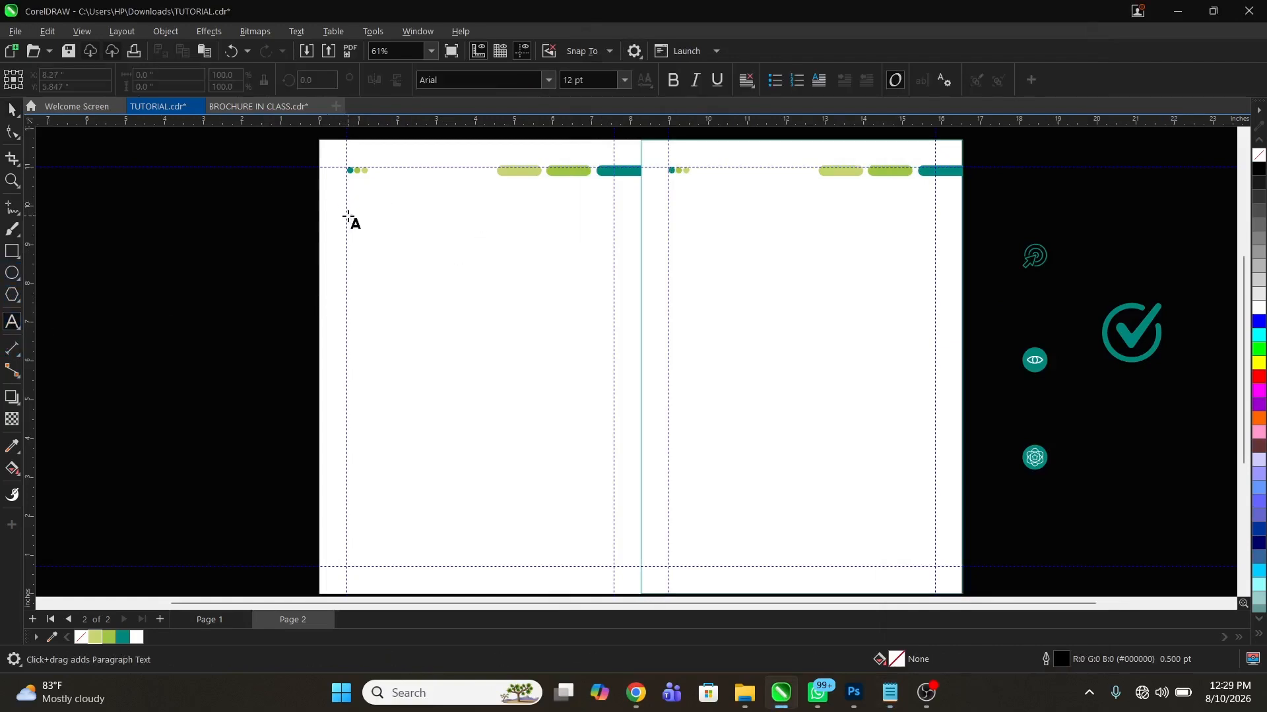
left_click_drag(347, 216, 614, 402)
key("F2")
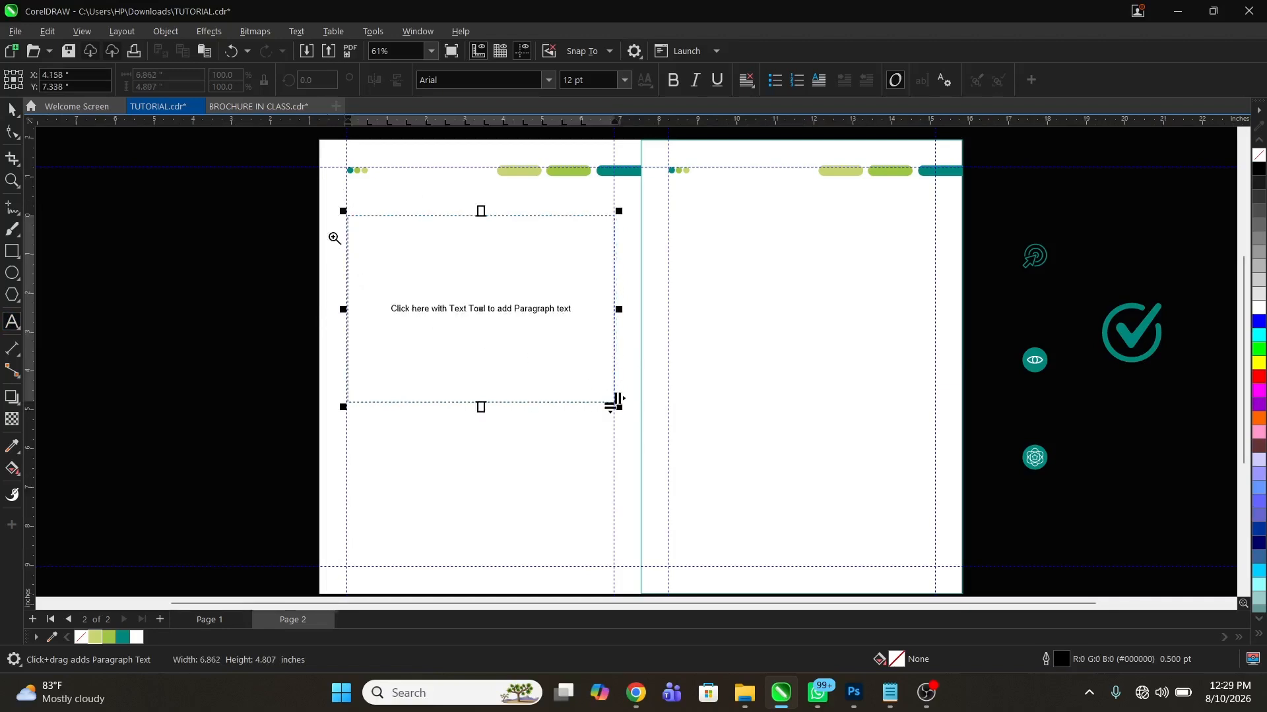
left_click_drag(302, 185, 620, 344)
left_click_drag(248, 360, 519, 534)
key("F2")
left_click_drag(417, 434, 495, 523)
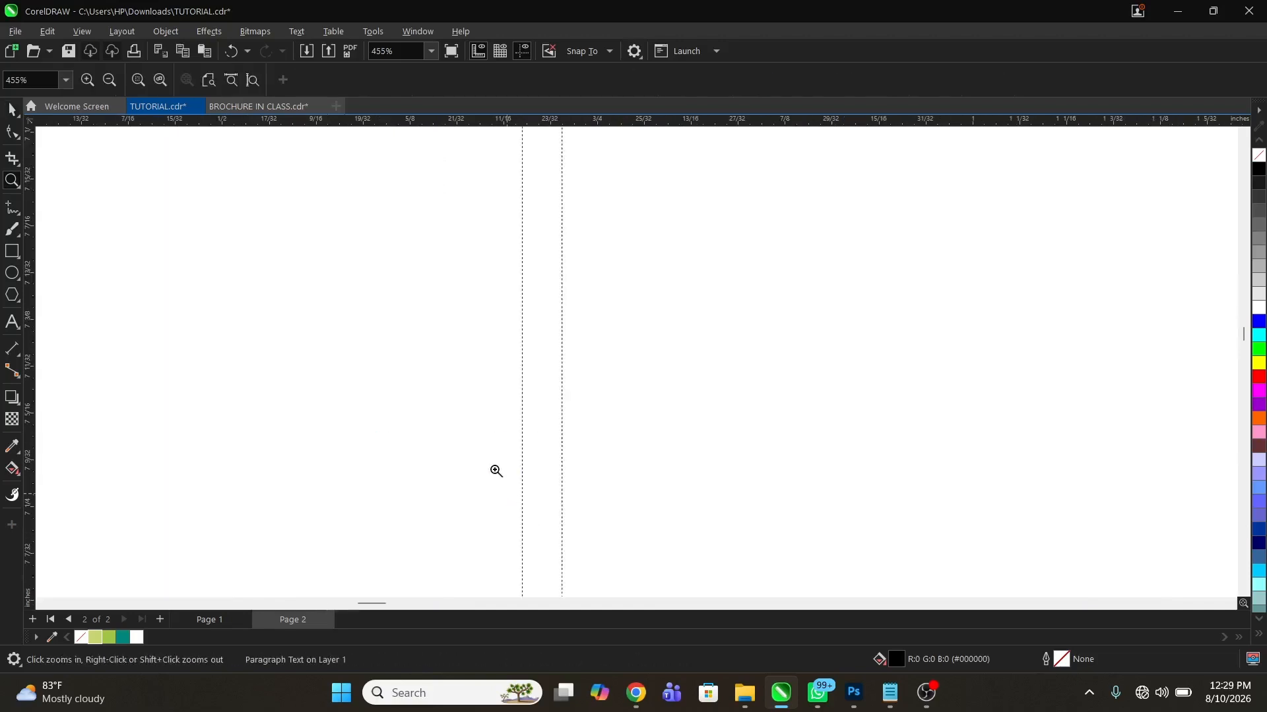
left_click_drag(556, 376, 512, 360)
Snap the text frame's right edge to the left page's right margin guide, making the frame about 6.88 in wide
key("F2")
right_click(511, 358)
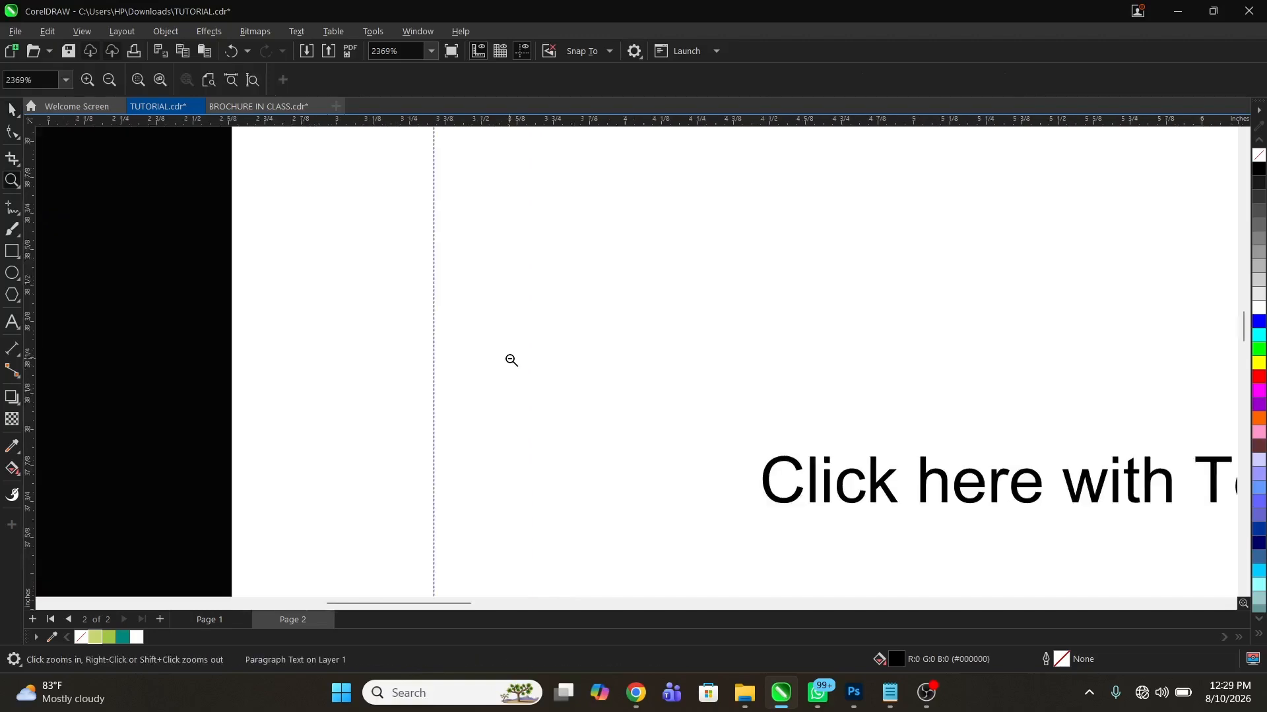
right_click(511, 358)
right_click(376, 375)
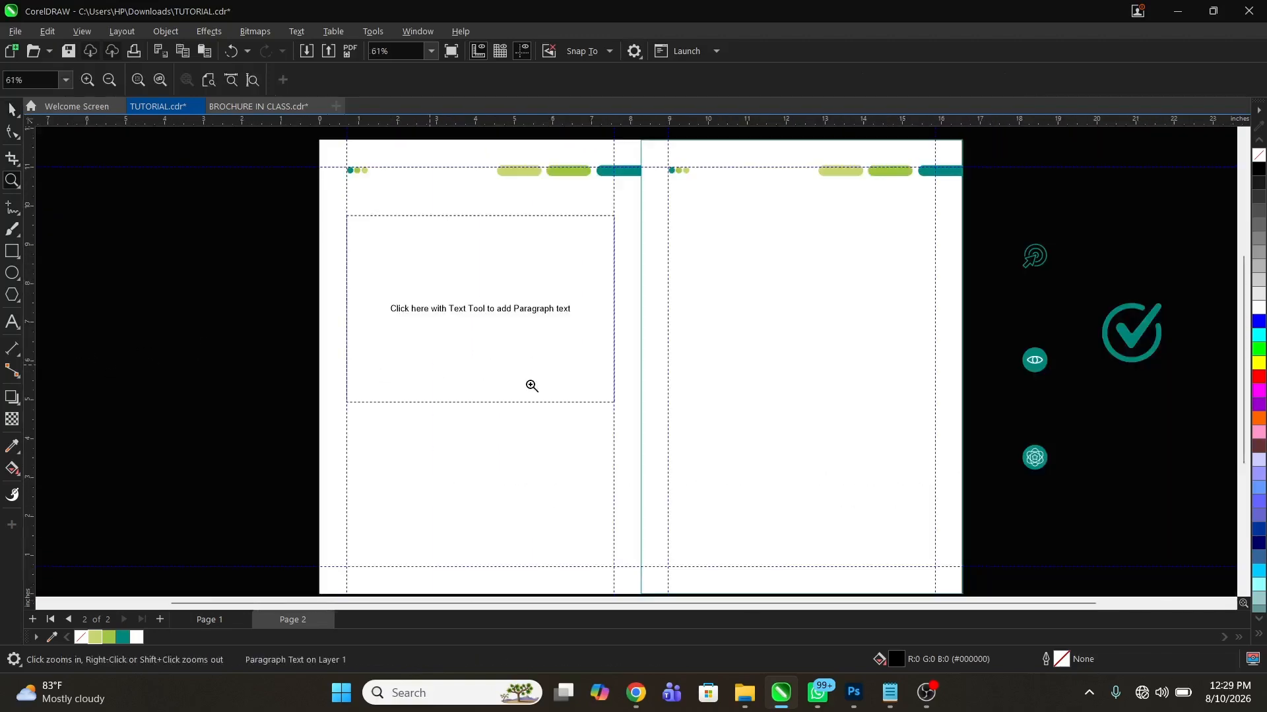
left_click_drag(531, 231, 668, 347)
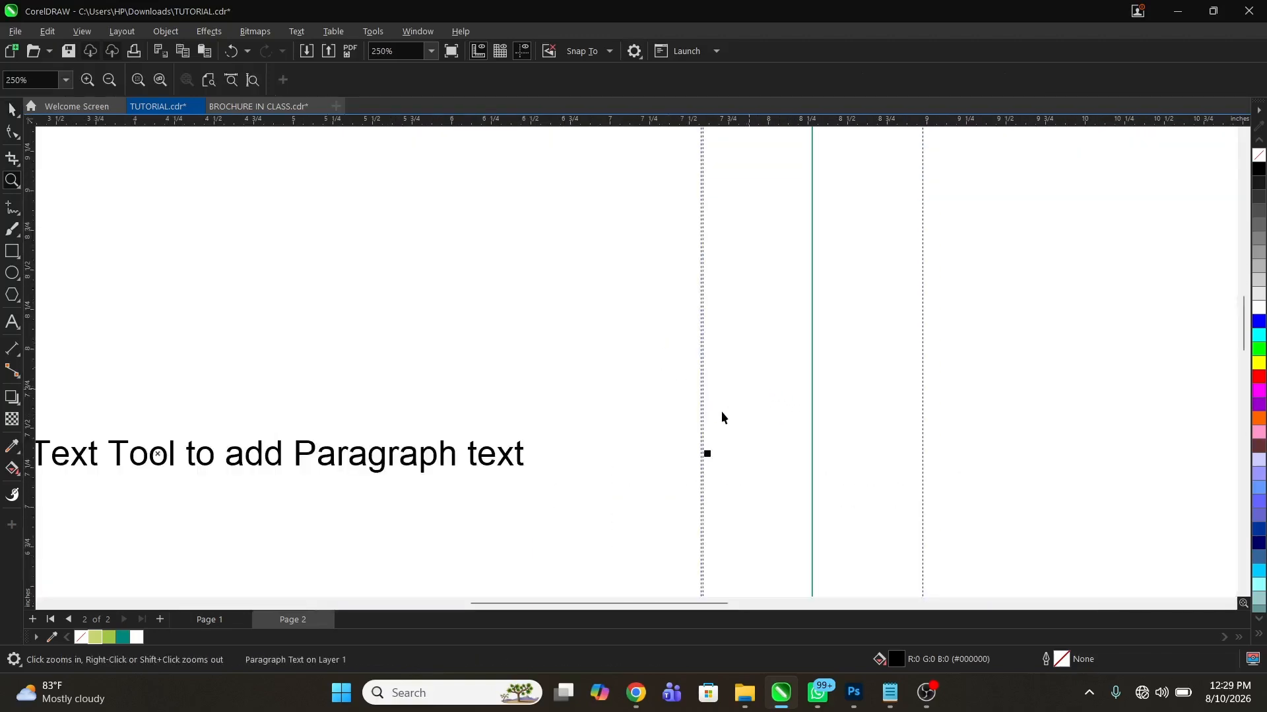
key("space")
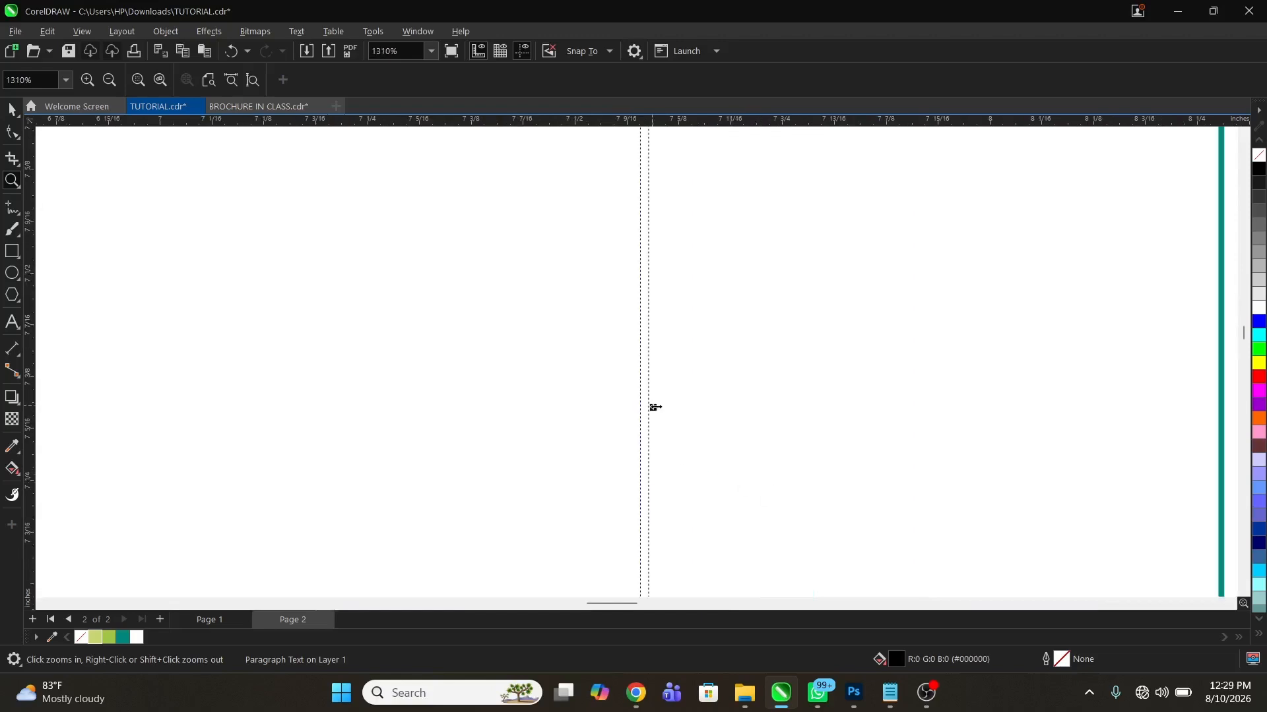
left_click_drag(655, 407, 642, 405)
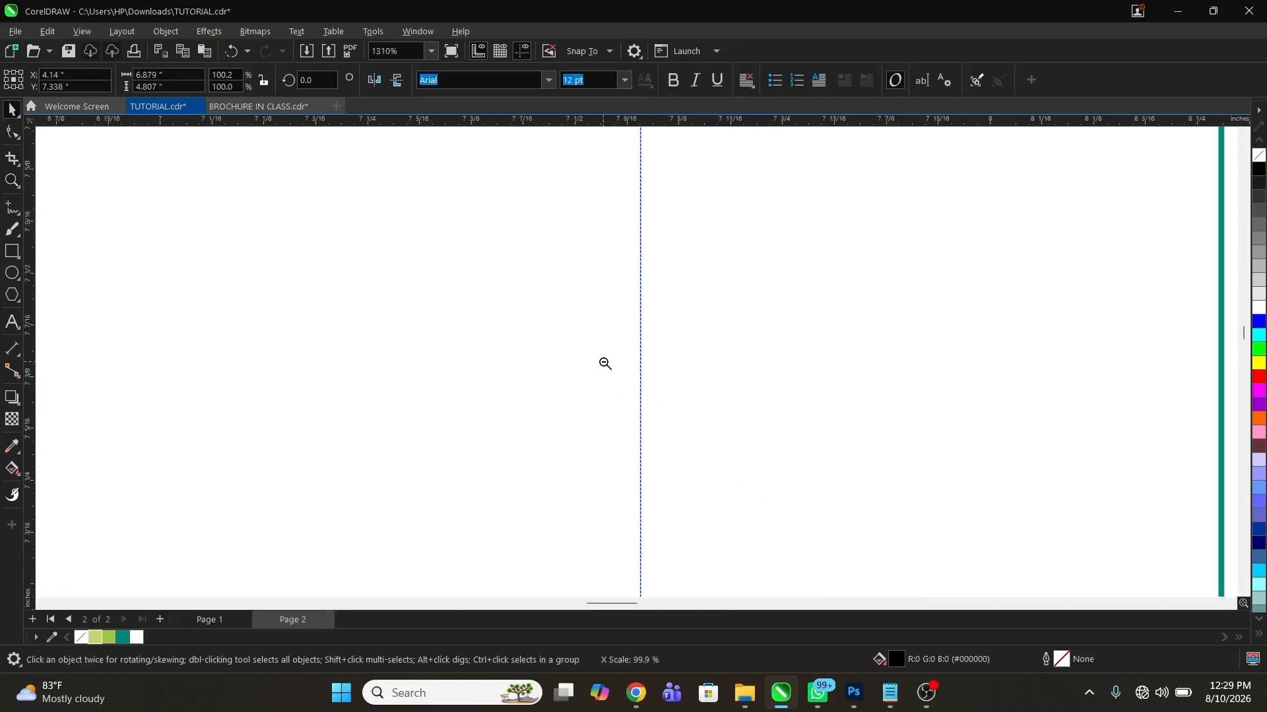
right_click(604, 362)
right_click(625, 333)
right_click(625, 333)
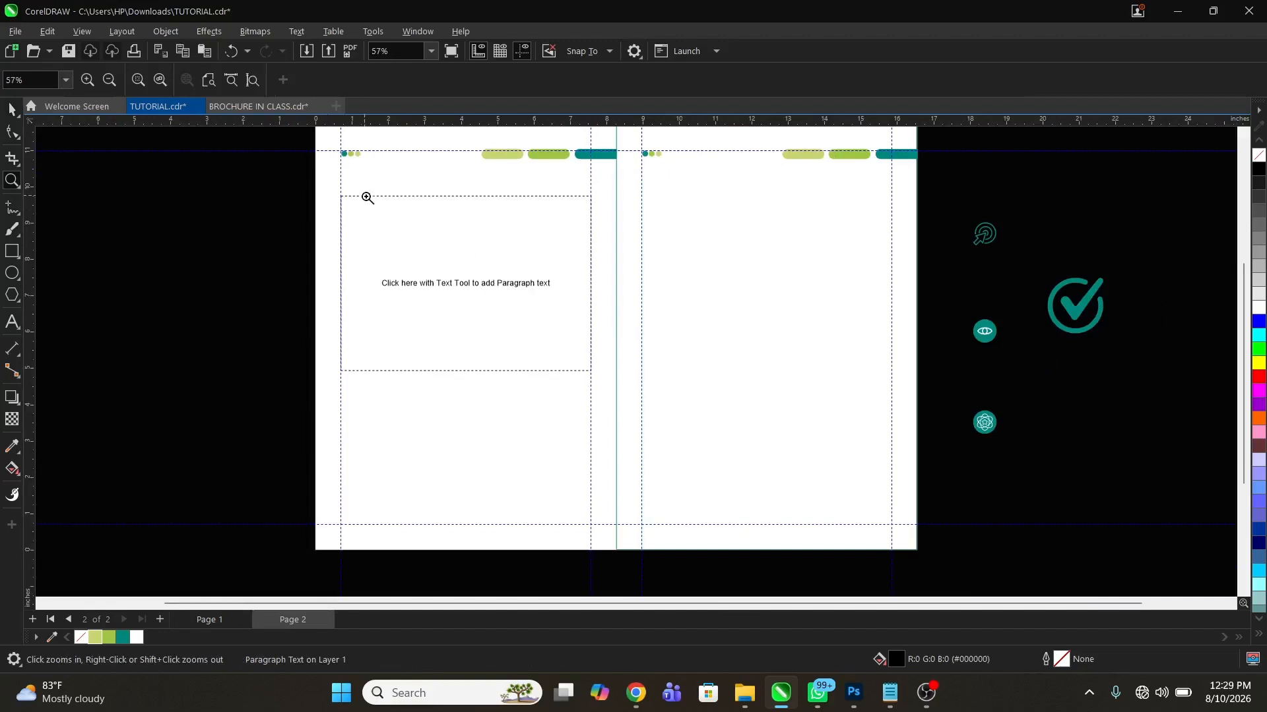
Shift the paragraph frame slightly down the left page and extend its bottom edge, making the frame about 5.62 in high
key("space")
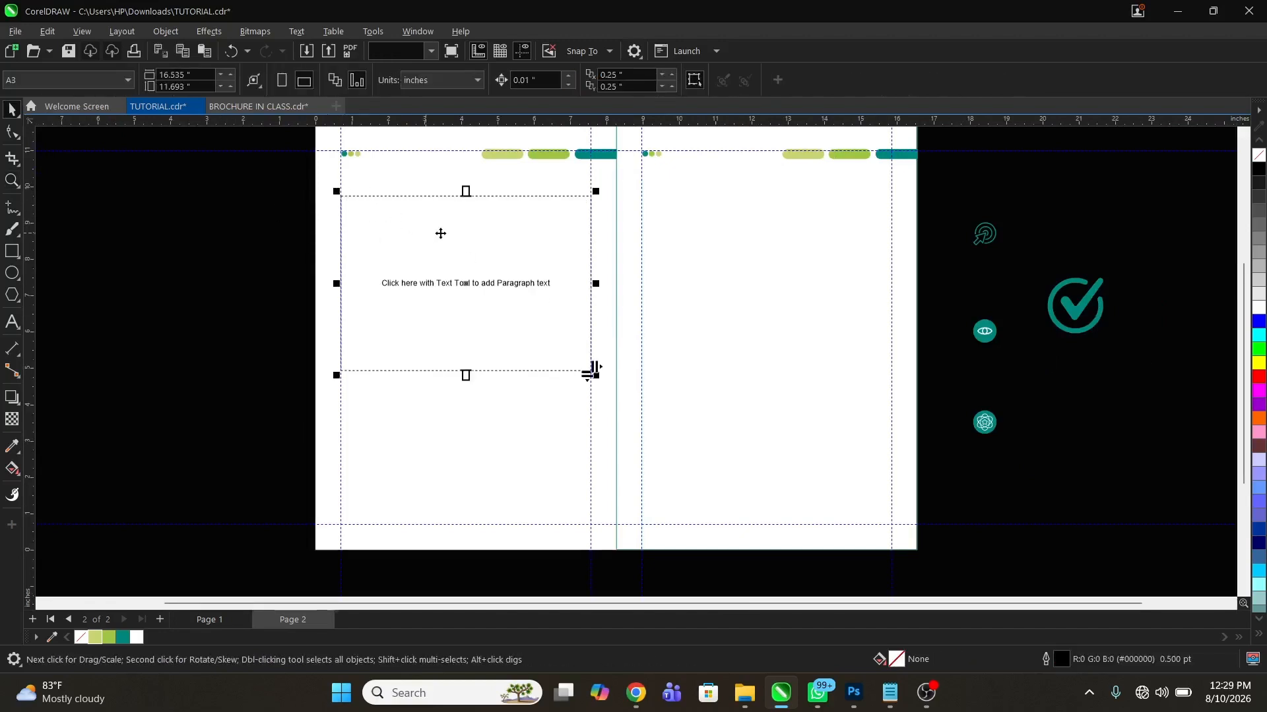
left_click_drag(441, 234, 446, 251)
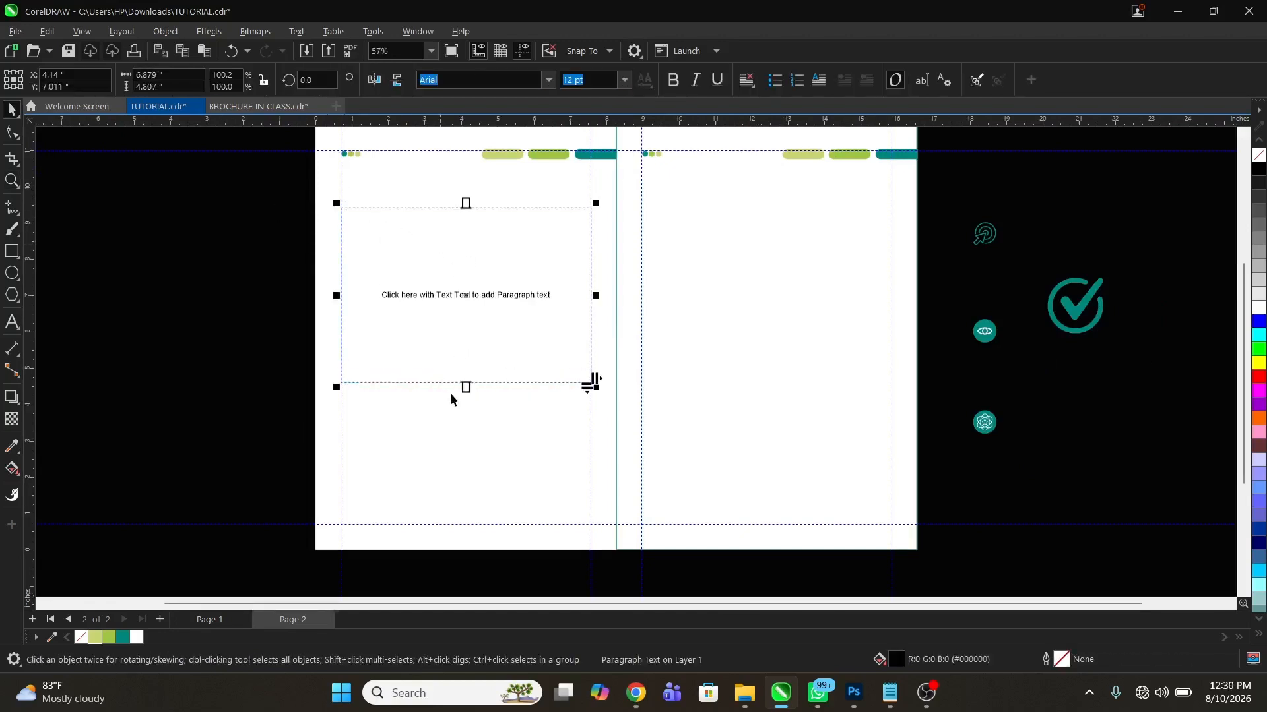
left_click_drag(465, 388, 464, 417)
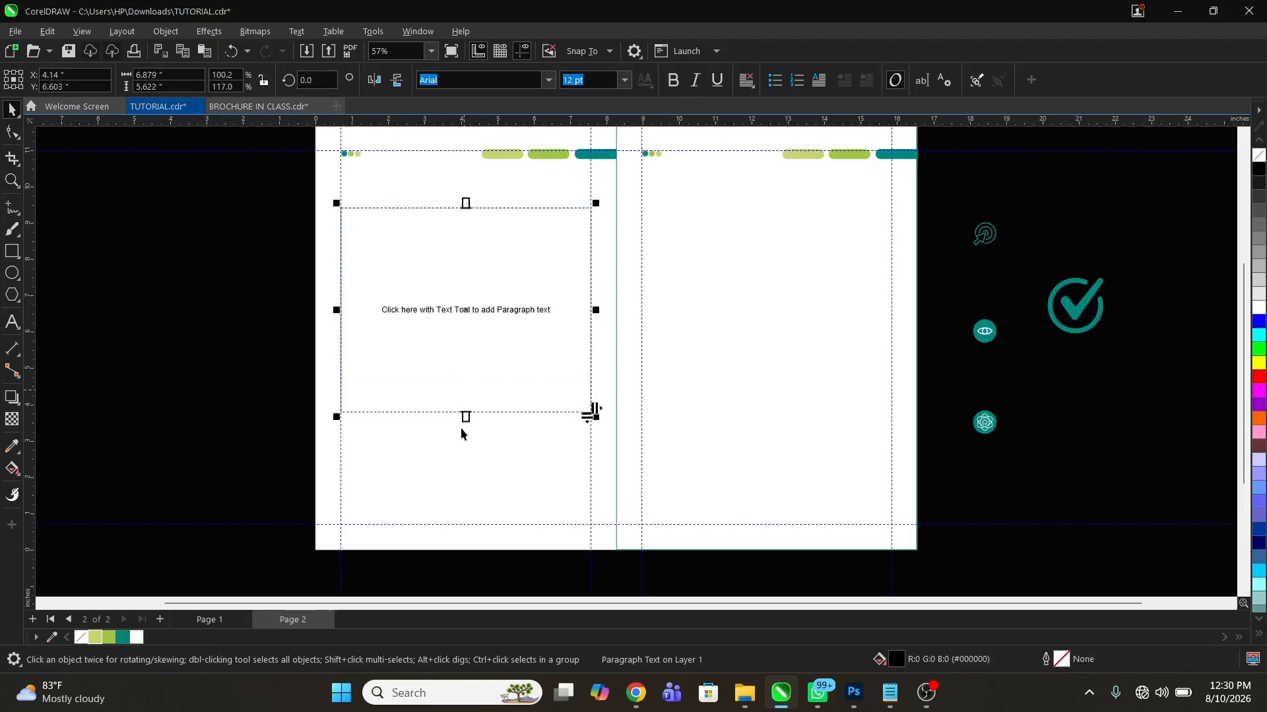
left_click(102, 314)
Copy the heading ABOUT THE COMPANY from Notepad and paste it as artistic text above the left page's paragraph frame in CorelDRAW
left_click(890, 692)
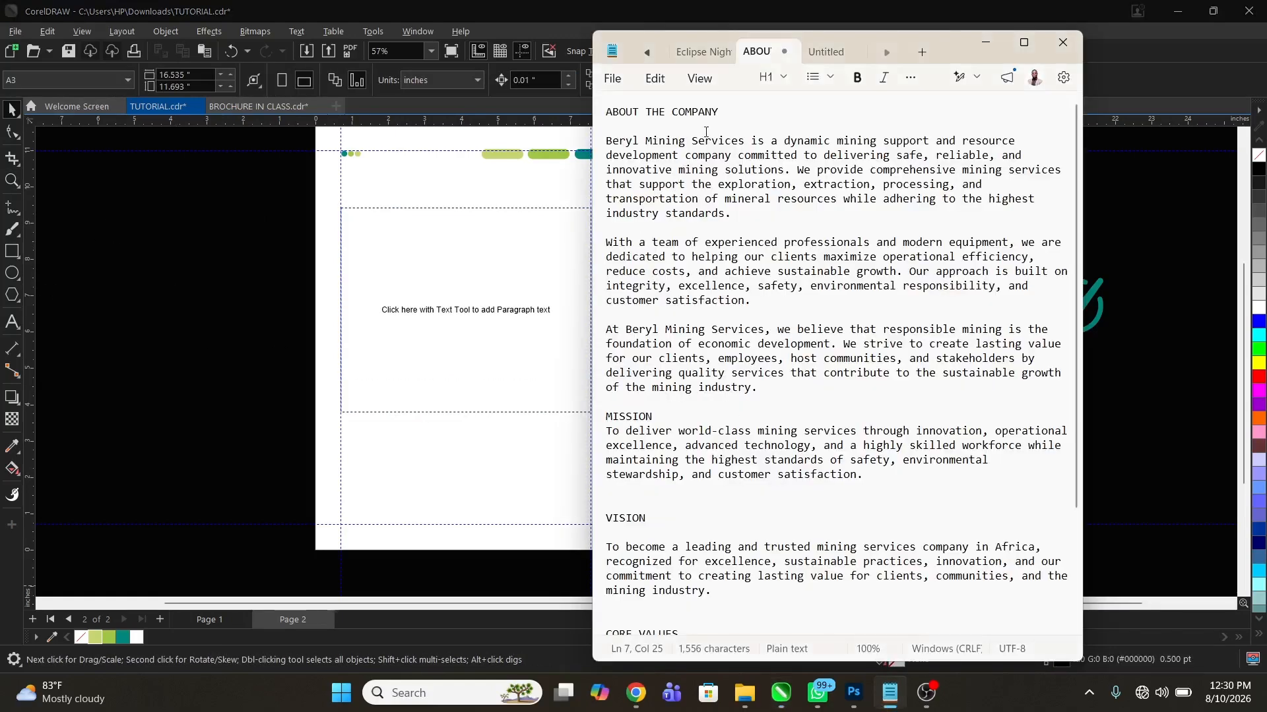
left_click_drag(725, 113, 608, 103)
key("ctrl+c")
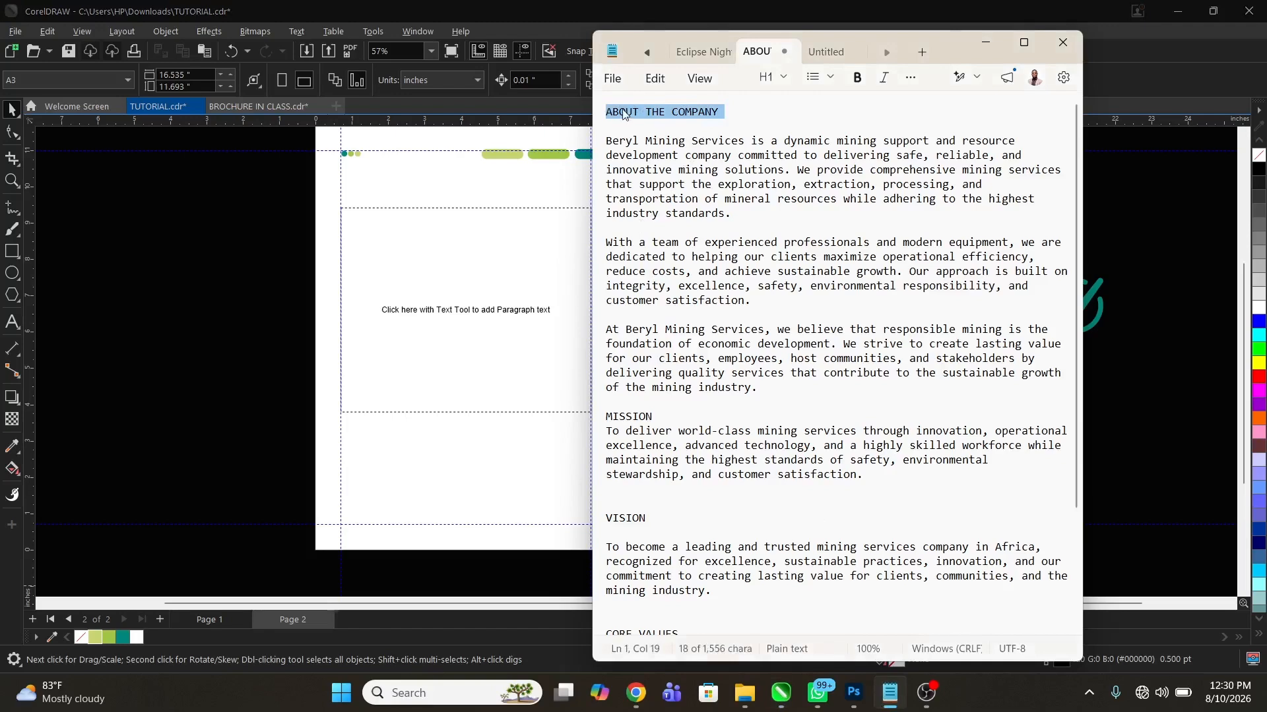
left_click(375, 185)
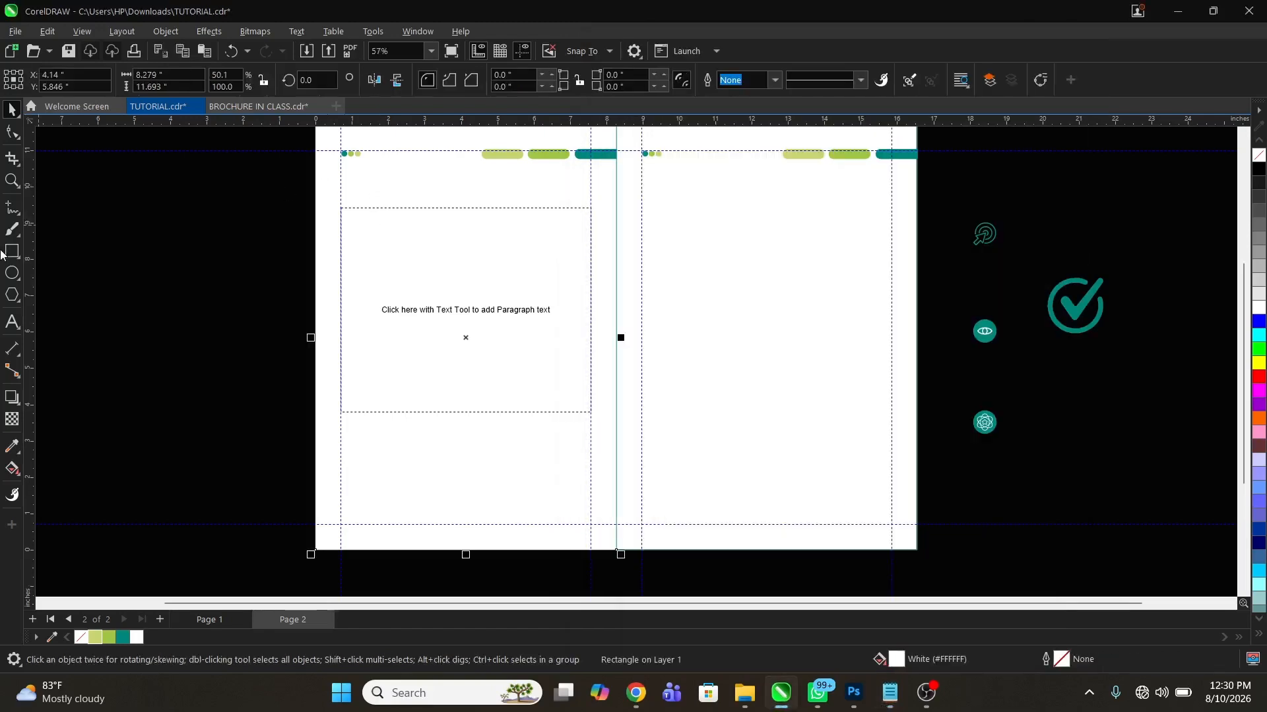
left_click(11, 322)
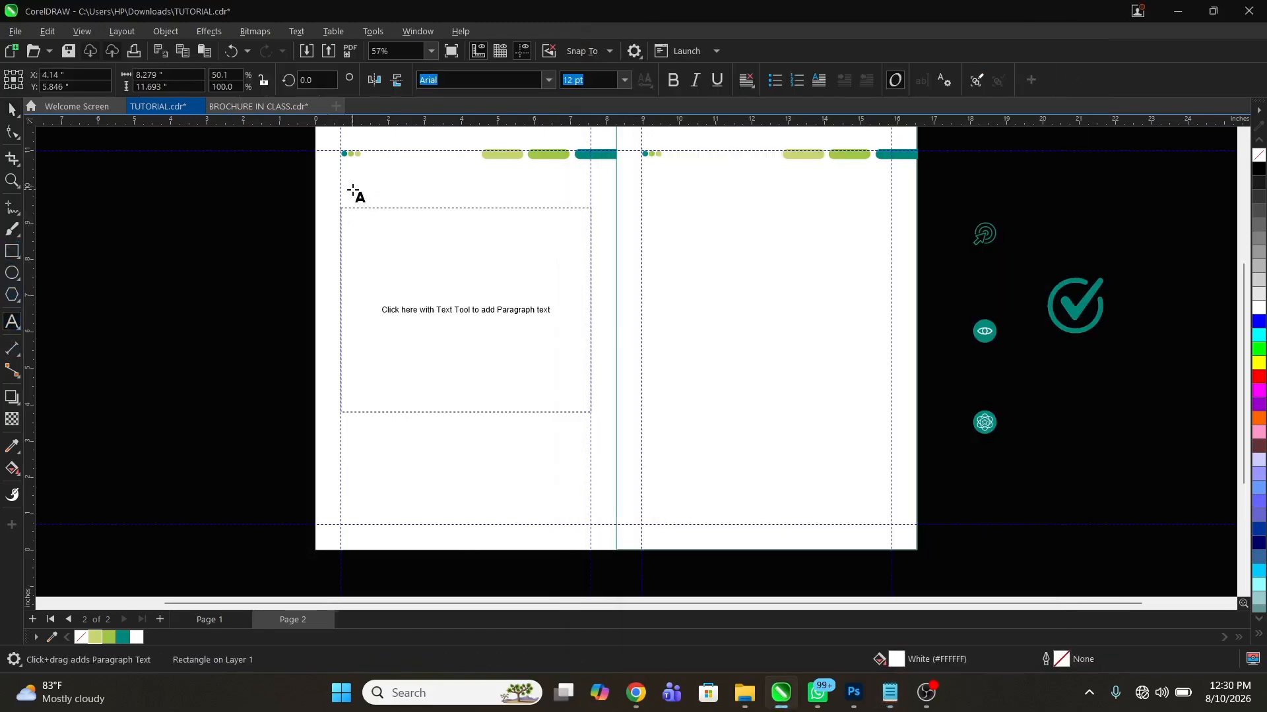
left_click(349, 188)
key("ctrl+v")
Break the heading into two lines after ABOUT and align it to the left page's left margin guide
scroll(397, 159, "up", 4)
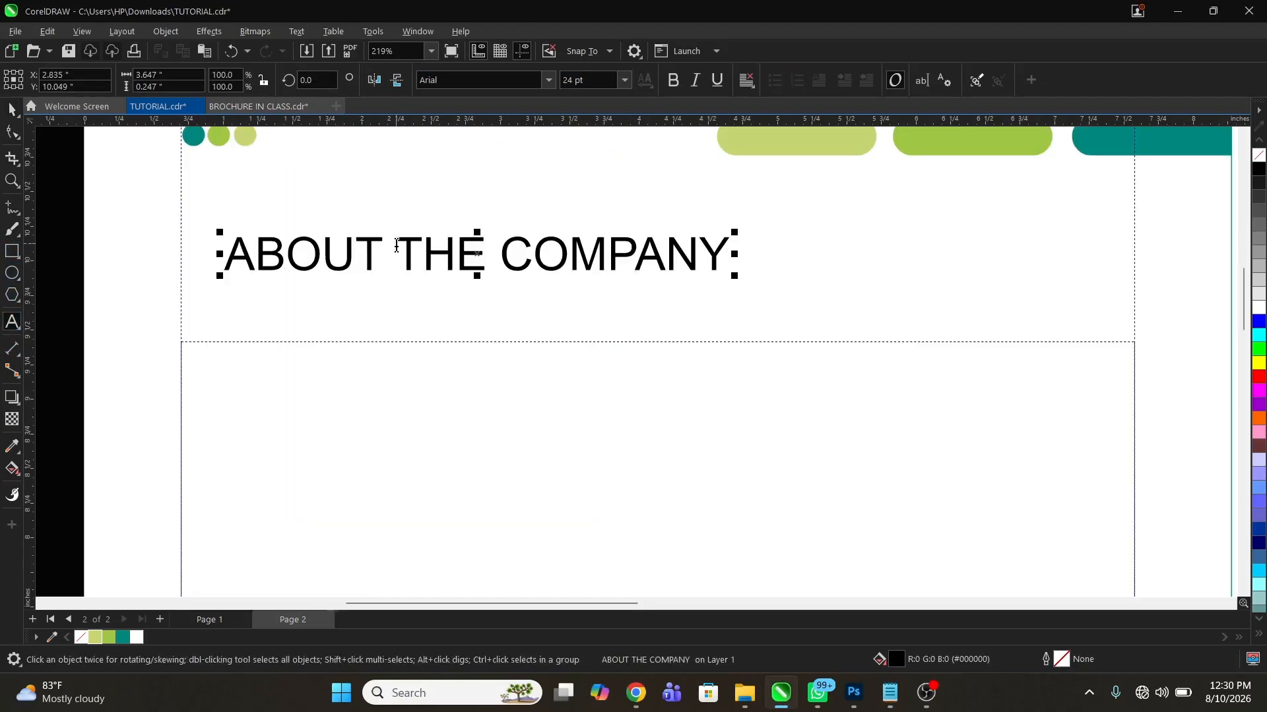
left_click(395, 246)
key("Return")
key("ctrl+space")
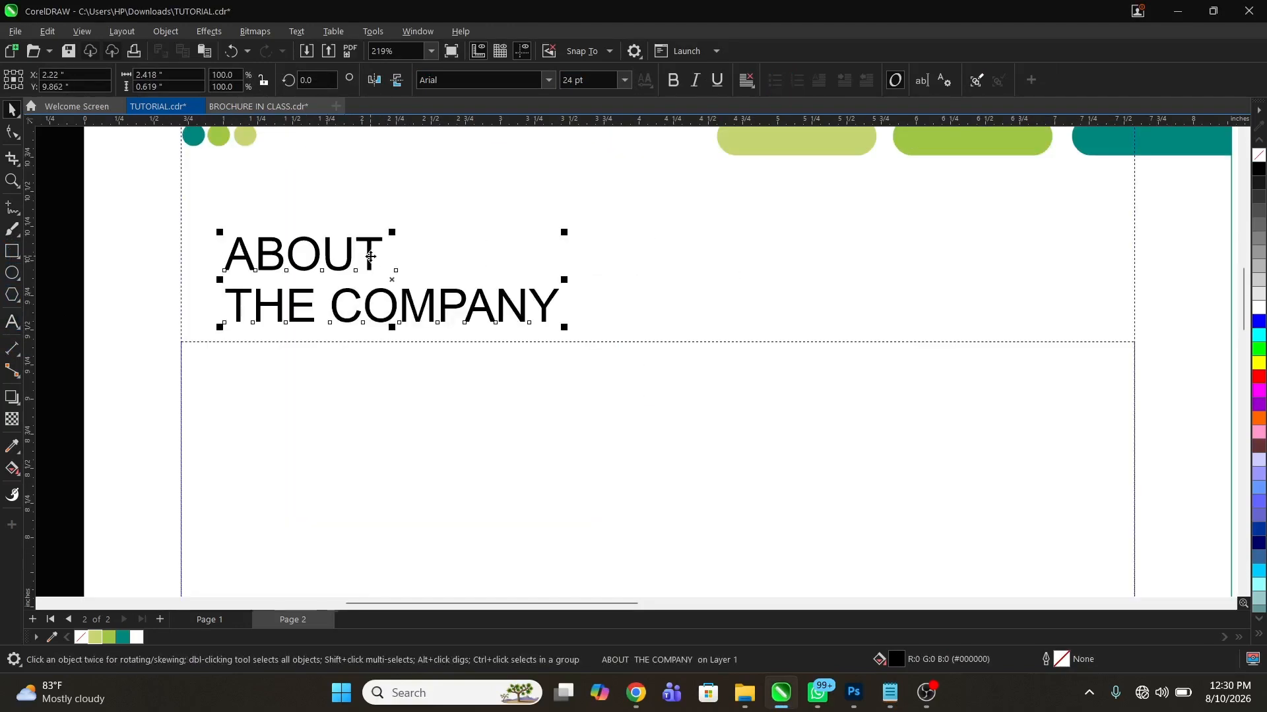
left_click_drag(365, 257, 353, 289)
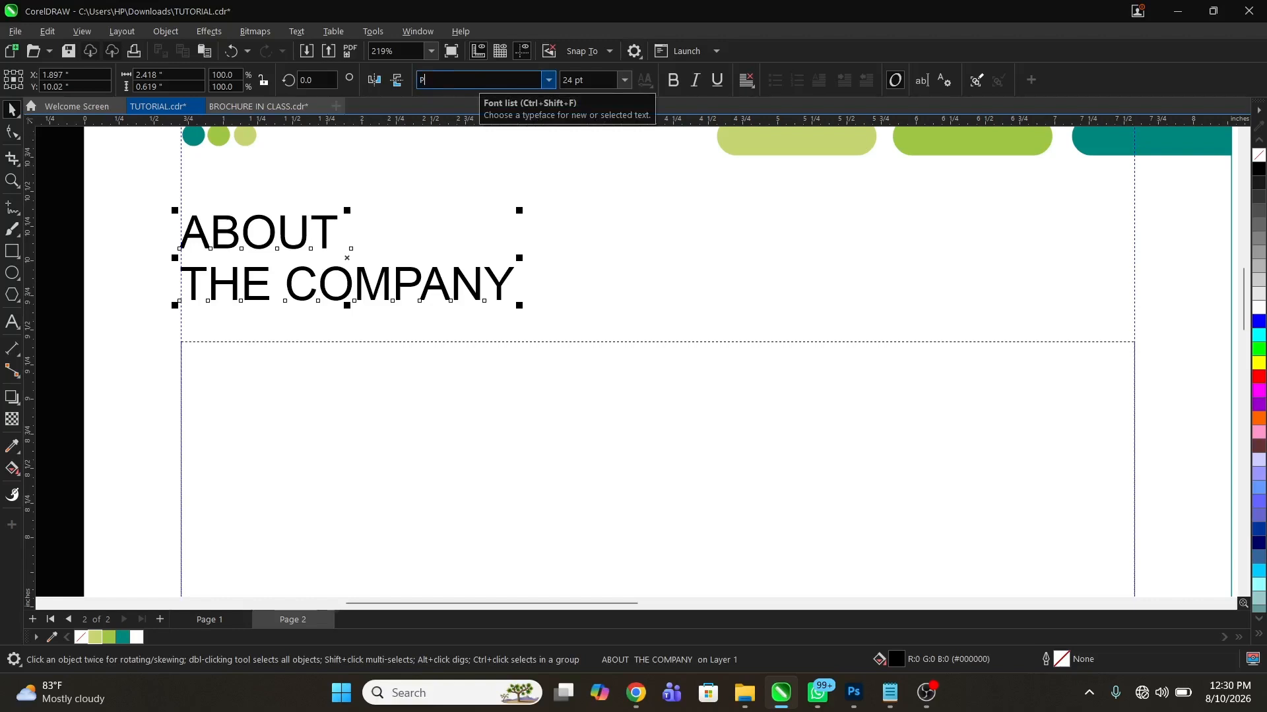
Set the heading's font to Poppins and tighten its line spacing until the text is about 0.56 in high
type("Poppins")
key("Return")
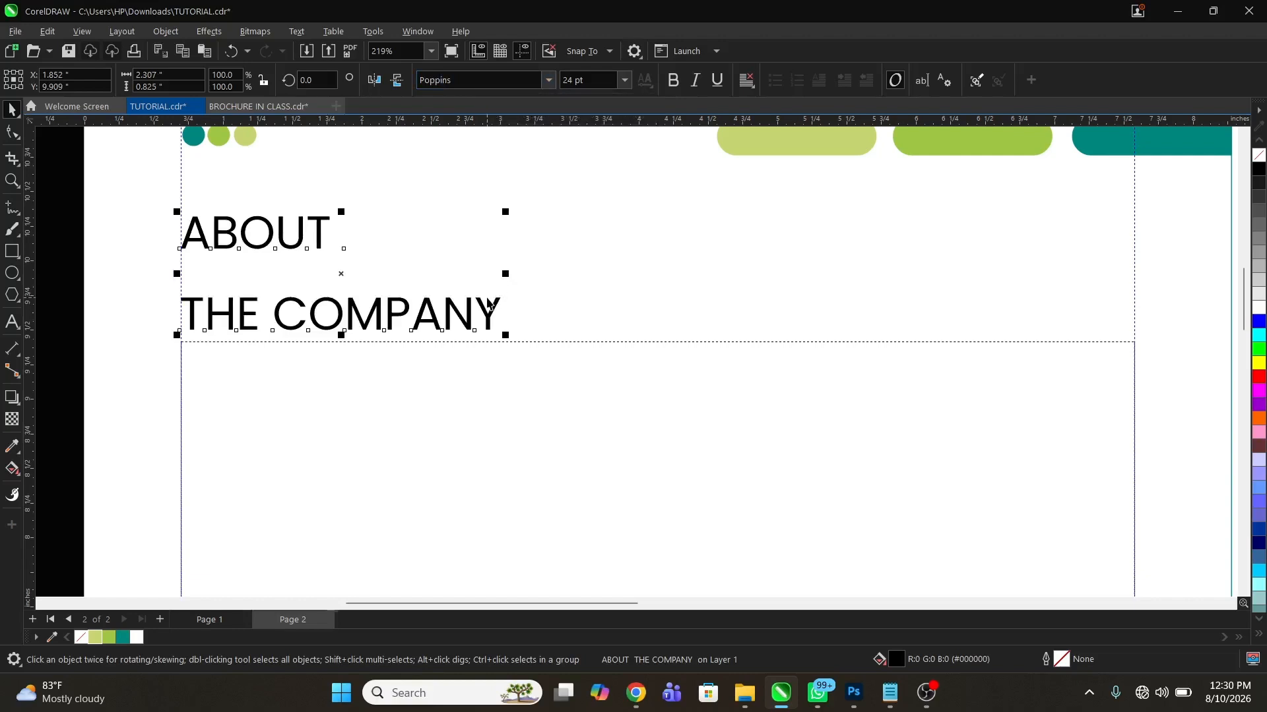
left_click(12, 132)
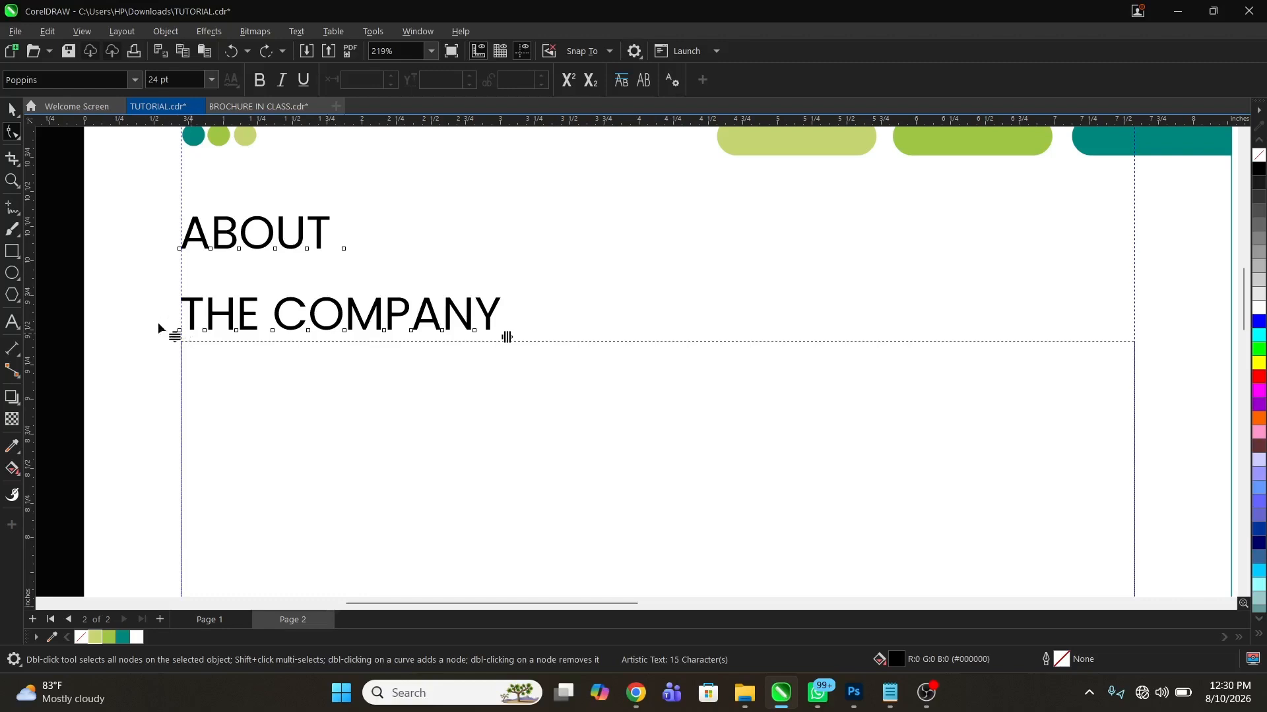
left_click_drag(175, 336, 191, 281)
key("space")
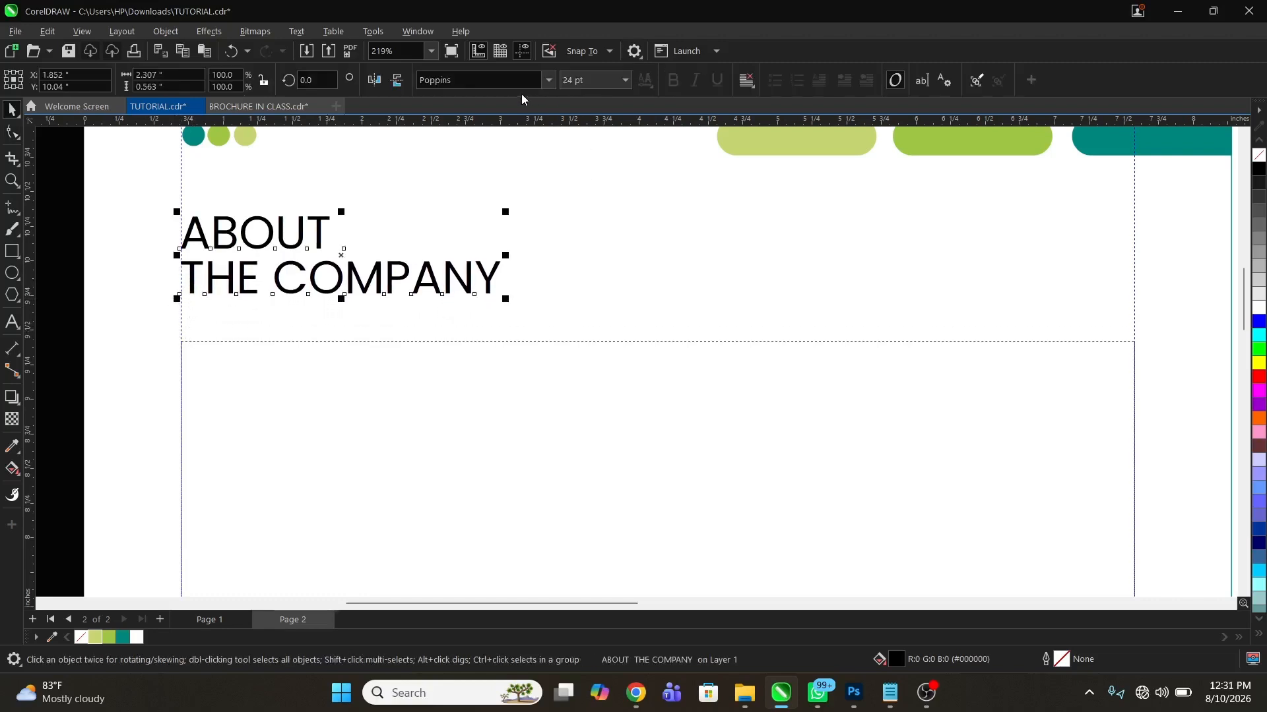
Set the word ABOUT in the heading to Poppins Bold and fill it with the teal #00877C
left_click(550, 79)
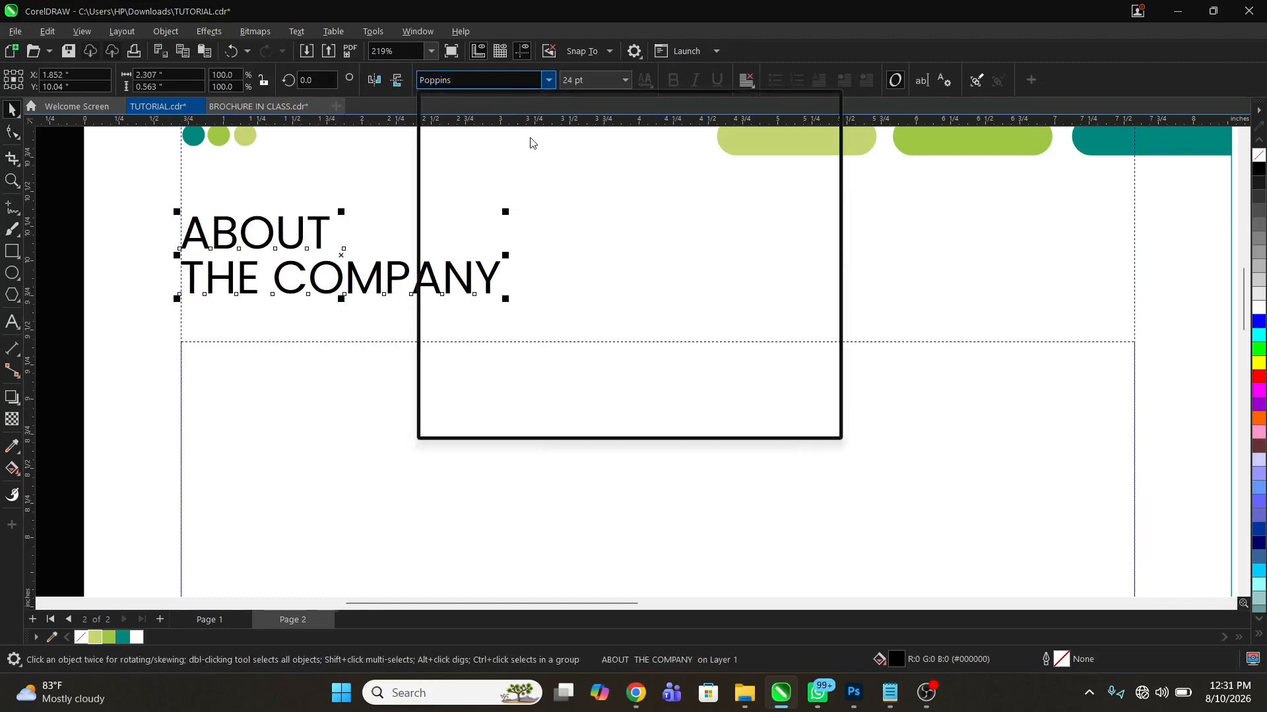
key("Escape")
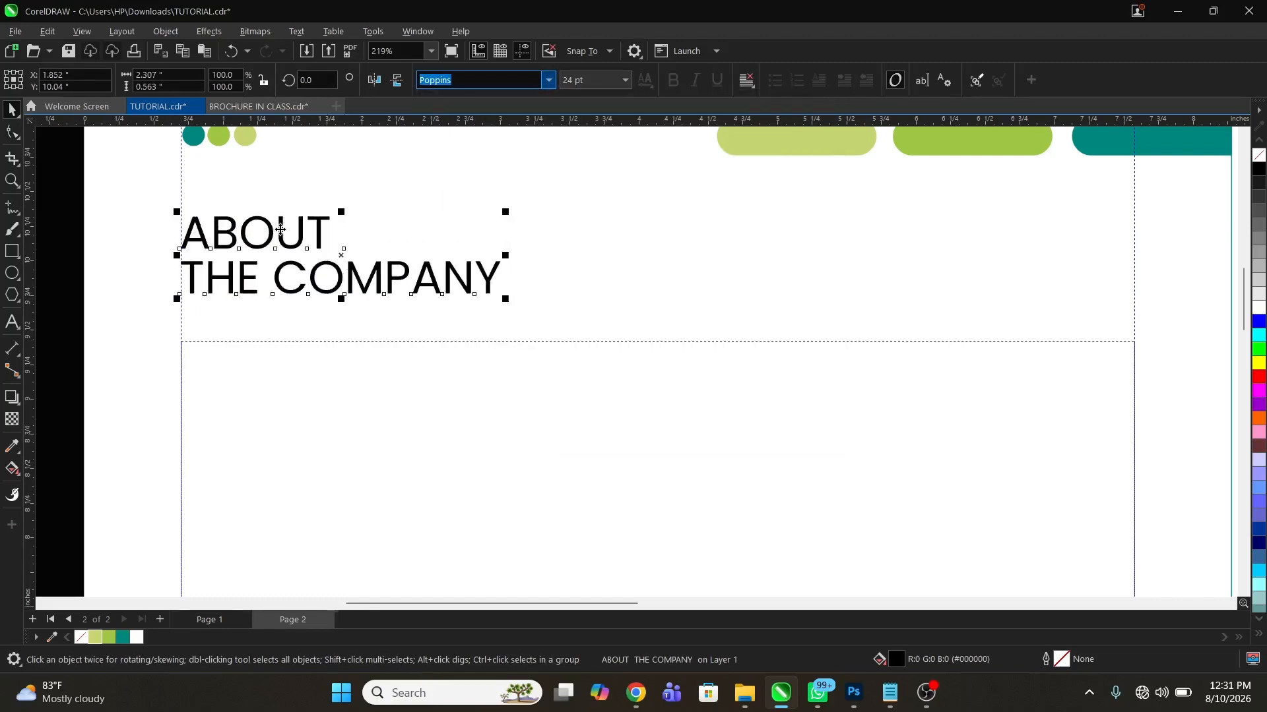
double_click(305, 229)
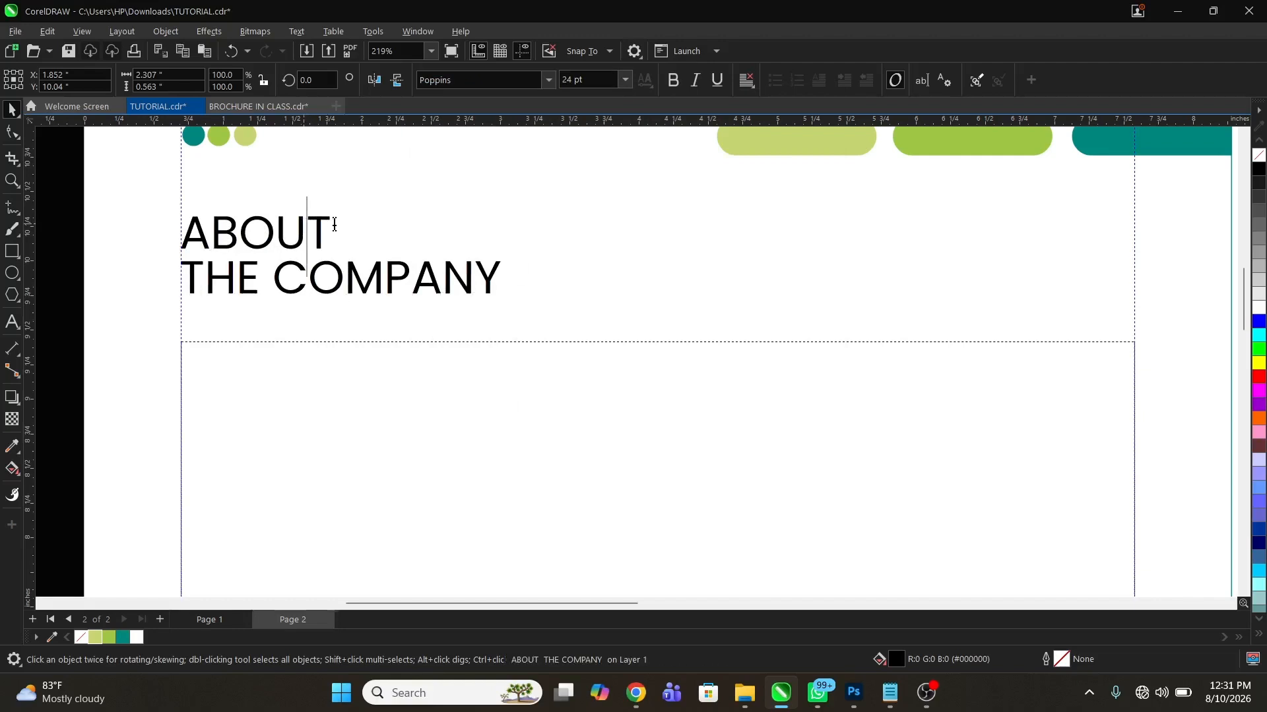
left_click_drag(333, 228, 165, 228)
left_click(534, 82)
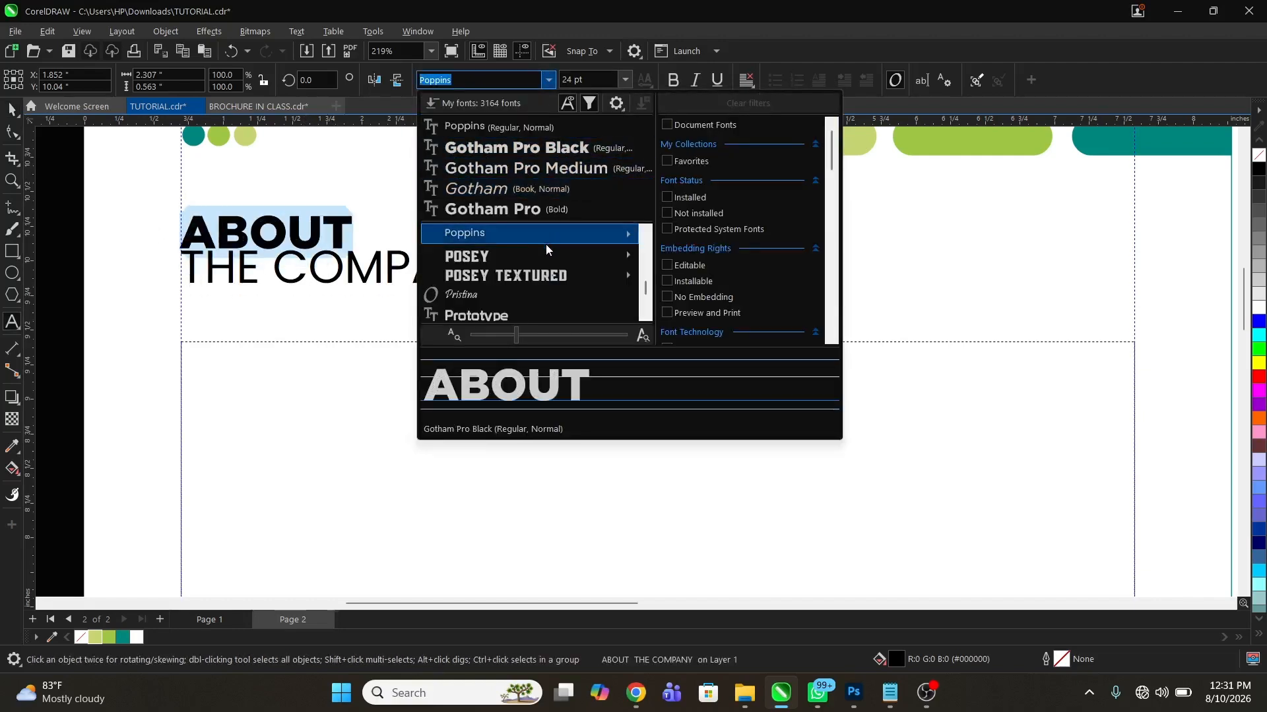
mouse_move(548, 235)
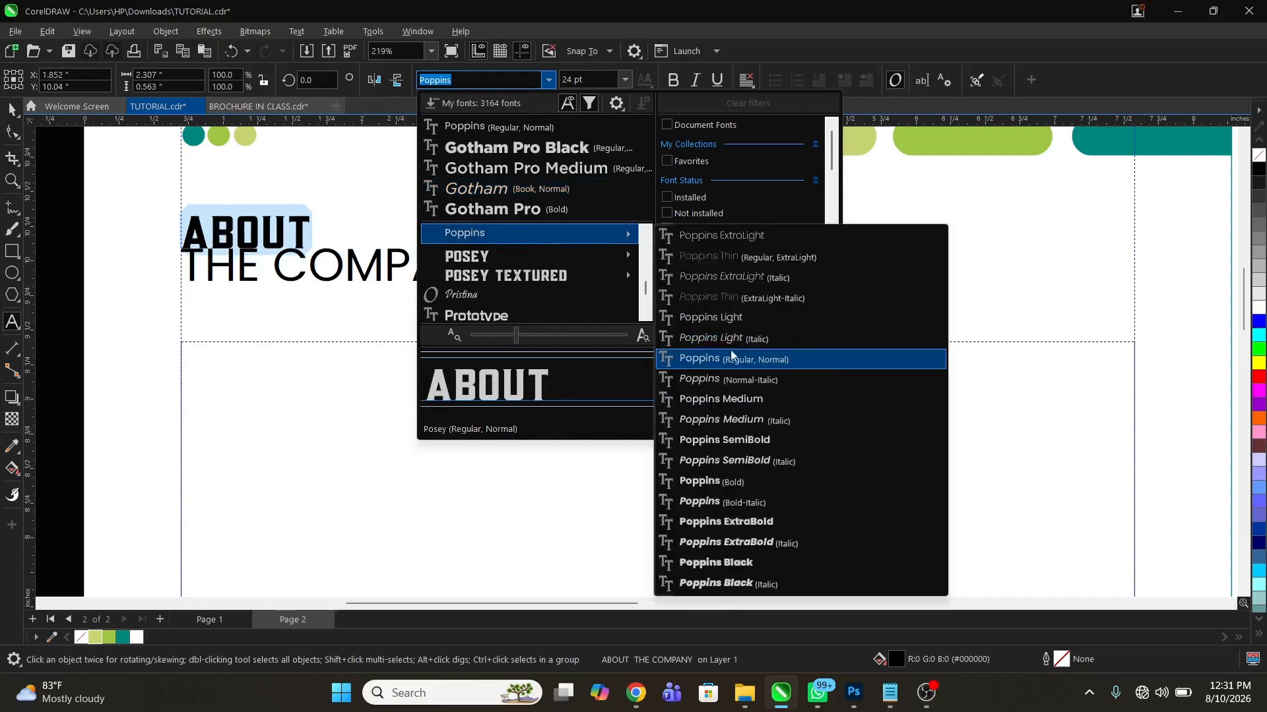
left_click(741, 484)
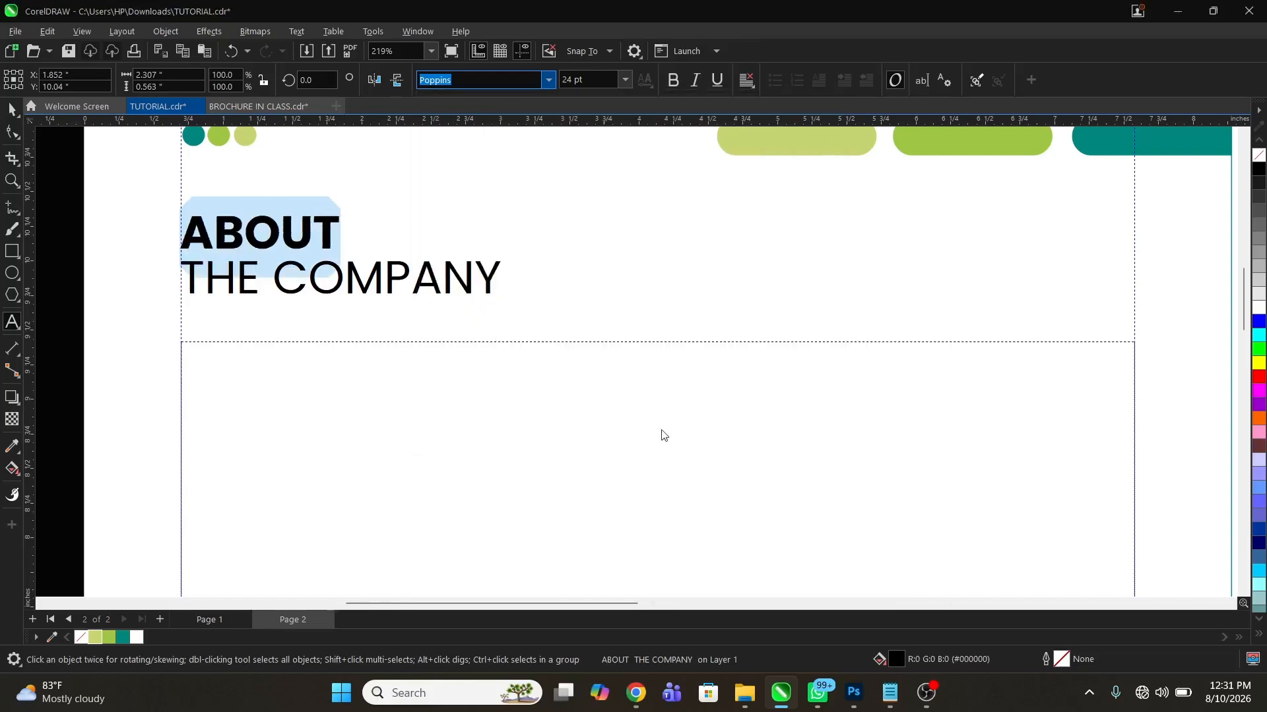
left_click(122, 637)
Fill the heading's second line, THE COMPANY, with the medium green from the document colours
left_click(325, 292)
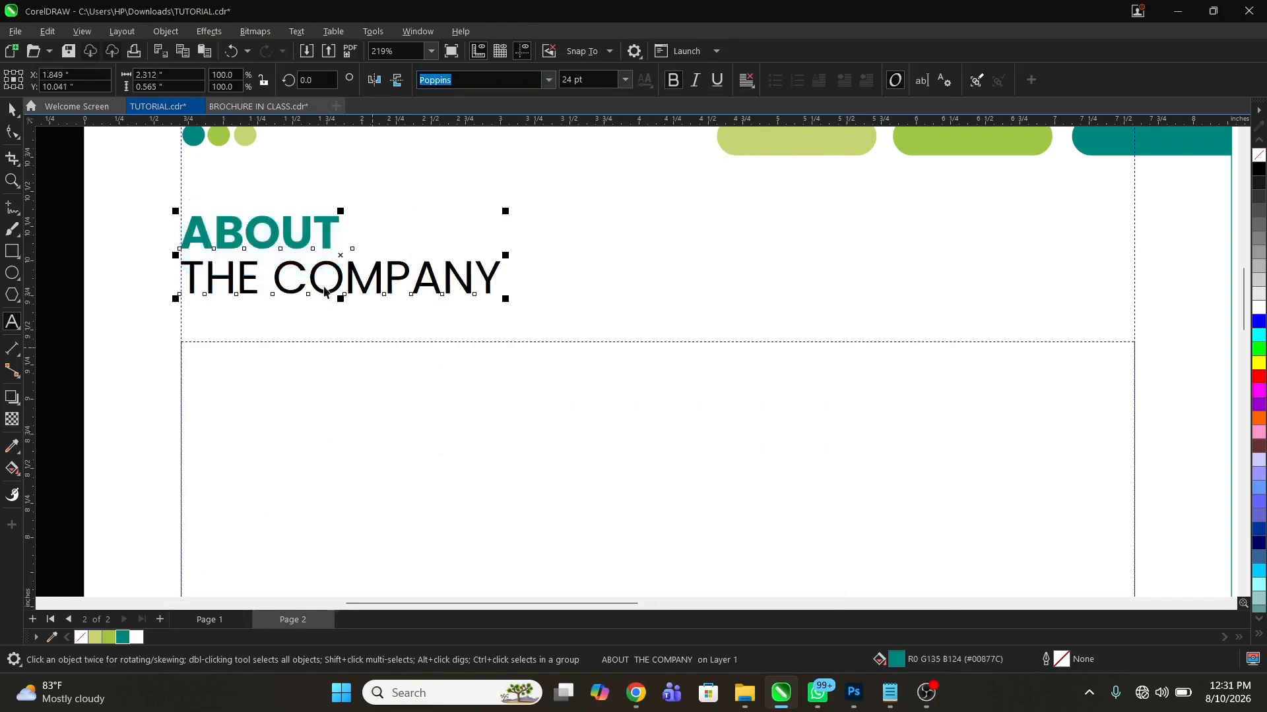
key("ctrl+space")
key("F4")
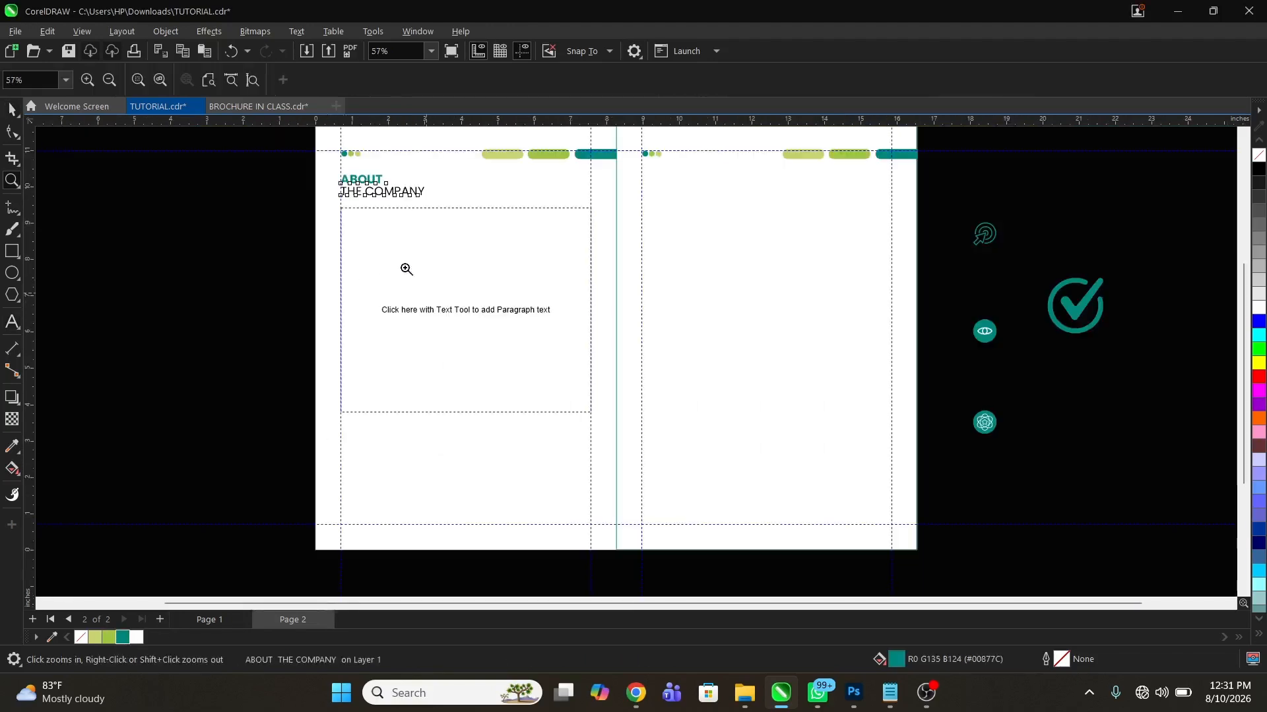
left_click_drag(308, 165, 503, 249)
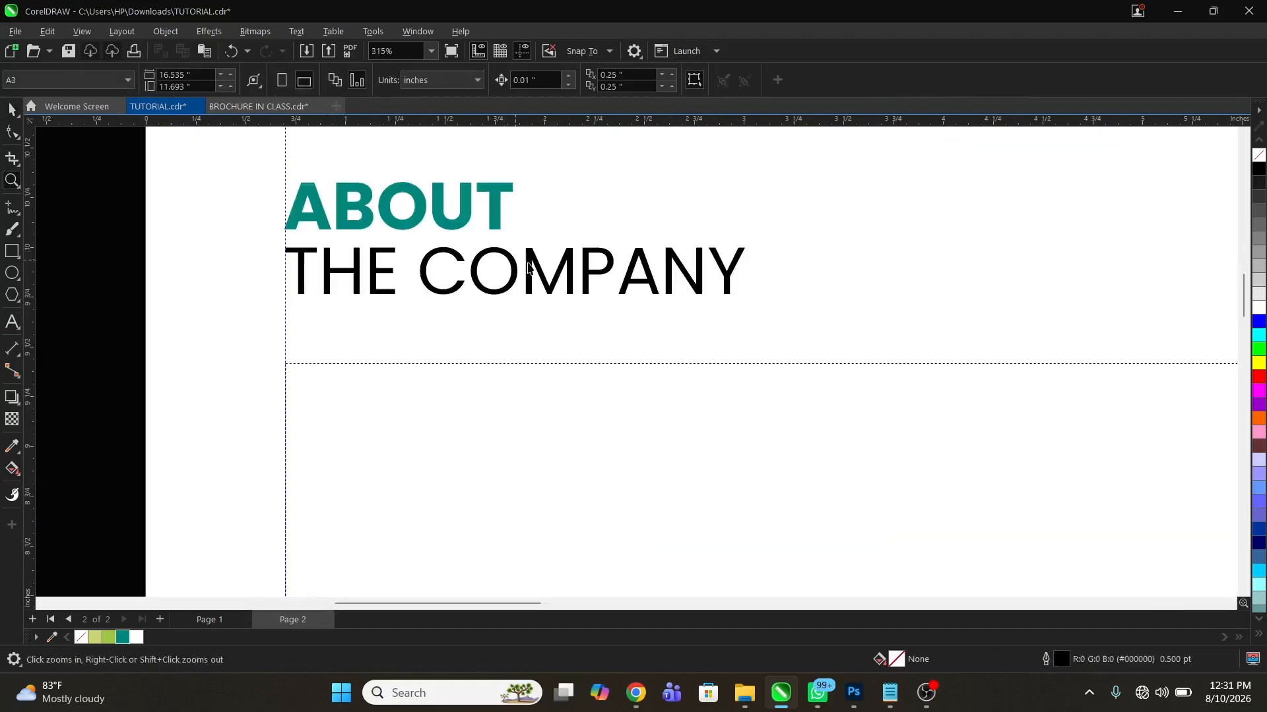
key("F8")
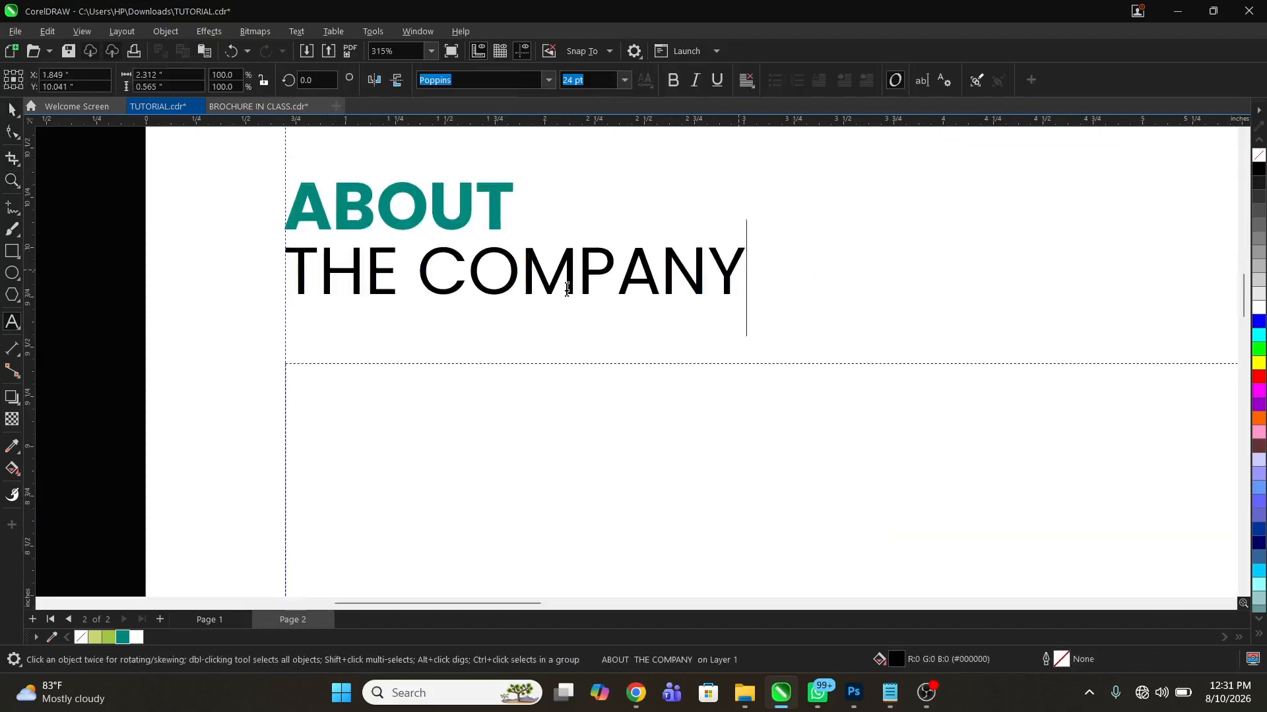
left_click_drag(748, 277, 280, 283)
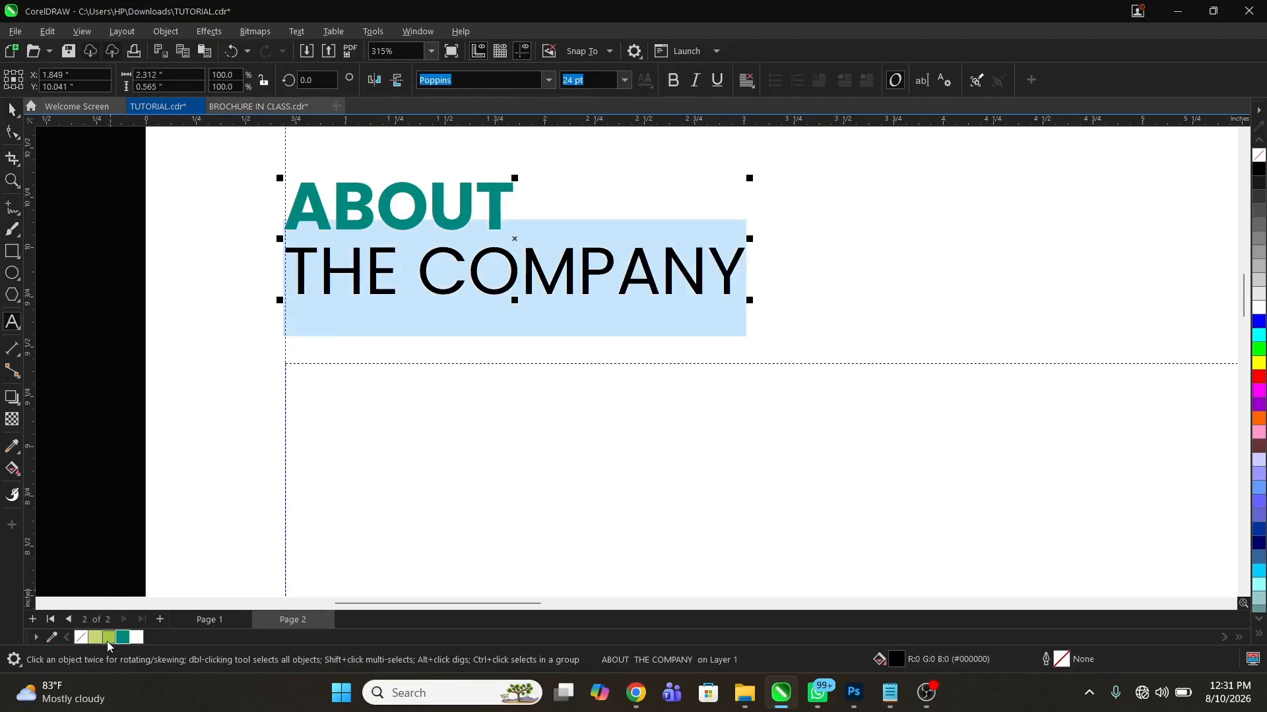
left_click(109, 638)
key("ctrl+space")
left_click(511, 321)
Raise the top edge of the left page's paragraph frame closer to the heading, making the frame about 5.74 in high
key("F3")
key("z")
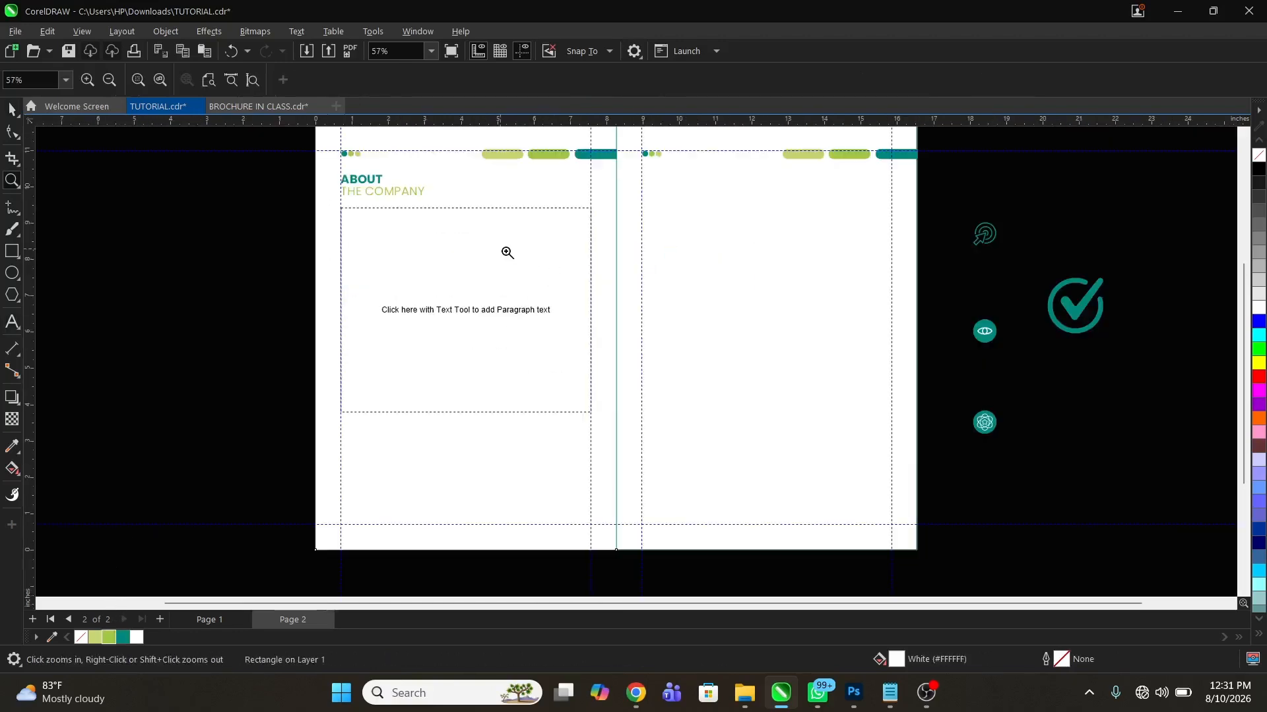
left_click_drag(311, 154, 651, 488)
key("space")
left_click(791, 493)
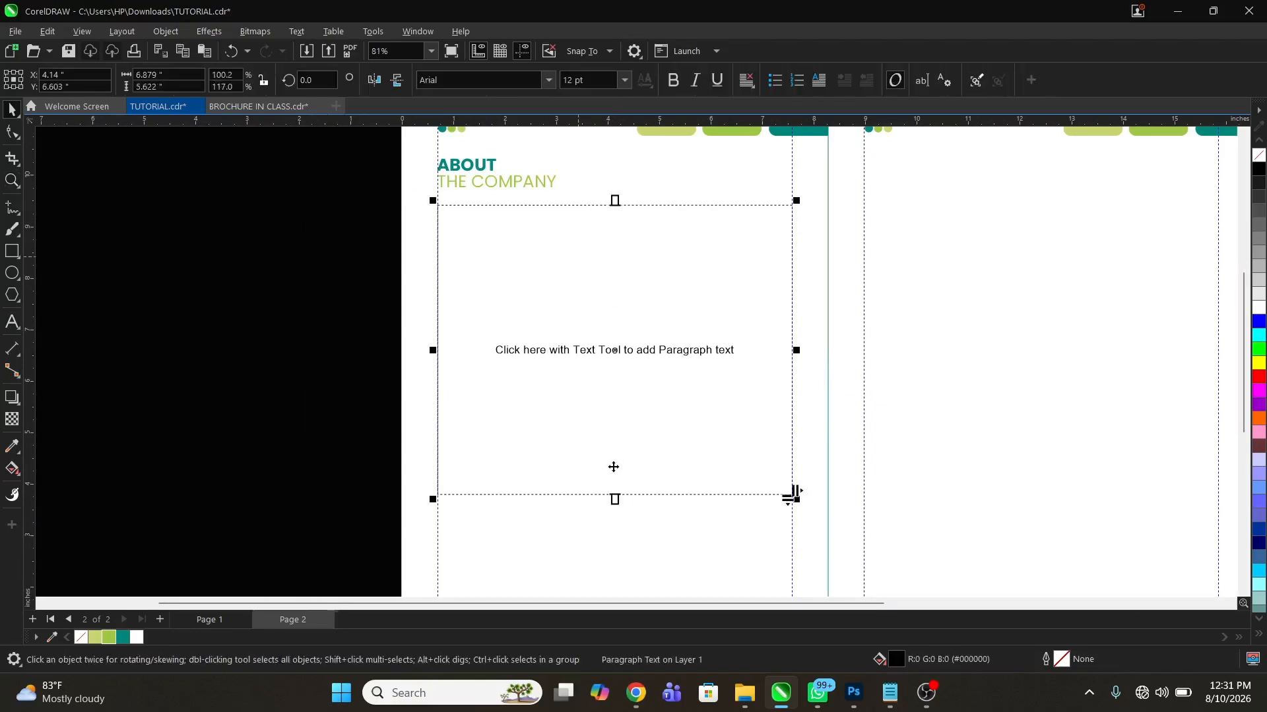
left_click_drag(619, 200, 624, 195)
left_click(615, 272)
key("z")
right_click(534, 316)
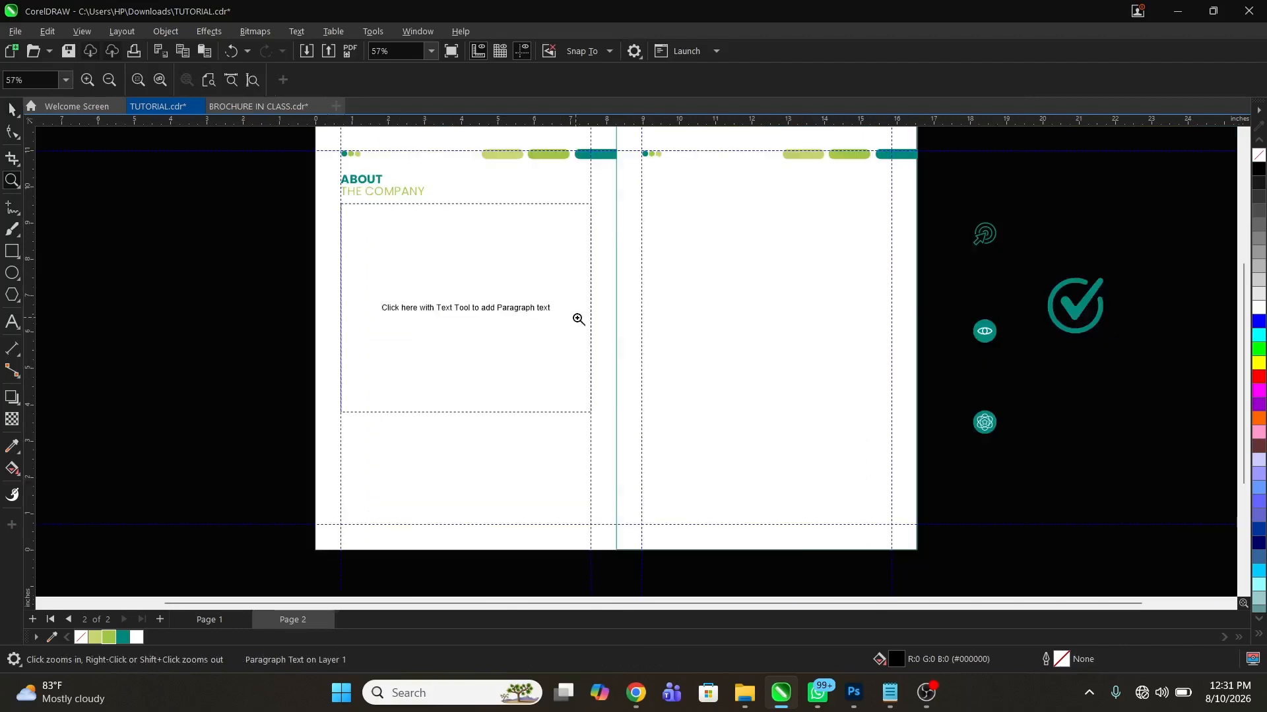
right_click(574, 320)
left_click_drag(450, 231, 708, 471)
key("space")
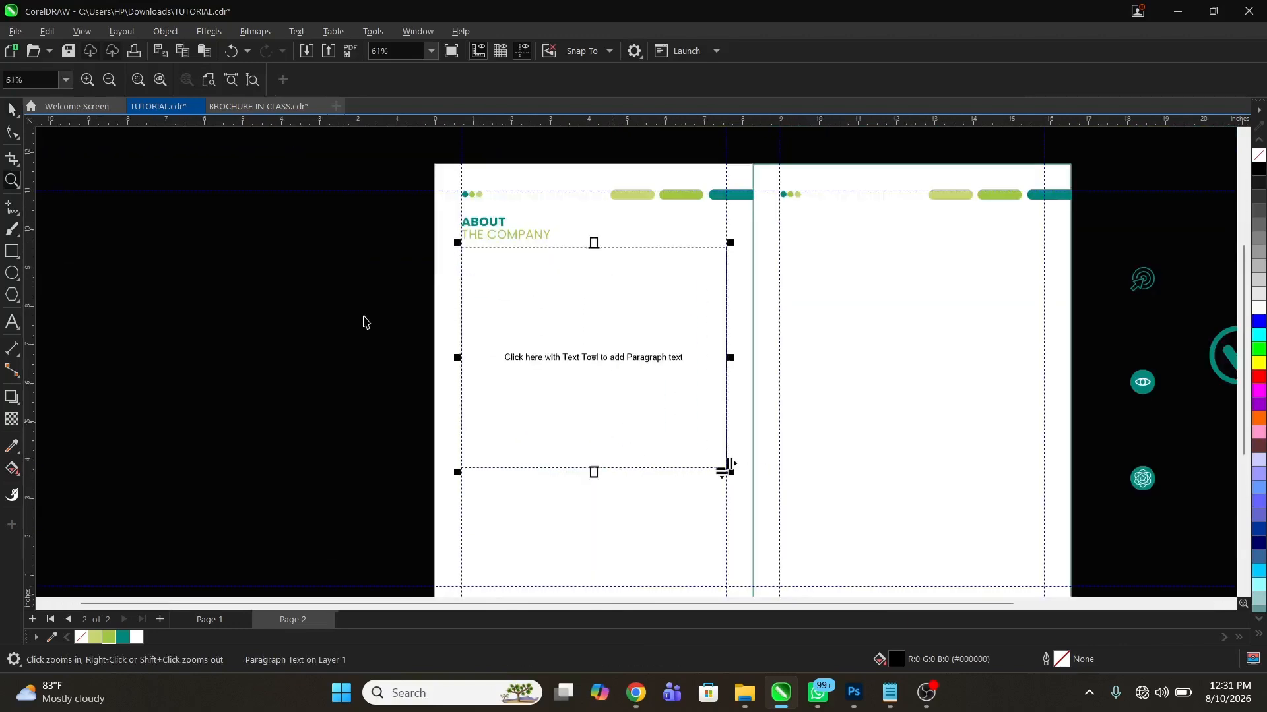
left_click(274, 310)
Copy the three About the Company paragraphs from Notepad and paste them into the left page's paragraph frame in CorelDRAW
key("z")
left_click_drag(404, 149, 804, 472)
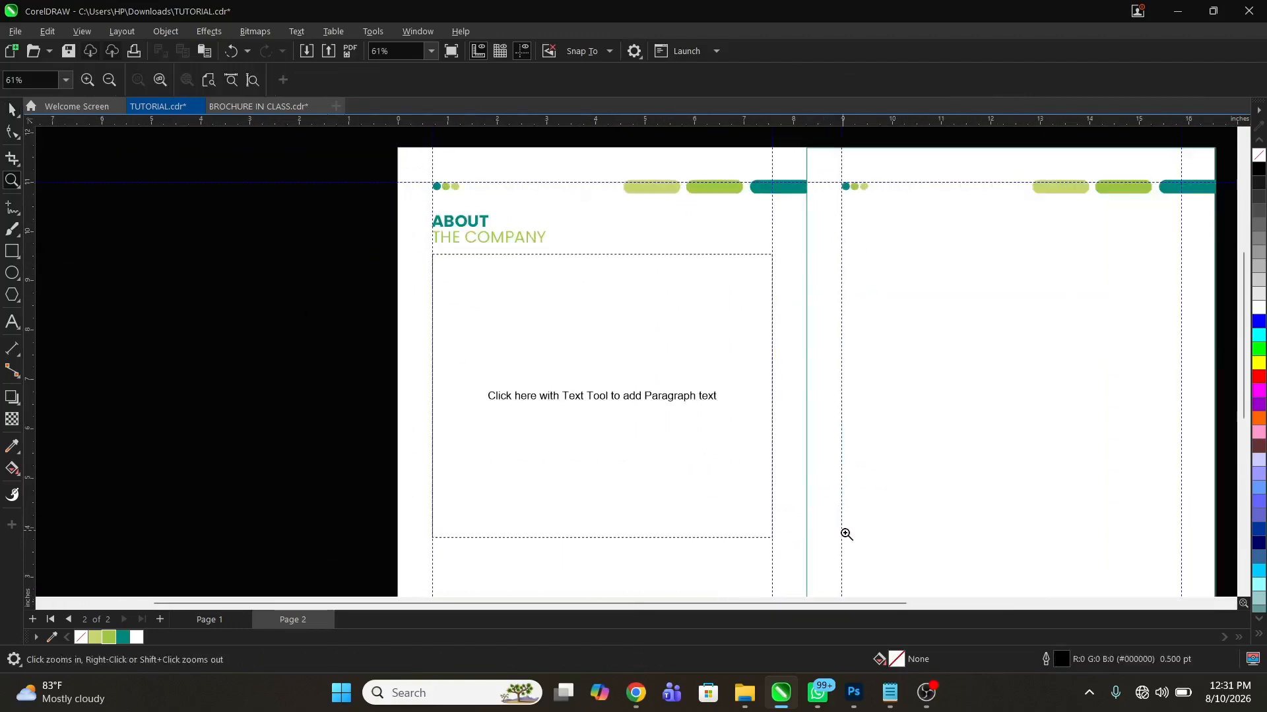
key("space")
key("alt+Tab")
left_click(688, 199)
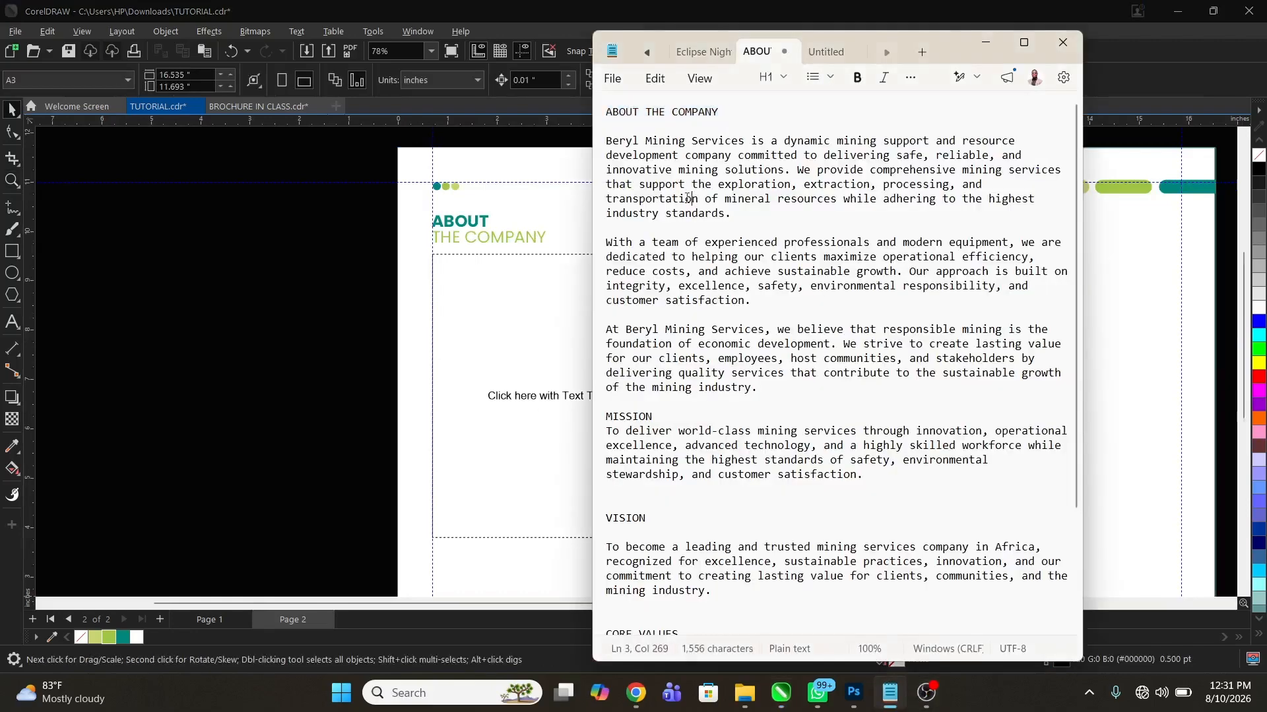
left_click_drag(608, 141, 899, 471)
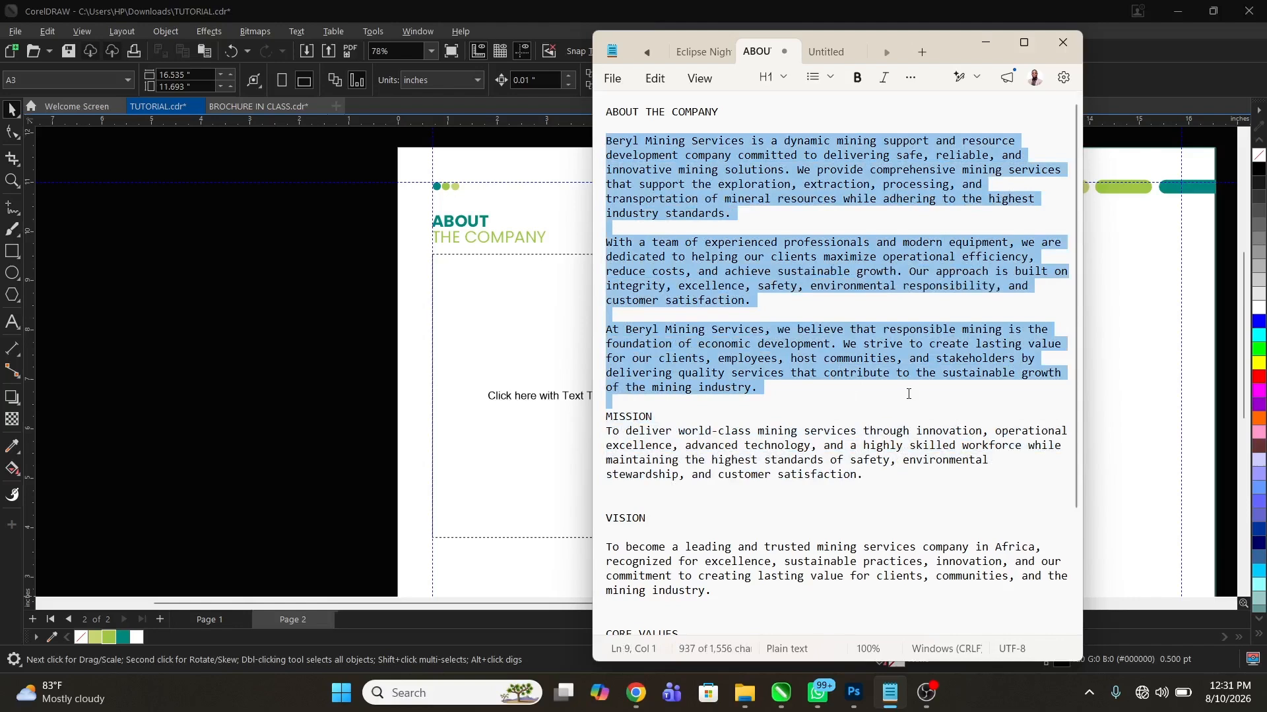
left_click(578, 420)
double_click(543, 376)
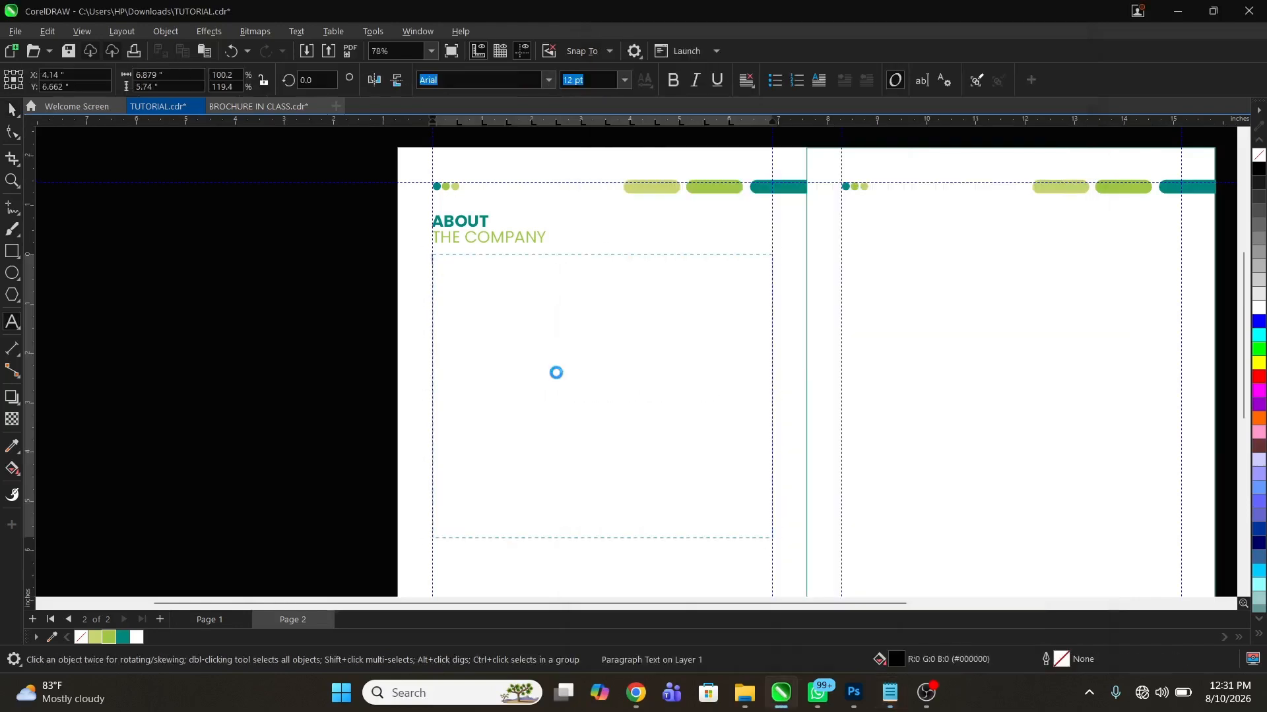
key("ctrl+v")
Set the font of the three pasted About the Company paragraphs to Poppins Medium
key("ctrl+a")
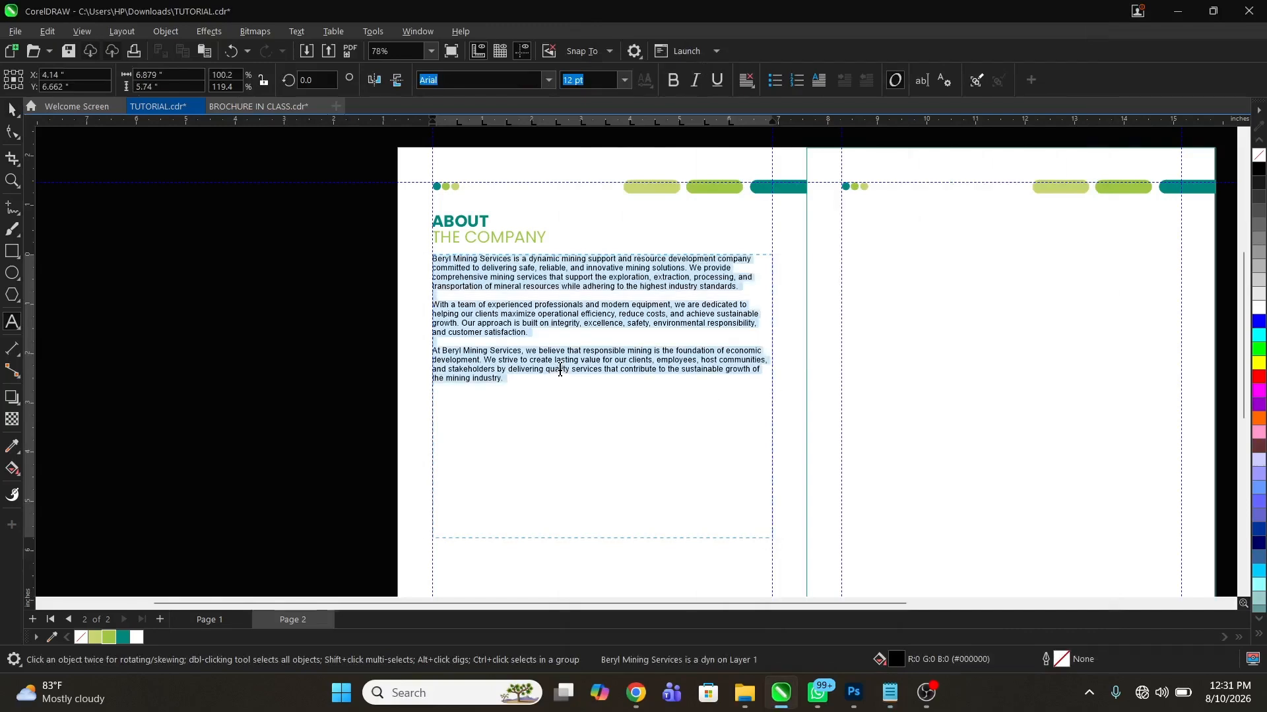
left_click(12, 180)
left_click_drag(361, 230, 877, 425)
key("space")
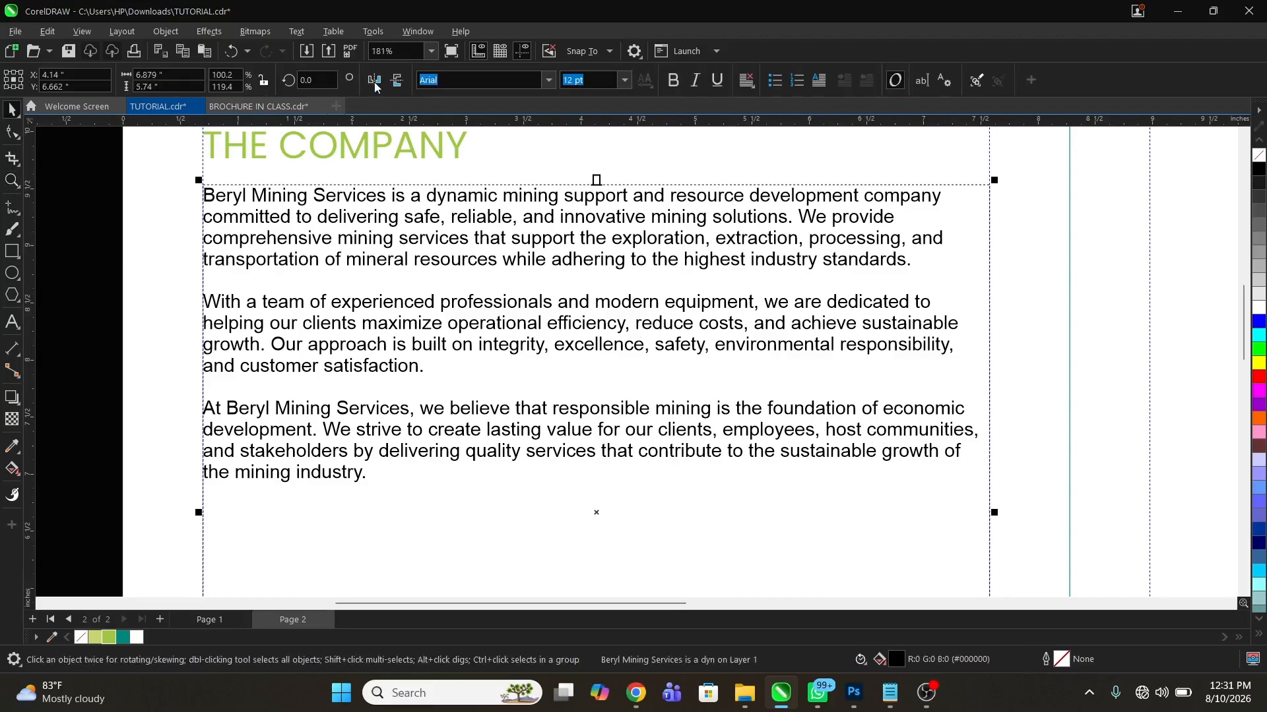
left_click(479, 82)
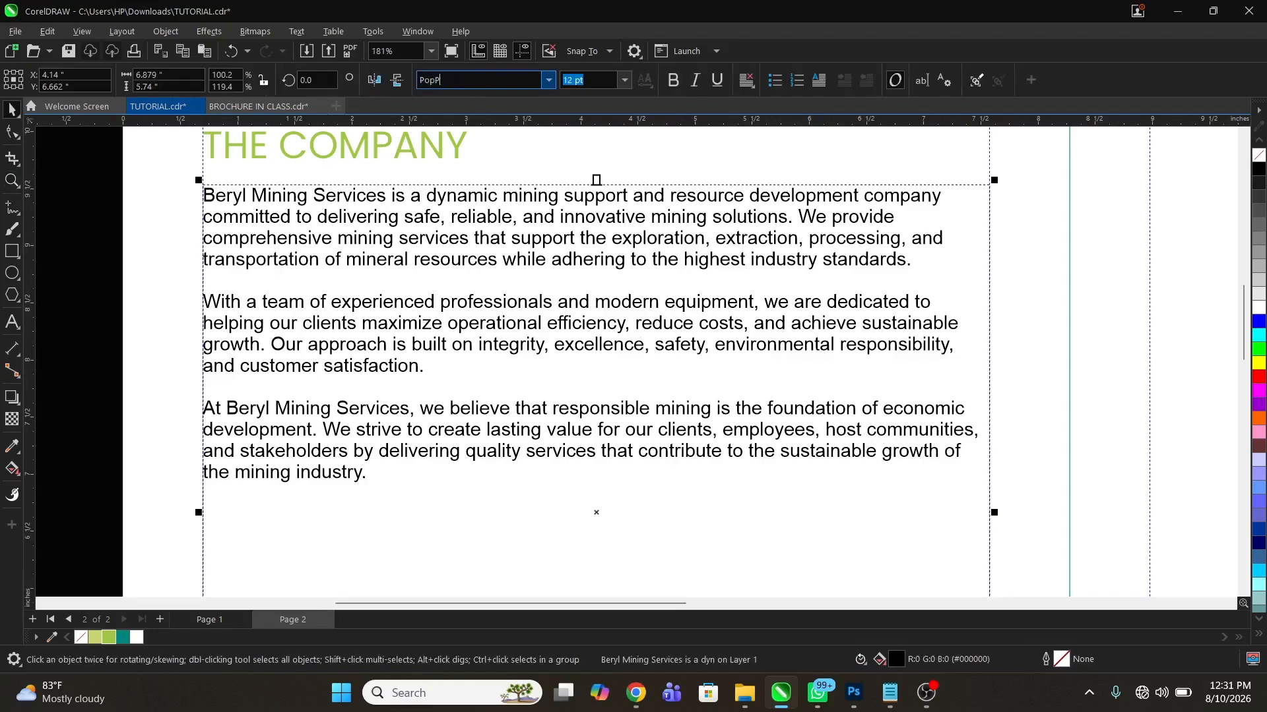
type("Poppins")
key("Return")
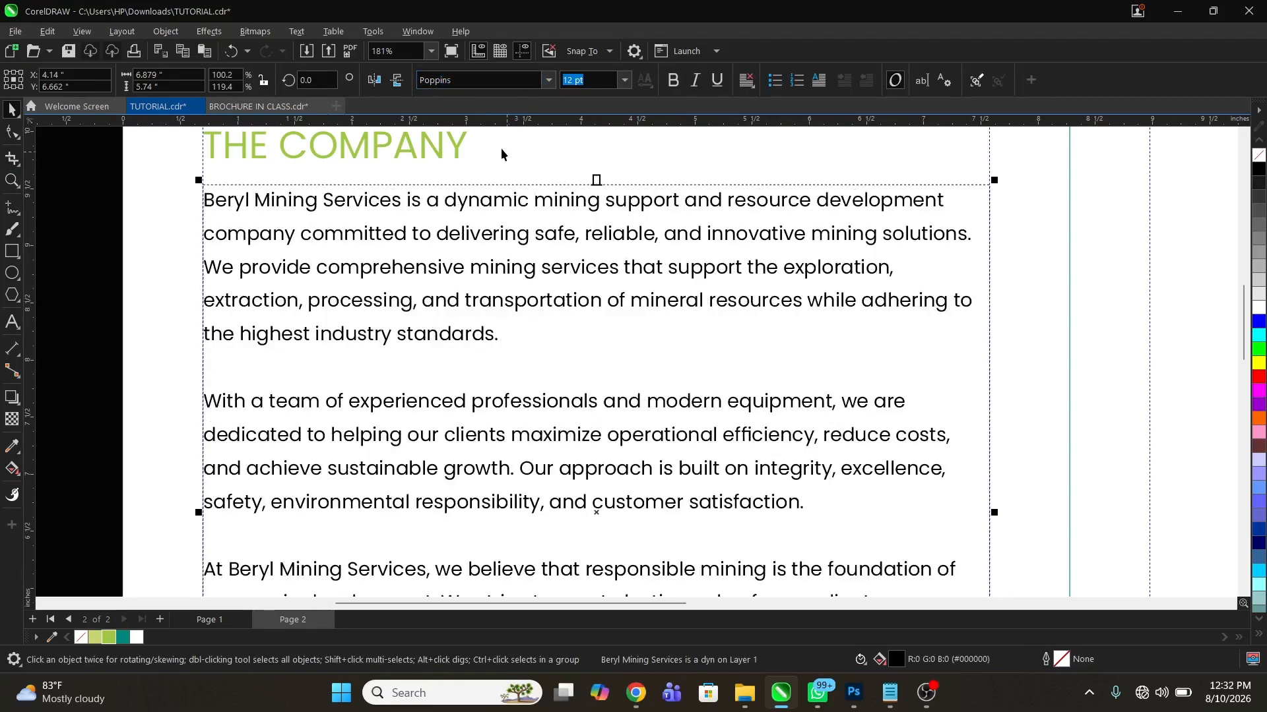
left_click(552, 81)
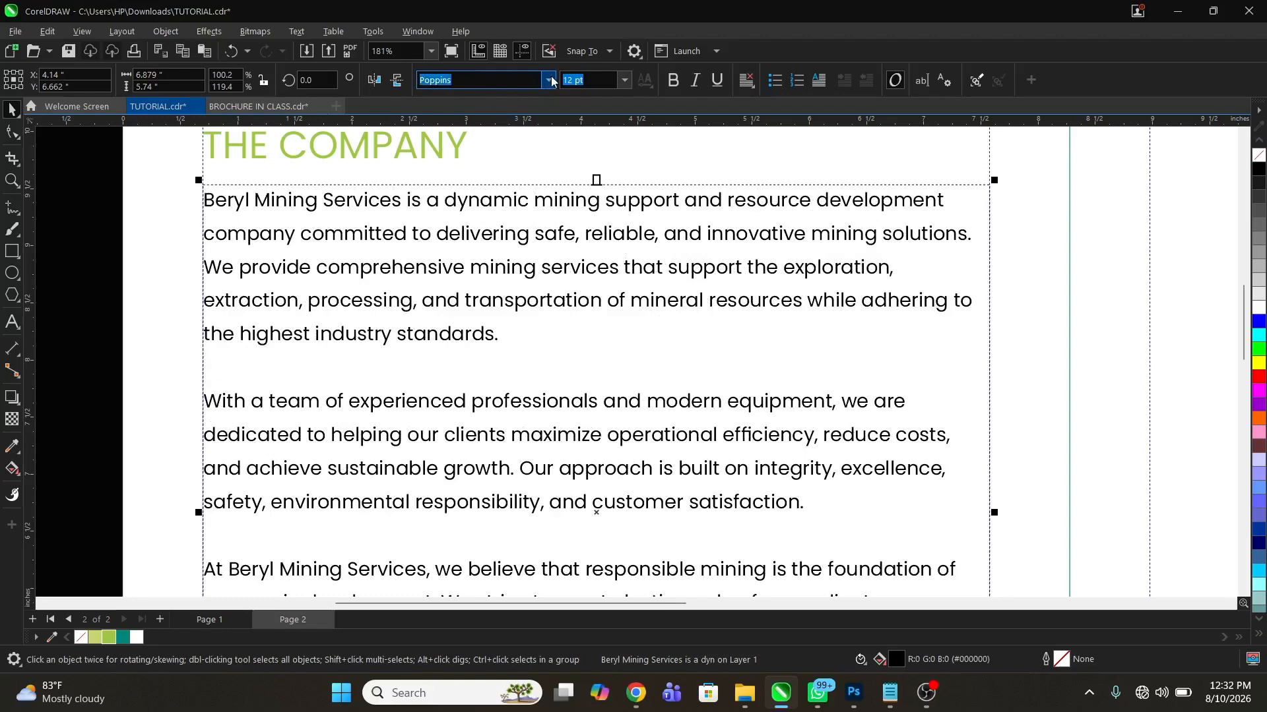
mouse_move(529, 233)
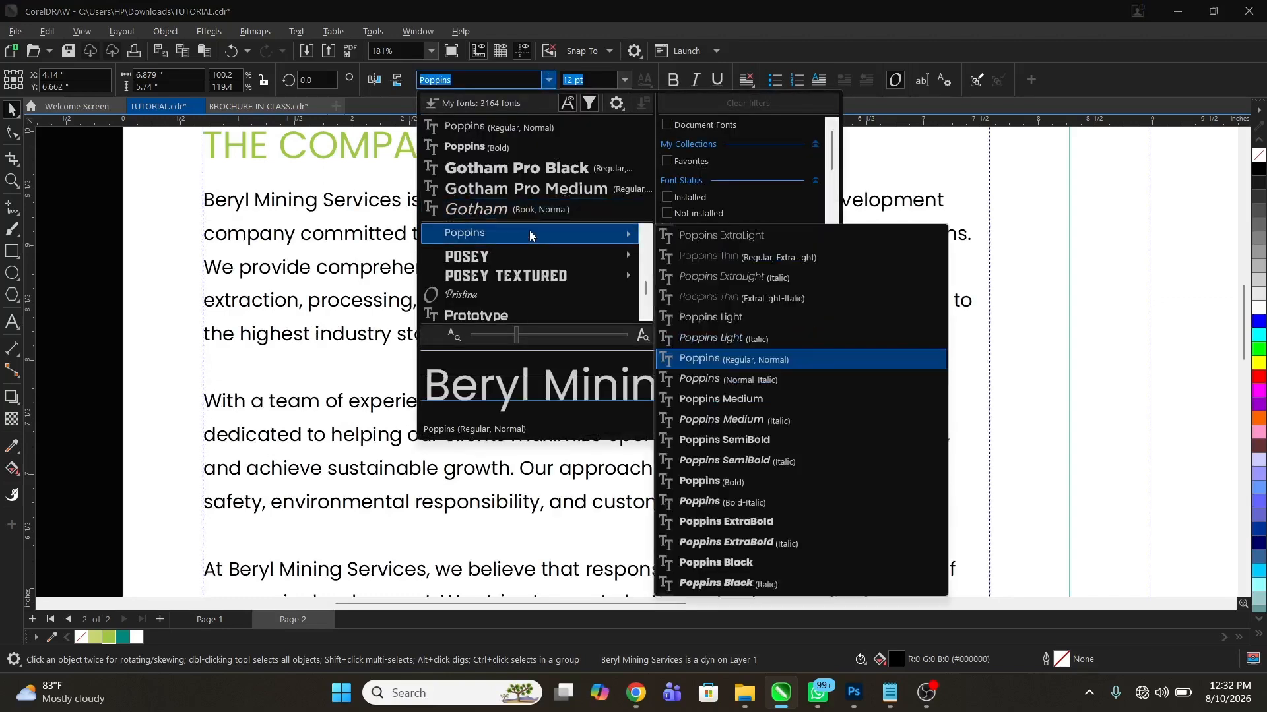
left_click(746, 397)
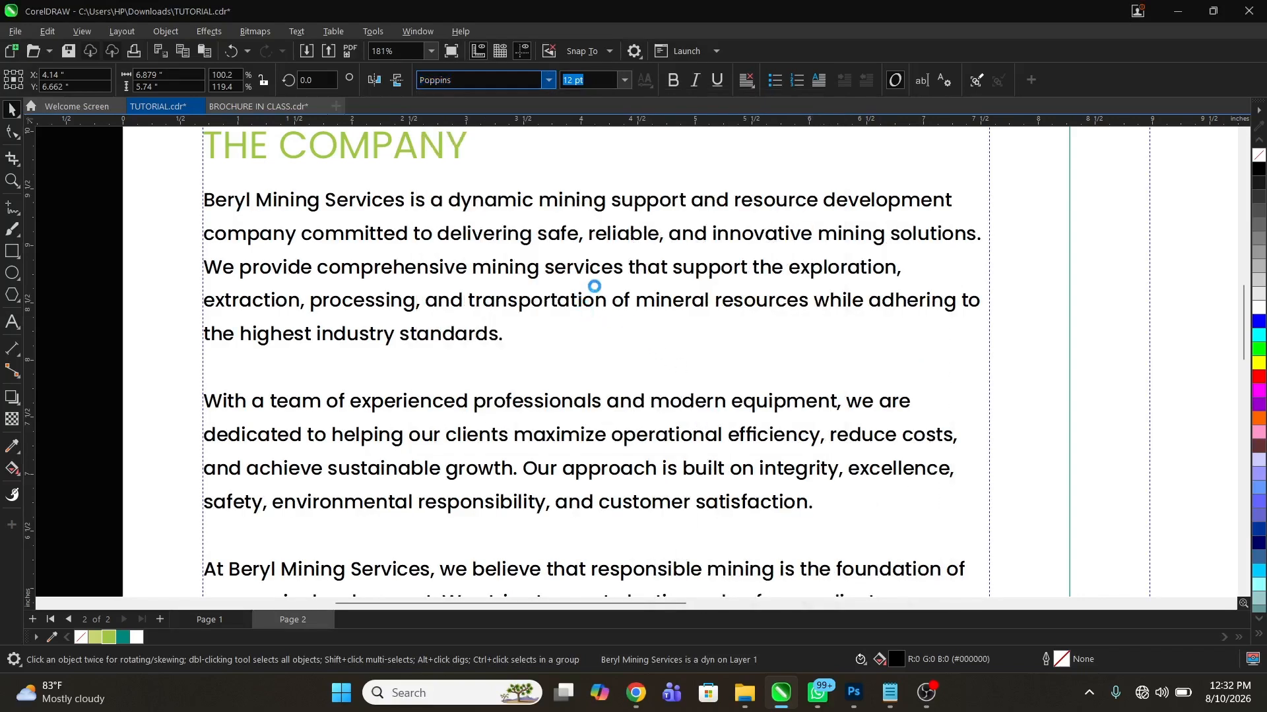
Apply Full Justify alignment to all three paragraphs in the left page's paragraph frame
scroll(594, 284, "down", 2)
key("z")
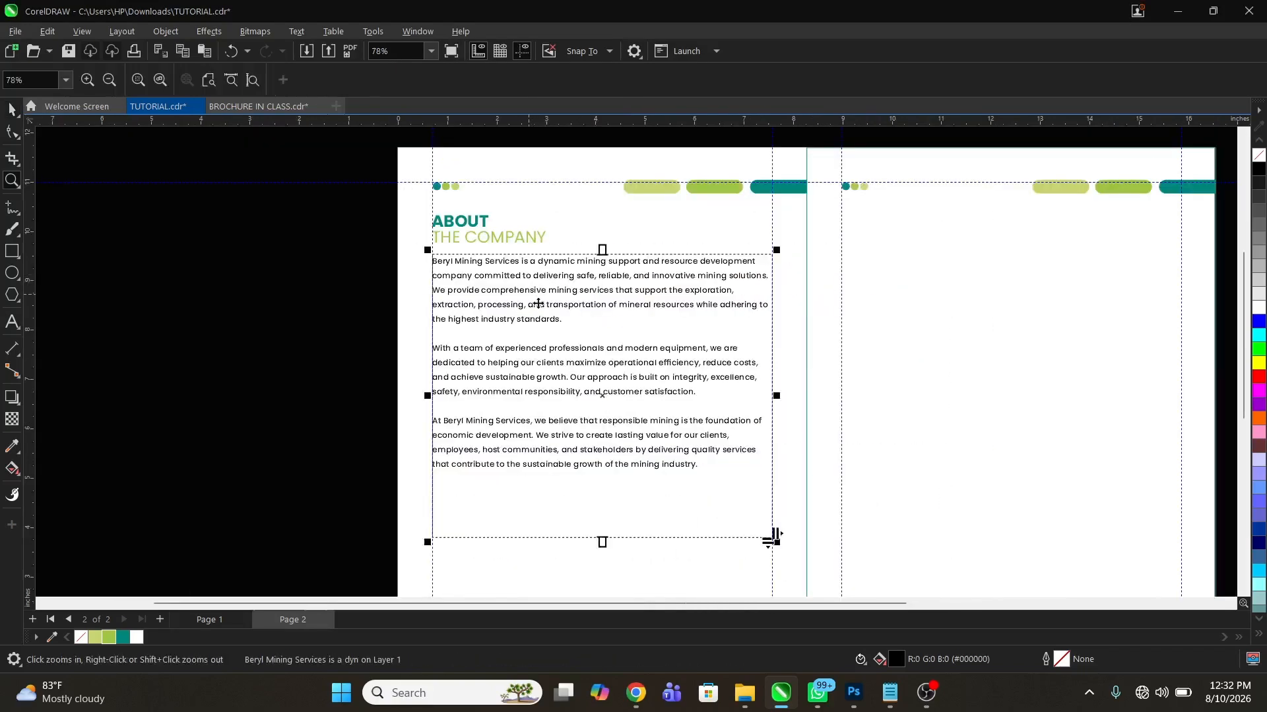
left_click_drag(330, 207, 865, 559)
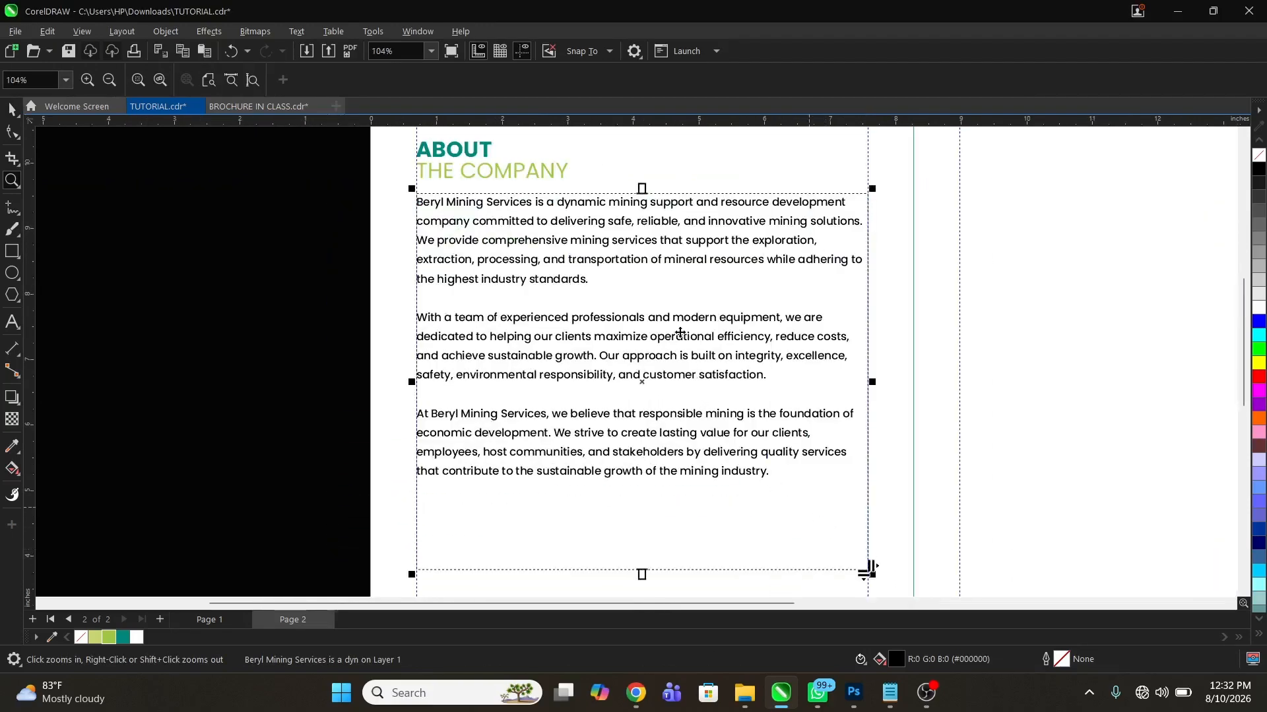
key("space")
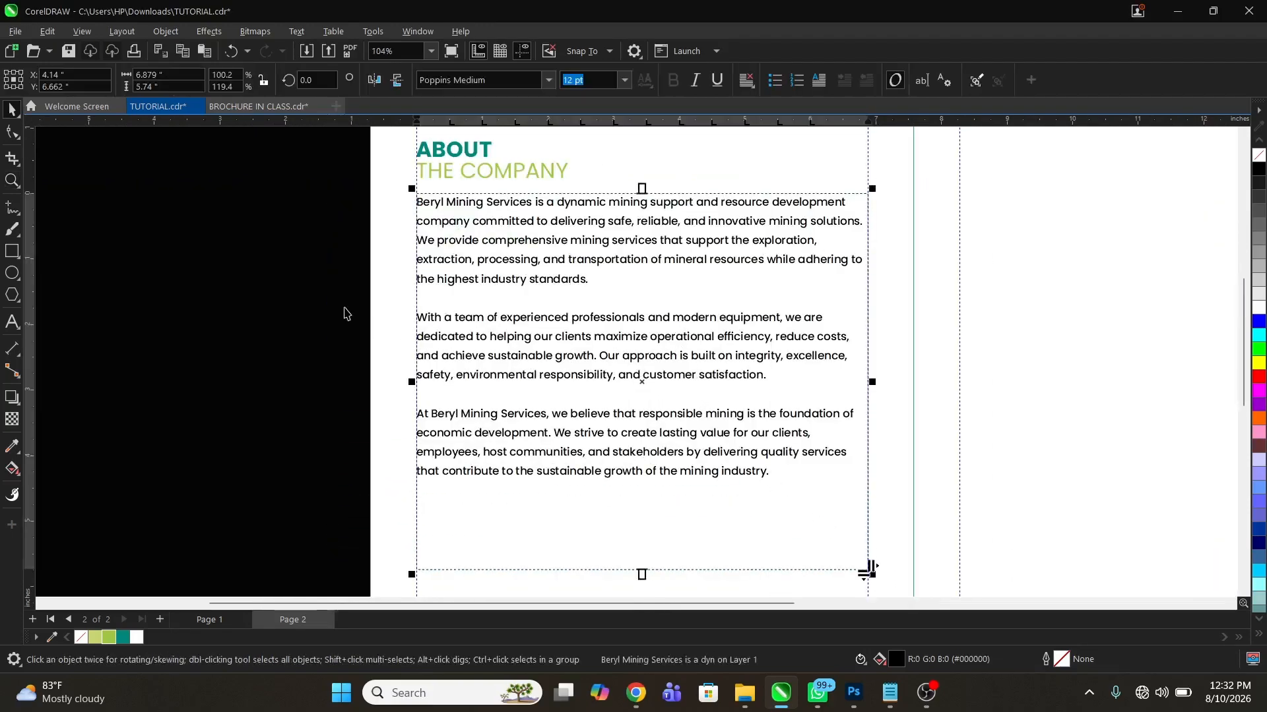
key("space")
left_click_drag(409, 190, 996, 351)
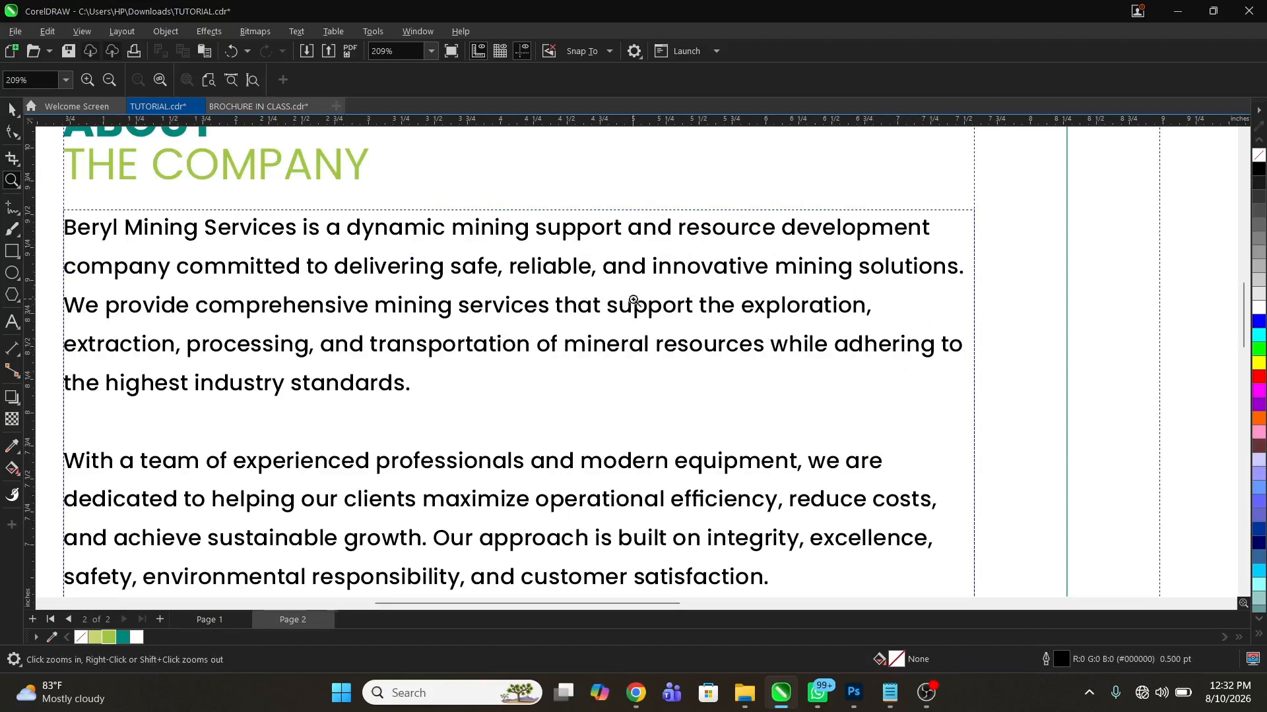
right_click(675, 297)
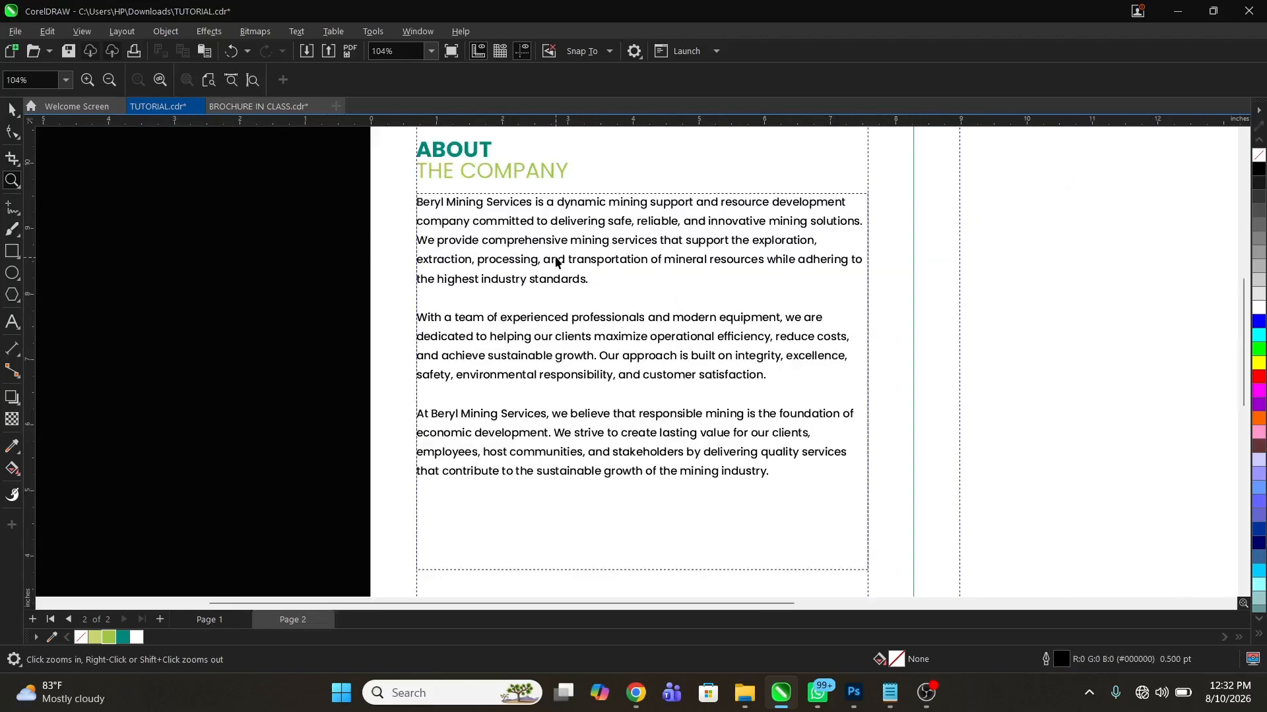
key("space")
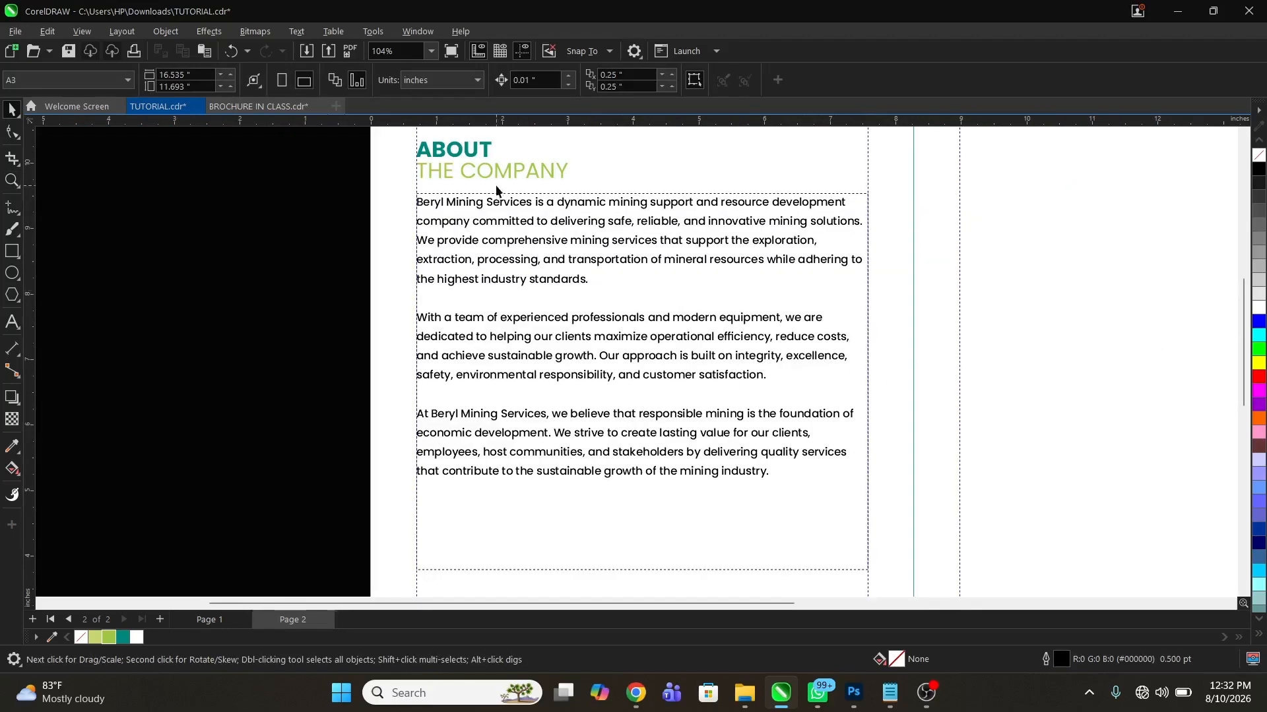
double_click(700, 329)
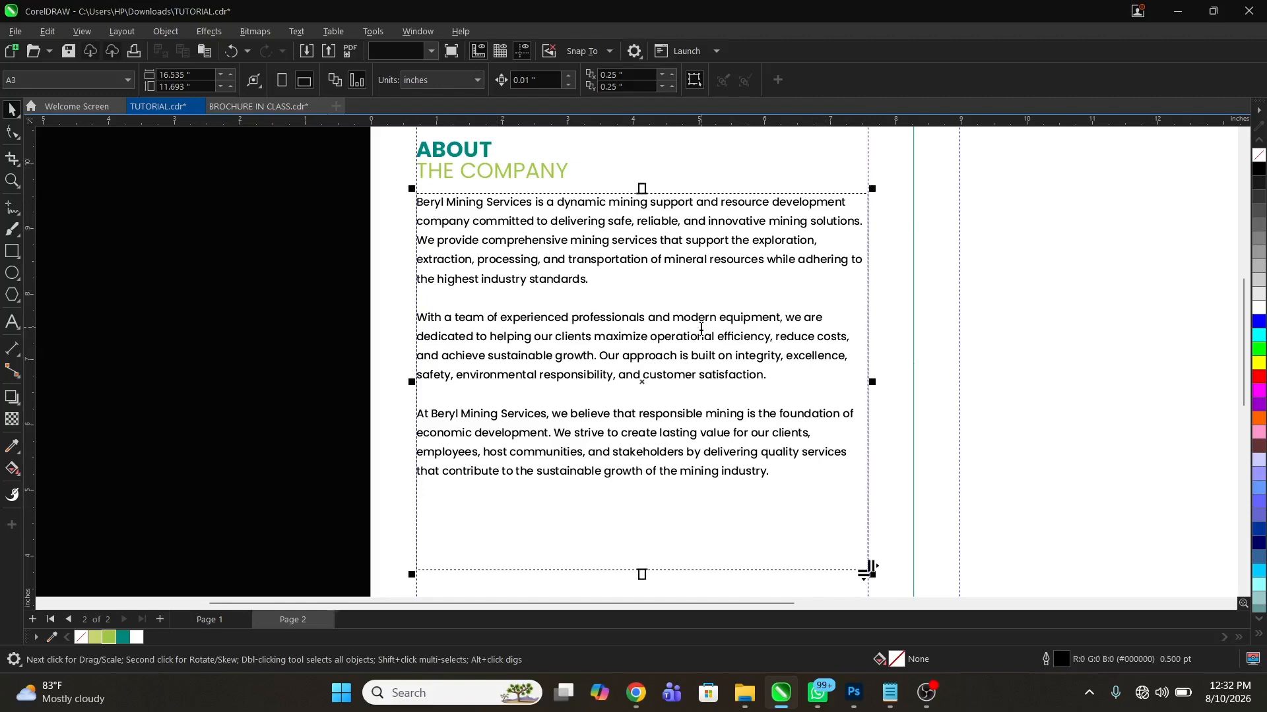
key("ctrl+a")
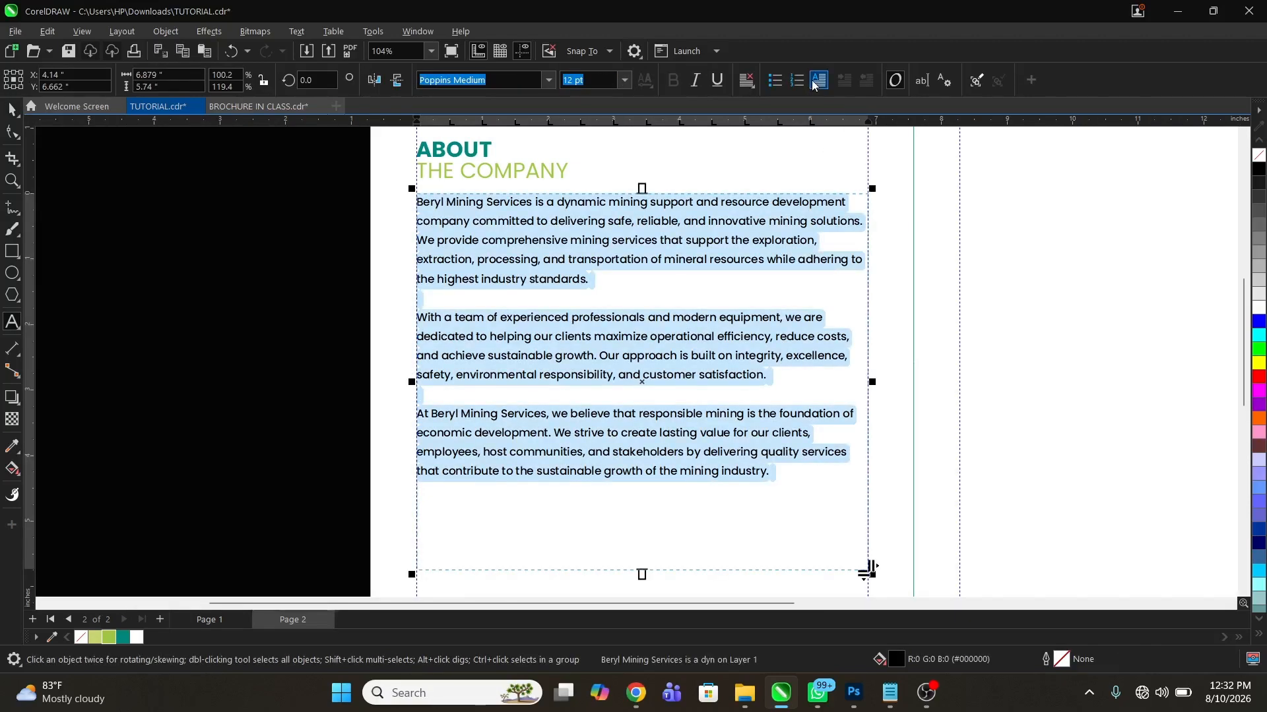
left_click(750, 82)
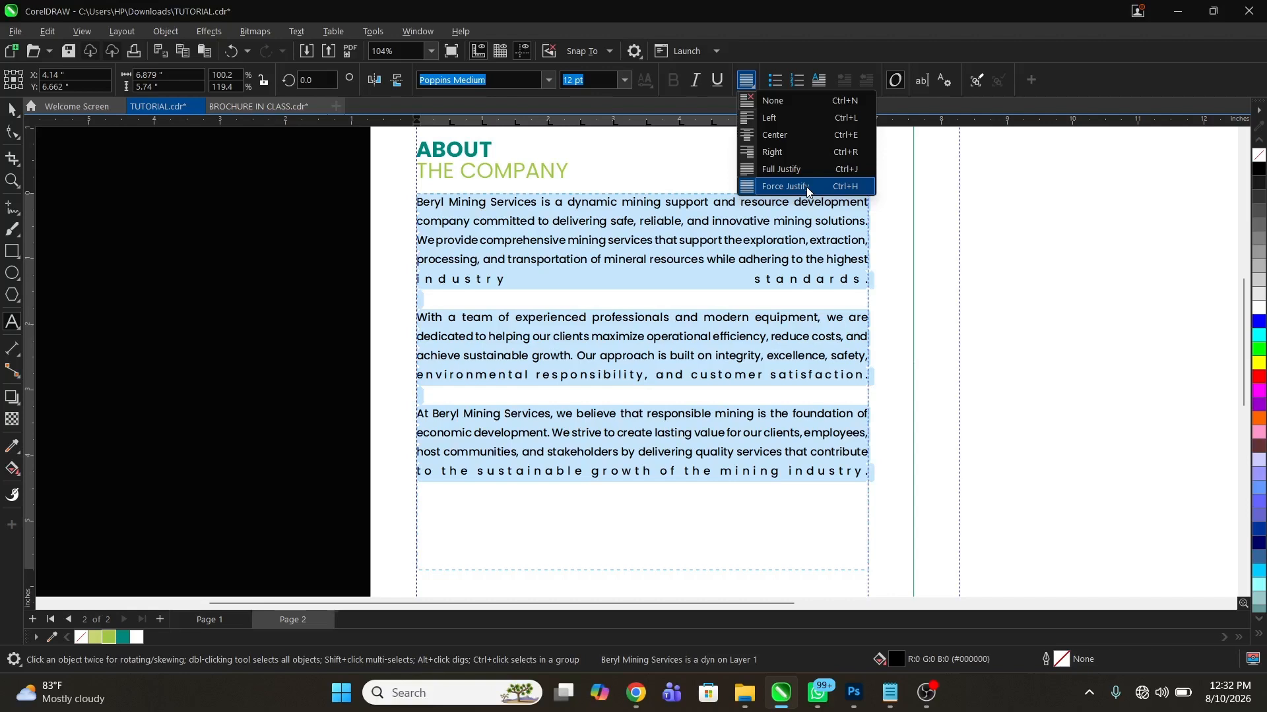
key("ctrl+n")
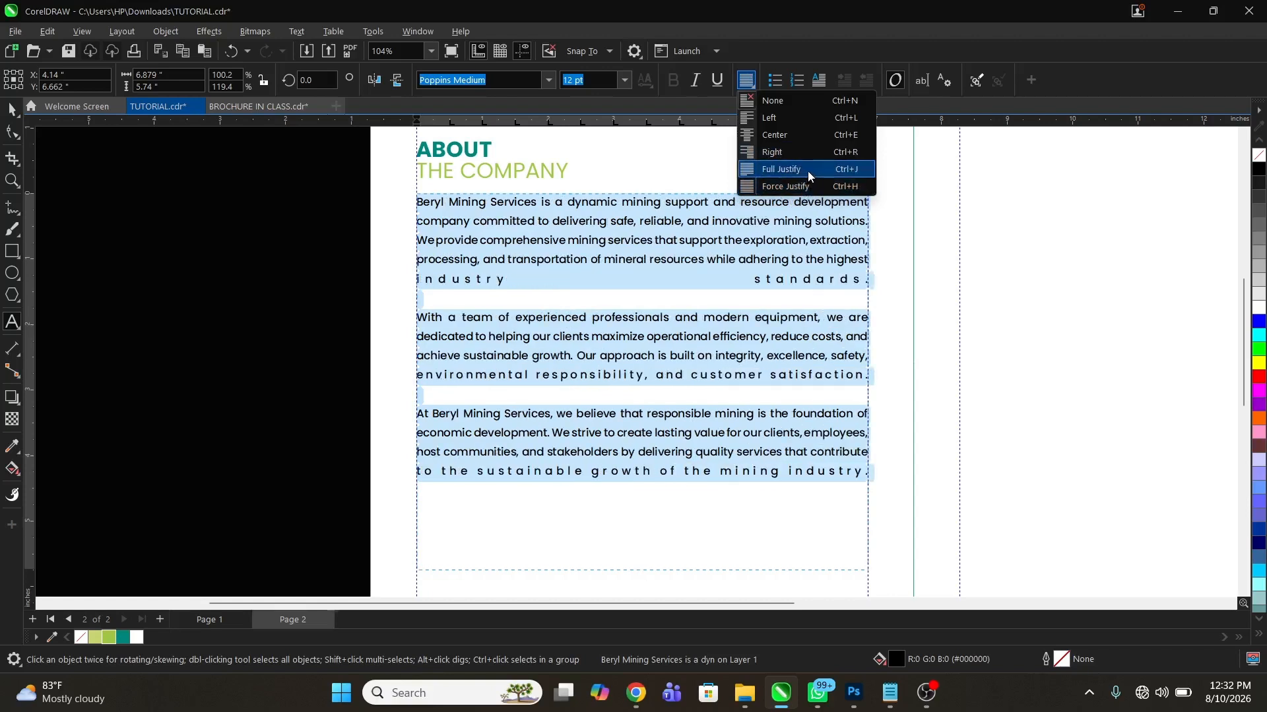
left_click(808, 170)
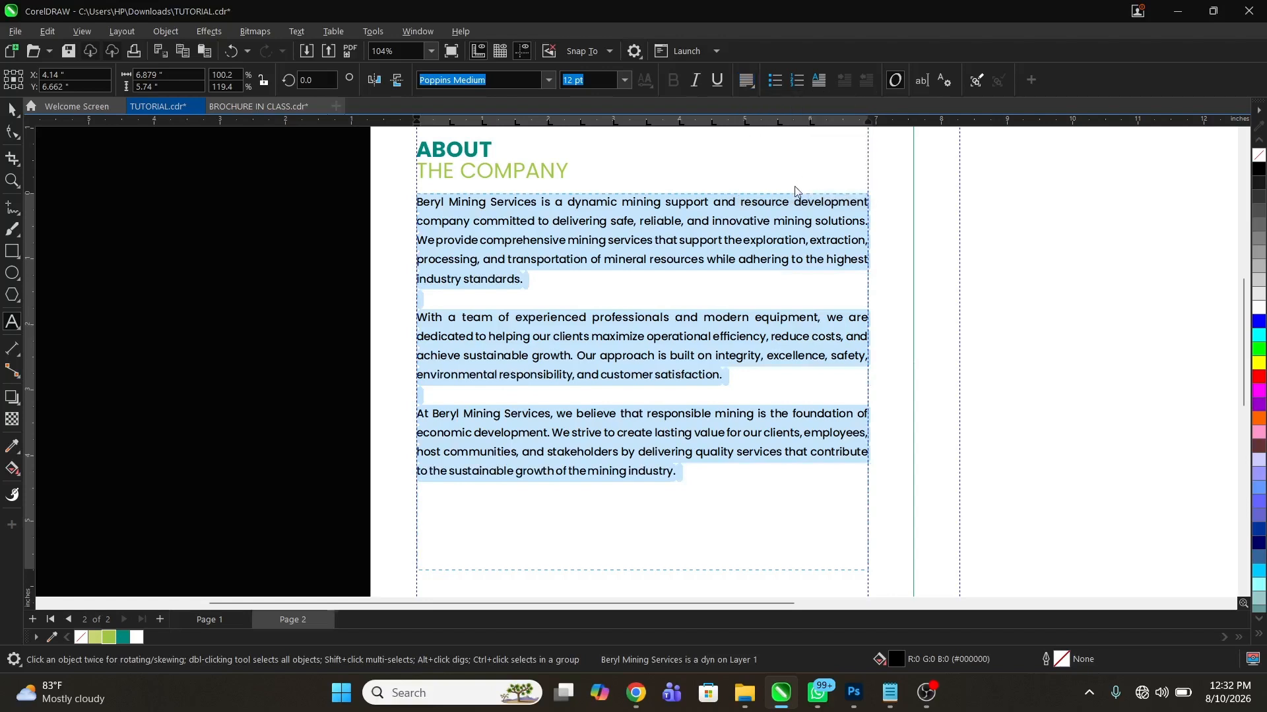
key("ctrl+space")
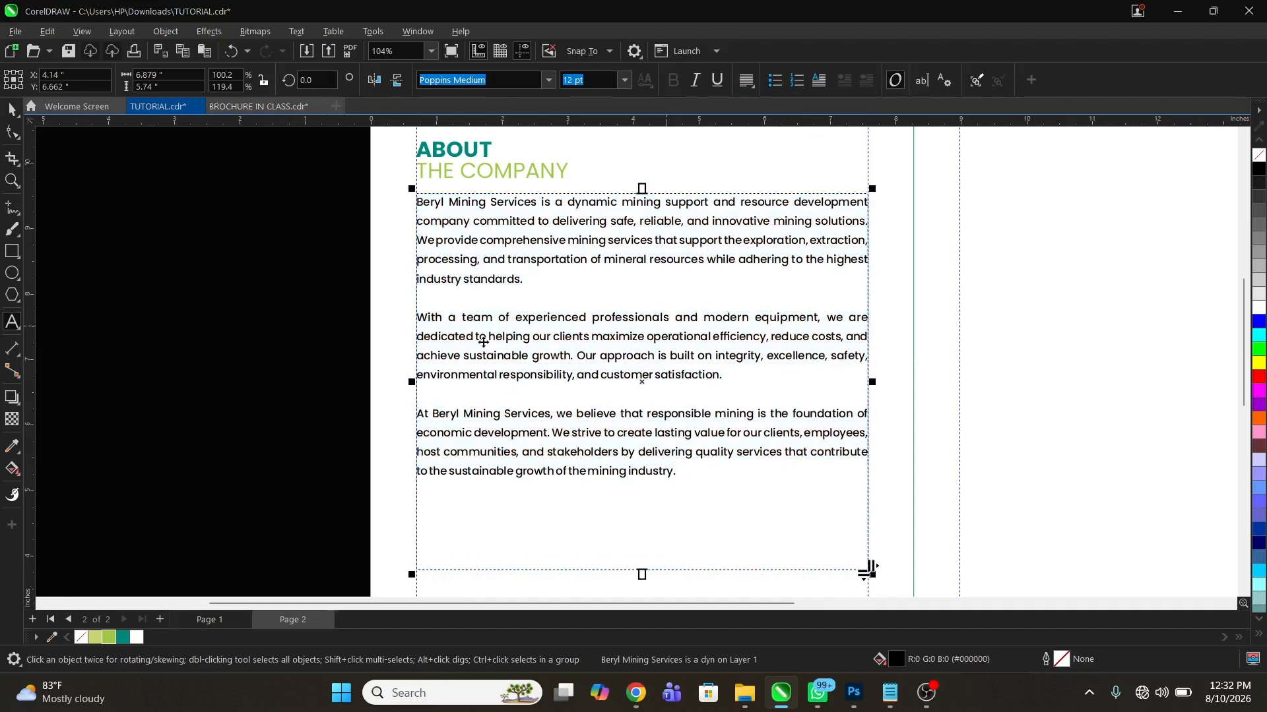
Insert three extra blank lines between the second and third paragraphs to open a gap for a callout
key("z")
right_click(682, 337)
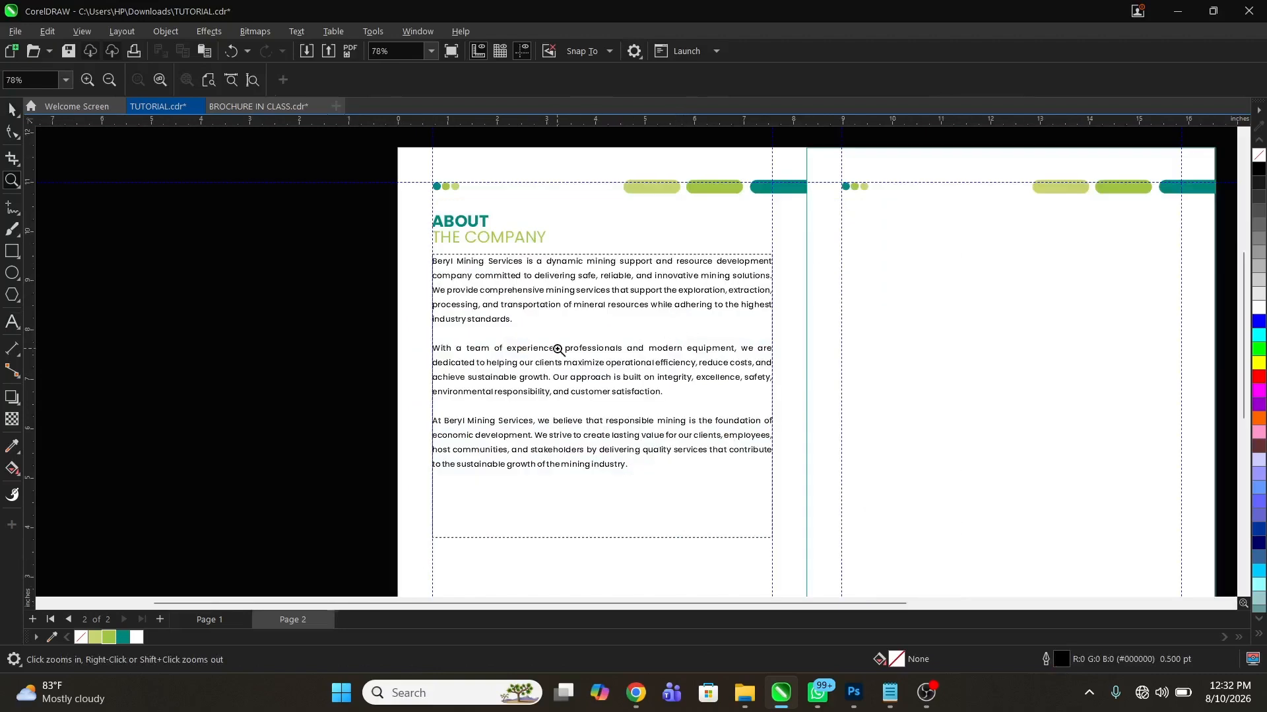
right_click(602, 359)
left_click_drag(401, 214, 811, 523)
key("space")
double_click(646, 410)
left_click(710, 343)
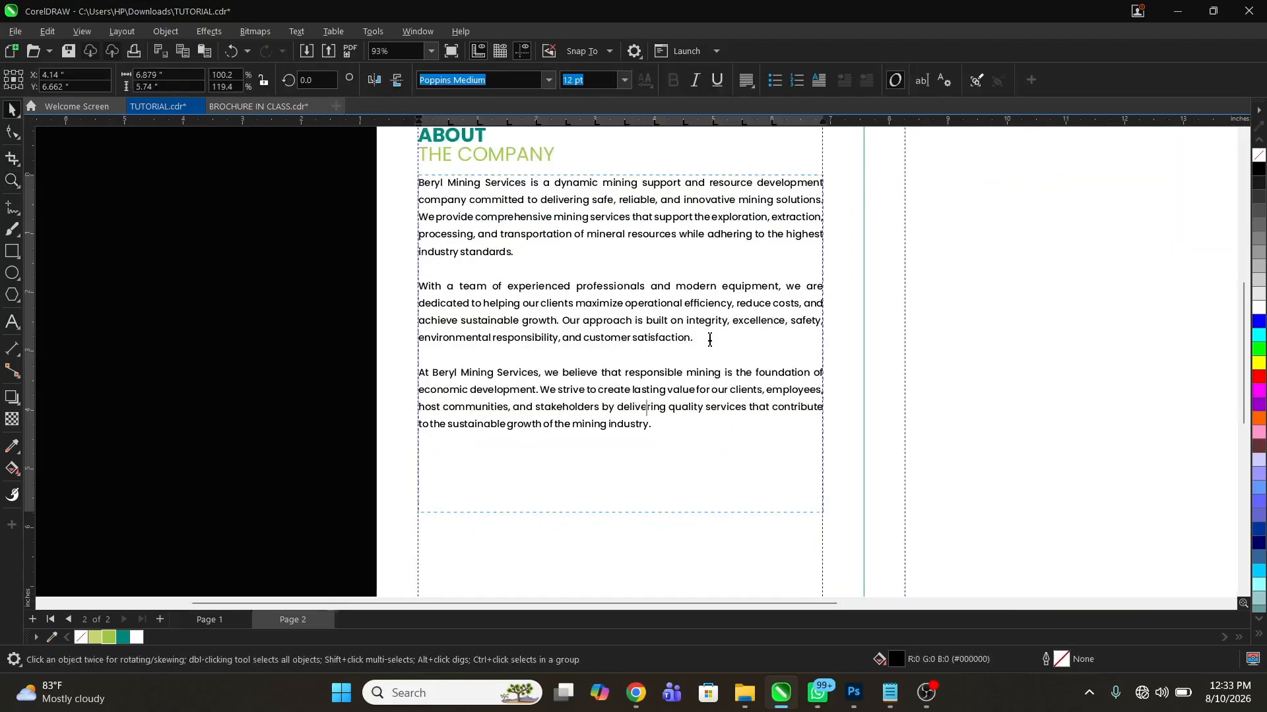
key("Return")
key("Return")
key("Return")
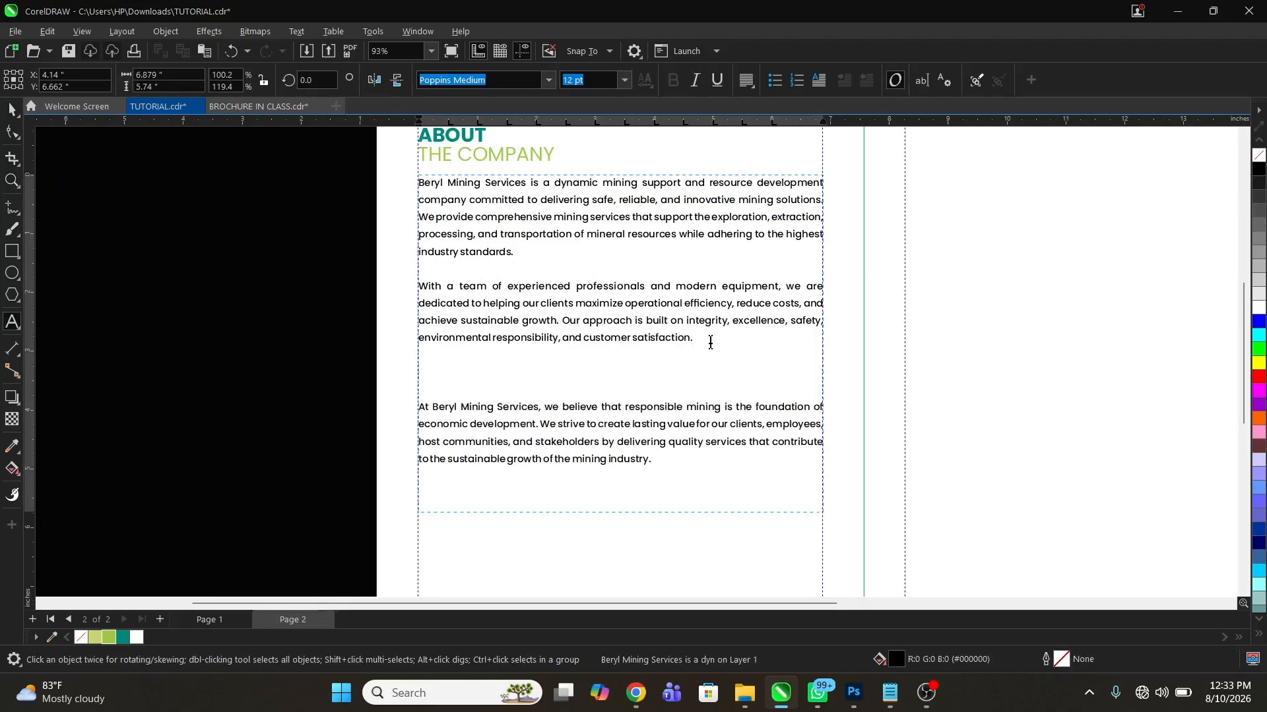
key("Escape")
key("z")
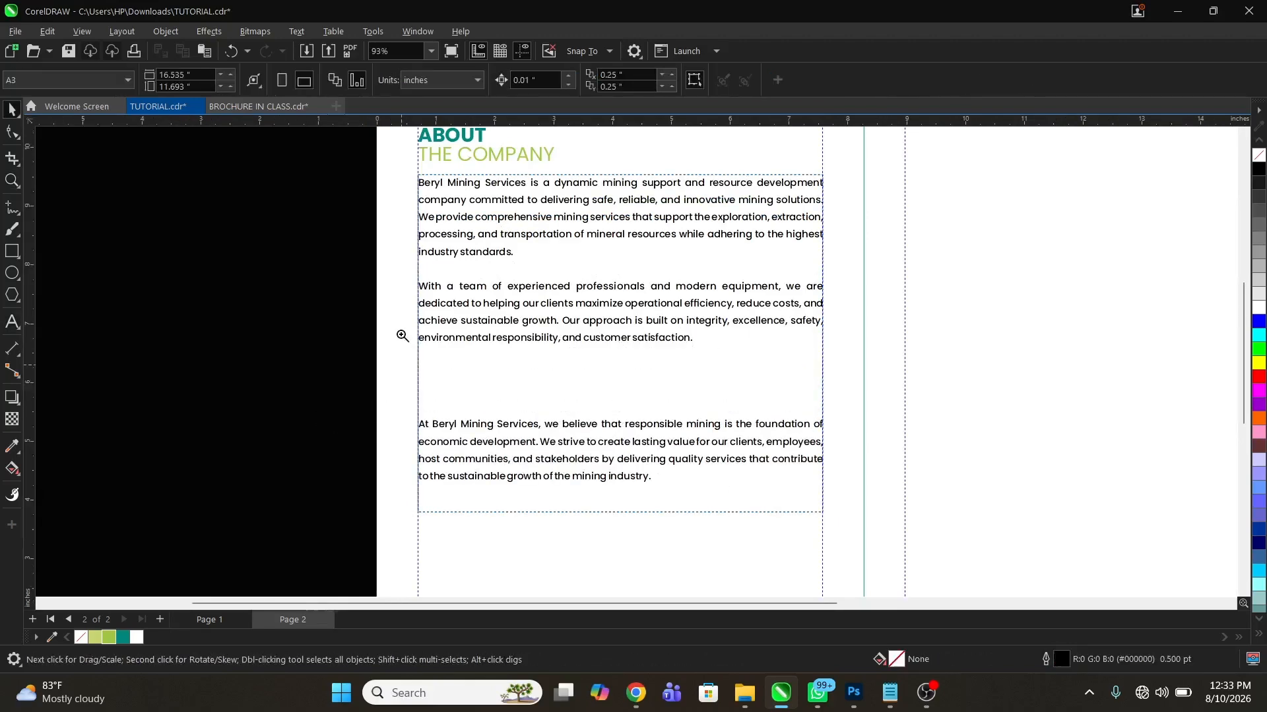
left_click_drag(336, 224, 869, 453)
key("space")
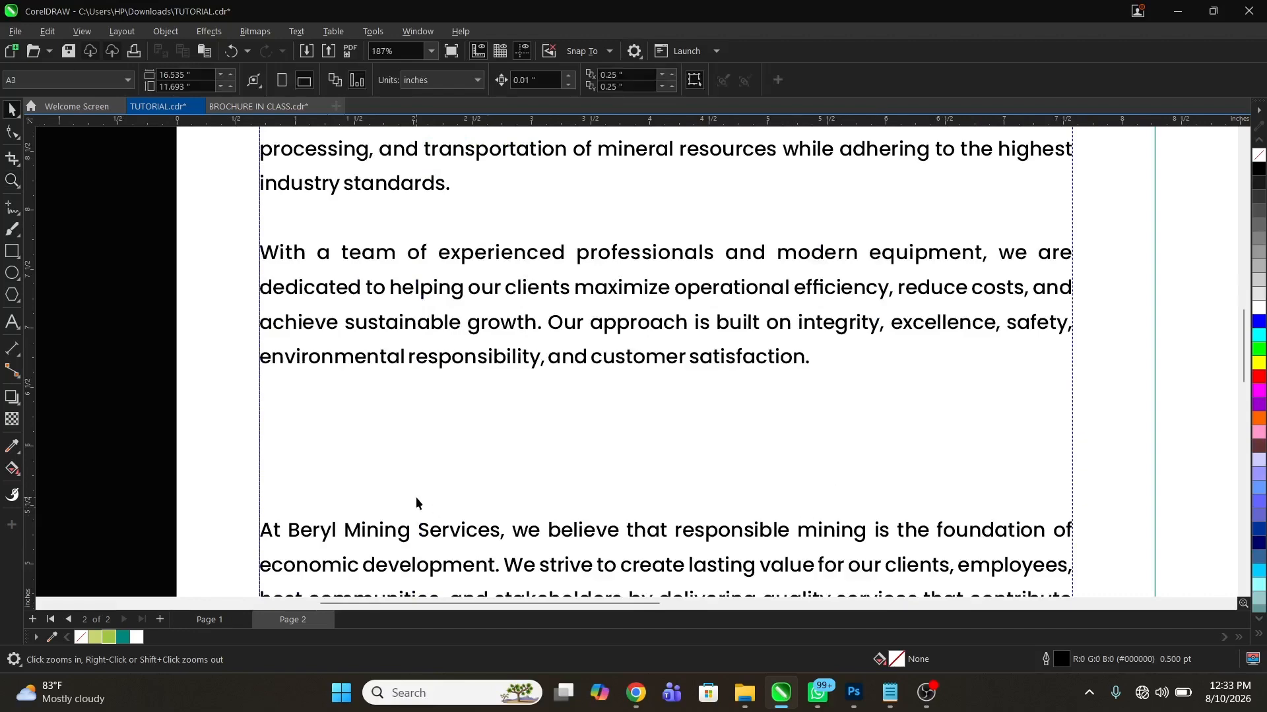
Copy the tagline text "Digging Deeper. Delivering Better." from beneath the Beryl logo on page 1
left_click(211, 621)
key("z")
right_click(732, 314)
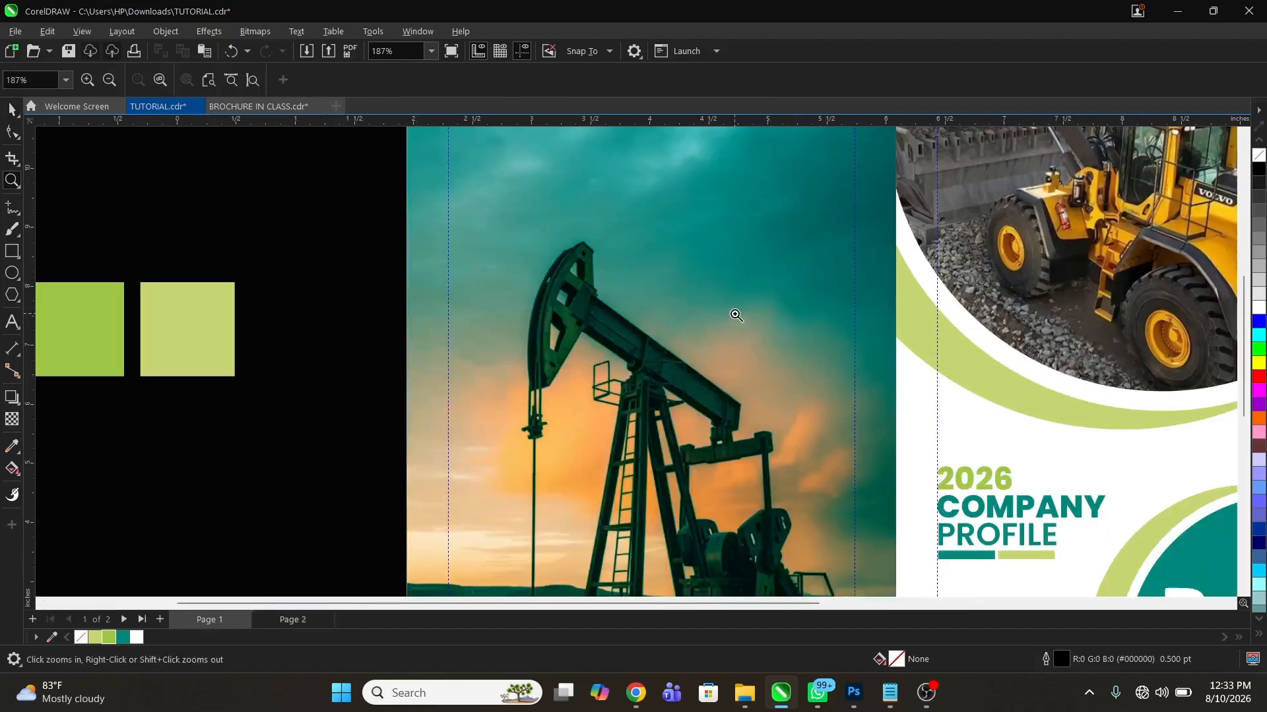
right_click(677, 314)
left_click_drag(1027, 574, 877, 441)
key("space")
left_click(526, 353)
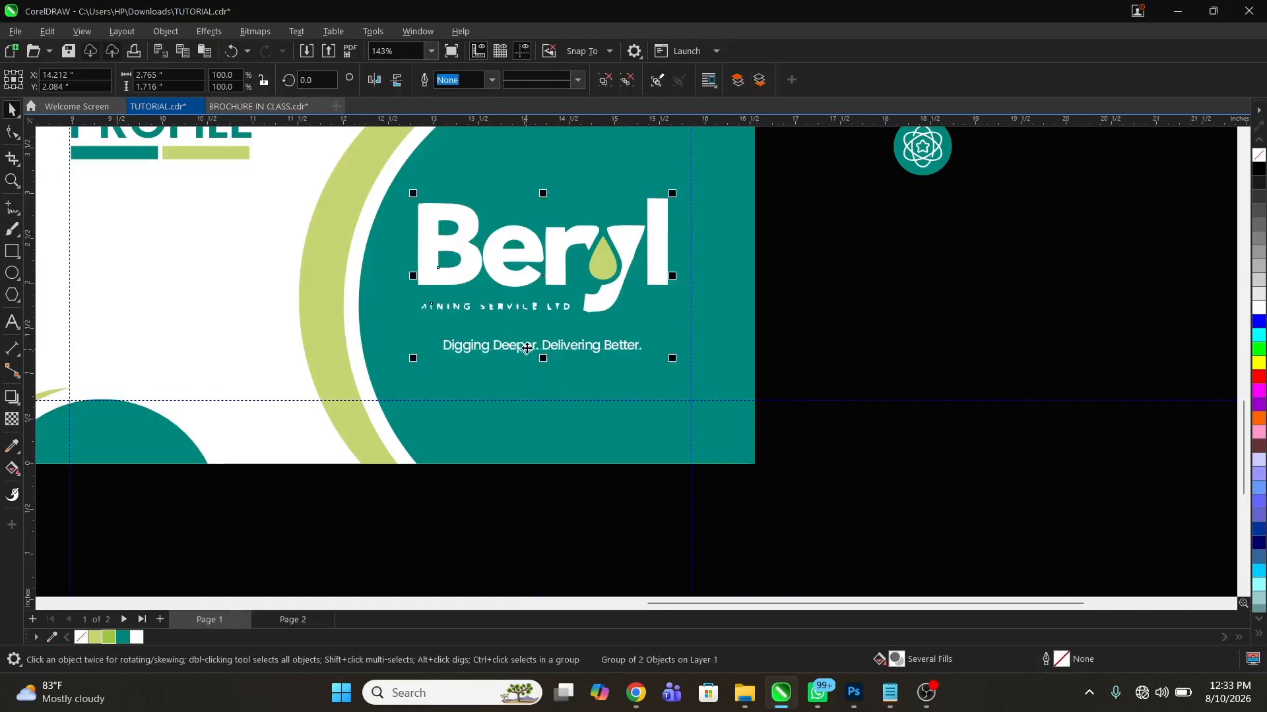
left_click(526, 346, "ctrl")
double_click(527, 349)
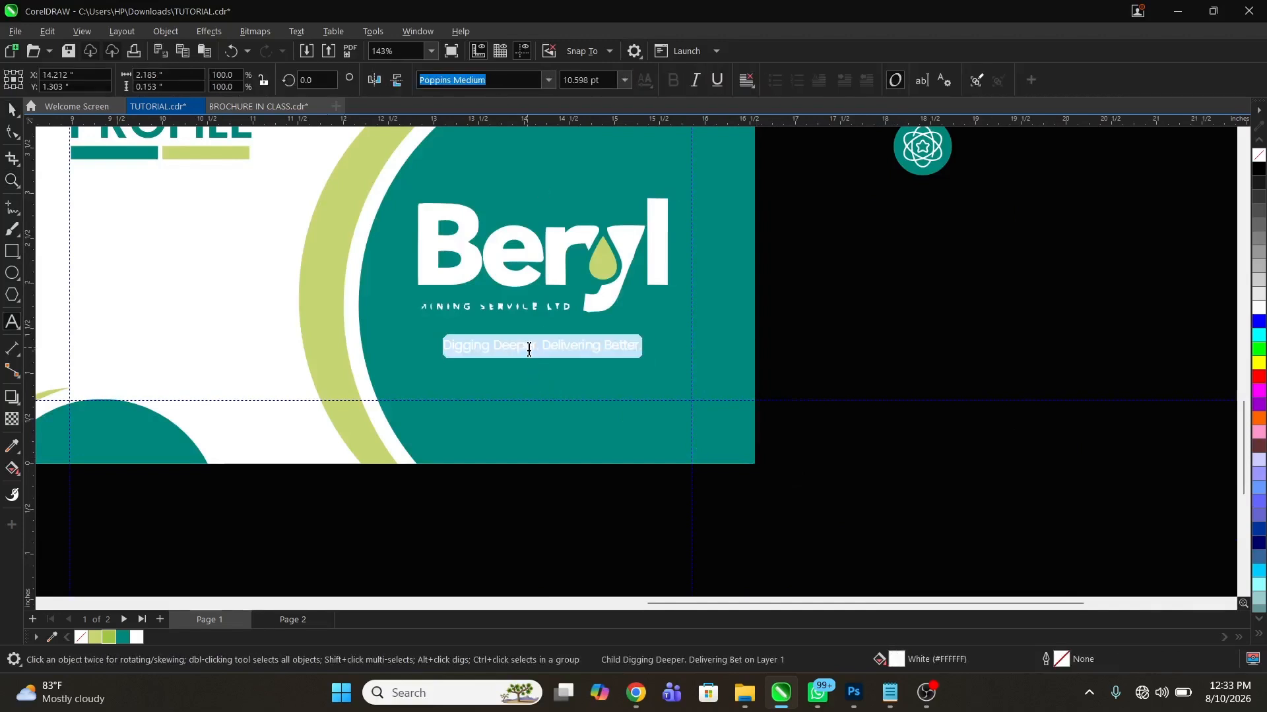
key("ctrl+space")
left_click(909, 354)
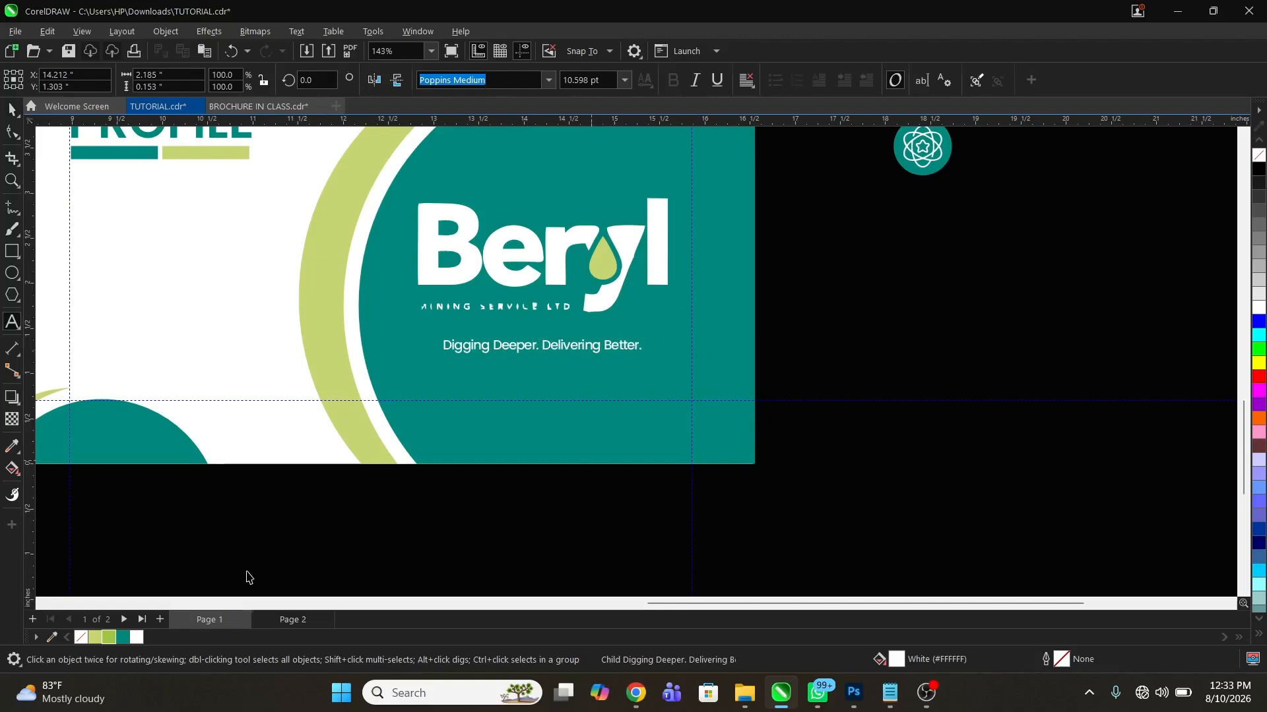
Paste the copied tagline as separate text below the left page's paragraph frame on page 2 and fill it with teal #00877C
left_click(290, 621)
key("z")
right_click(488, 412)
right_click(505, 418)
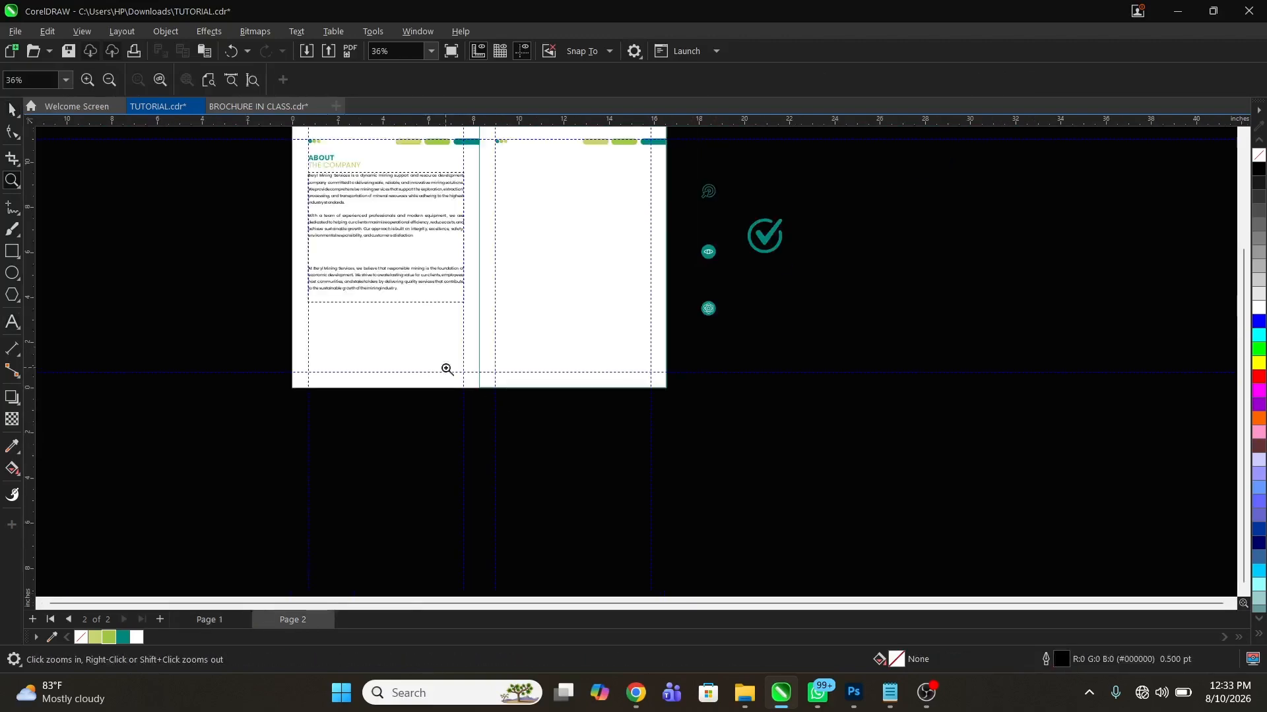
left_click_drag(220, 185, 616, 365)
key("space")
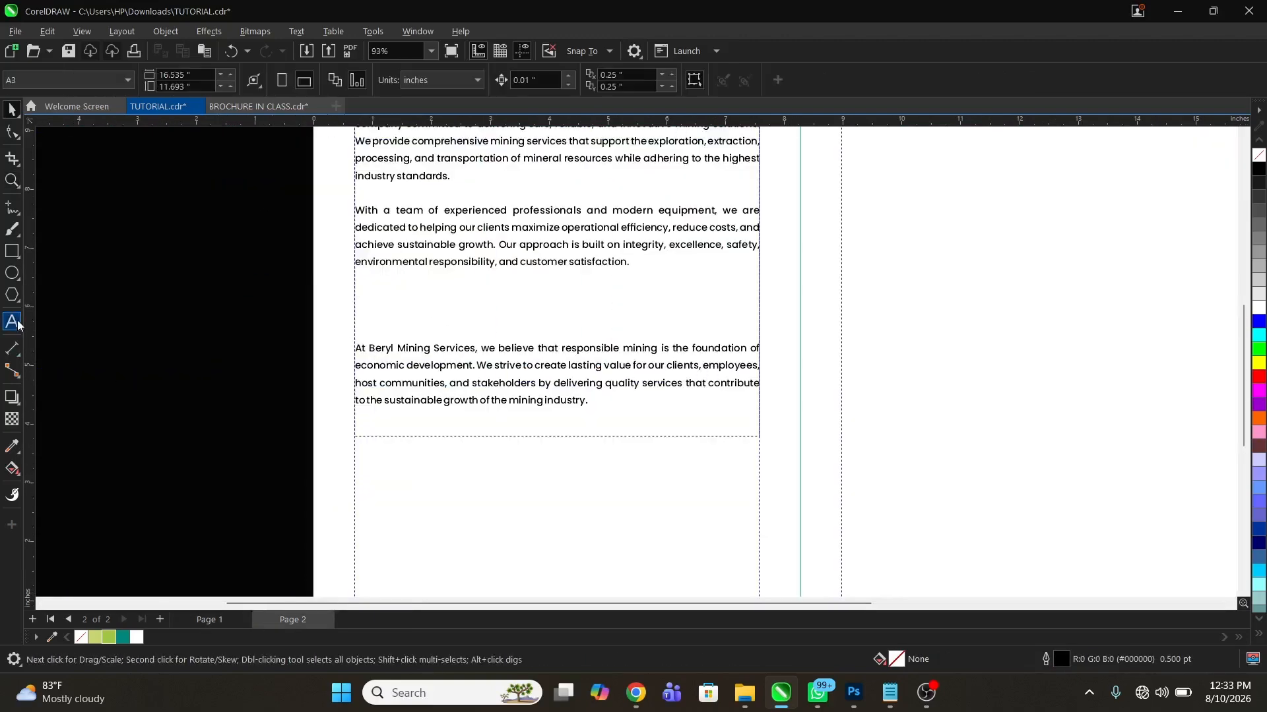
left_click(12, 322)
left_click(425, 502)
key("ctrl+v")
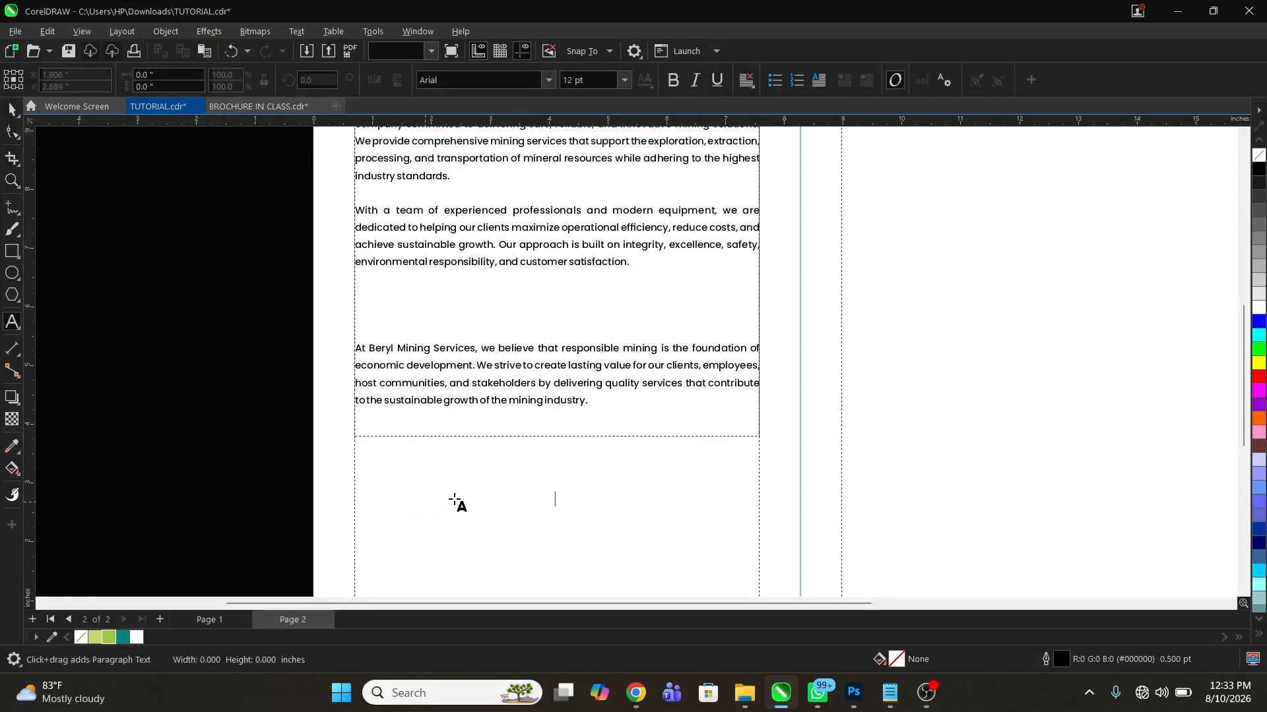
key("ctrl+space")
left_click(122, 637)
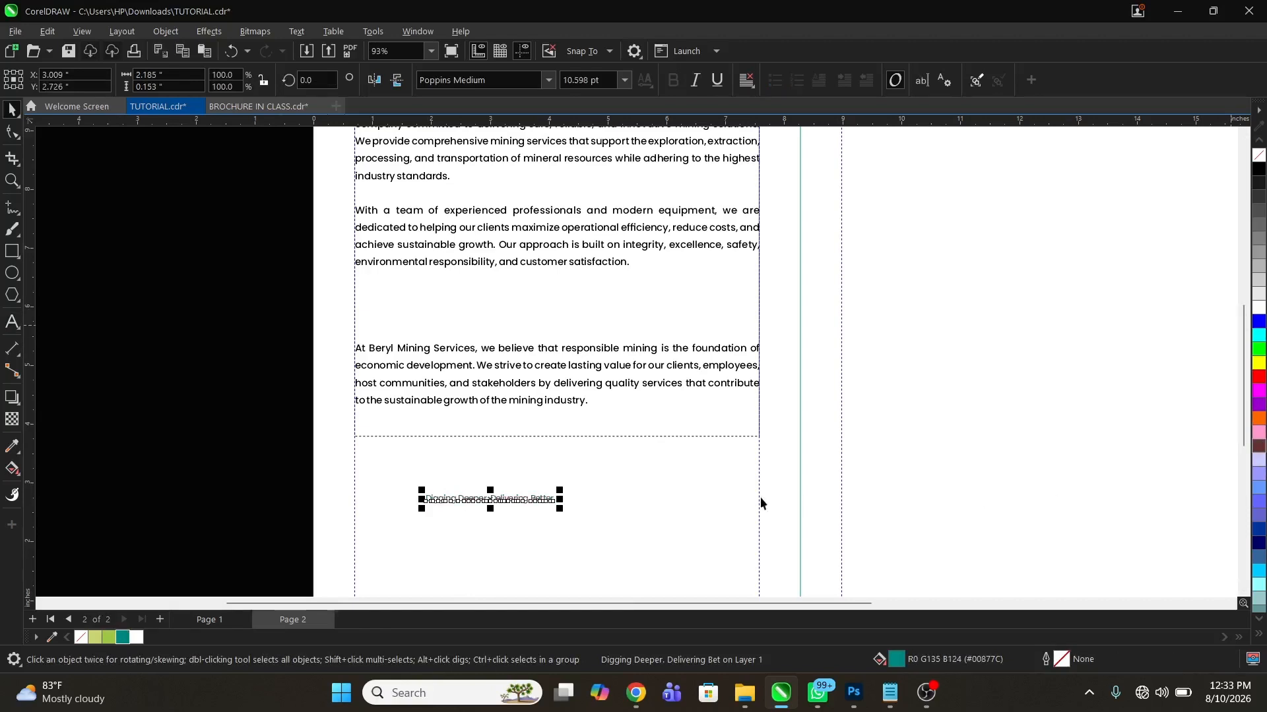
Recolour the pasted tagline dark brown #663333 and break it into two lines after "Digging Deeper."
key("z")
left_click_drag(210, 437, 747, 566)
key("space")
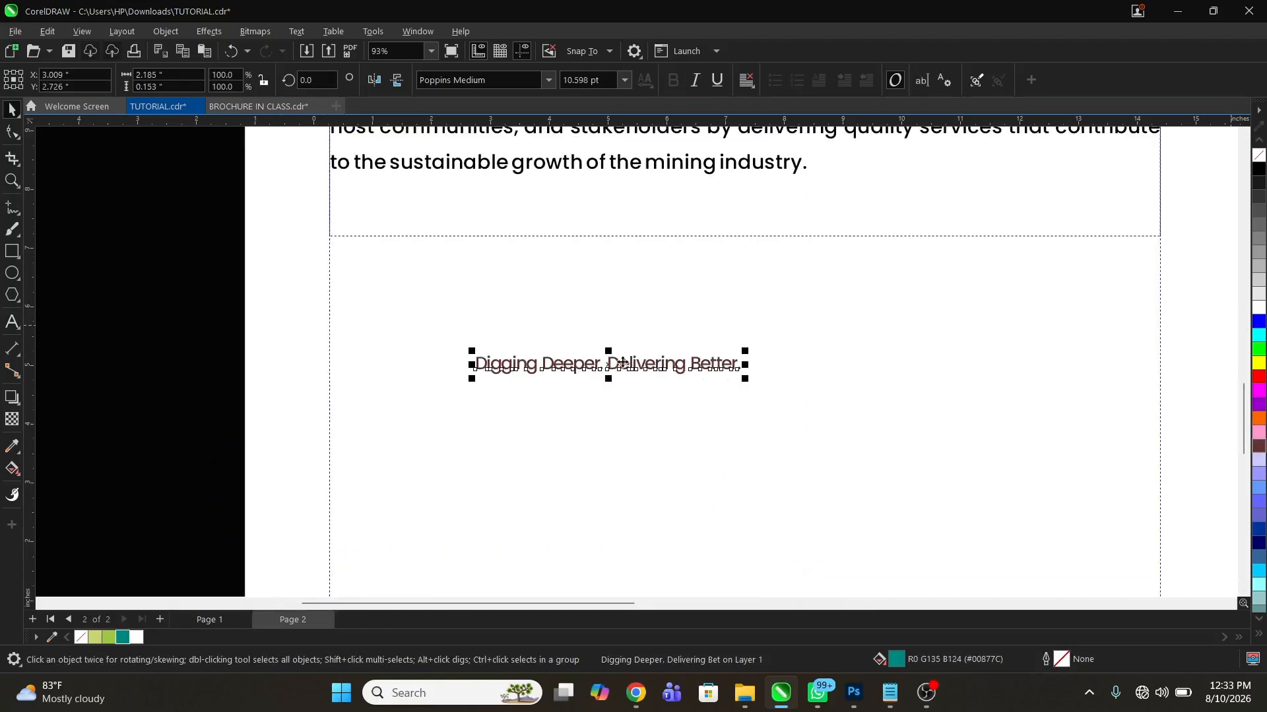
double_click(612, 368)
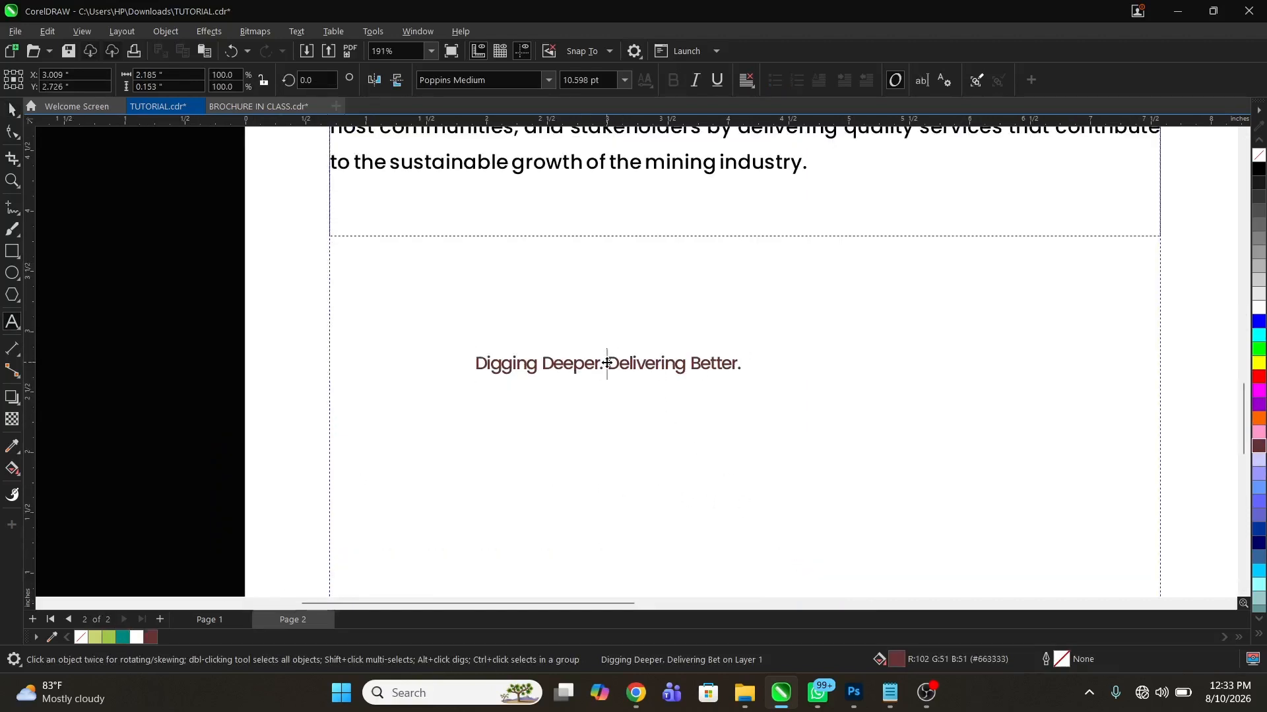
key("Return")
key("Escape")
key("z")
left_click_drag(404, 315, 721, 447)
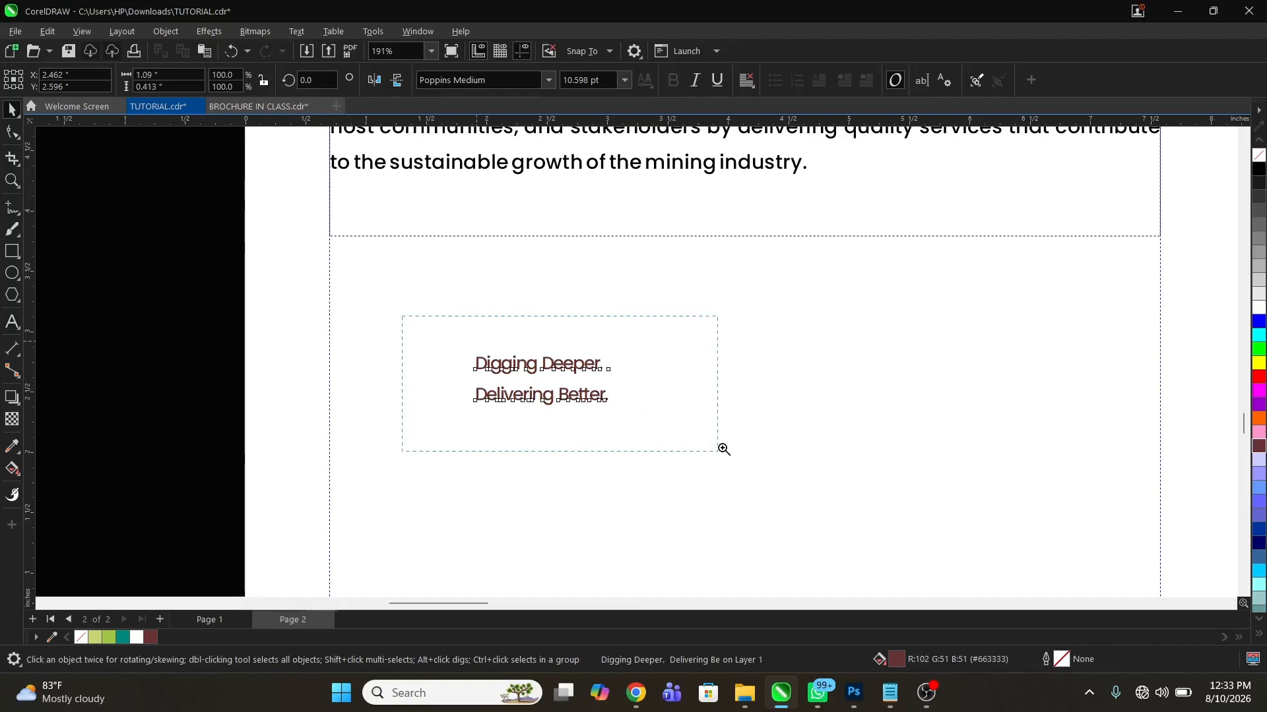
Tighten the line spacing of the two-line tagline to about 0.31 in overall height and shift it right to about X 3.19 in
key("space")
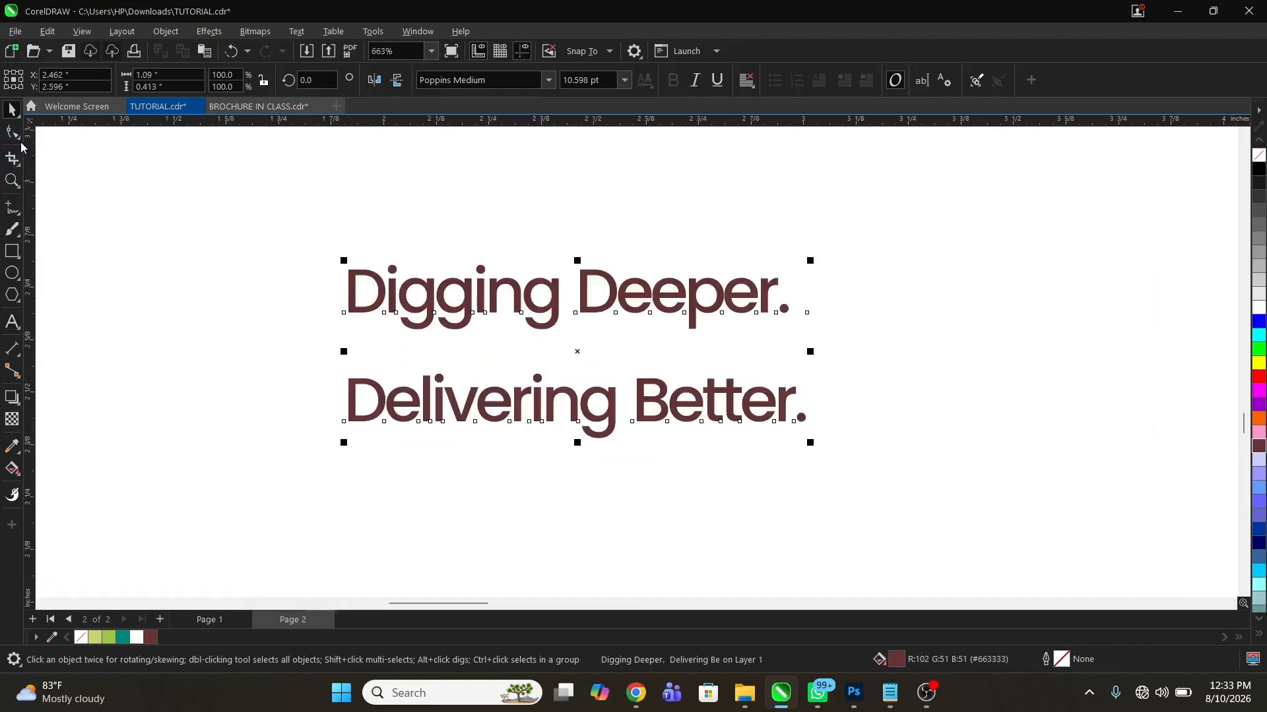
left_click(17, 141)
left_click_drag(344, 442, 360, 370)
key("space")
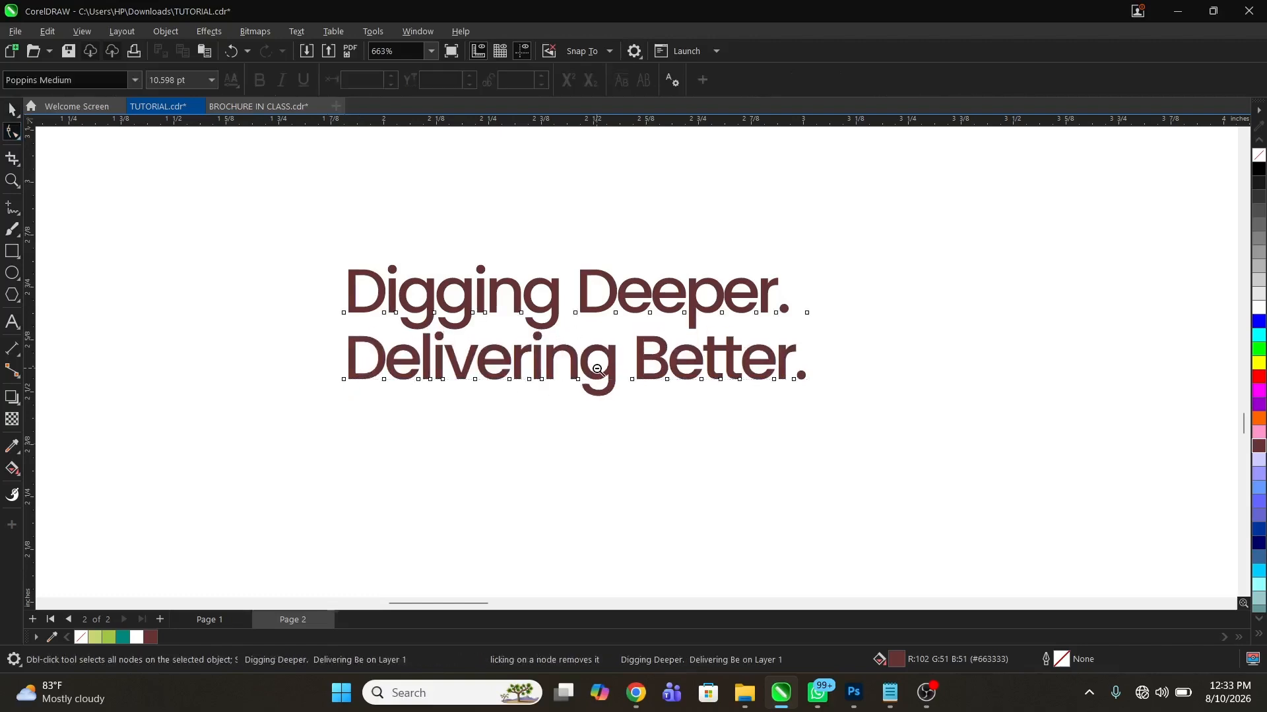
key("F3")
left_click_drag(568, 362, 655, 367)
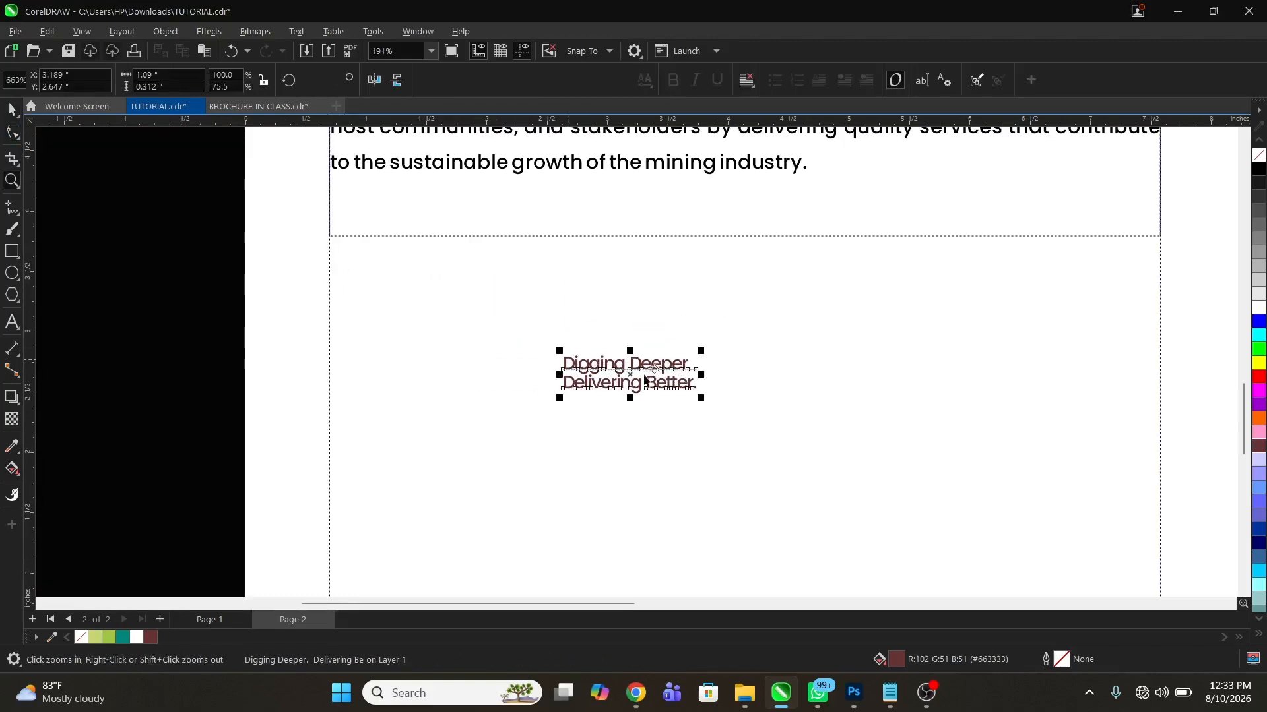
Place a copy of the teal check-mark icon from the pasteboard beside the tagline on the left page
key("F3")
right_click(534, 392)
key("space")
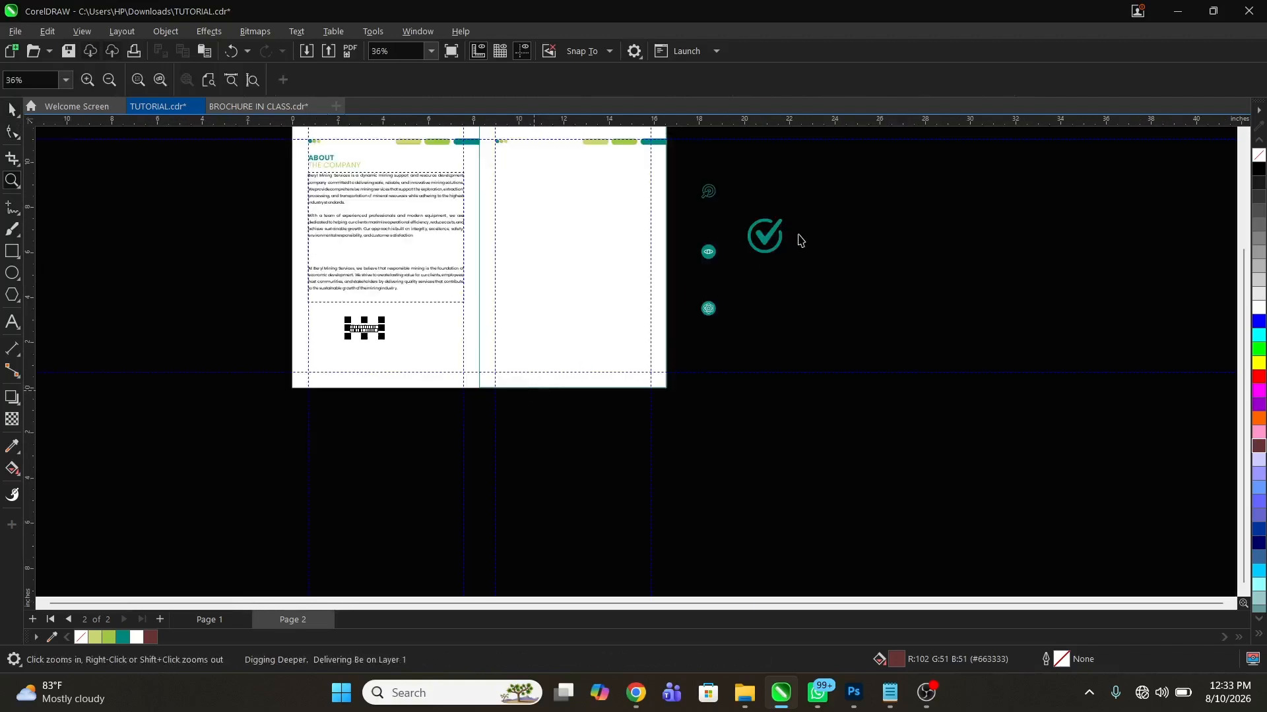
double_click(765, 238)
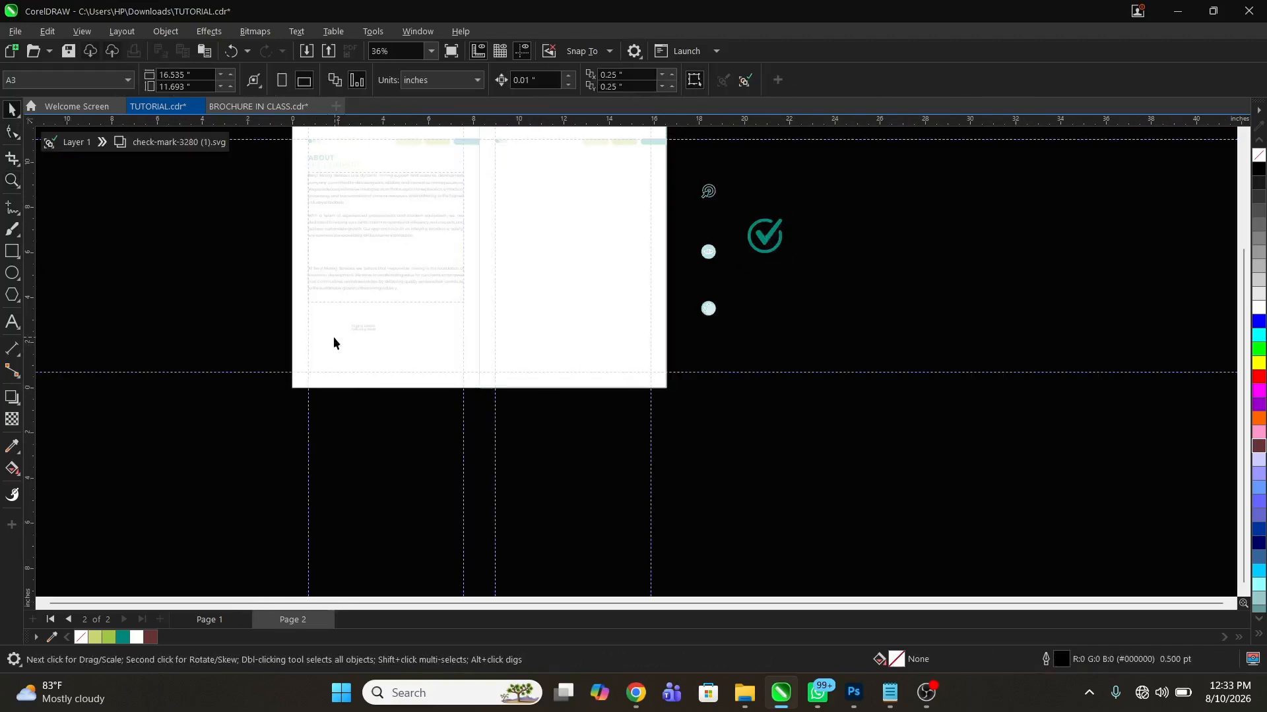
double_click(824, 277)
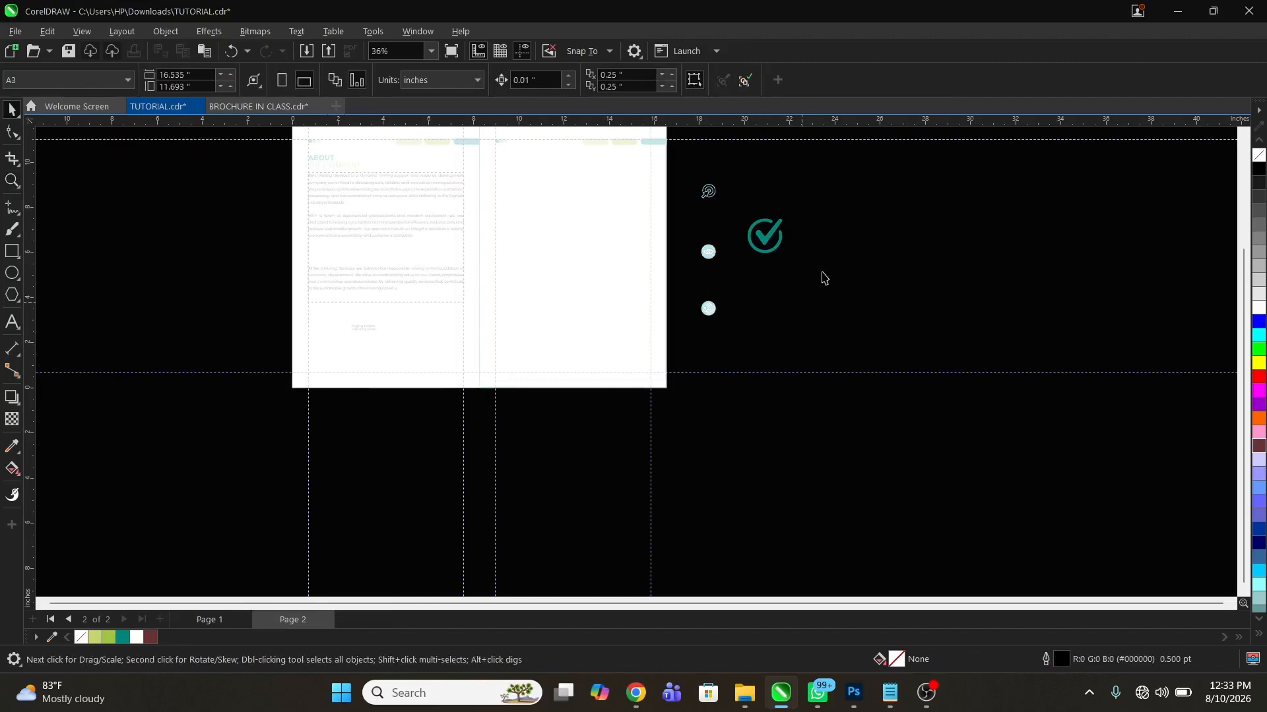
left_click(765, 238)
left_click_drag(764, 241, 336, 342)
Scale the check-mark copy down to about the tagline's height and position it just left of the text
key("z")
left_click_drag(271, 285, 448, 371)
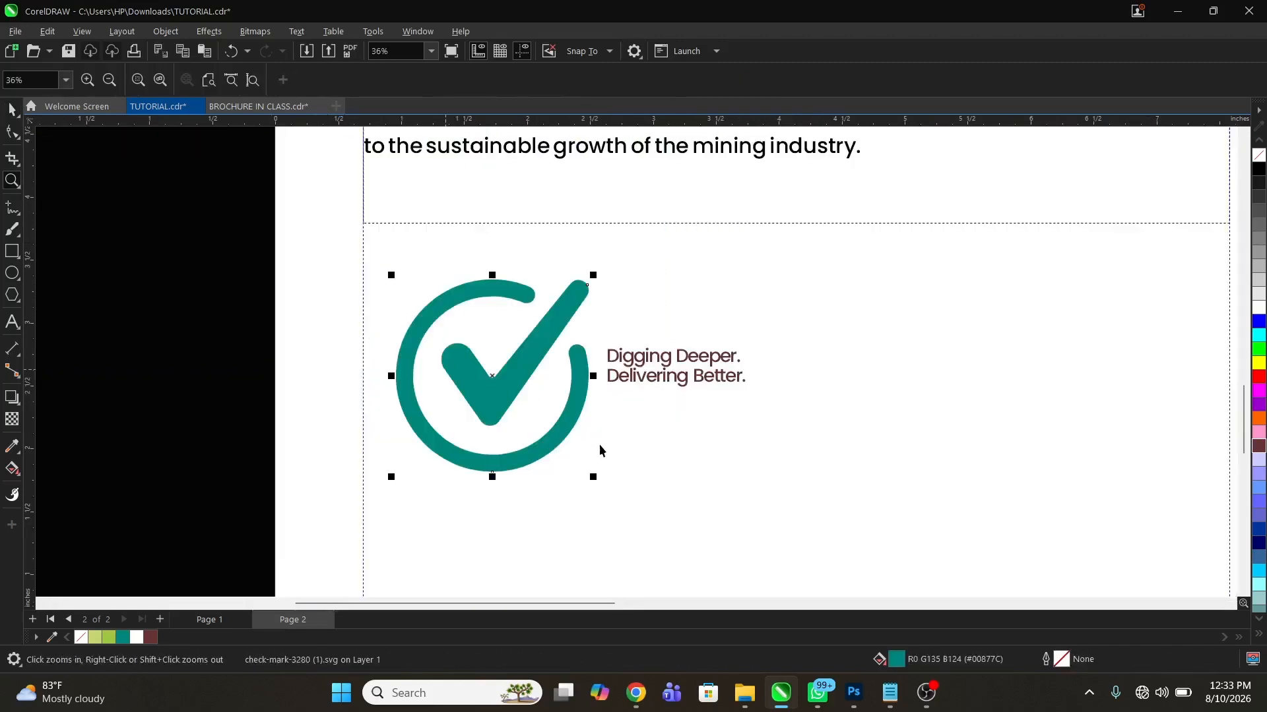
key("space")
left_click_drag(597, 477, 528, 421)
key("z")
left_click_drag(321, 303, 780, 456)
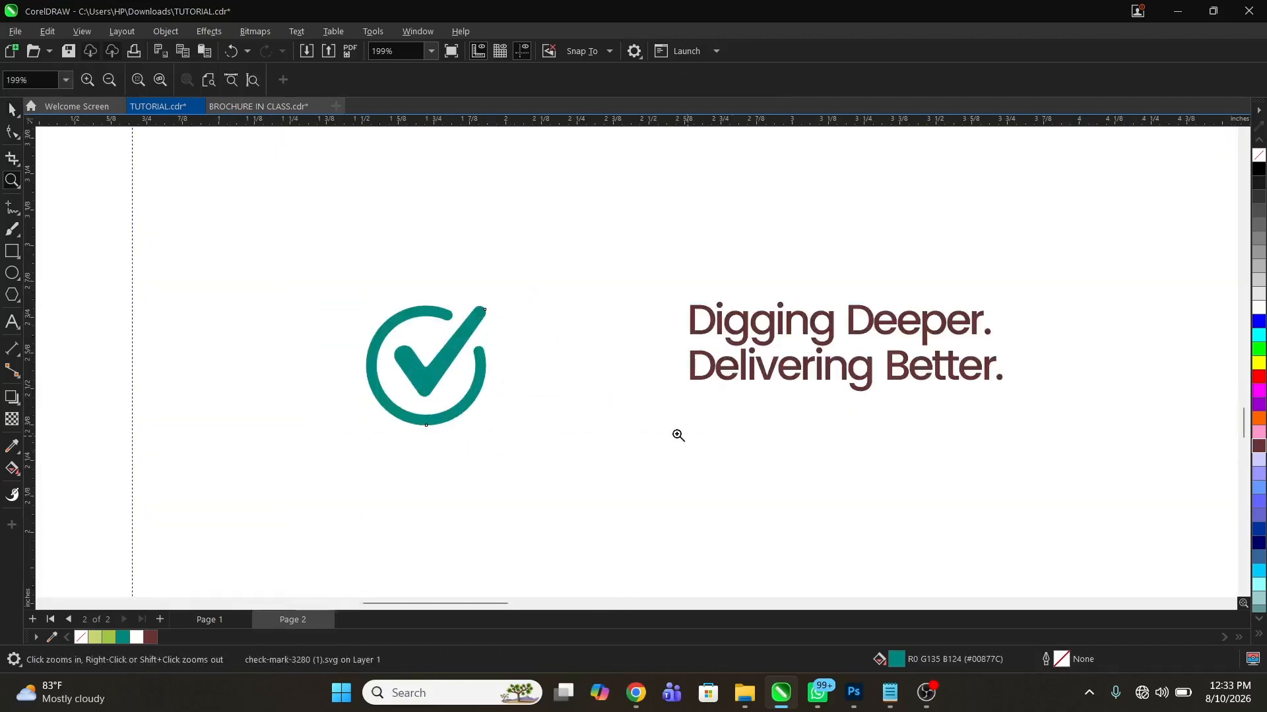
key("space")
left_click_drag(473, 377, 617, 339)
key("z")
left_click_drag(908, 443, 1024, 473)
key("space")
left_click_drag(411, 471, 380, 436)
left_click_drag(376, 359, 415, 359)
Fill the tagline text beside the check mark with black #000000
left_click(566, 397)
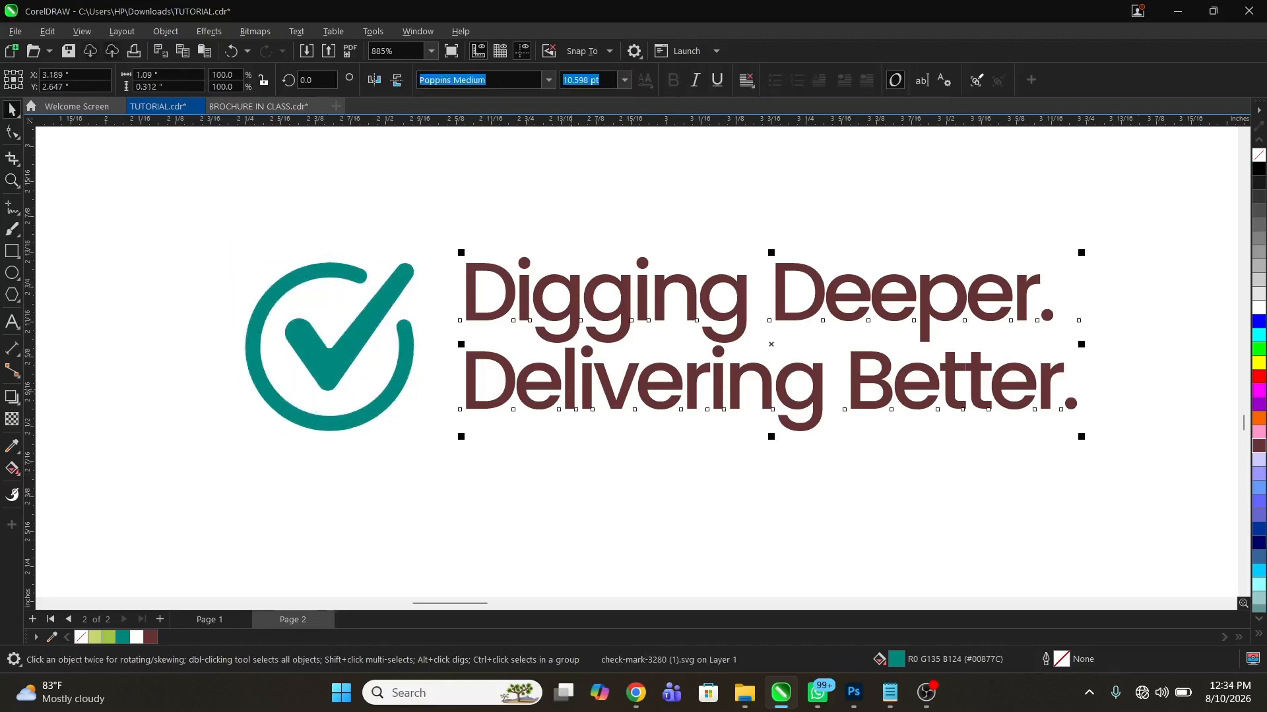
left_click(1258, 170)
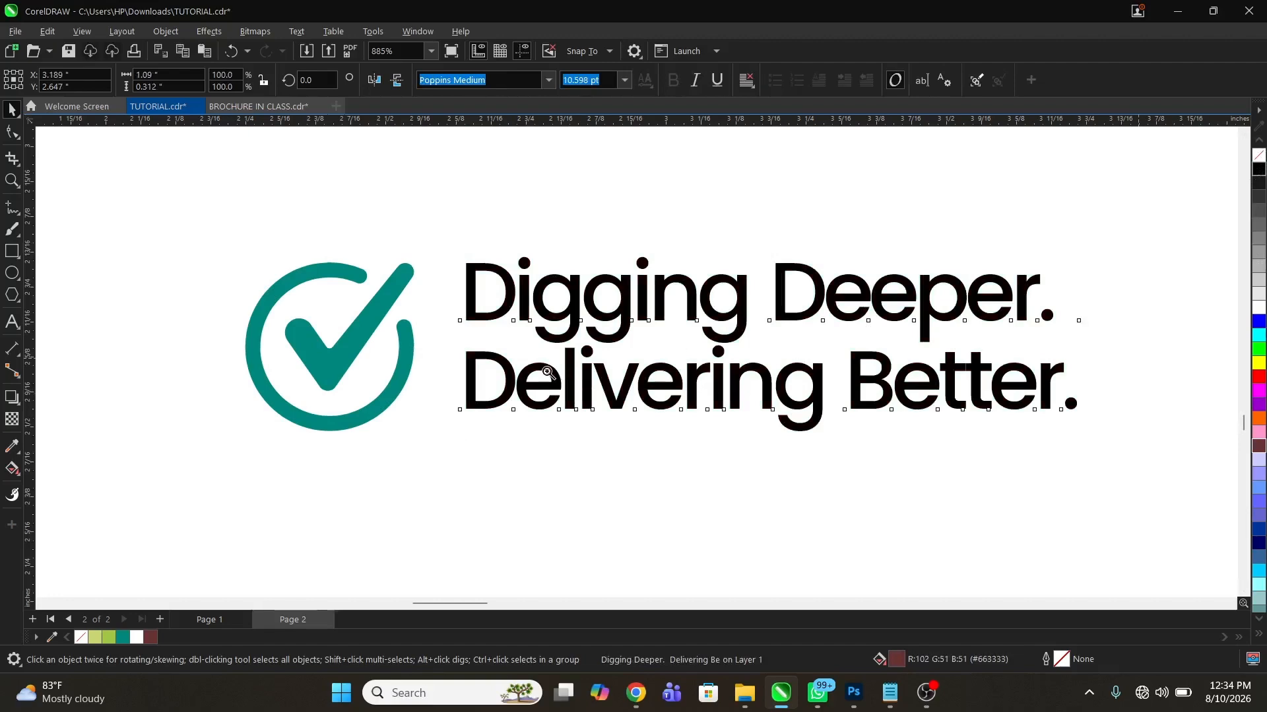
scroll(562, 388, "down", 3)
key("F3")
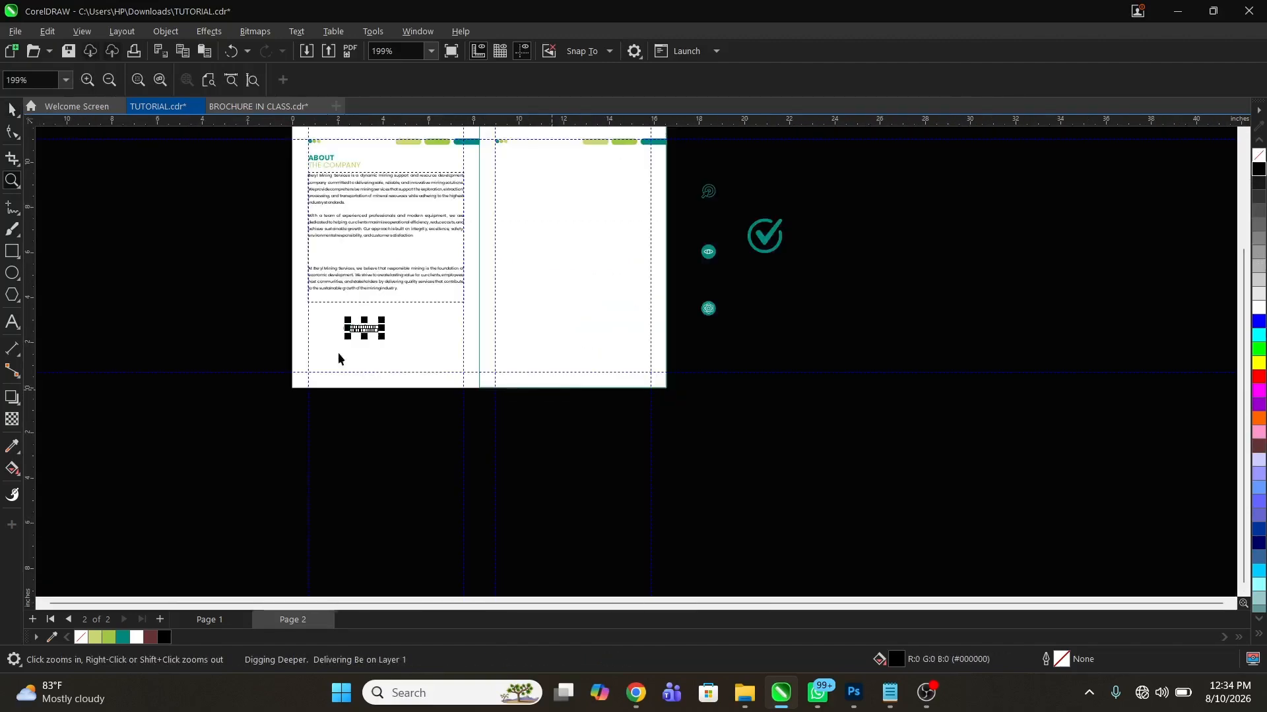
Shift the check mark and tagline to the left page's inner margin and place a duplicate of the pair to its right
key("z")
left_click_drag(188, 250, 683, 416)
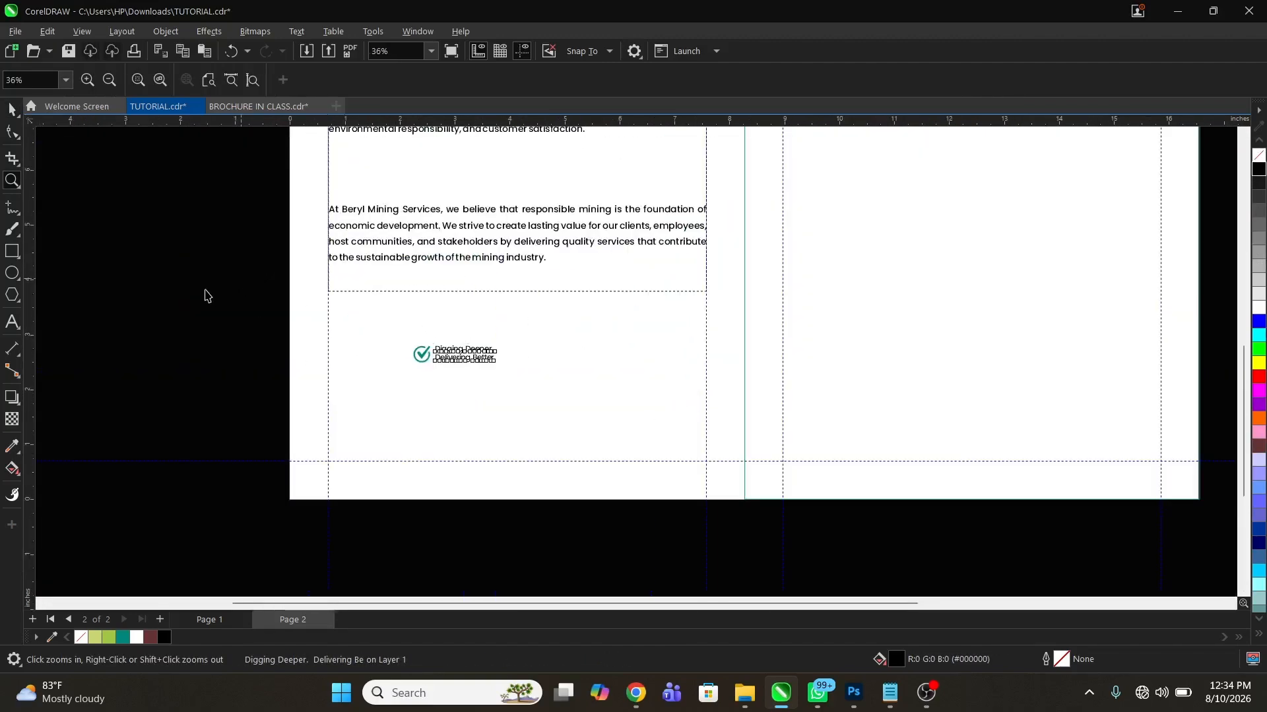
key("space")
left_click_drag(204, 291, 662, 415)
left_click_drag(457, 362, 506, 372)
right_click(504, 372)
Examine the second body paragraph for wording to use in the second callout
key("z")
right_click(436, 400)
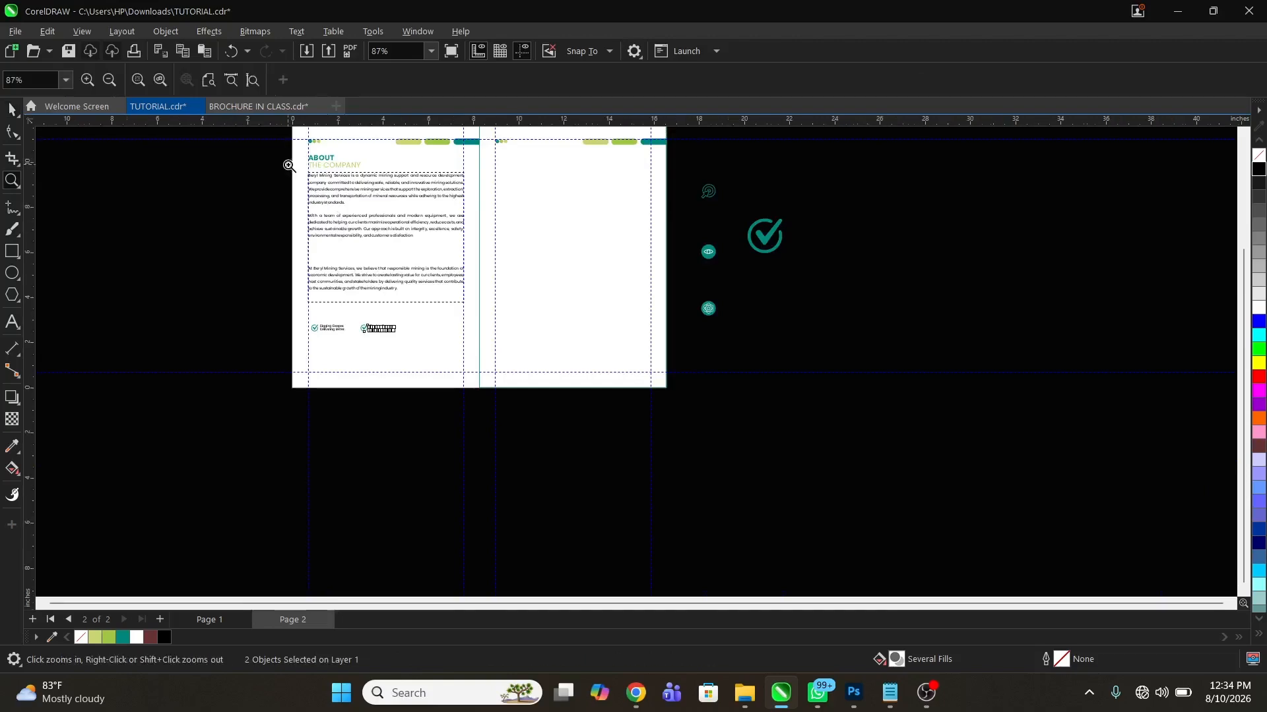
left_click_drag(286, 160, 519, 297)
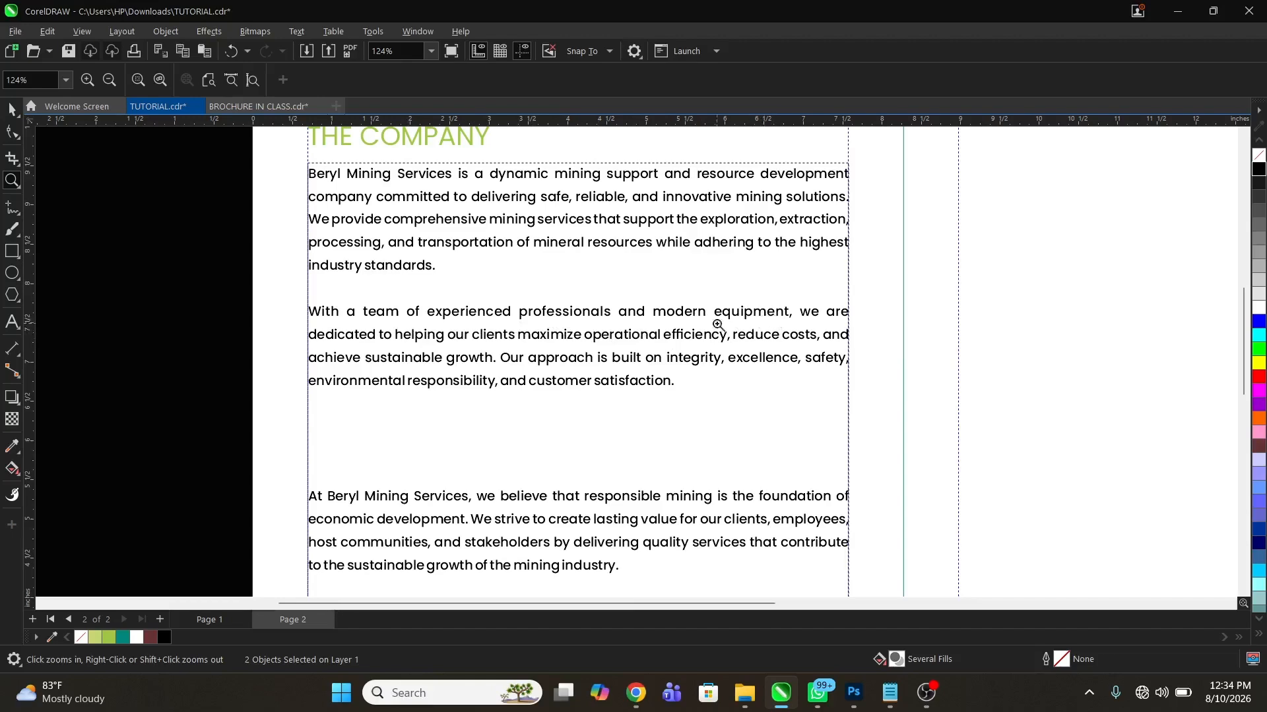
key("space")
key("z")
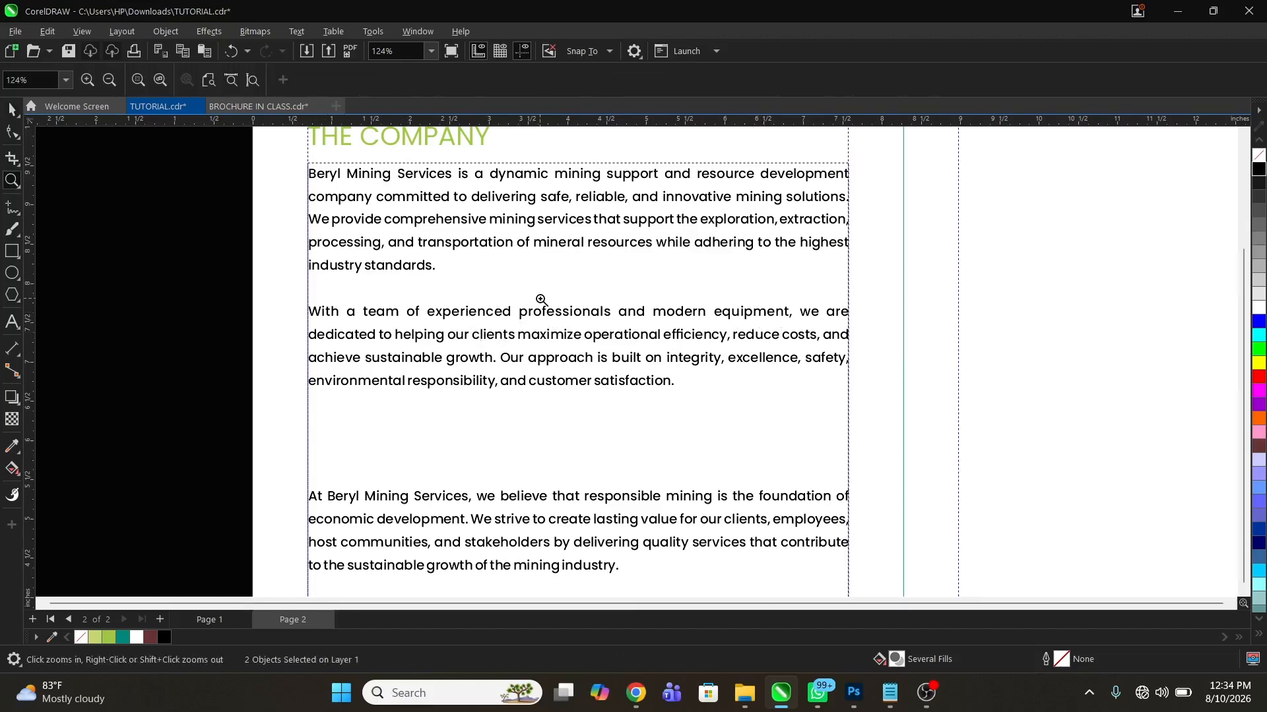
right_click(548, 305)
Replace the duplicated tagline with "Experience Professionals" on the first line and "And Modern Equipment" on the second
left_click_drag(225, 256, 600, 362)
key("space")
left_click(253, 380)
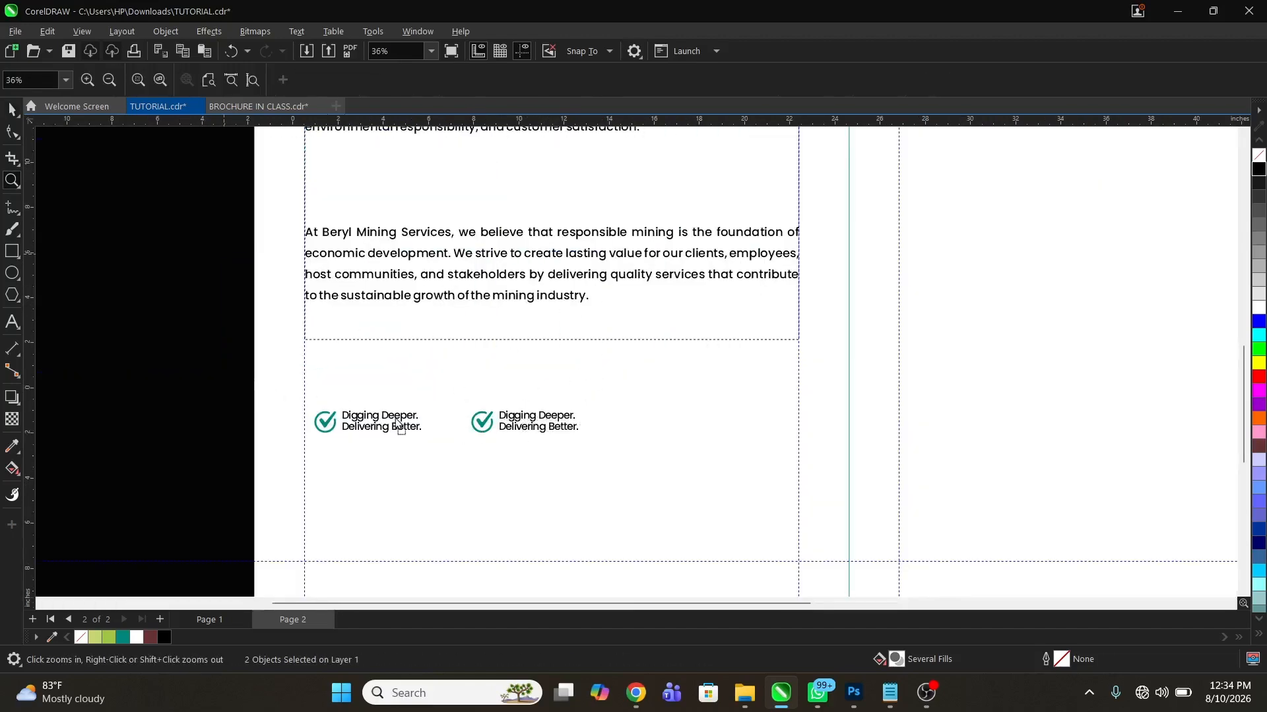
left_click(513, 421)
key("ctrl+z")
left_click(513, 421)
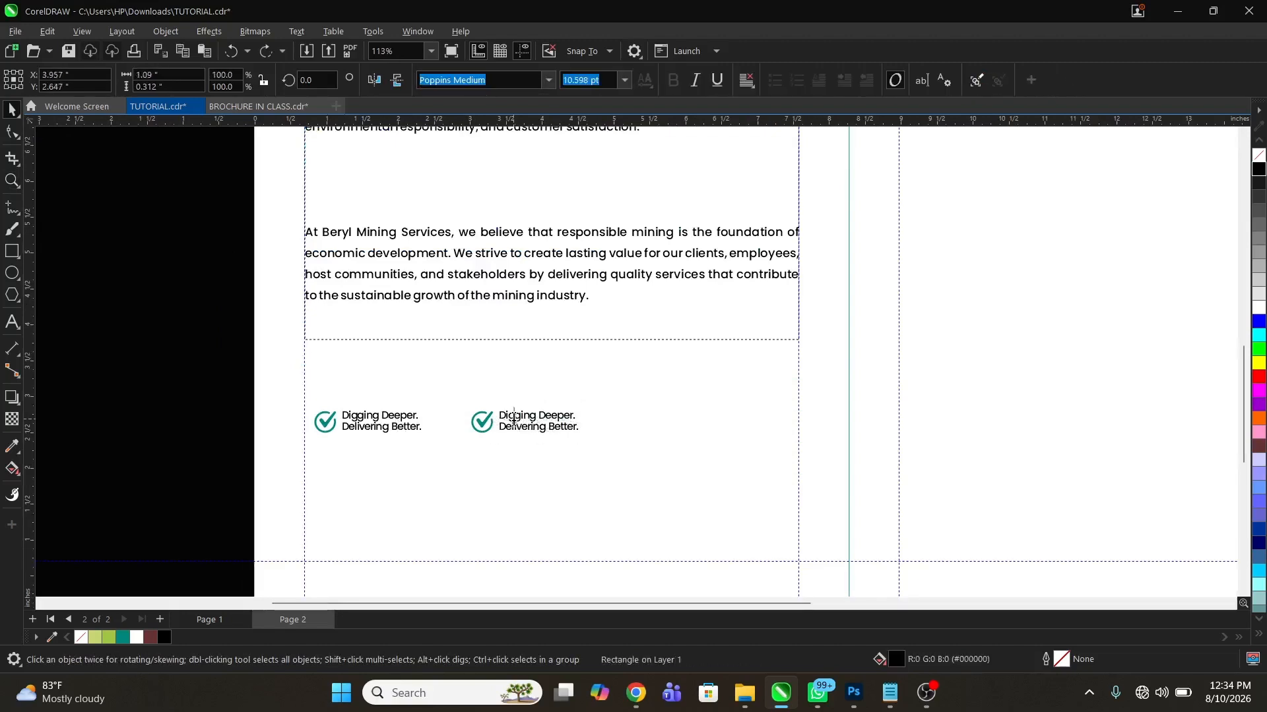
key("F8")
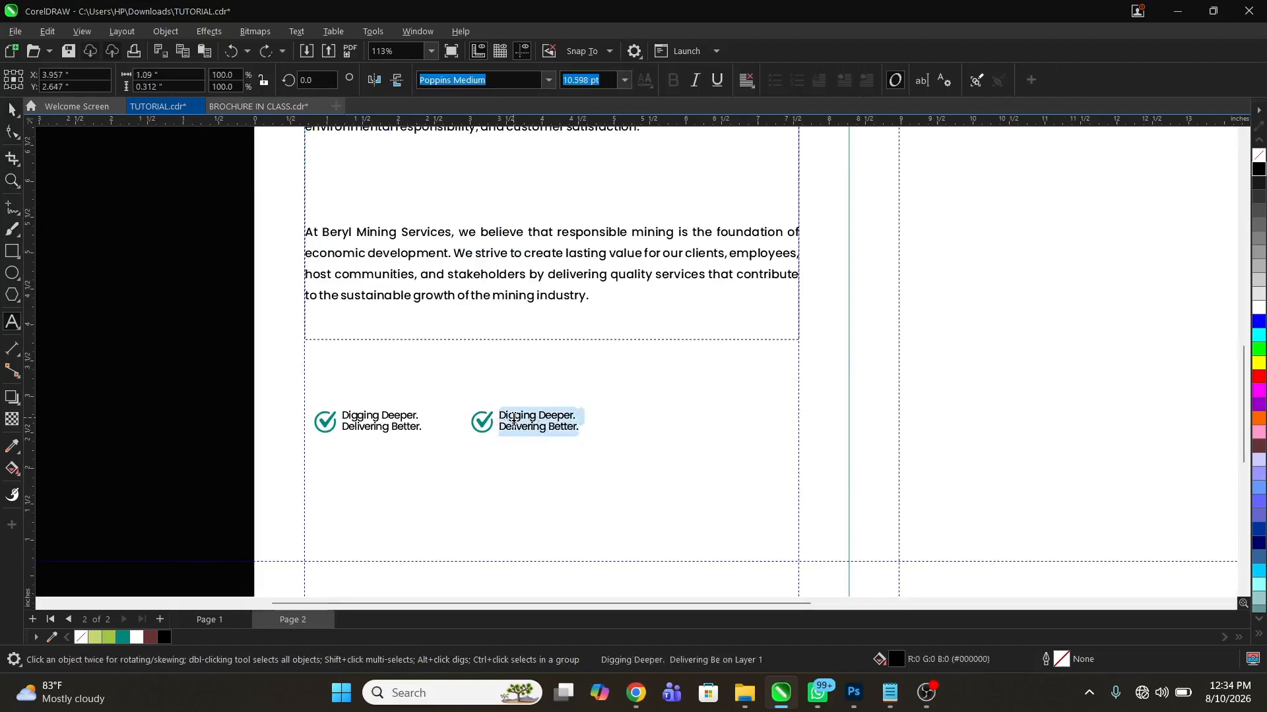
type("Experience ")
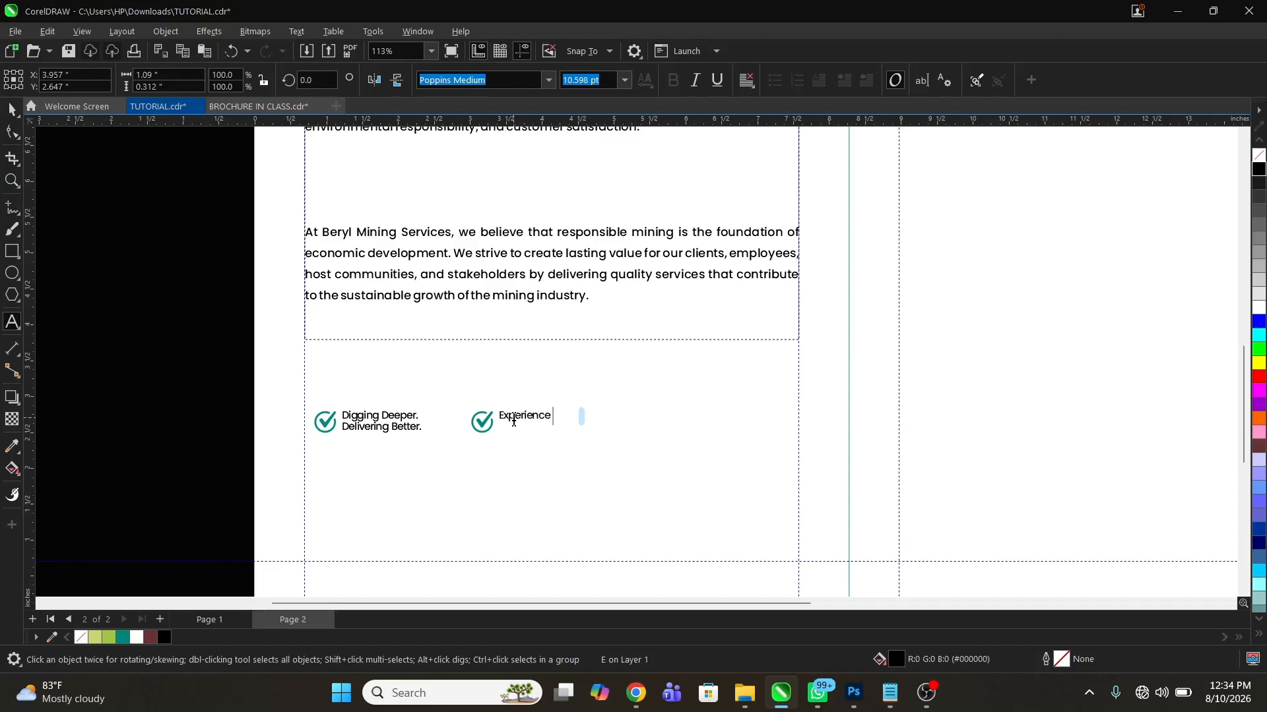
type("P")
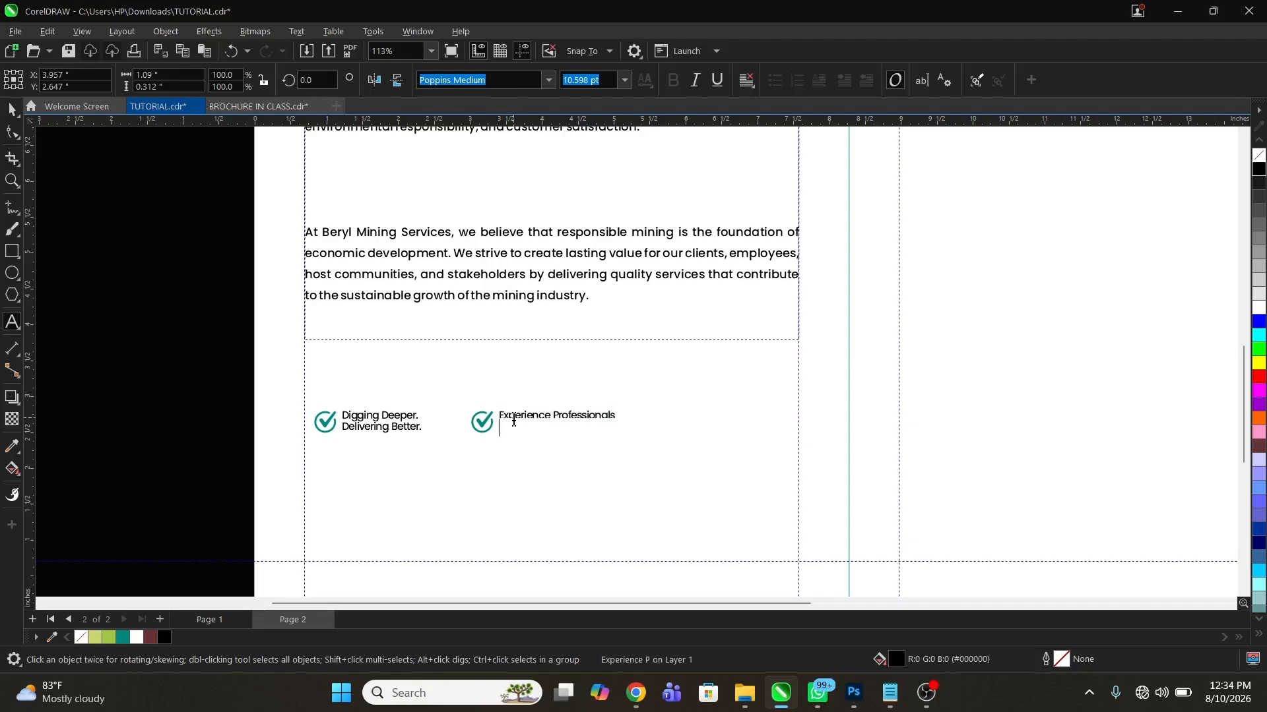
type("rofessionals")
key("Return")
type("And Modern Eq")
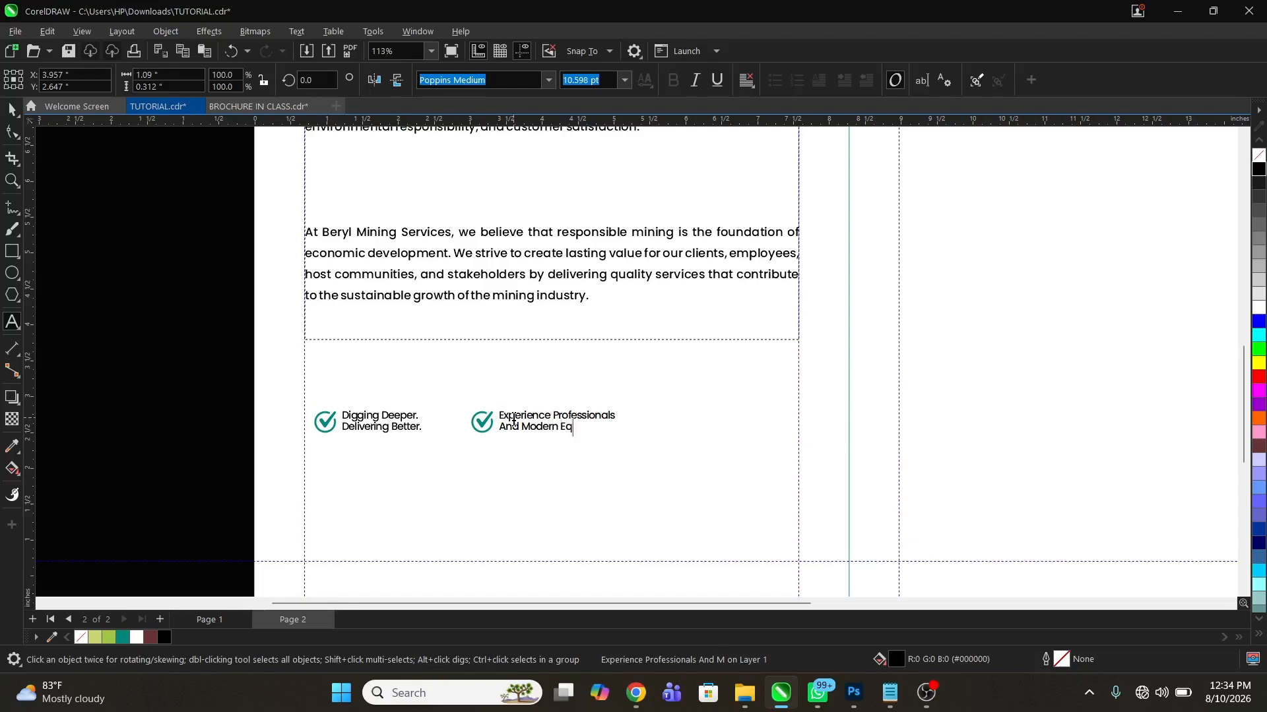
type("uipment")
key("Escape")
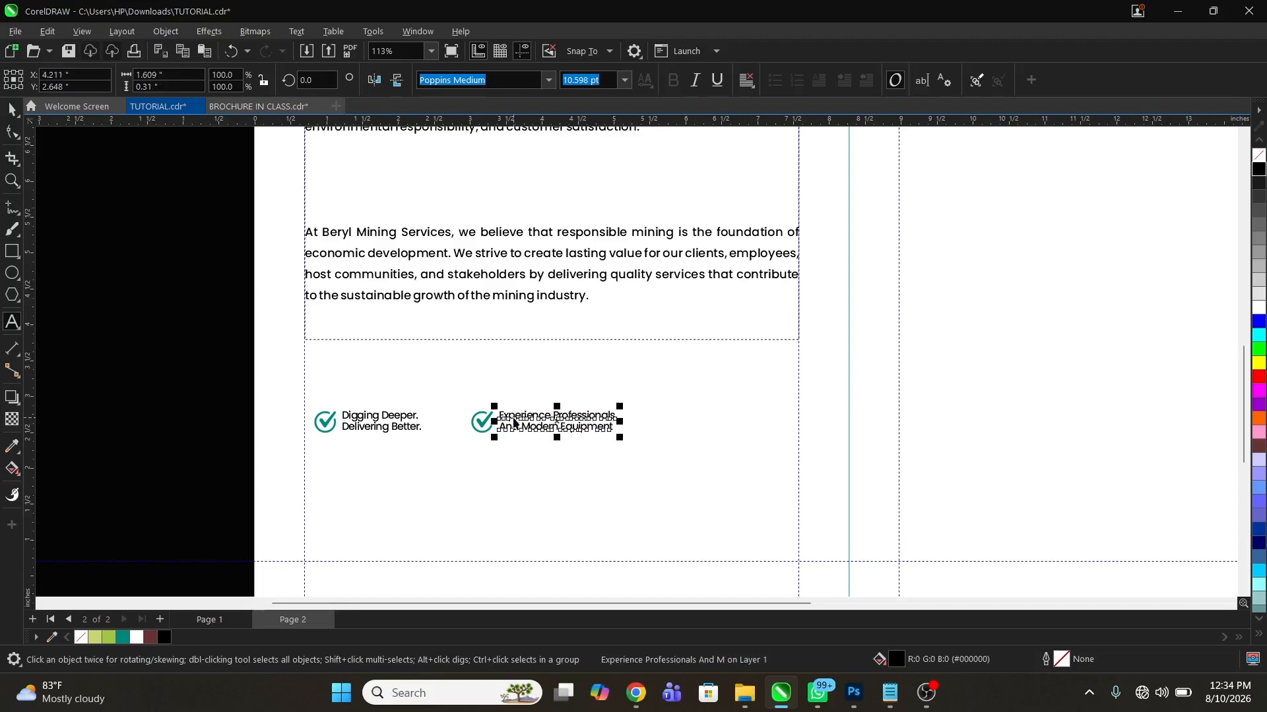
Move both check-mark callouts together into the gap between the second and third paragraphs
left_click_drag(156, 376, 708, 468)
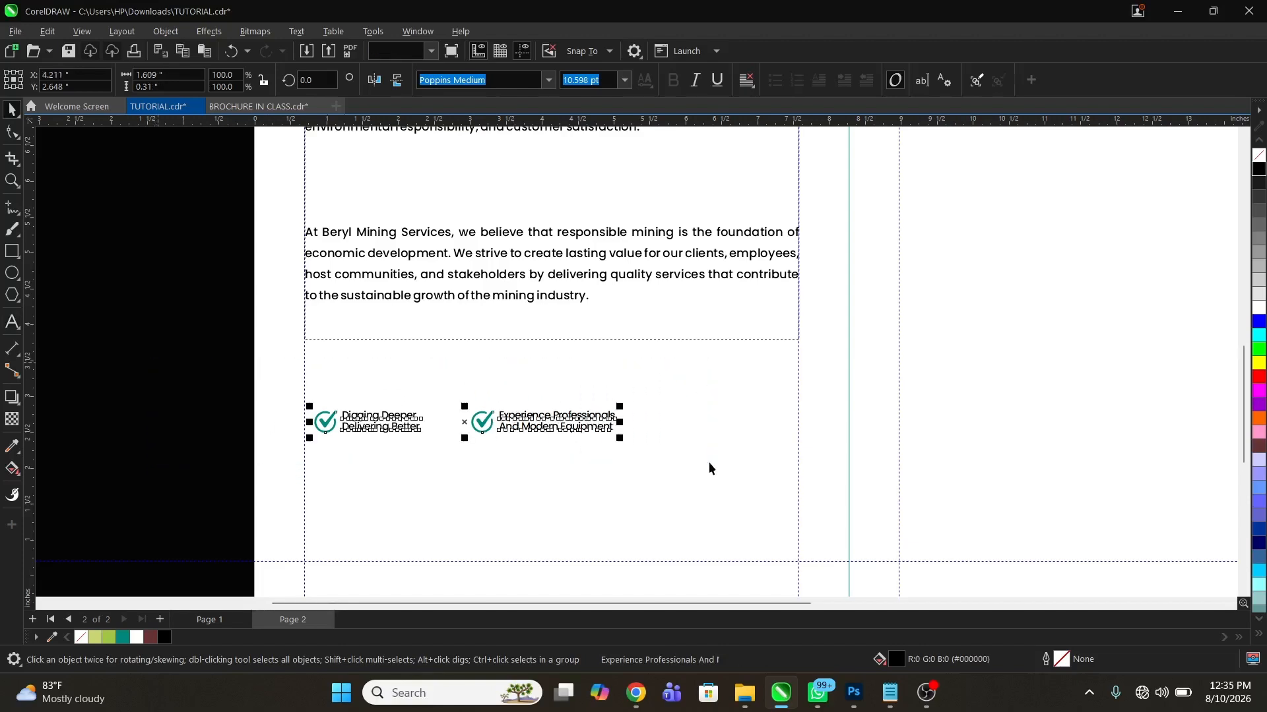
key("F2")
key("F3")
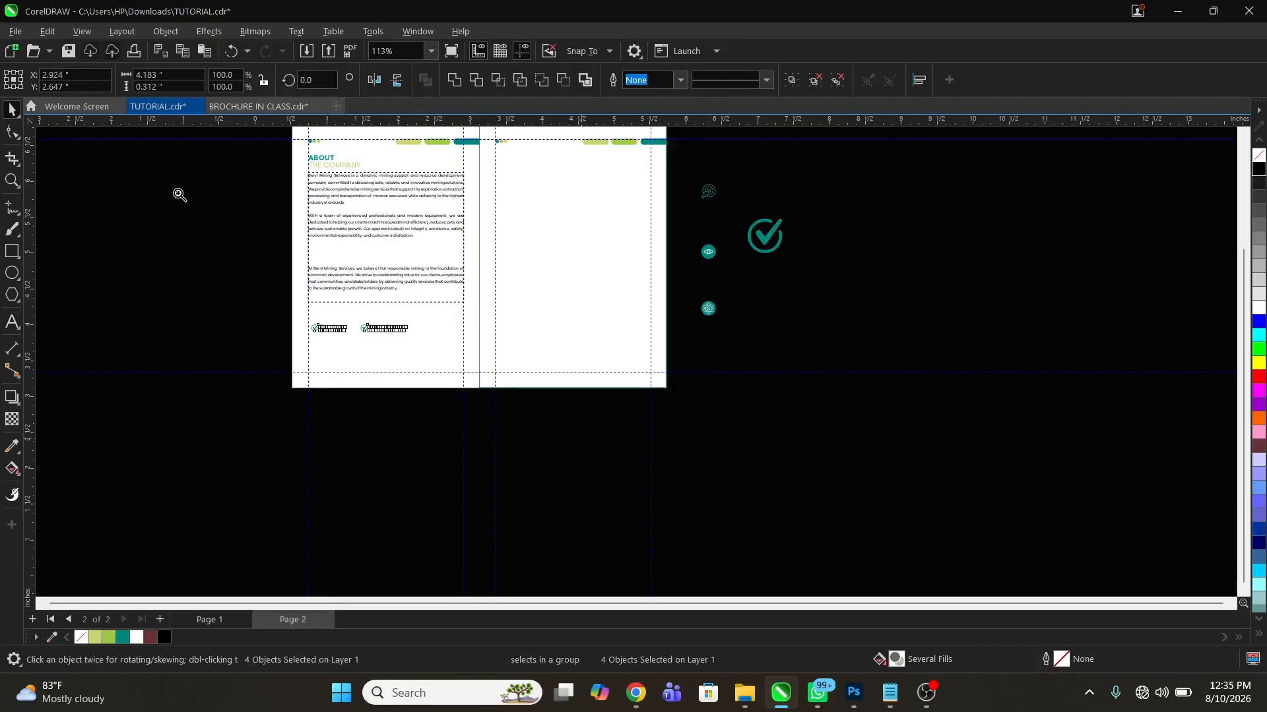
left_click_drag(170, 189, 598, 394)
left_click_drag(629, 453, 675, 275)
left_click_drag(355, 196, 904, 359)
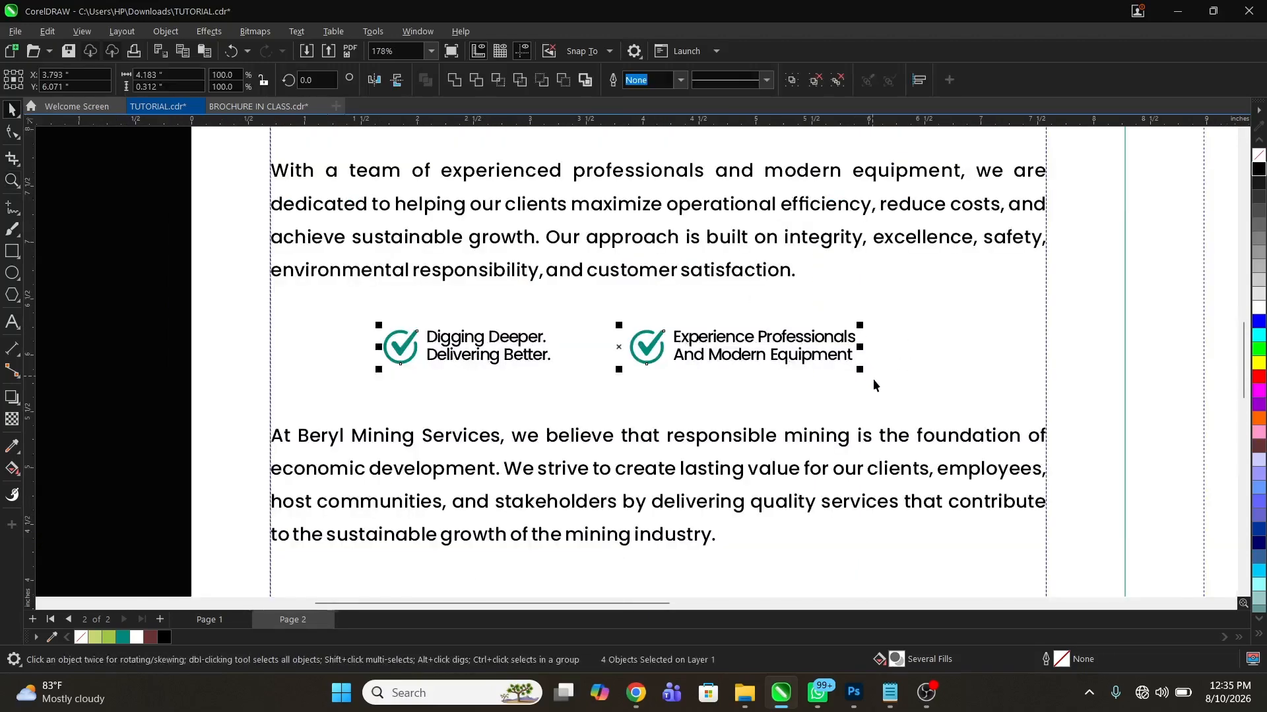
Group the two callouts and enlarge them to about 121%, centred horizontally on the left page
left_click(853, 358)
left_click(858, 366)
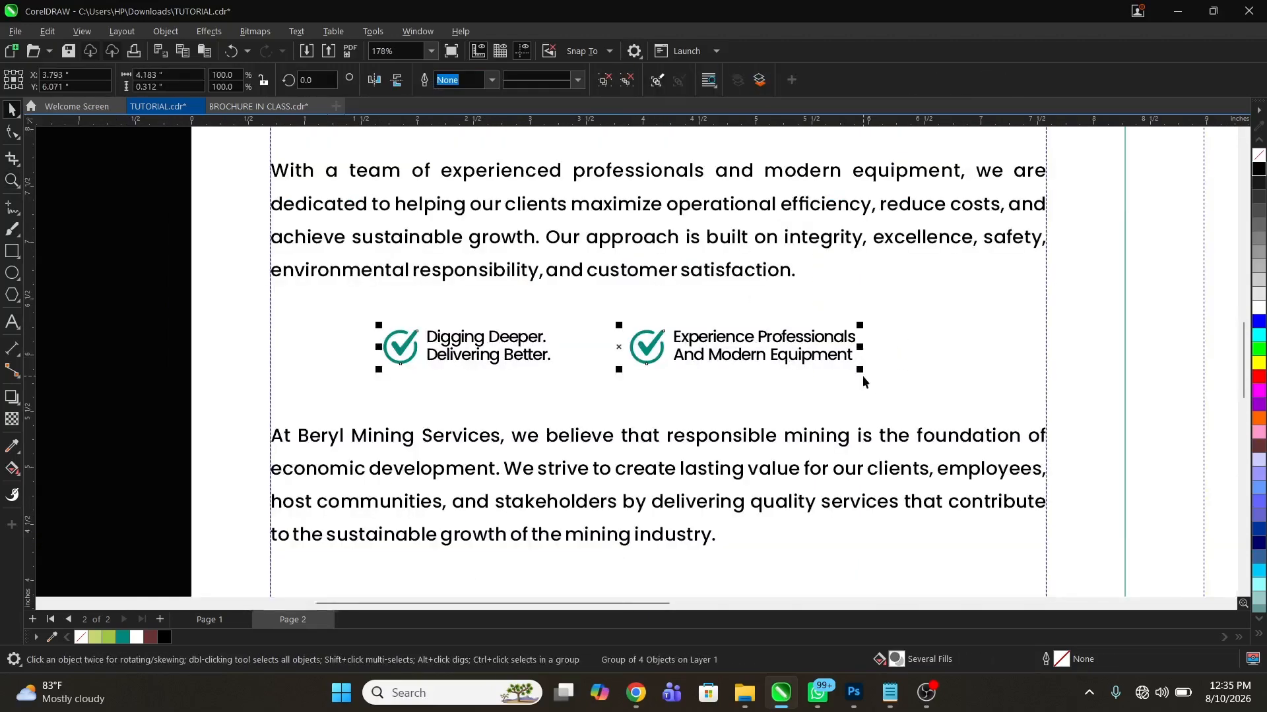
left_click_drag(862, 375, 916, 410)
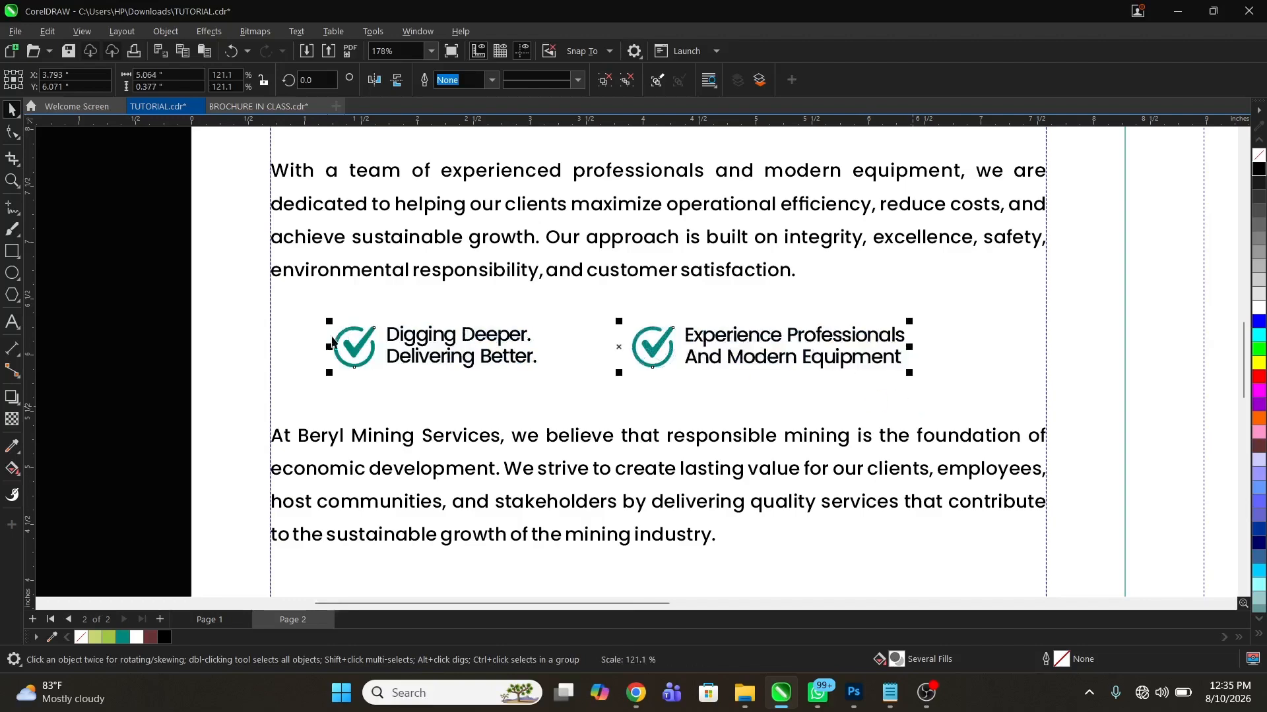
key("c")
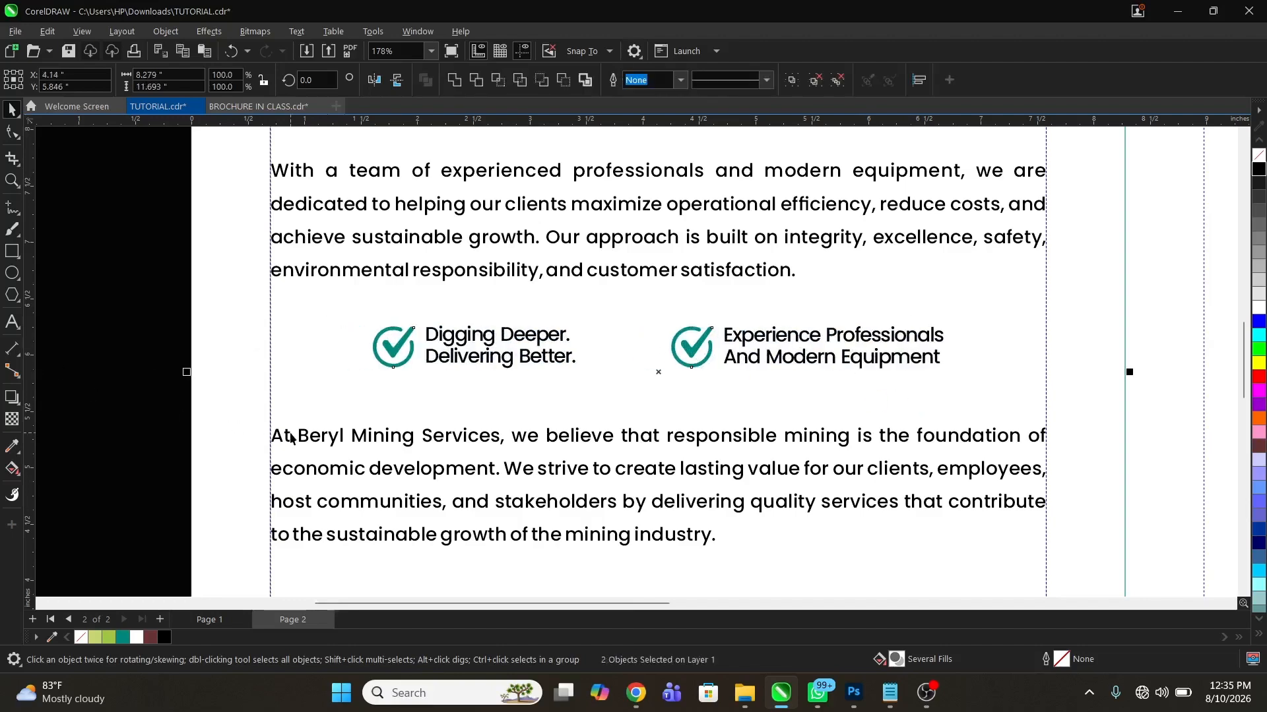
Remove one blank line above the third paragraph that begins "At Beryl Mining Services"
double_click(287, 431)
key("BackSpace")
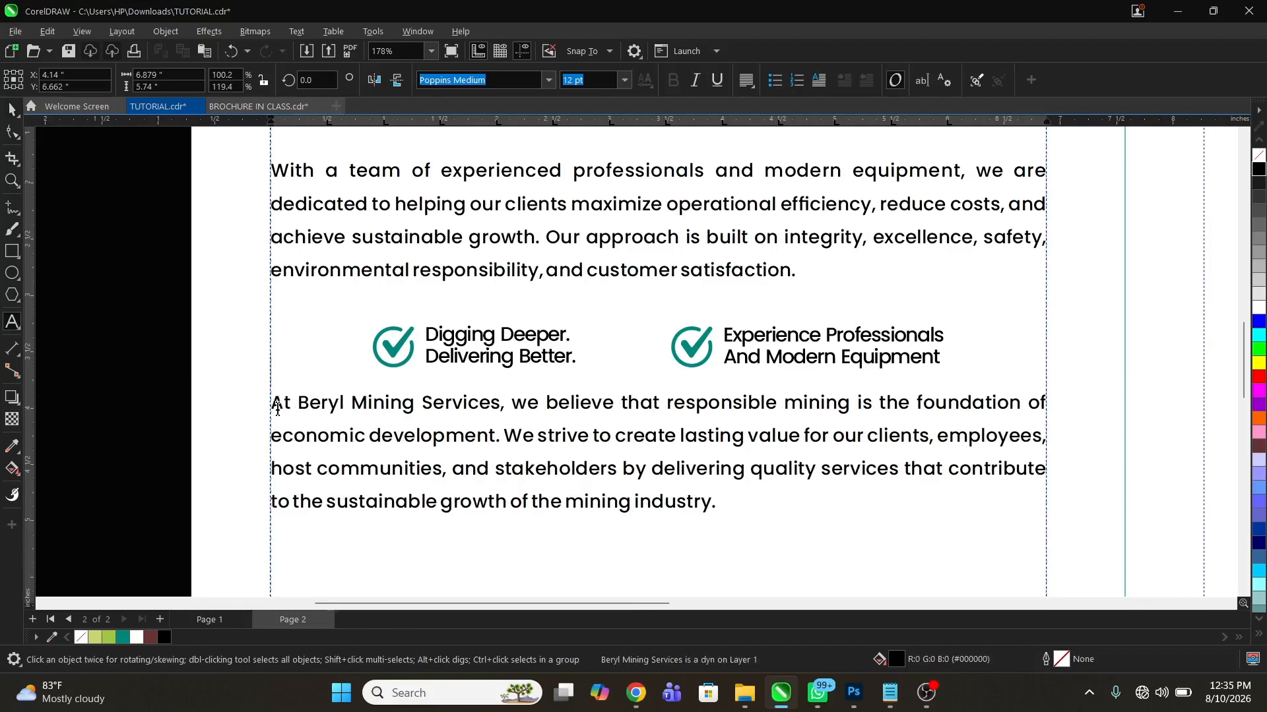
key("Escape")
Raise the callout group about 0.1 in within the gap between the paragraphs and shrink it slightly
left_click(488, 342)
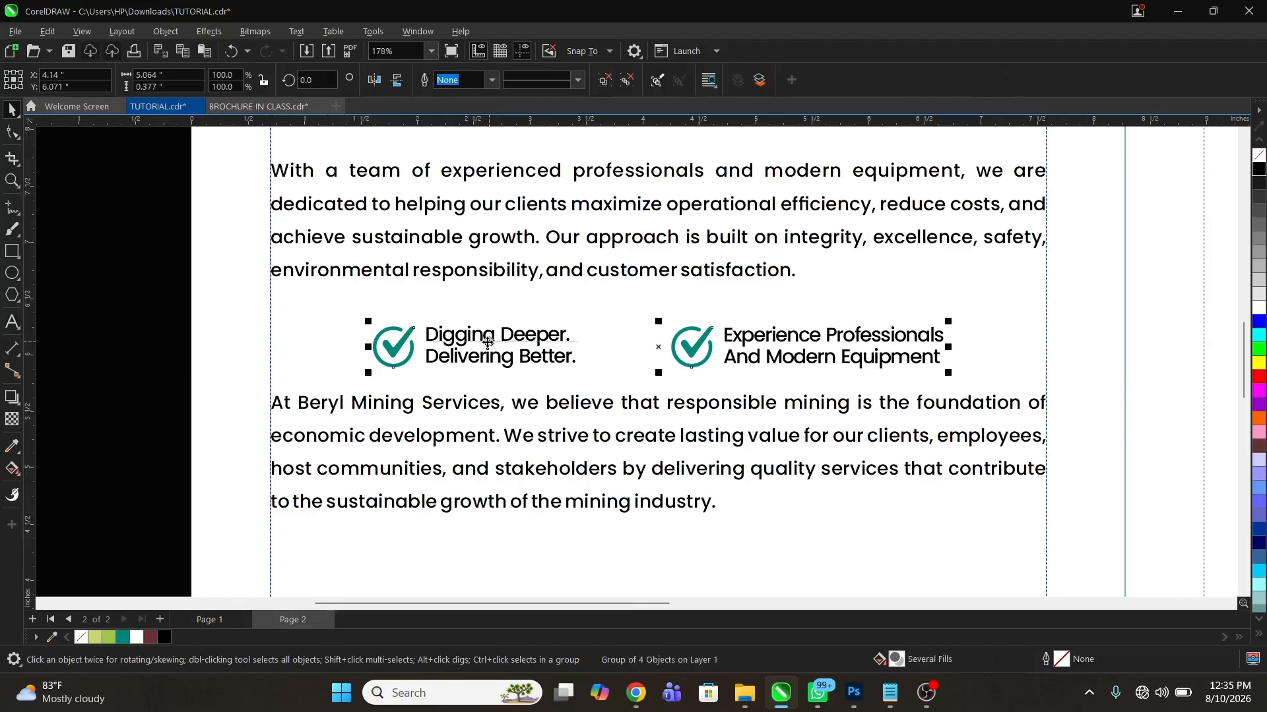
key("Up")
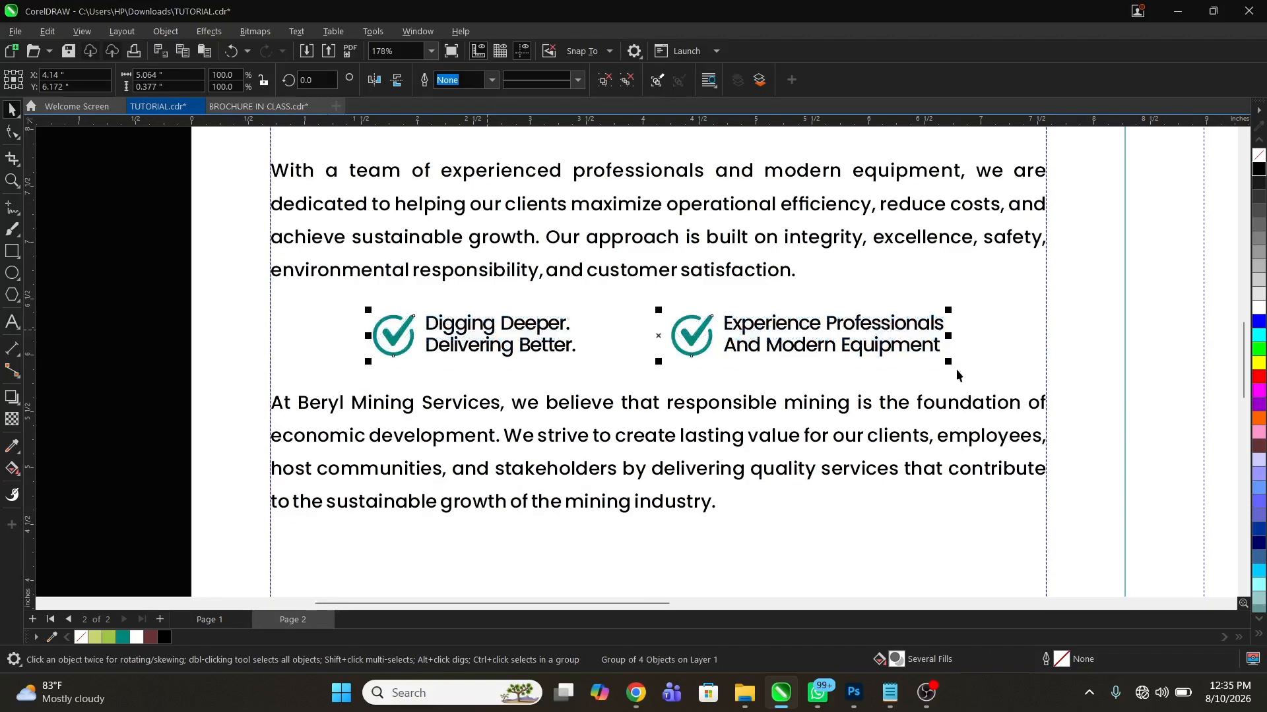
left_click_drag(948, 362, 934, 369)
Examine the page 2 spread's layout with the callouts placed between the body paragraphs
key("z")
scroll(643, 425, "down", 2)
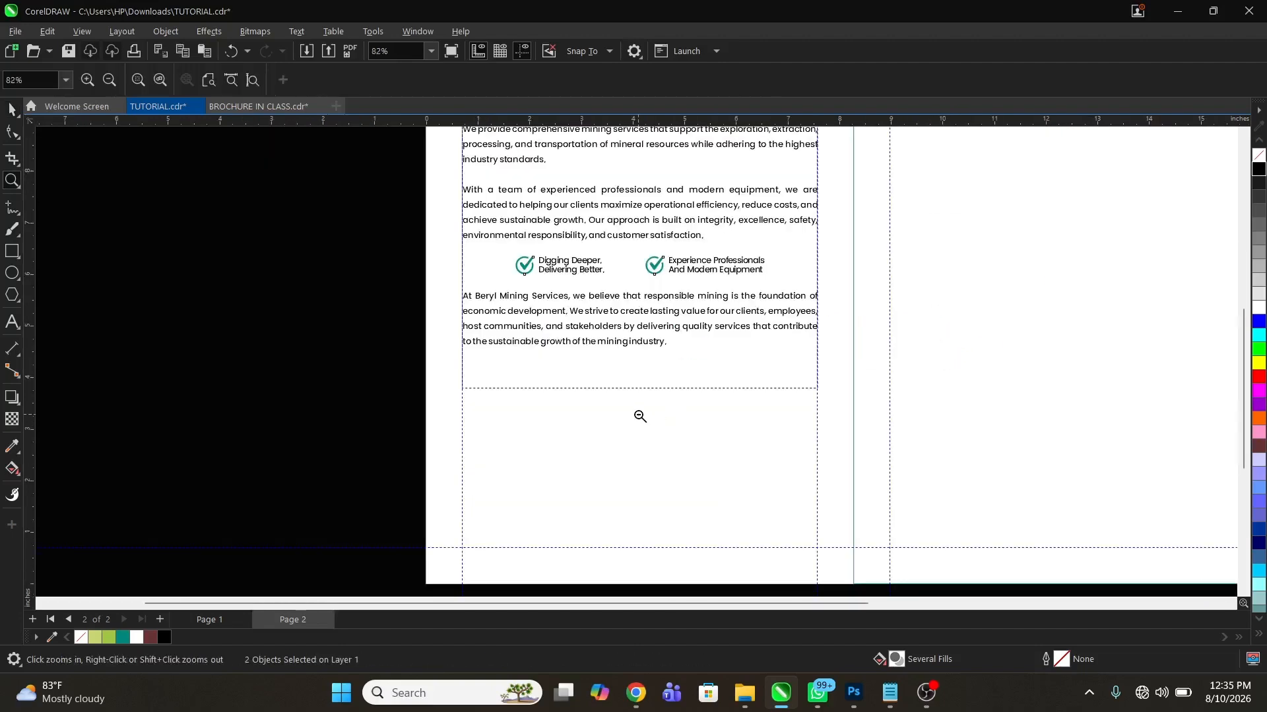
right_click(639, 416)
right_click(489, 352)
left_click_drag(417, 245, 595, 323)
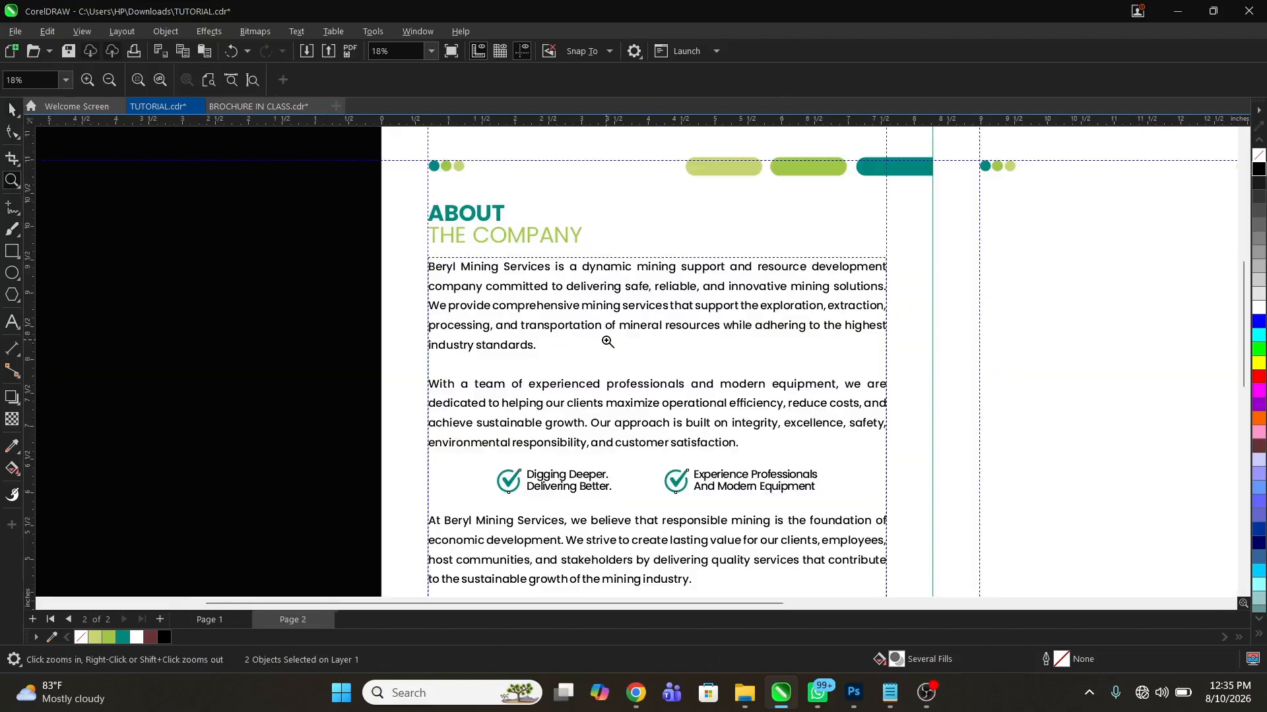
right_click(565, 267)
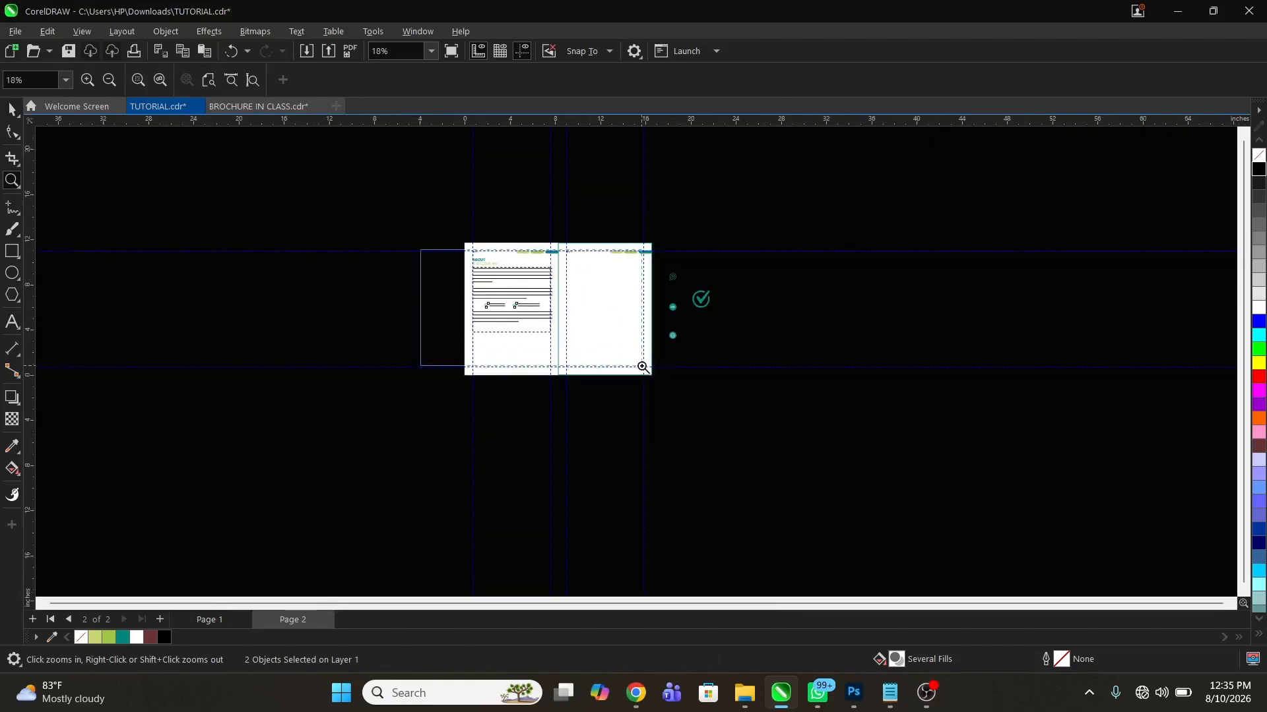
left_click_drag(420, 250, 643, 368)
key("space")
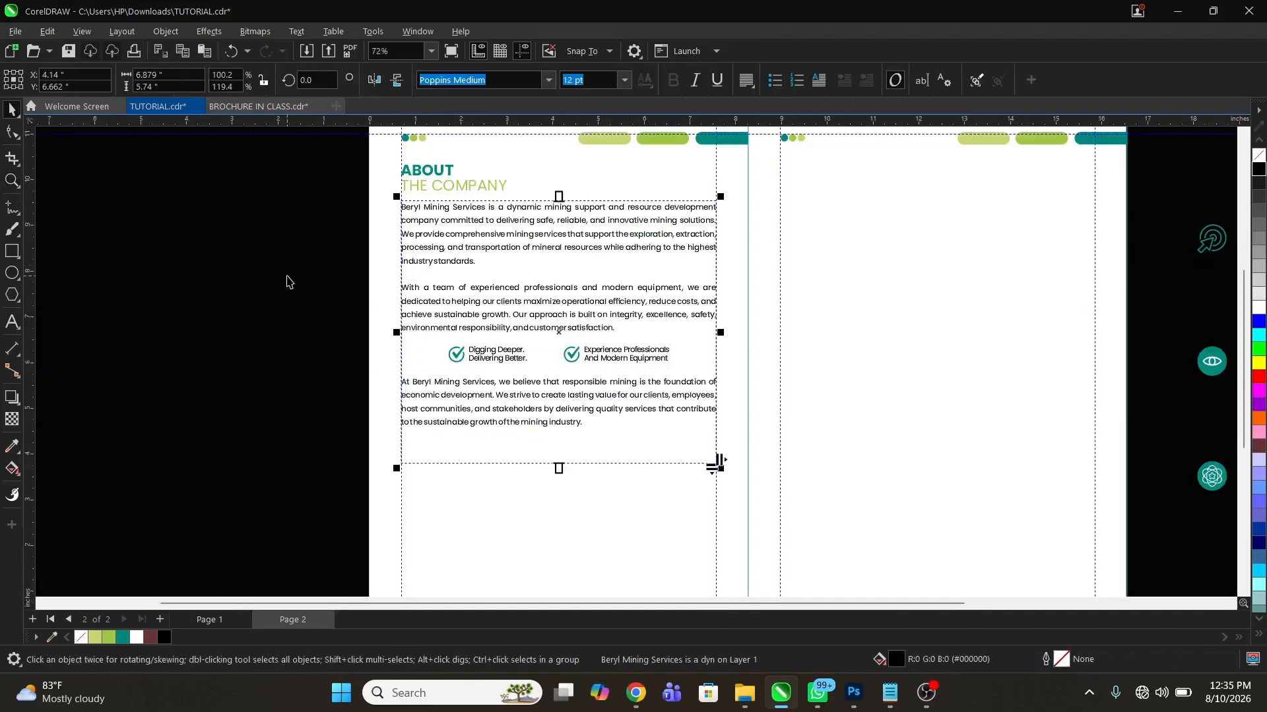
Tighten the line spacing of the About the Company body text, shortening its text frame to about 5.12 in
left_click(17, 131)
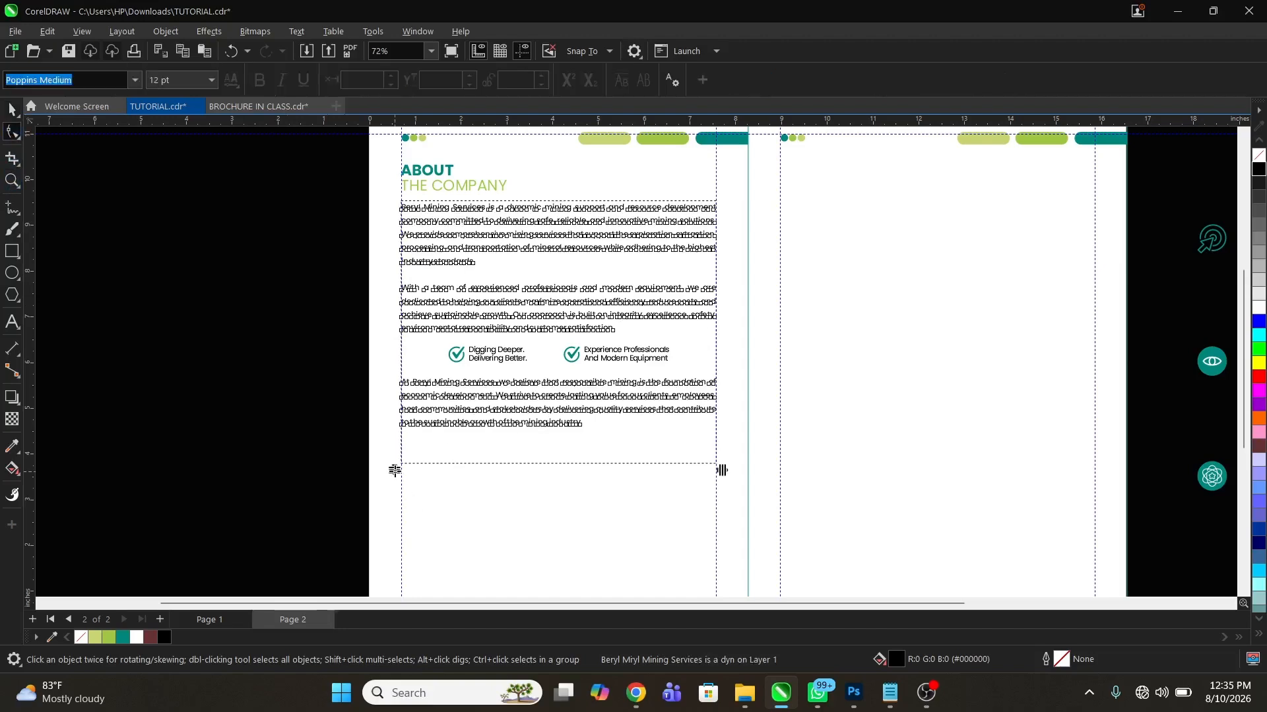
left_click_drag(395, 470, 406, 449)
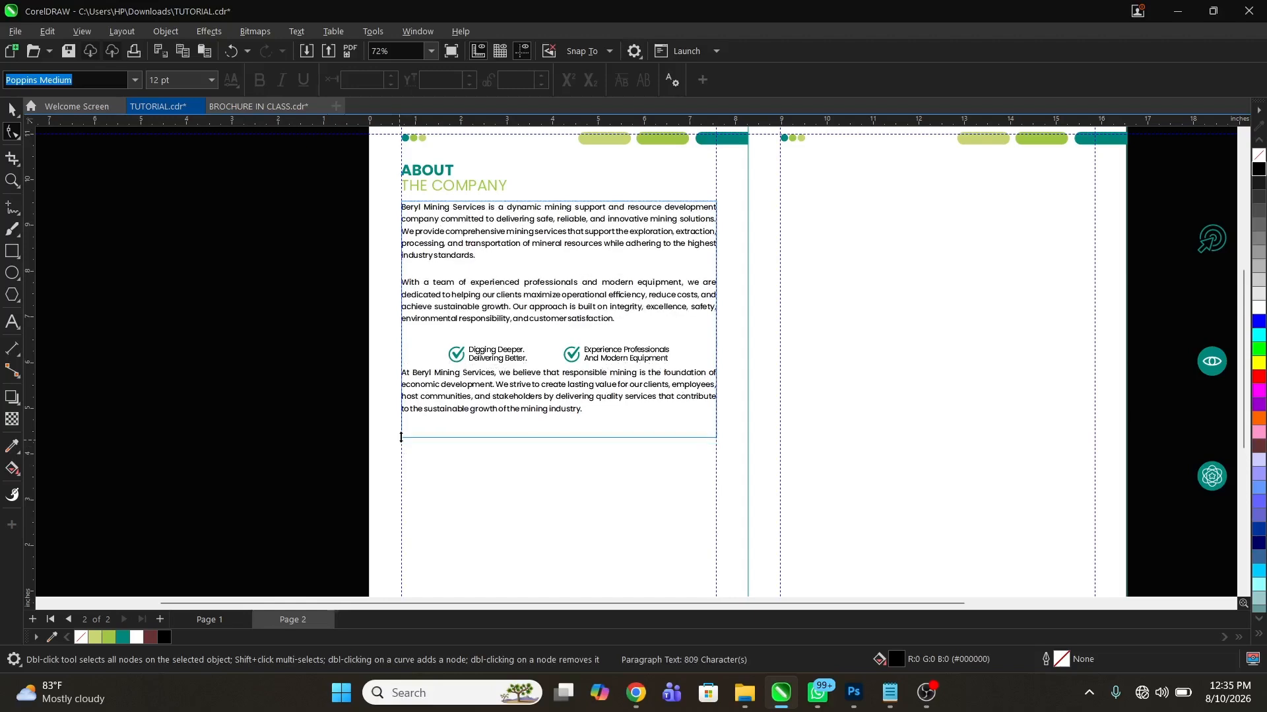
key("space")
left_click(288, 379)
Insert one blank line above the third paragraph that begins "At Beryl Mining Services"
key("z")
left_click_drag(302, 238, 775, 452)
key("F8")
left_click(842, 315)
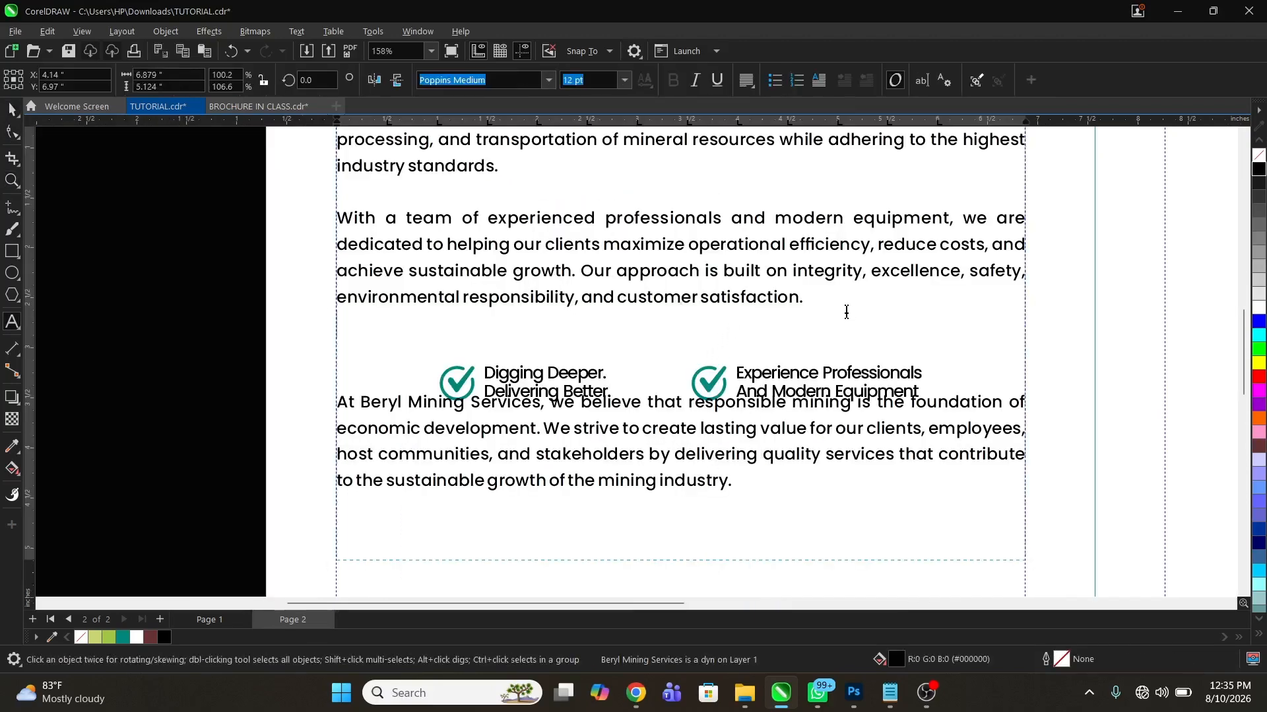
key("ctrl+space")
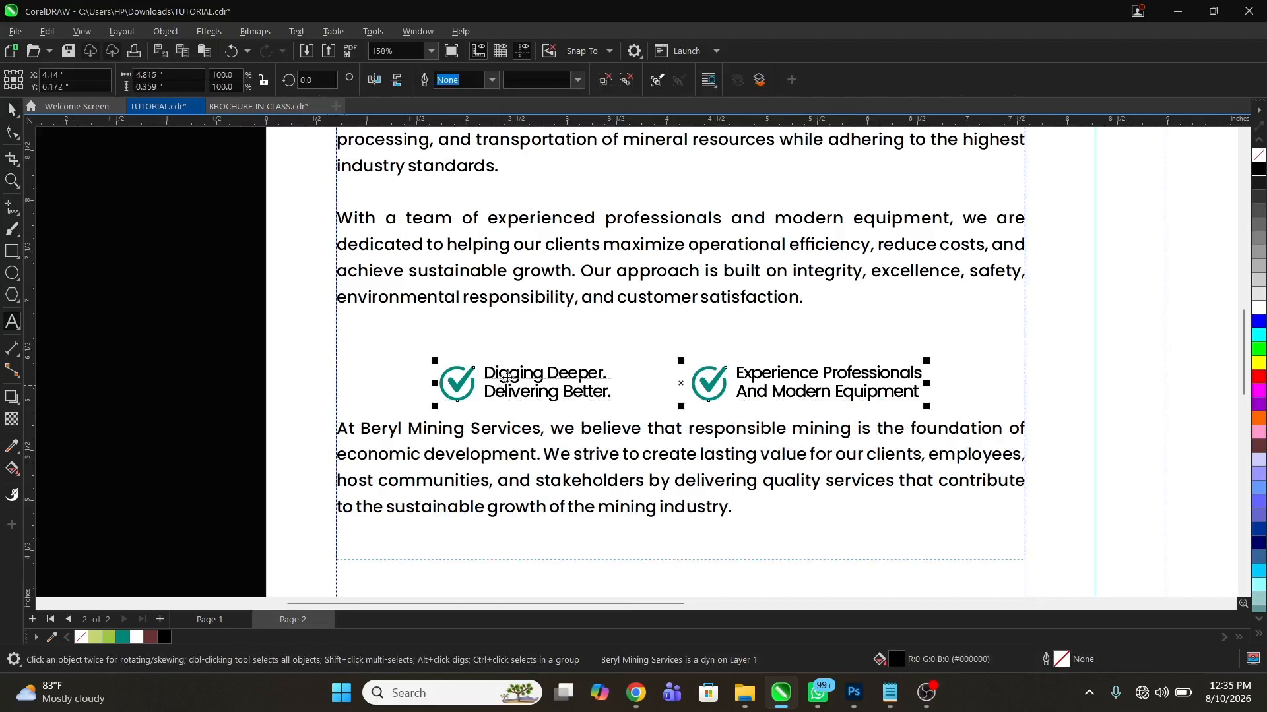
Raise the callout group about 0.24 in so it sits in the gap between the second and third paragraphs
left_click_drag(506, 385, 507, 362)
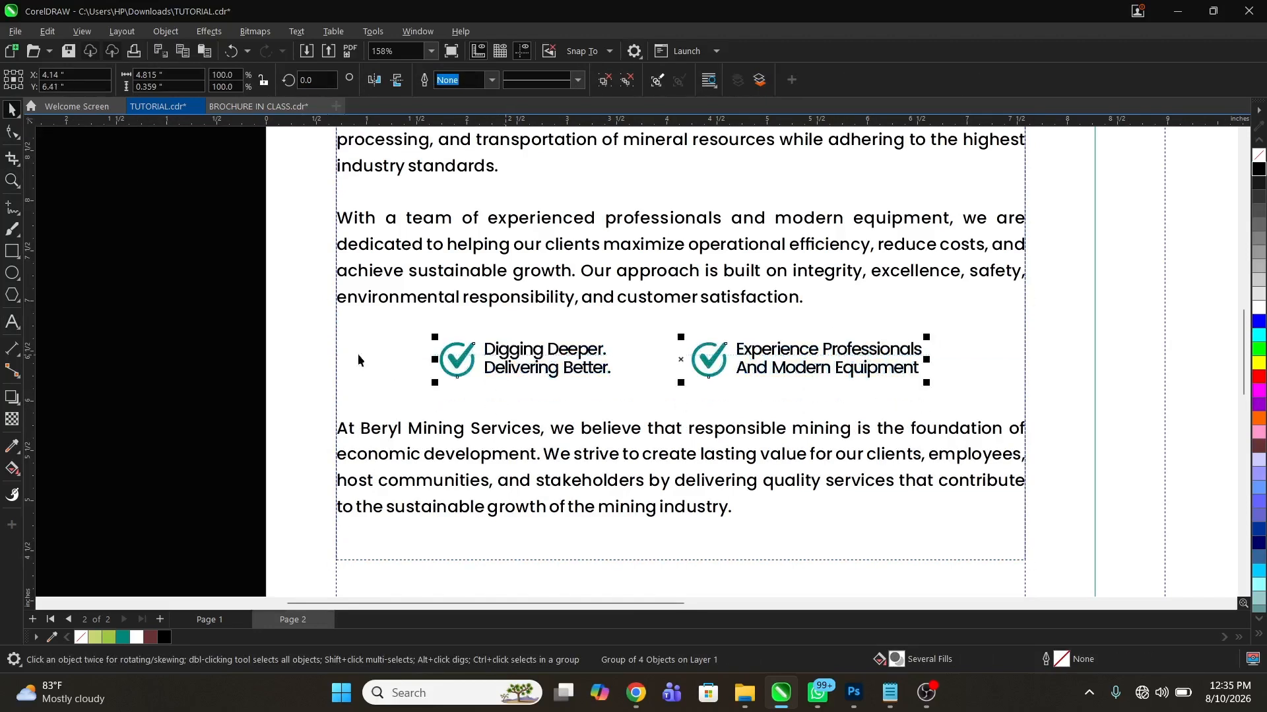
left_click(175, 360)
key("z")
right_click(660, 440)
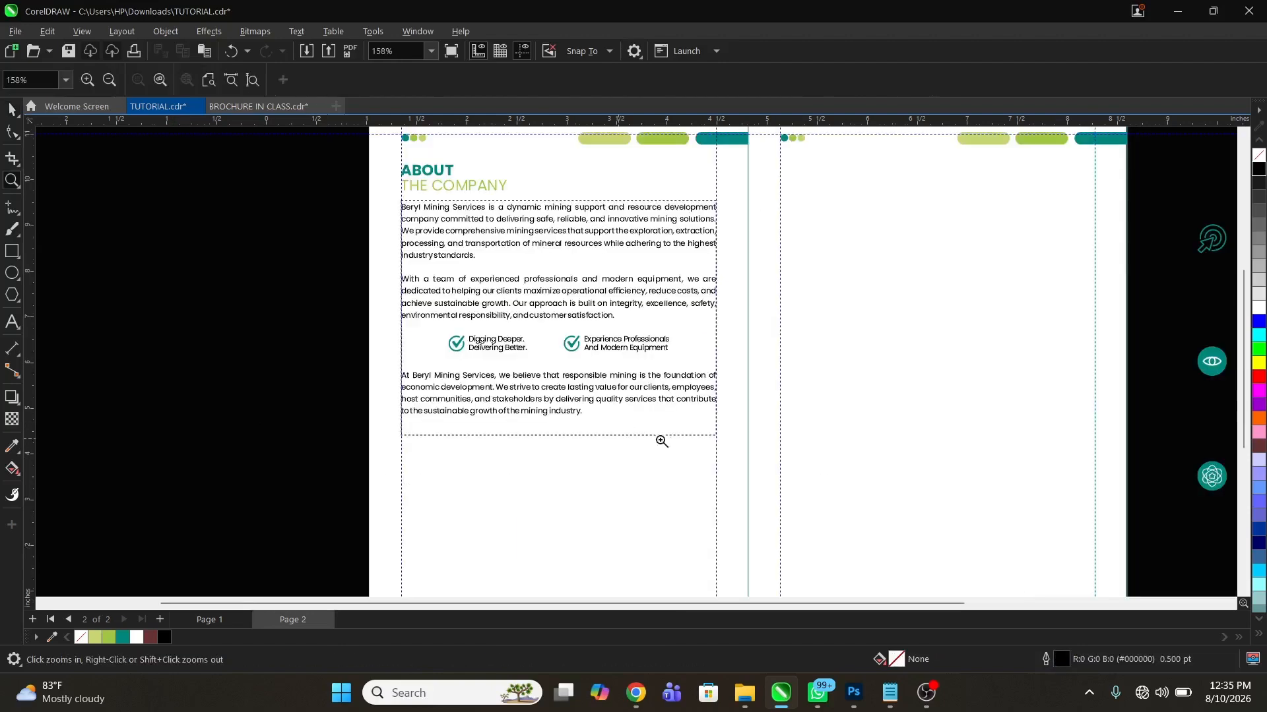
right_click(673, 432)
Draw a circle about 6.65 in wide below the body text, overhanging the lower page edge, and centre it horizontally on the left page
left_click_drag(412, 217, 653, 399)
left_click_drag(501, 297, 761, 545)
key("space")
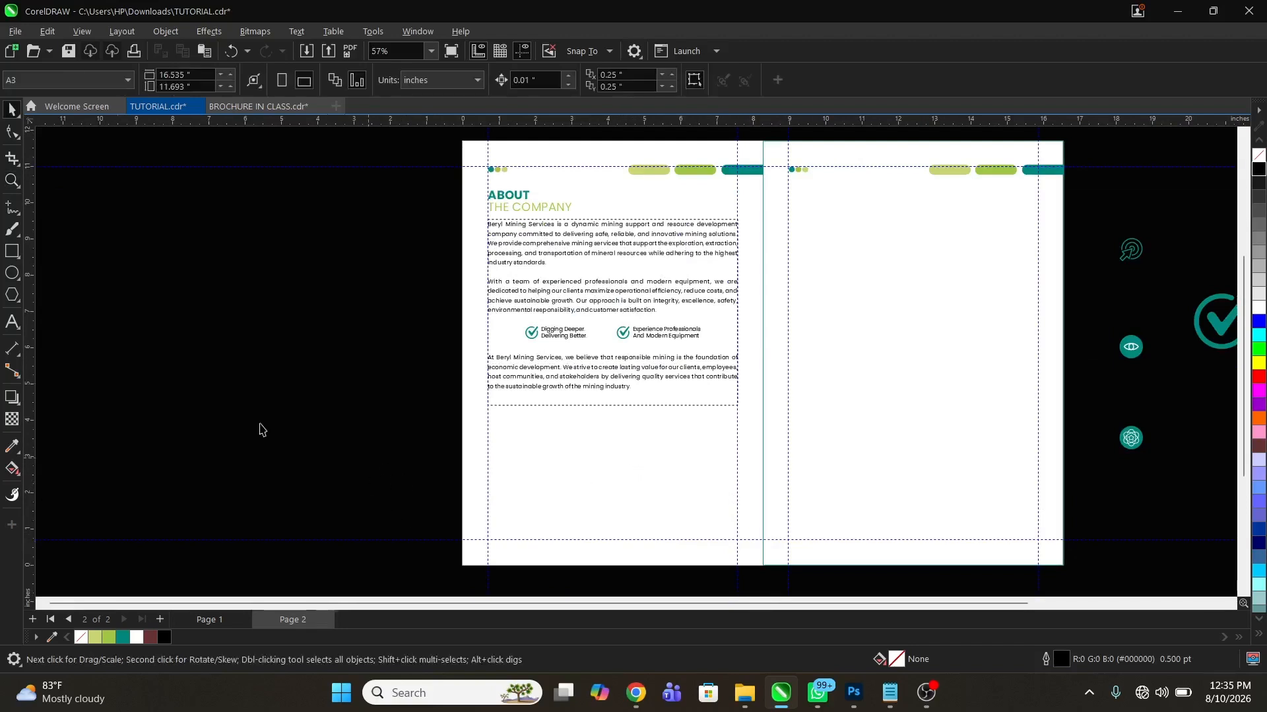
left_click(13, 272)
left_click_drag(531, 441, 748, 498)
left_click_drag(701, 438, 662, 414)
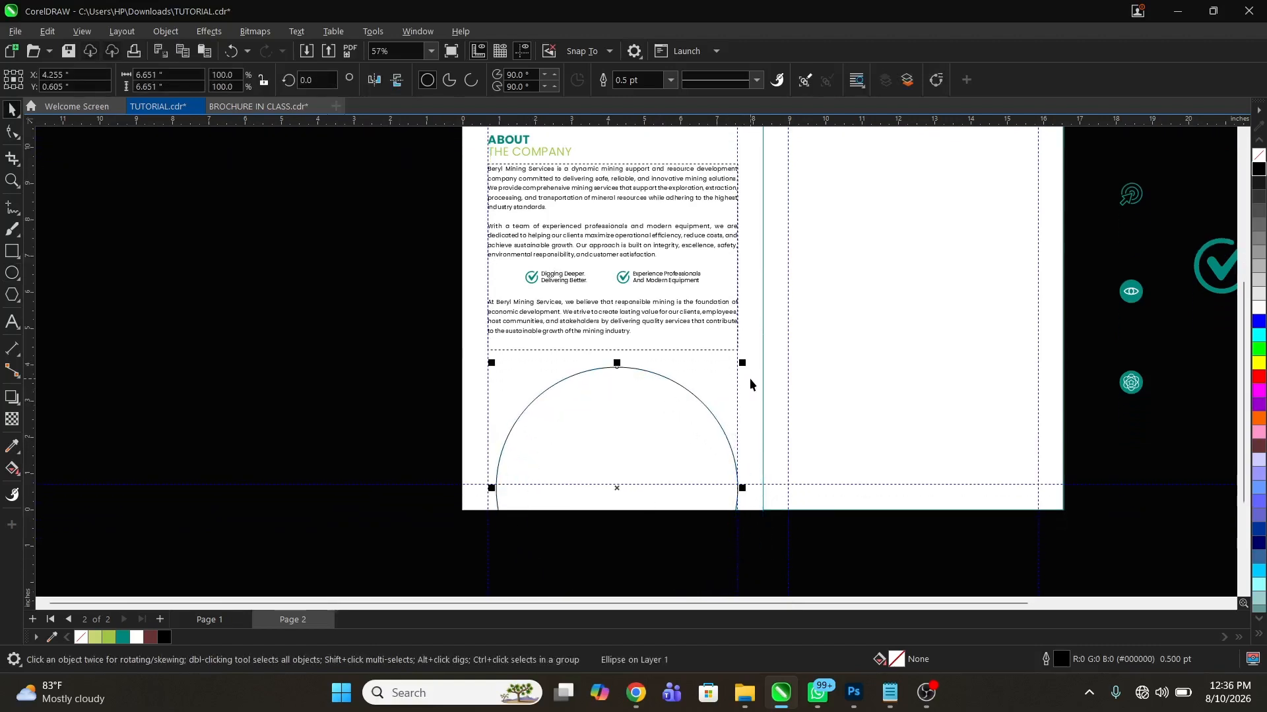
left_click(750, 384, "shift")
key("c")
left_click(611, 435)
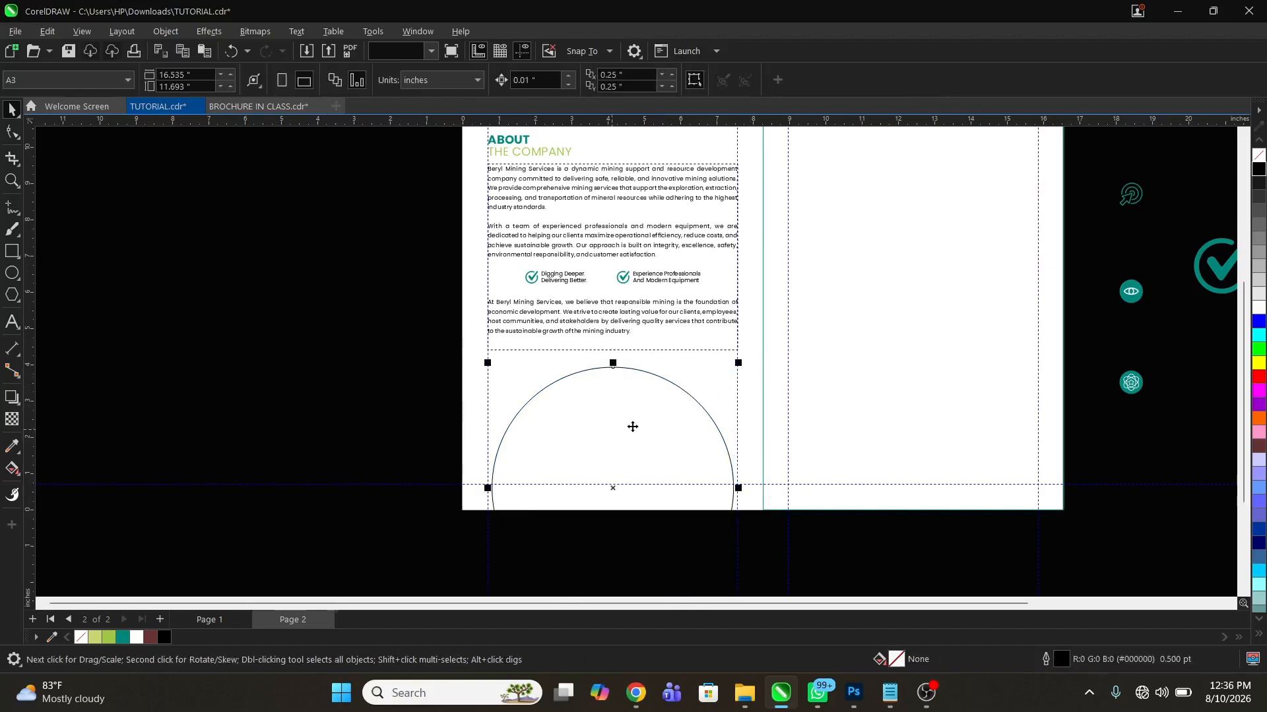
Enlarge the circle to about 6.94 in and place a copy about 0.4 in to the left and 0.33 in higher
left_click_drag(739, 365, 744, 357)
left_click_drag(387, 328, 789, 552)
key("space")
left_click_drag(789, 357, 765, 335)
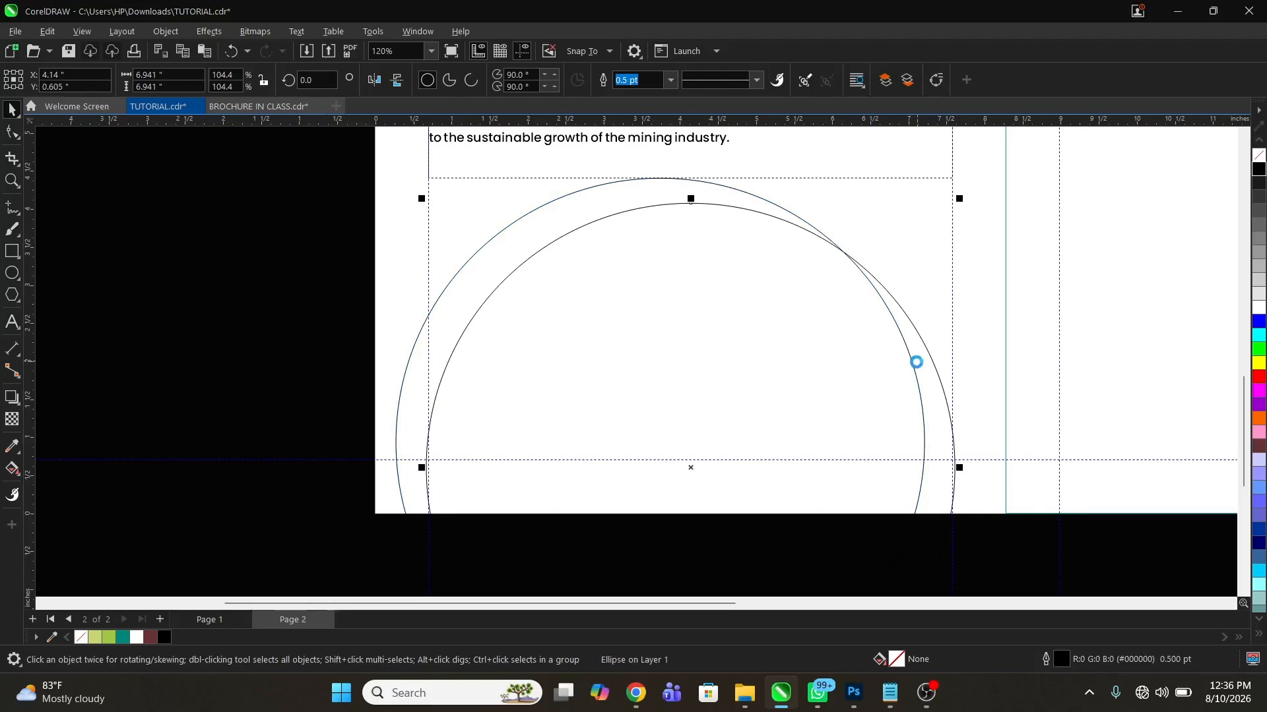
key("z")
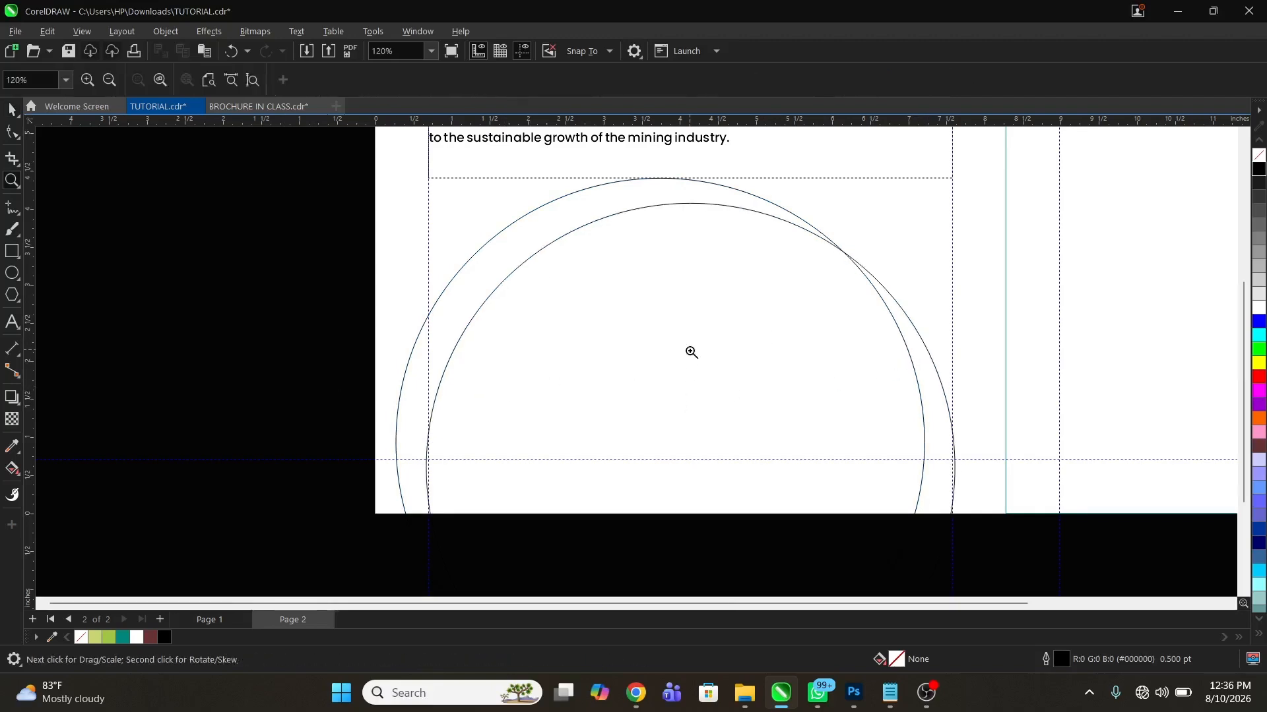
scroll(693, 350, "down", 3)
key("space")
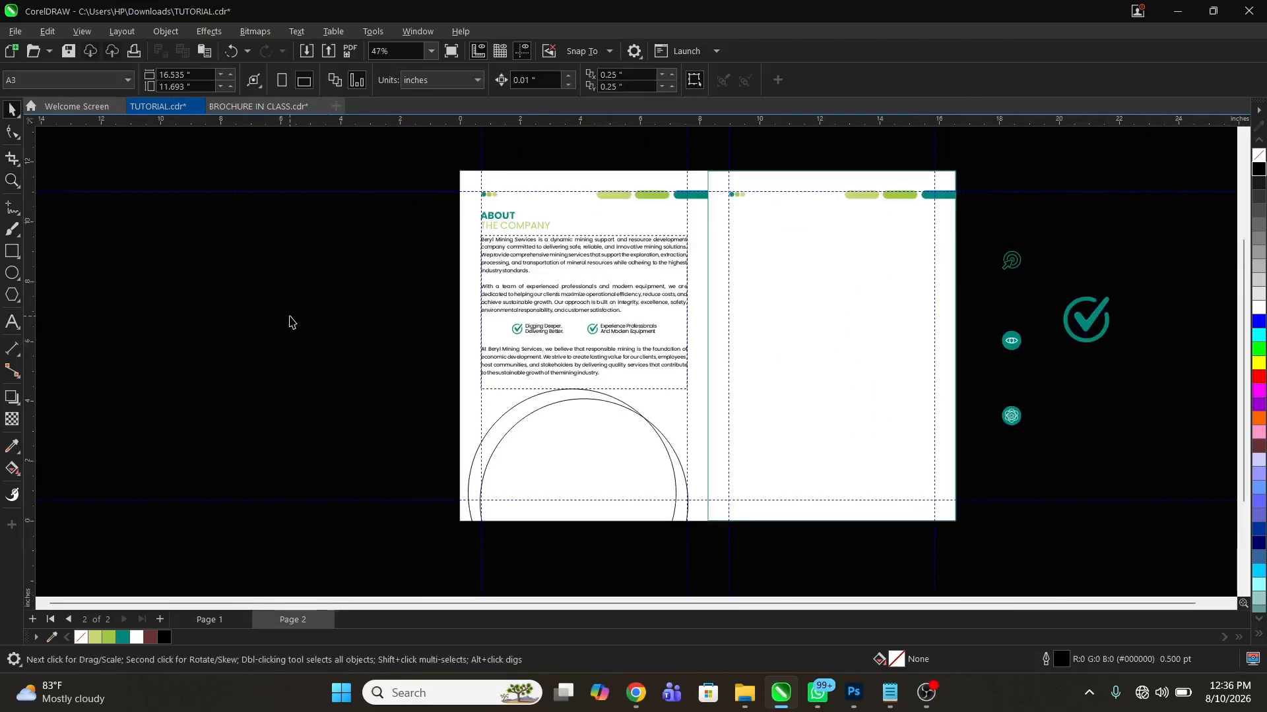
Import BG 3, BG 4 and BG 5 from the PROFILE COVER MATERIALS folder and place them on both sides of the spread
right_click(300, 322)
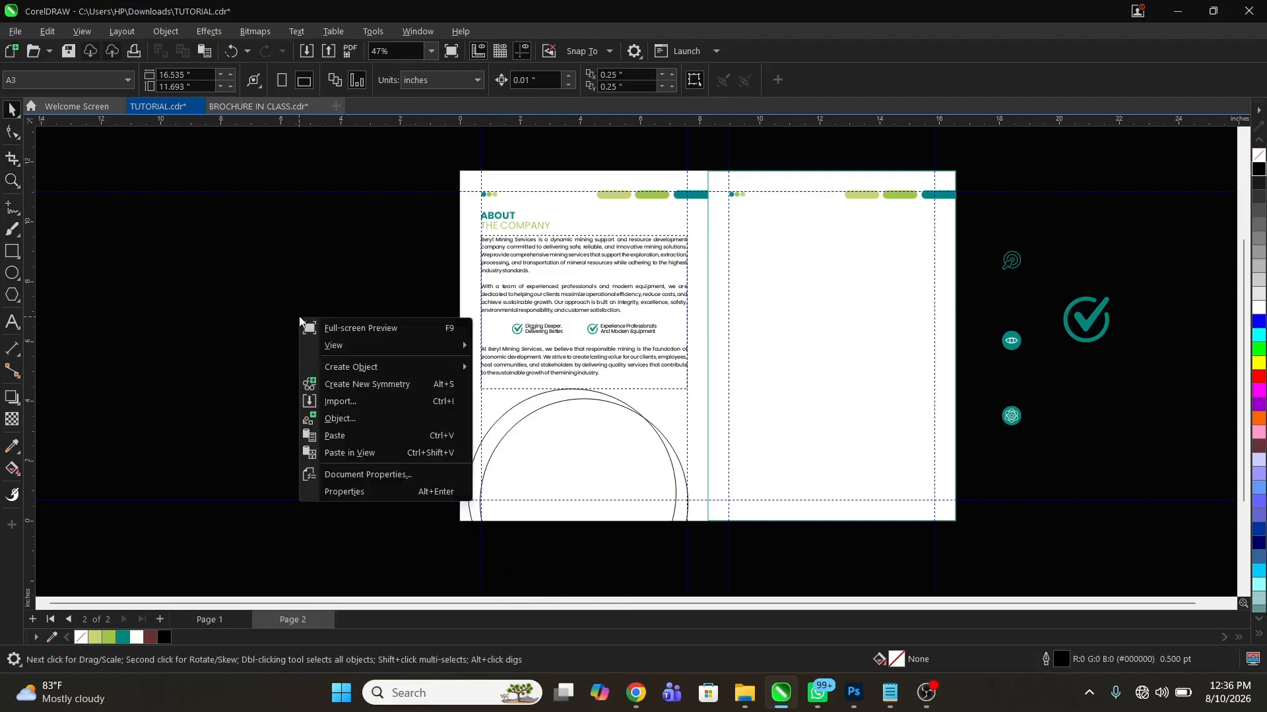
left_click(352, 401)
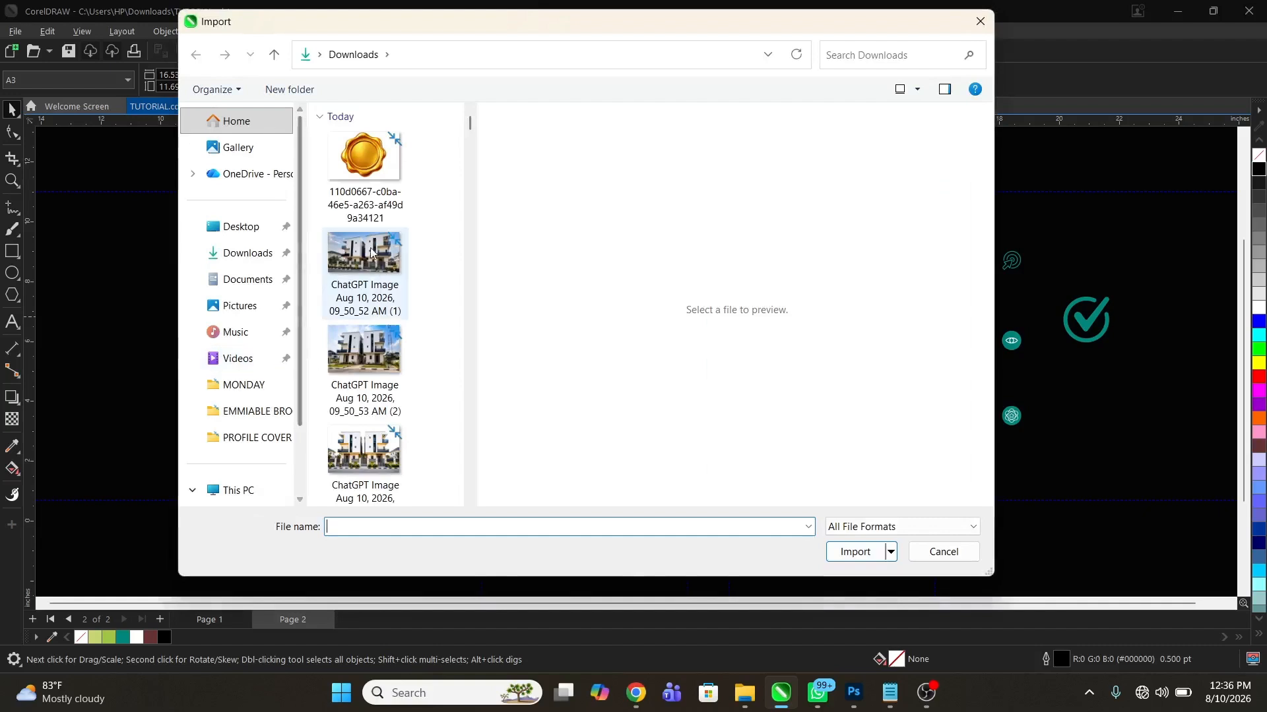
left_click(270, 435)
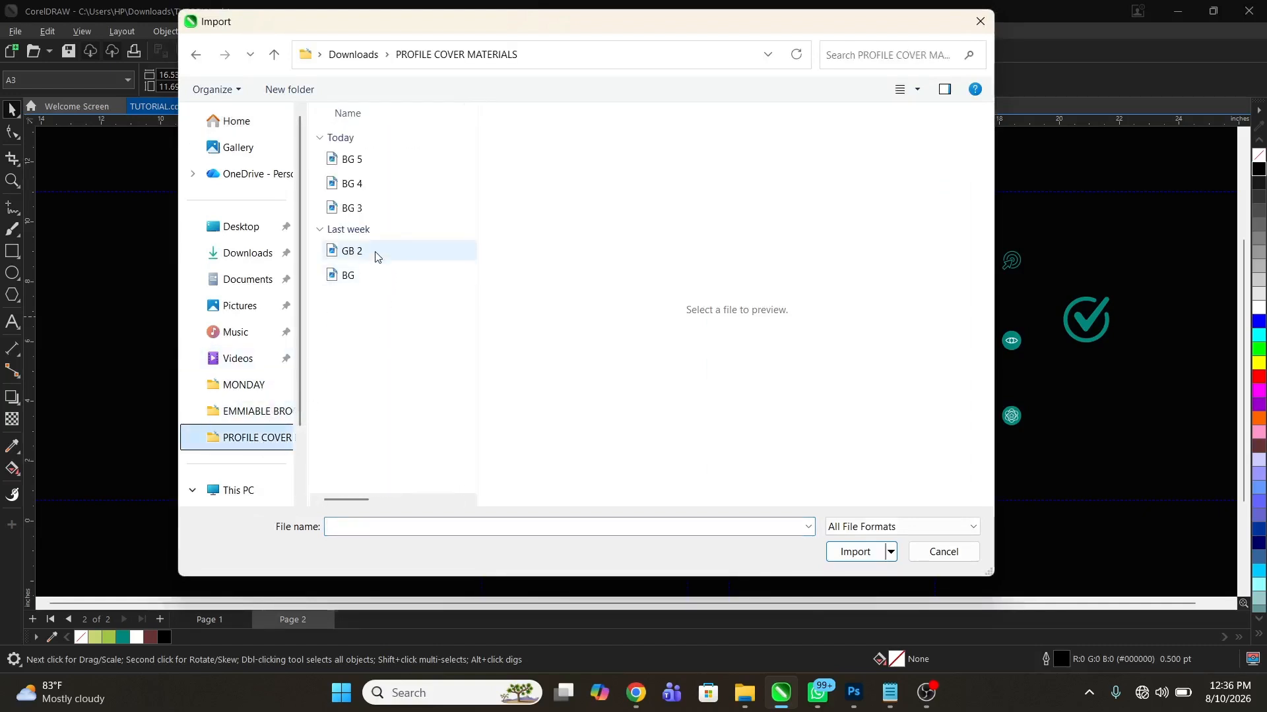
left_click(365, 208)
left_click(367, 185, "shift")
left_click(363, 162, "shift")
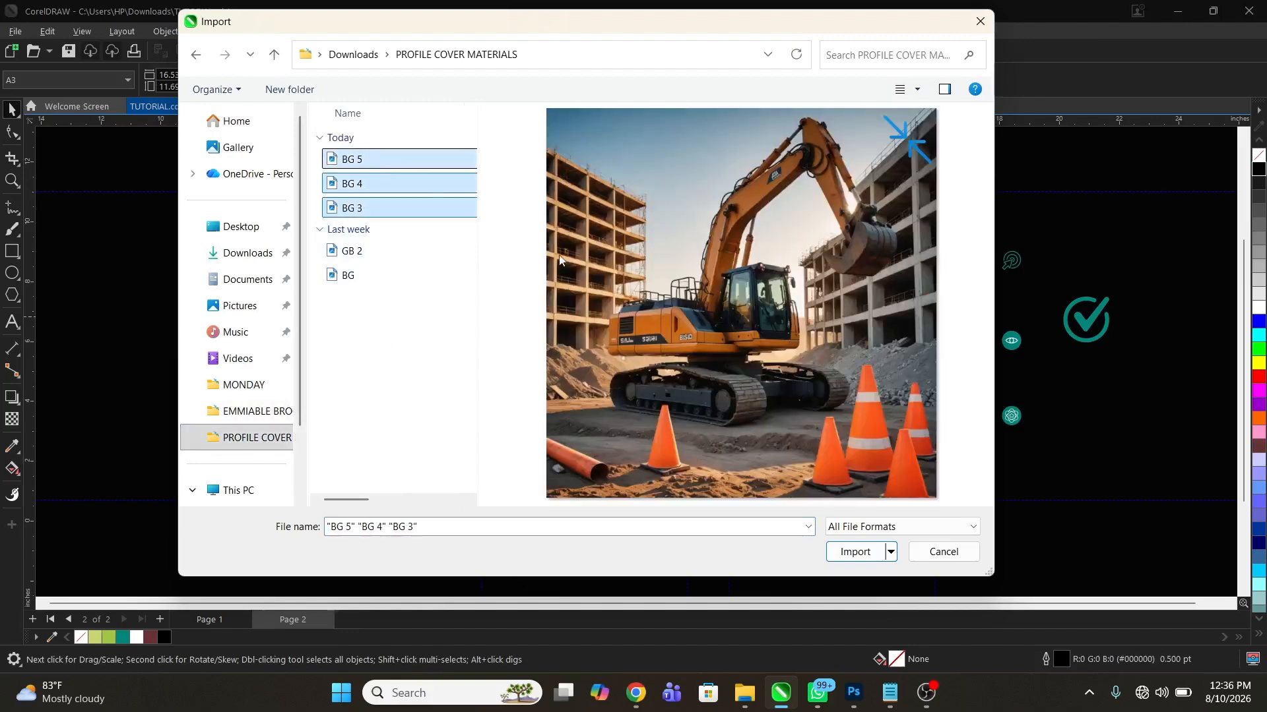
left_click(859, 552)
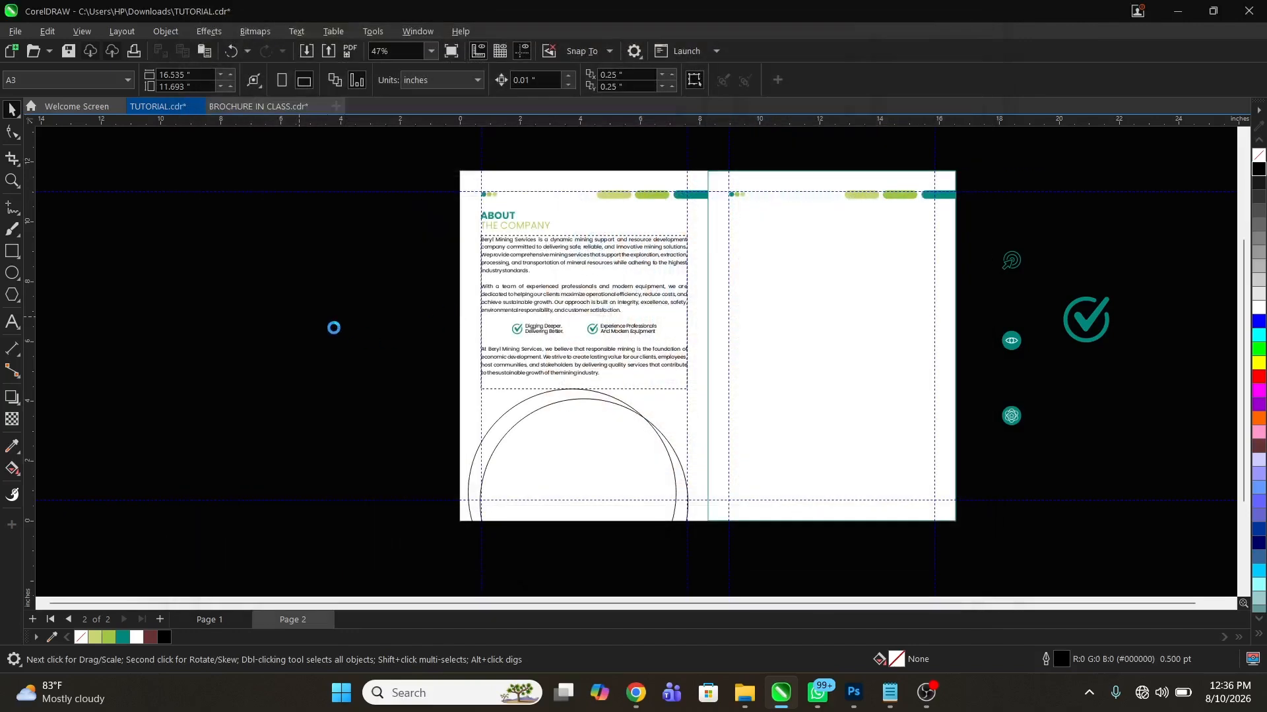
left_click_drag(294, 303, 430, 439)
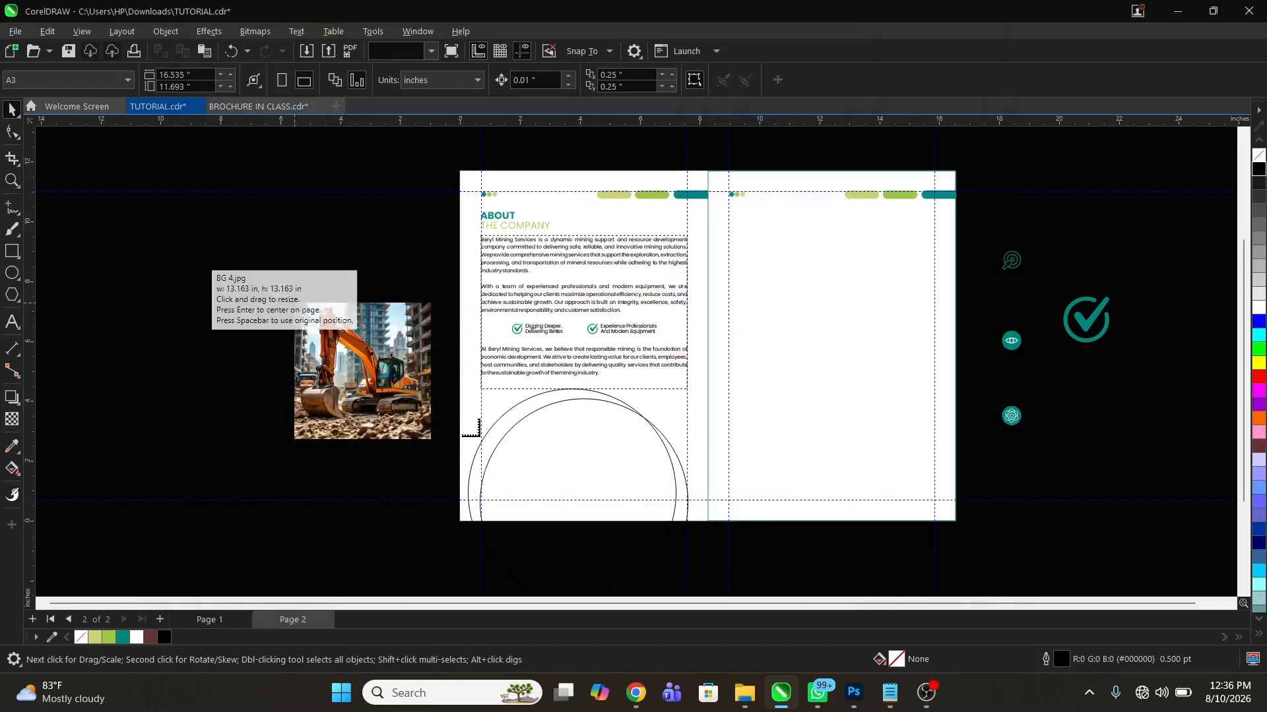
left_click_drag(195, 262, 340, 406)
left_click_drag(1012, 293, 1137, 480)
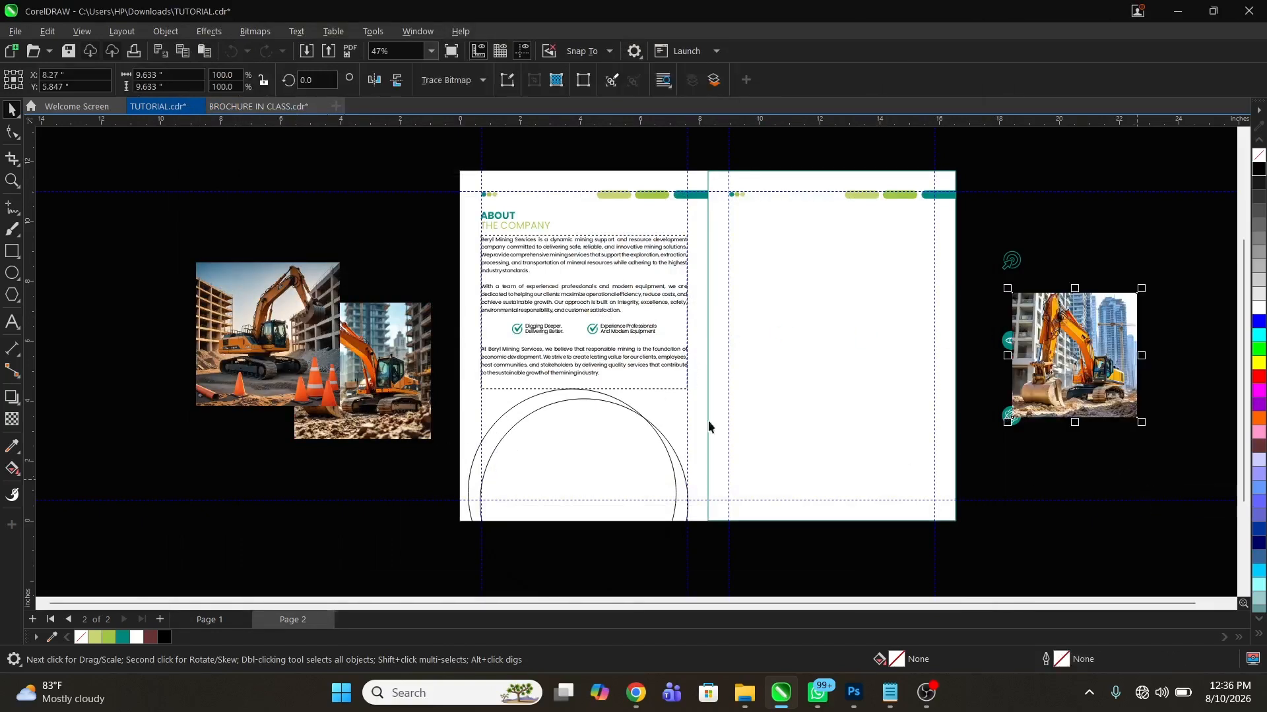
Move the three excavator photos over to the right page, with BG 3 across its lower right corner
left_click_drag(275, 333, 965, 235)
left_click_drag(390, 354, 954, 270)
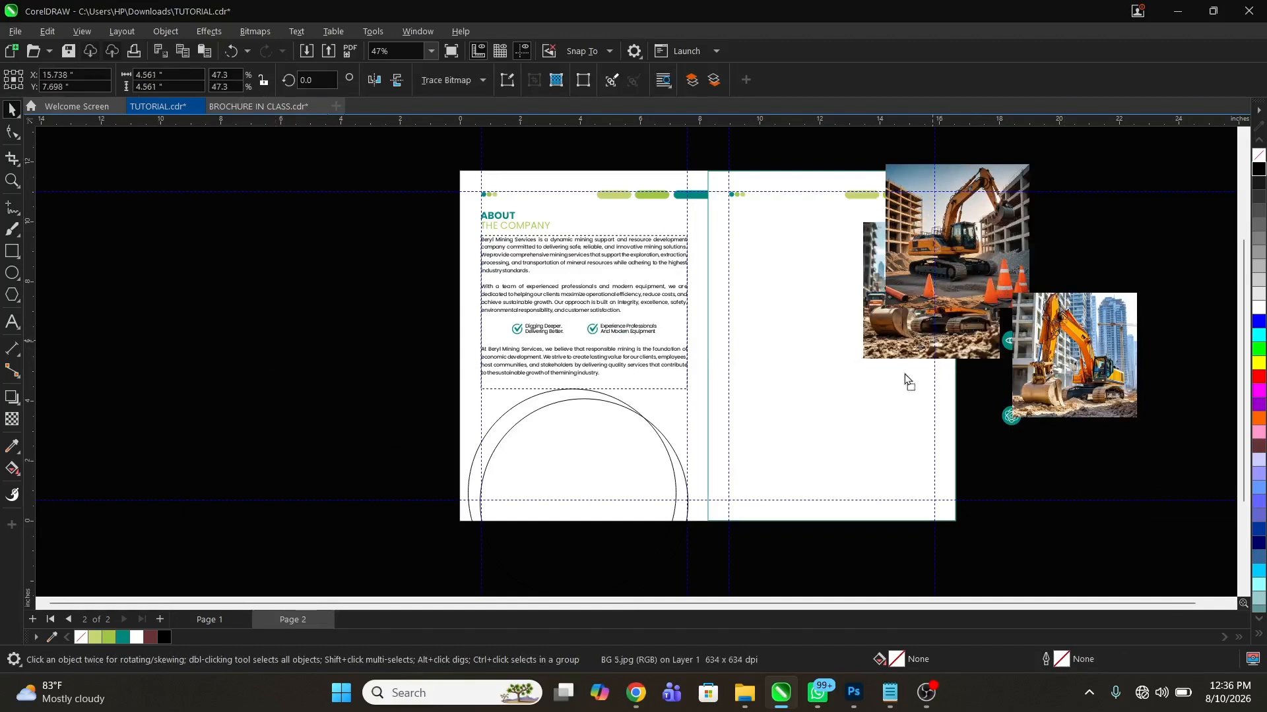
left_click_drag(905, 381, 824, 446)
left_click_drag(1066, 361, 919, 516)
PowerClip the BG 3 photo inside the original circle centred on the left page
right_click(920, 515)
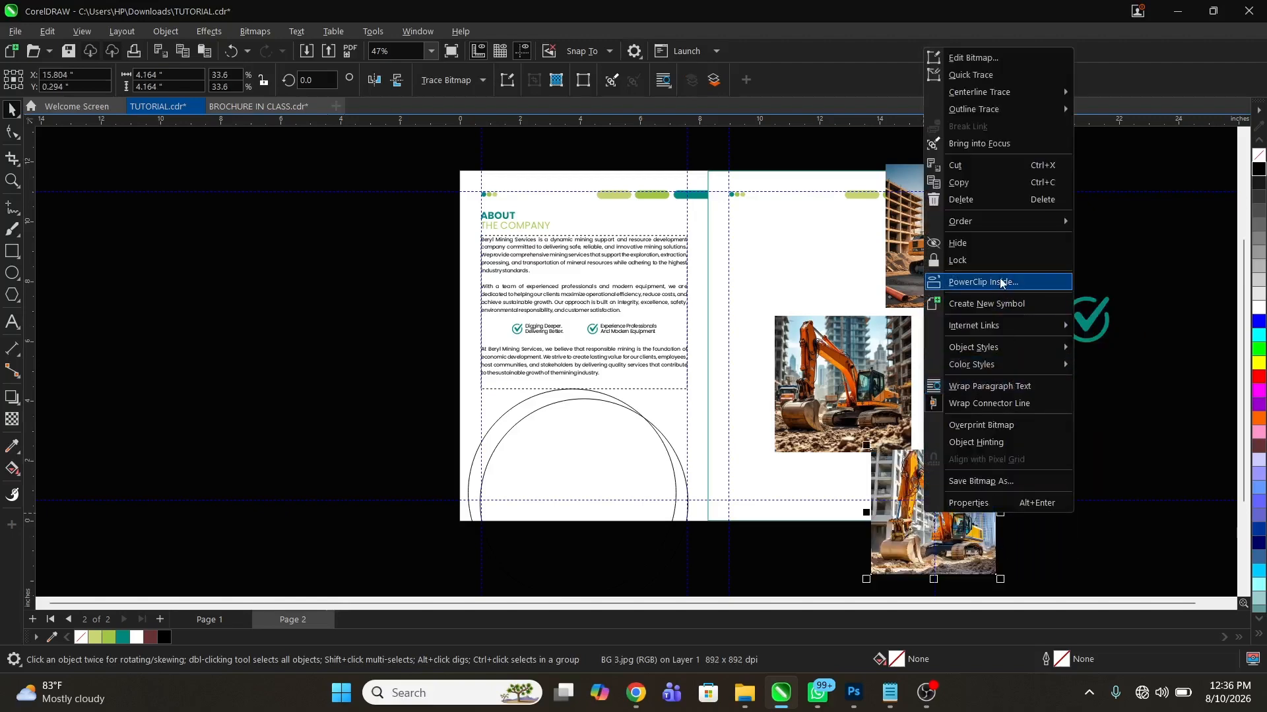
left_click(983, 282)
left_click(490, 434)
key("z")
left_click_drag(382, 359, 758, 593)
Enlarge the clipped photo to about 7.44 in and move it up about 2.4 in within the circle
left_click(648, 323, "alt")
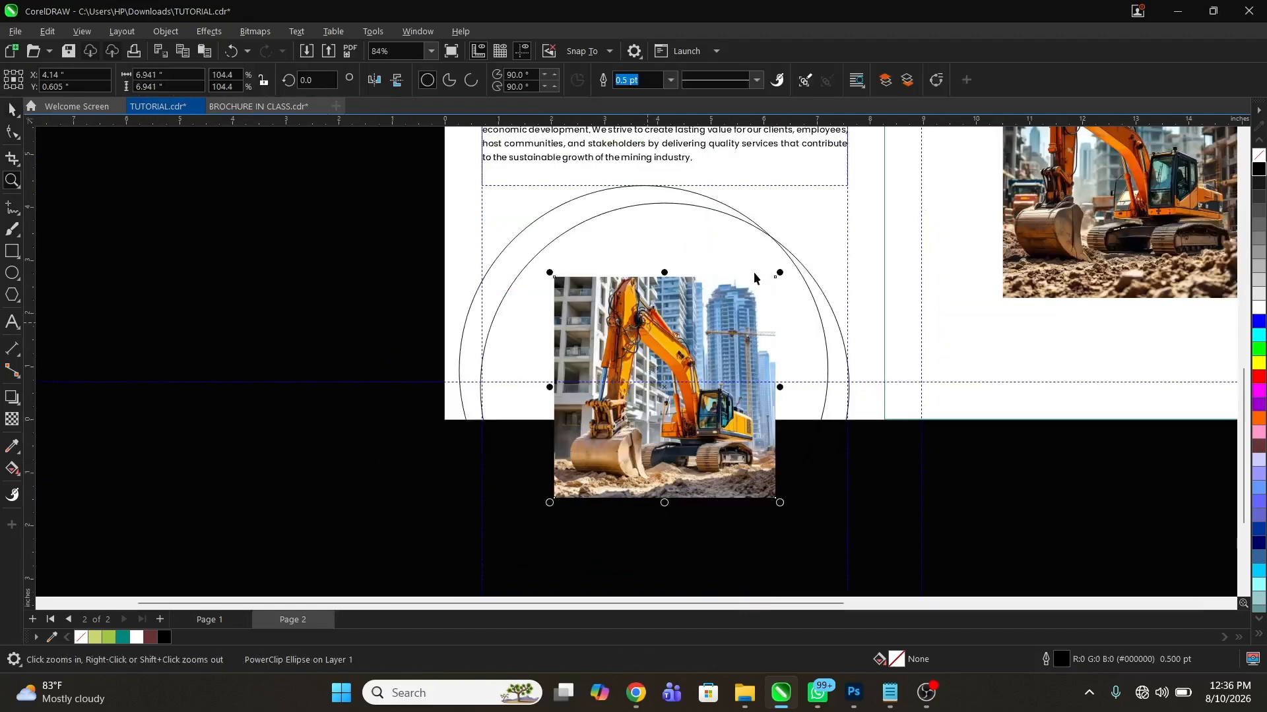
left_click_drag(778, 274, 909, 184)
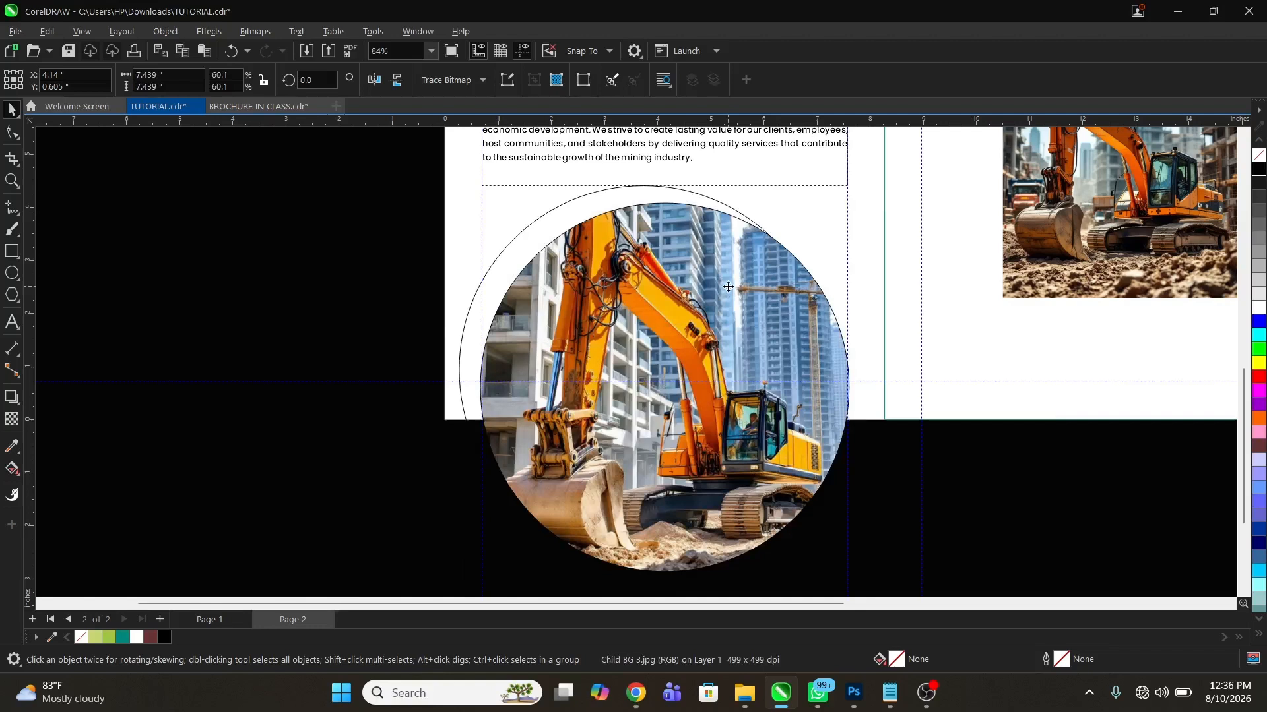
left_click(727, 289)
left_click(723, 291)
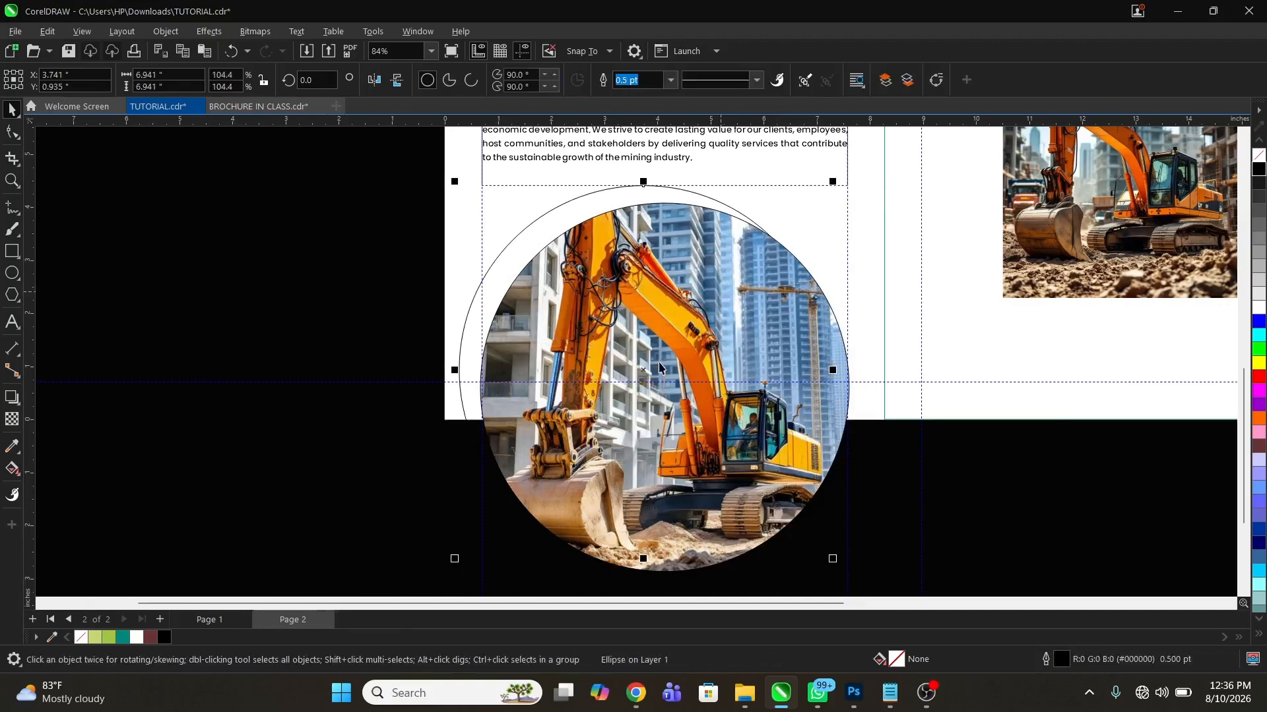
left_click(251, 412)
left_click(671, 308)
left_click(671, 309, "ctrl")
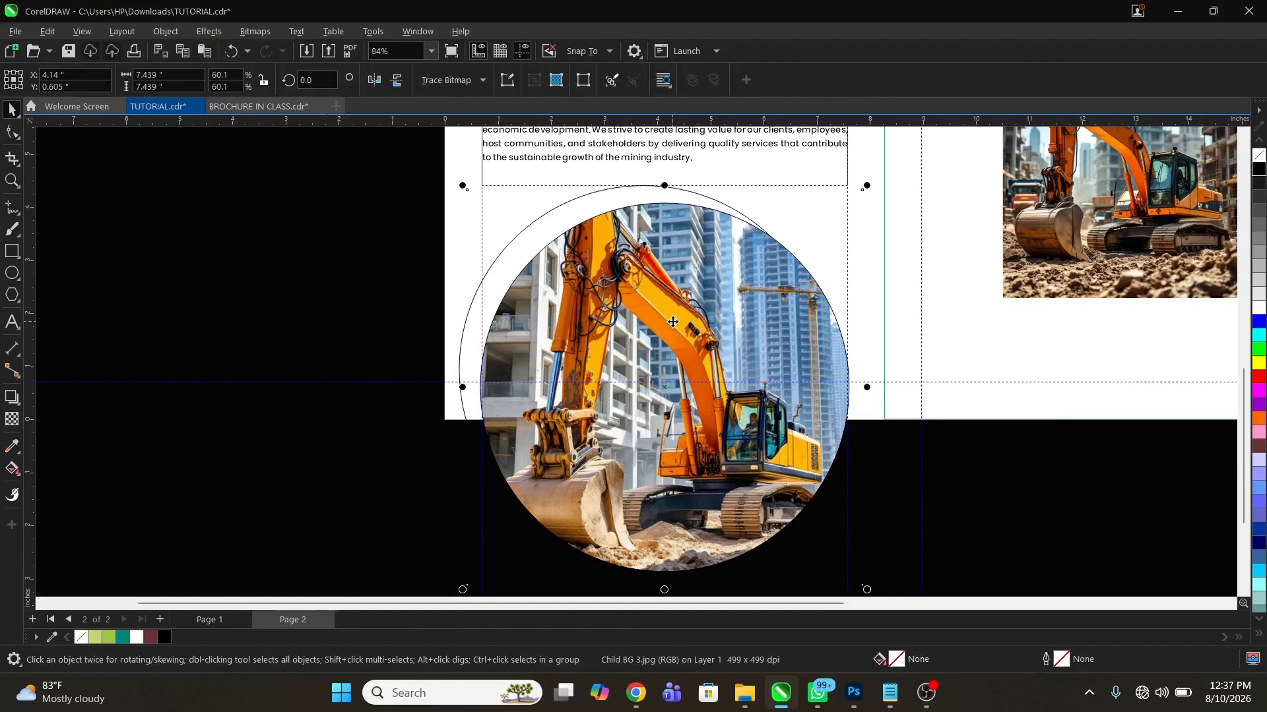
mouse_move(672, 321)
left_mouse_down()
mouse_move(673, 253)
mouse_move(690, 266)
mouse_move(683, 309)
left_mouse_up()
Give the photo circle a white outline, and fill the offset circle behind it with green #9FC644 and no outline
left_click(475, 298)
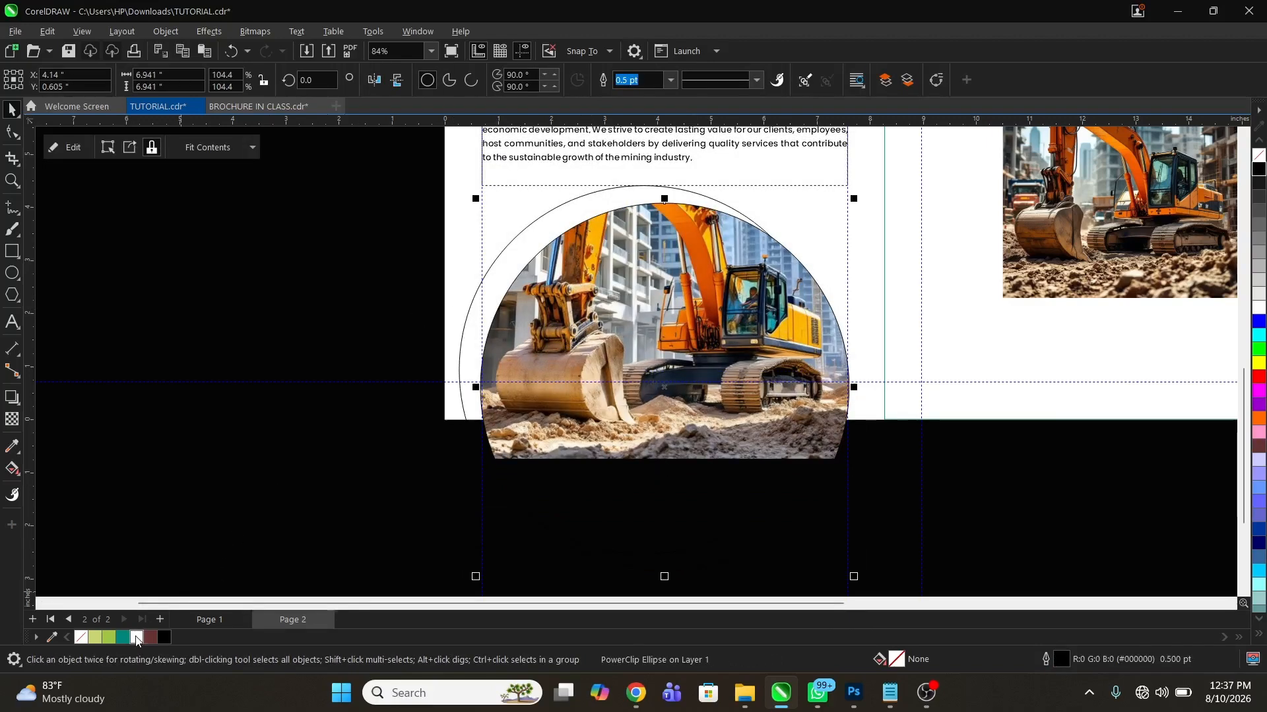
left_click(229, 469)
left_click(506, 261)
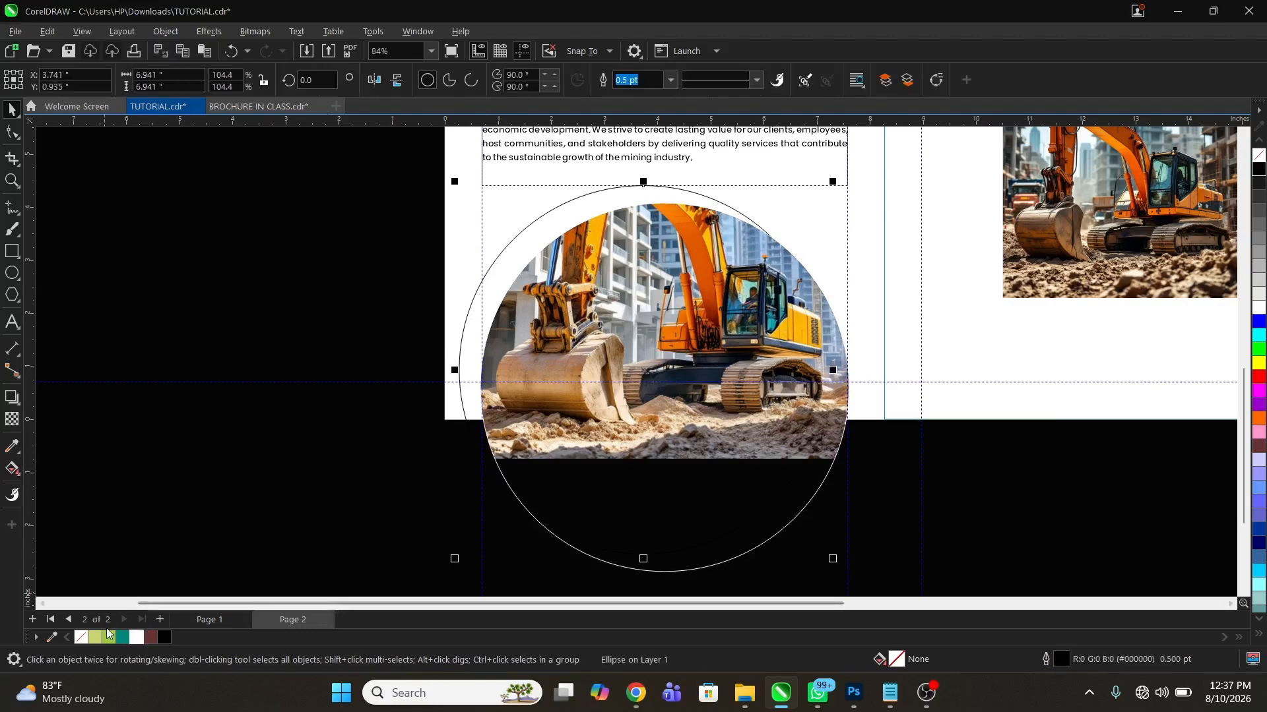
left_click(108, 636)
right_click(80, 638)
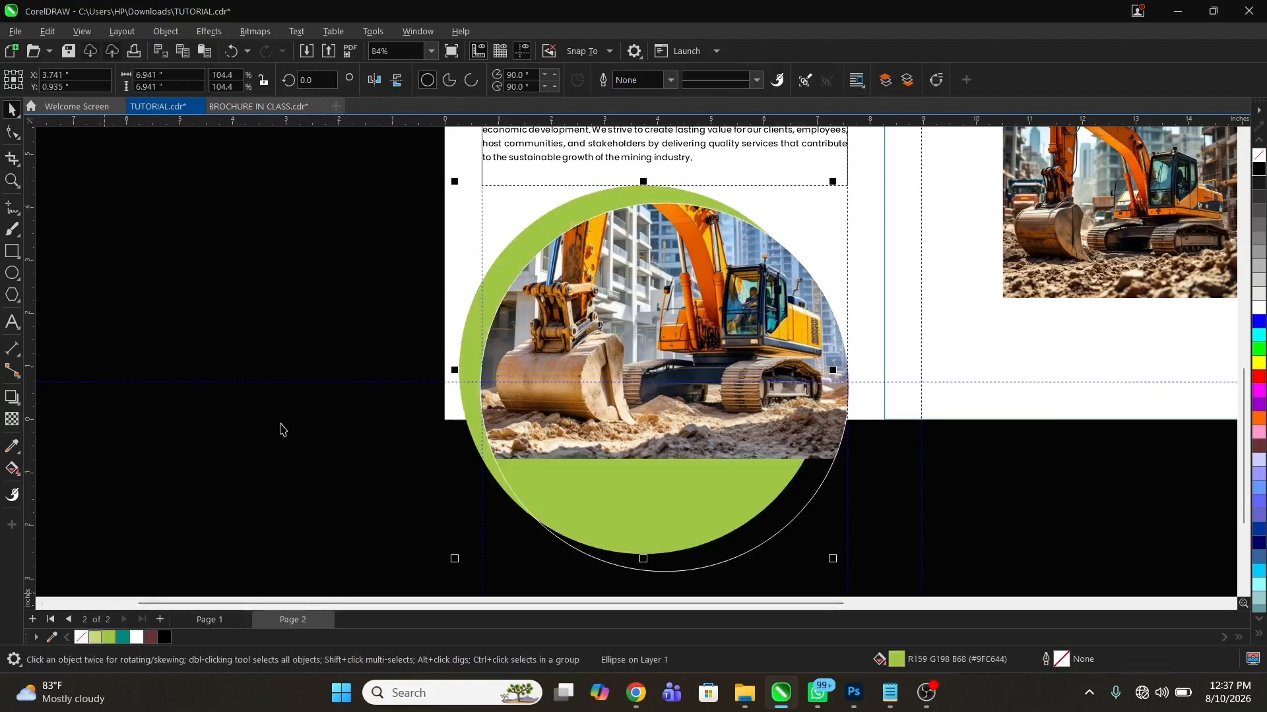
Set the photo circle's white outline width to 16 pt
left_click(595, 360)
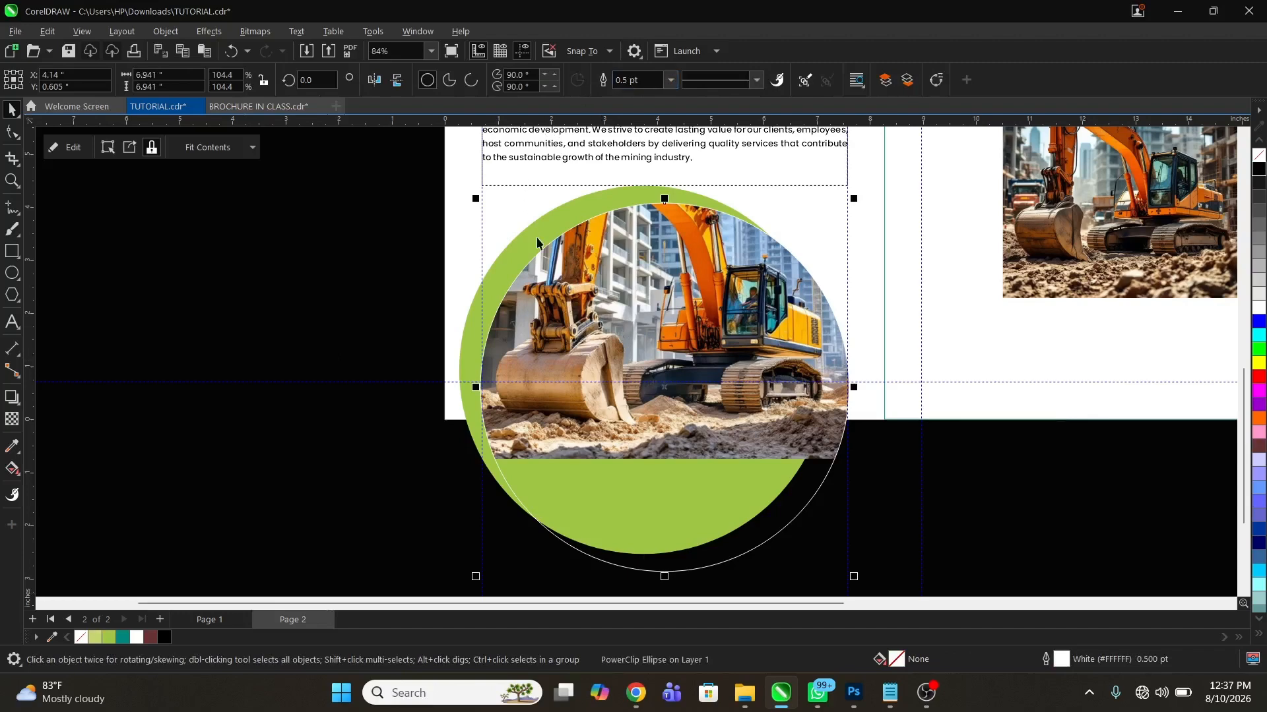
key("z")
left_click_drag(487, 210, 647, 332)
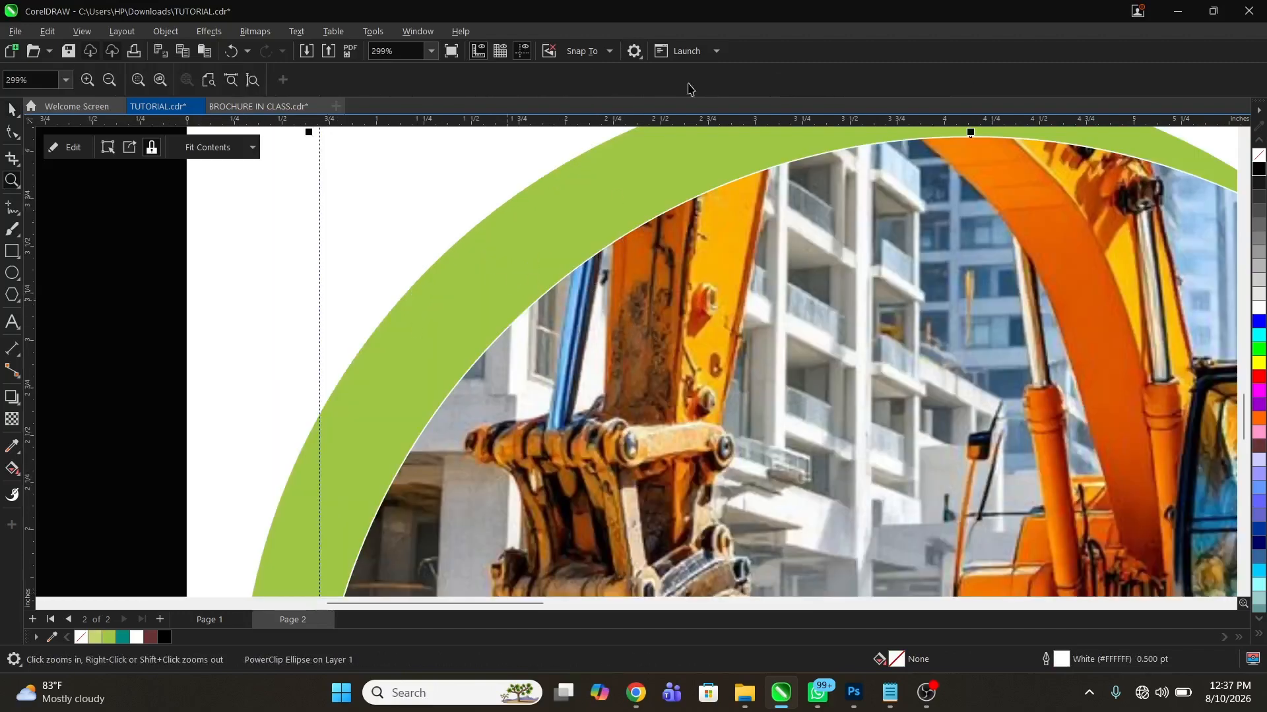
key("space")
left_click(669, 81)
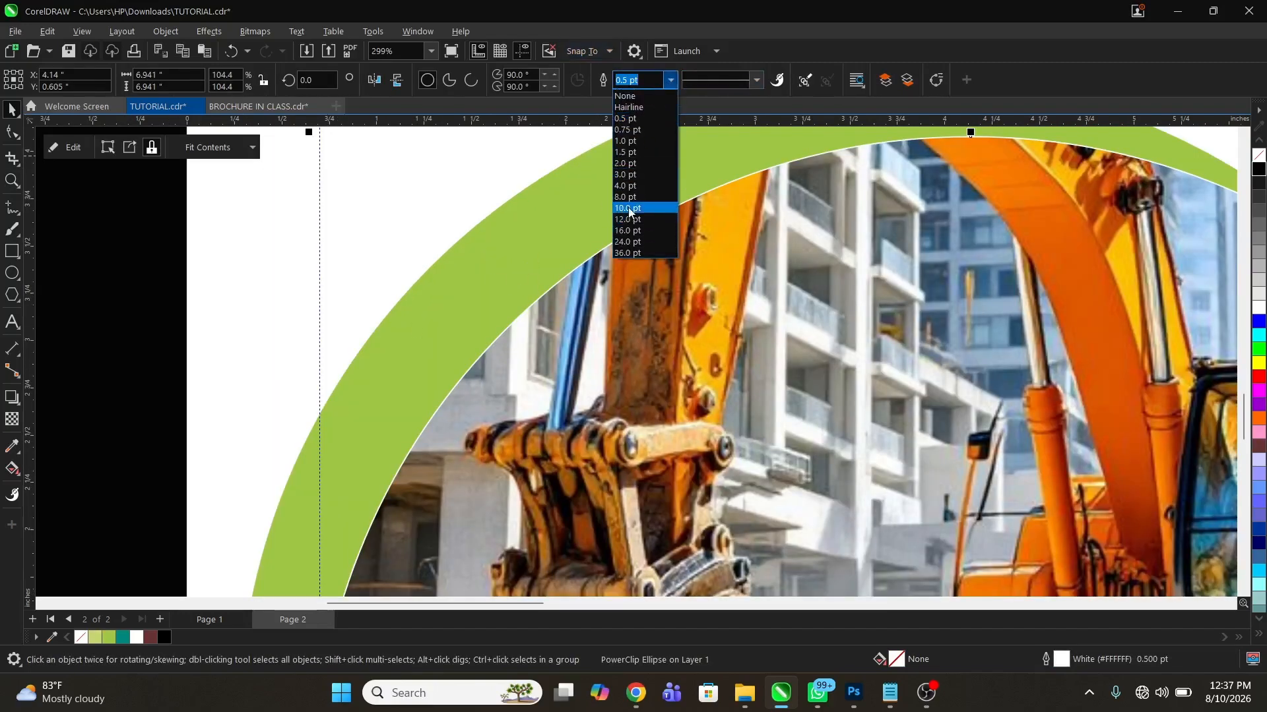
left_click(630, 208)
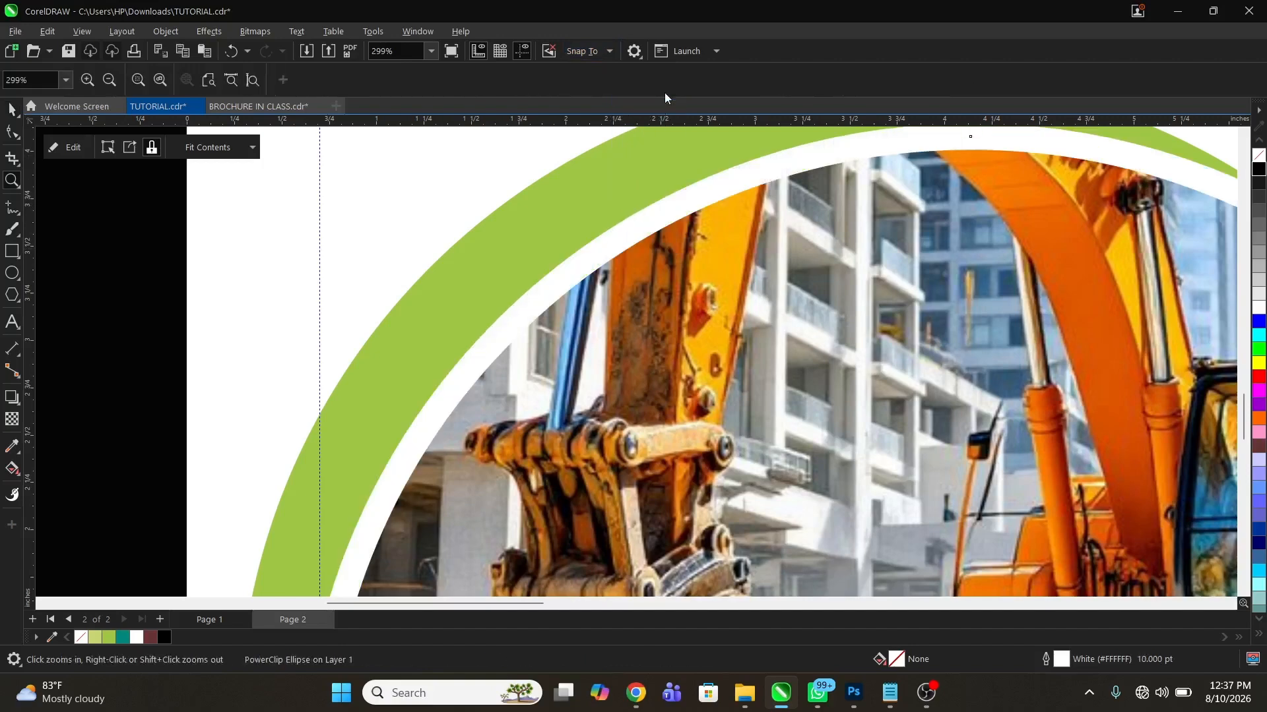
left_click(673, 80)
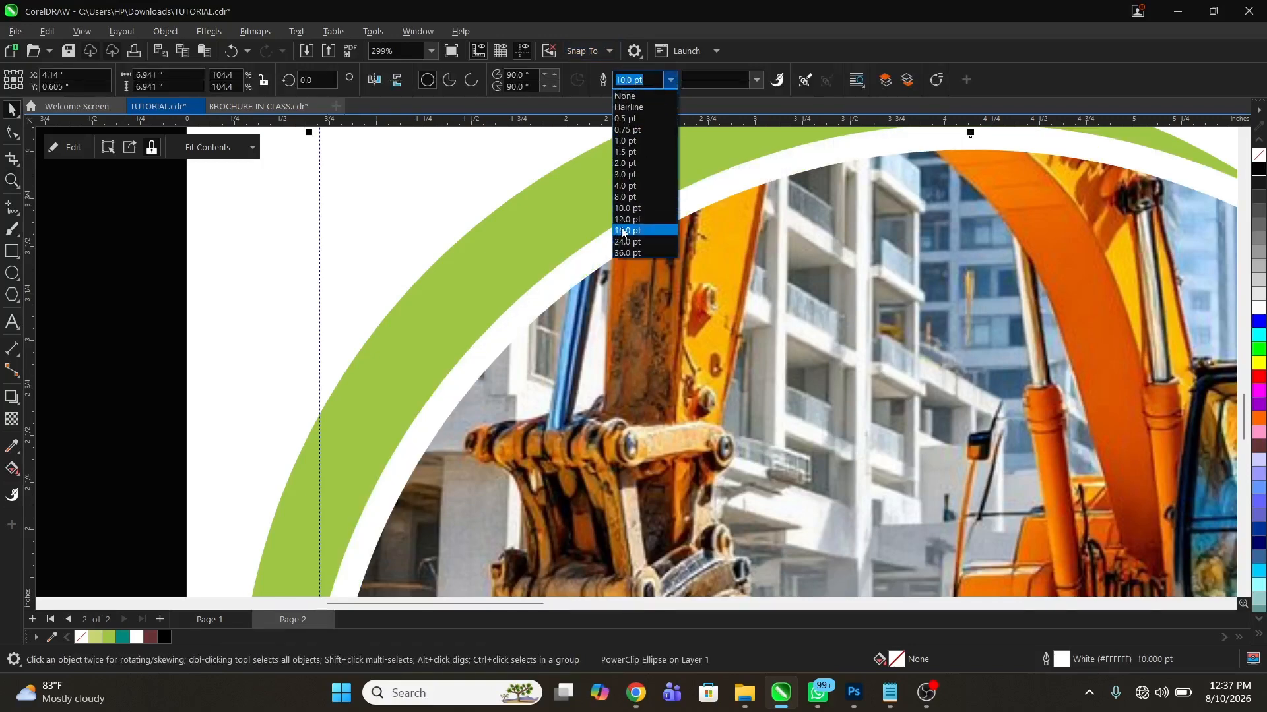
left_click(629, 231)
left_click(615, 260, "shift")
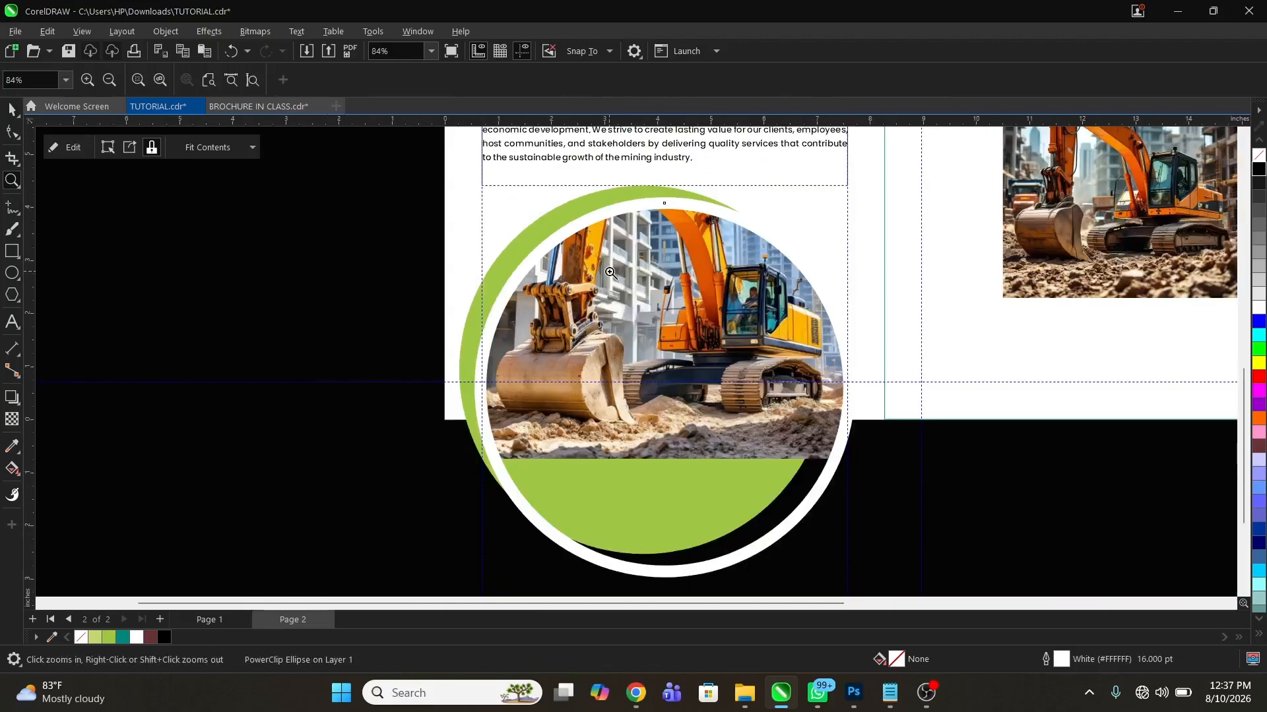
key("space")
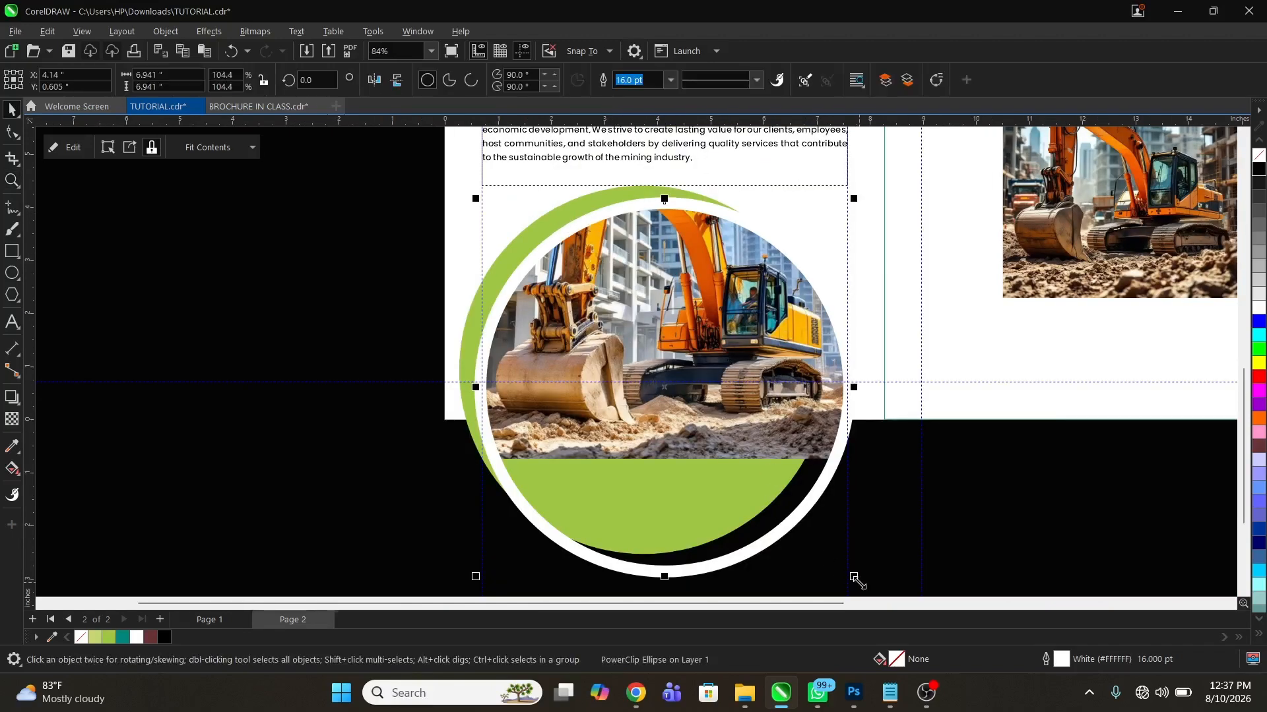
Shrink the photo circle to about 6.6 in, scale it and the green circle together to about 6.92 in wide, and move both up slightly
left_click_drag(853, 577, 844, 568)
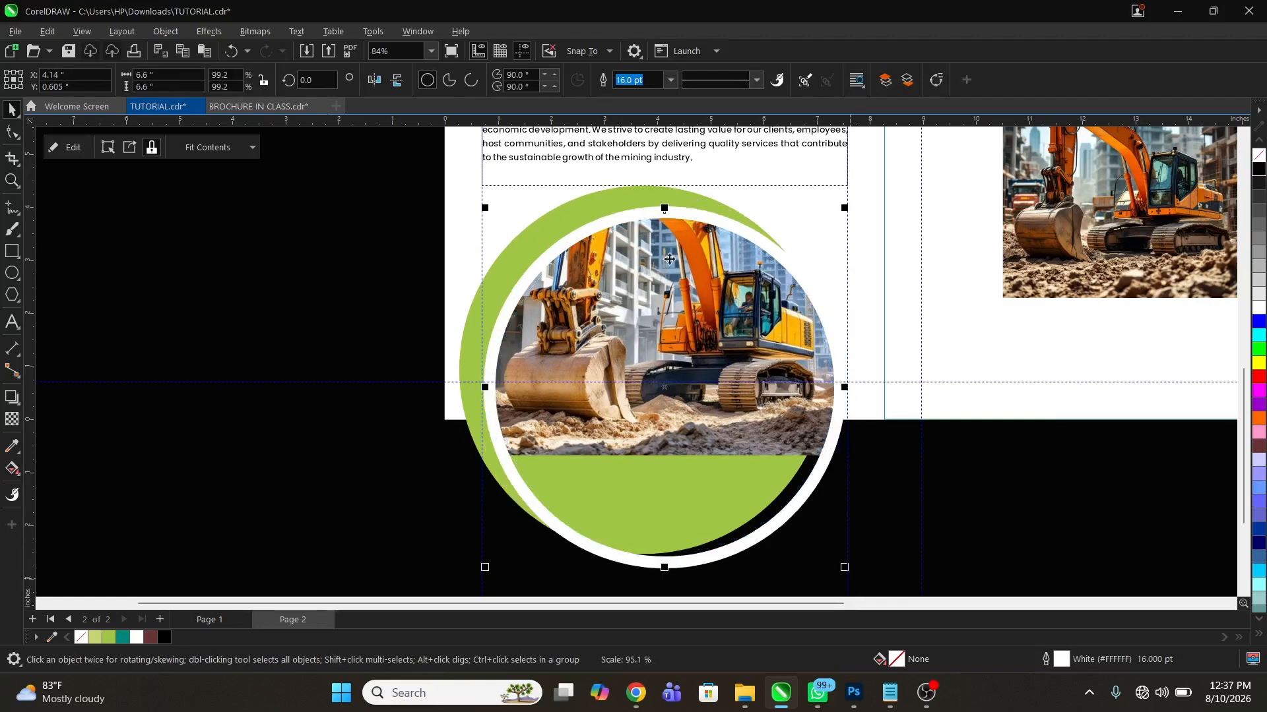
left_click(604, 195, "shift")
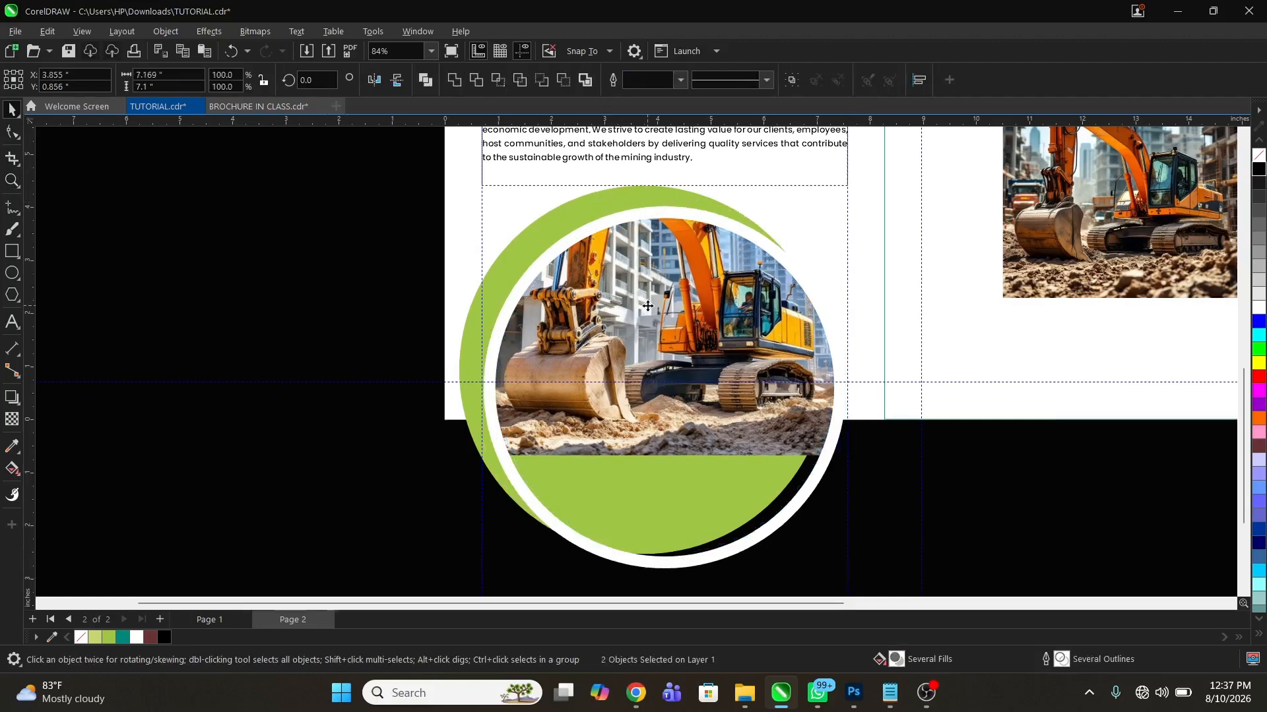
left_click_drag(648, 306, 649, 302)
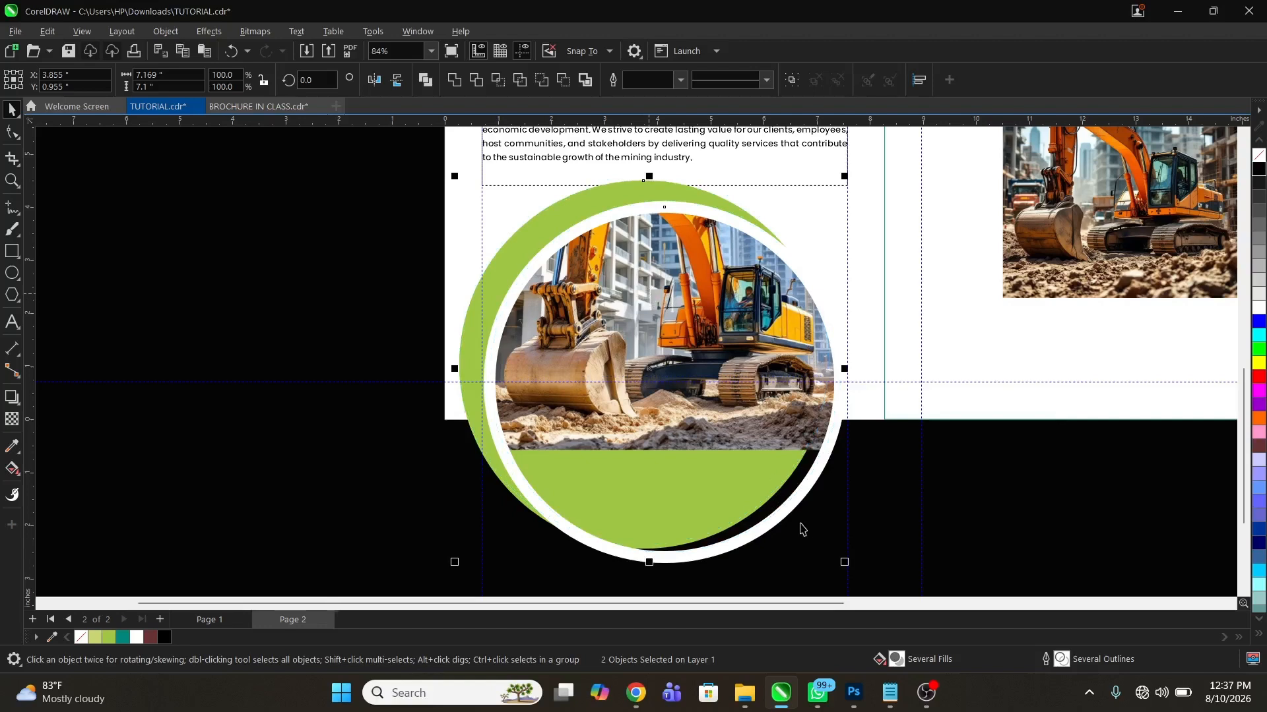
left_click_drag(849, 565, 836, 555)
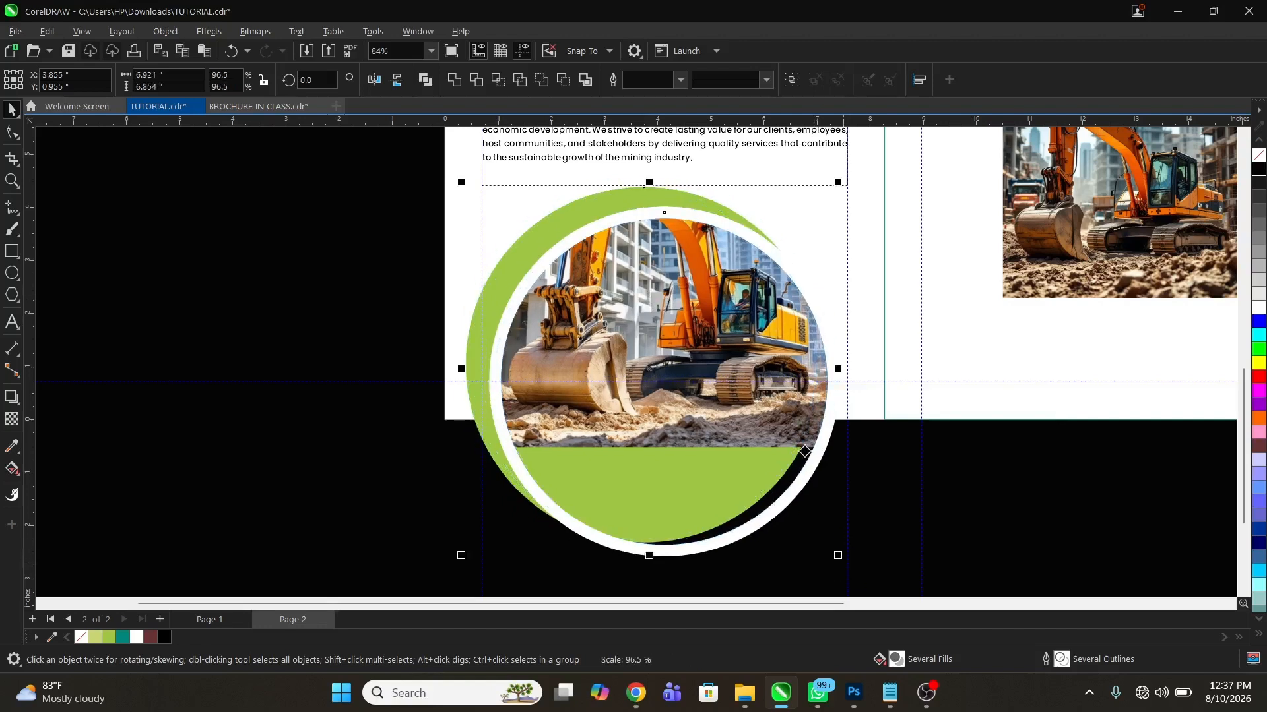
left_click_drag(750, 292, 750, 292)
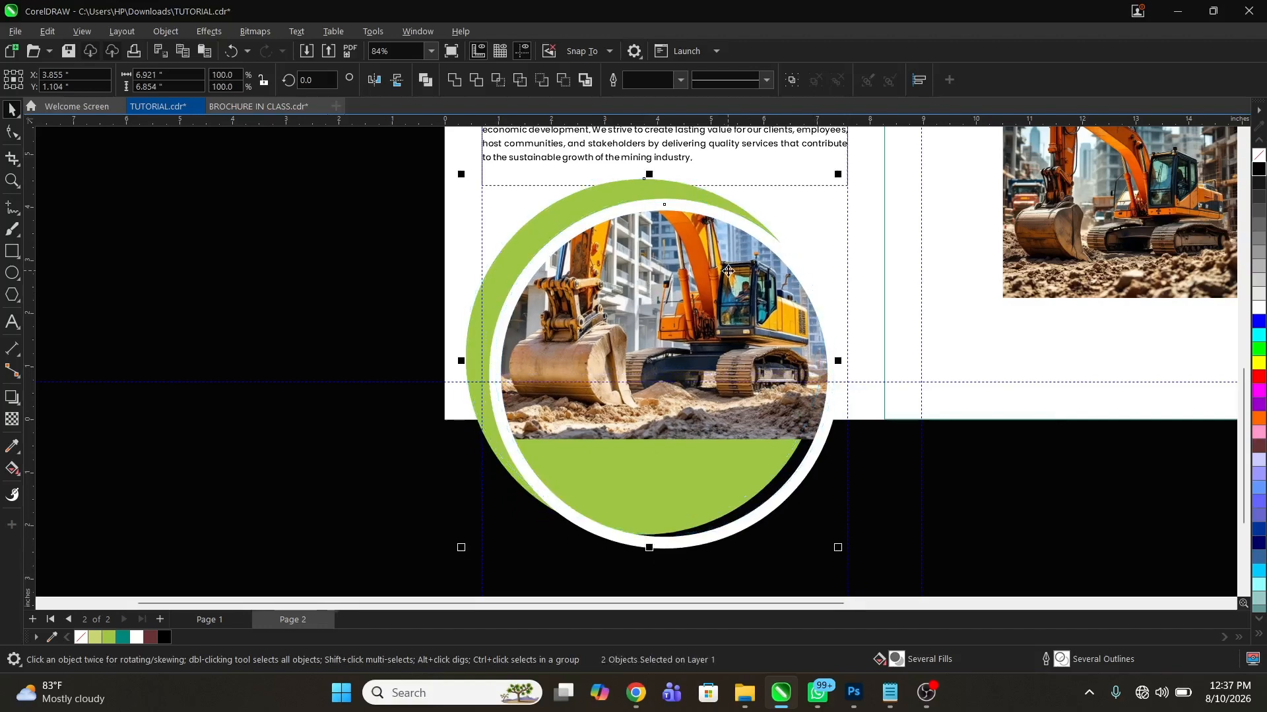
PowerClip the photo circle and green circle inside the left page rectangle
right_click(730, 231)
left_click(789, 446)
left_click(829, 209)
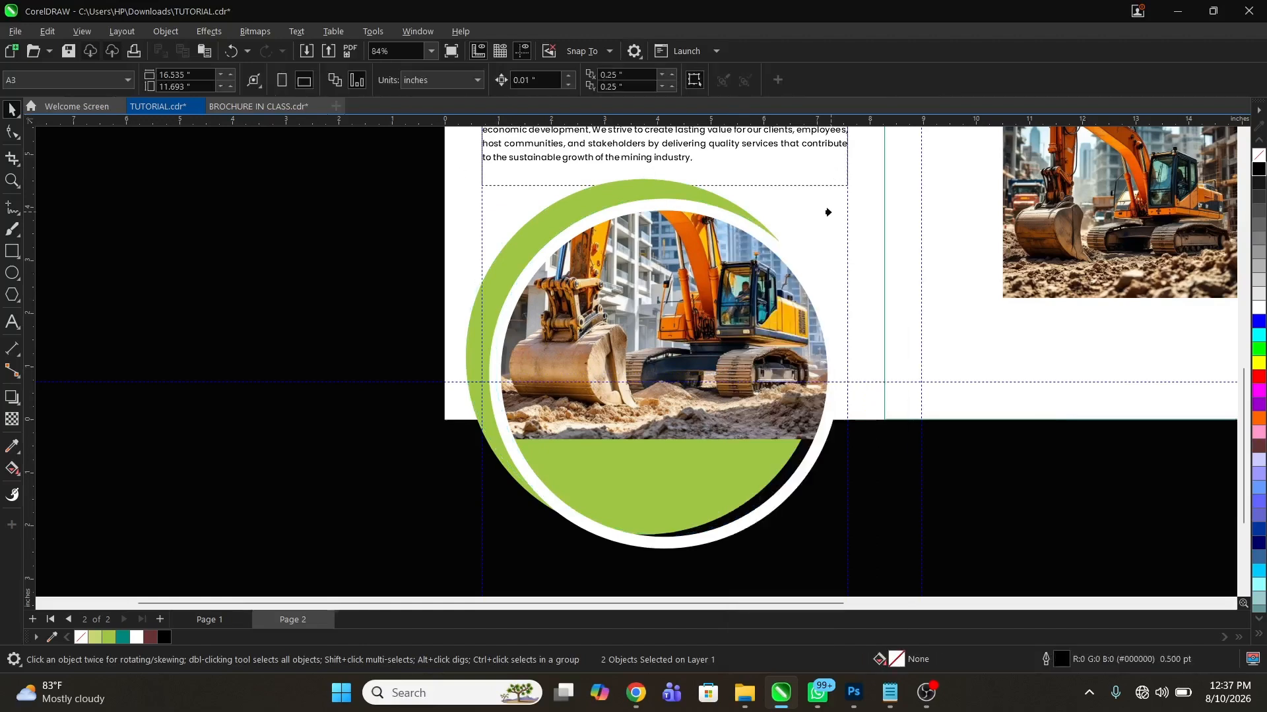
right_click(660, 342)
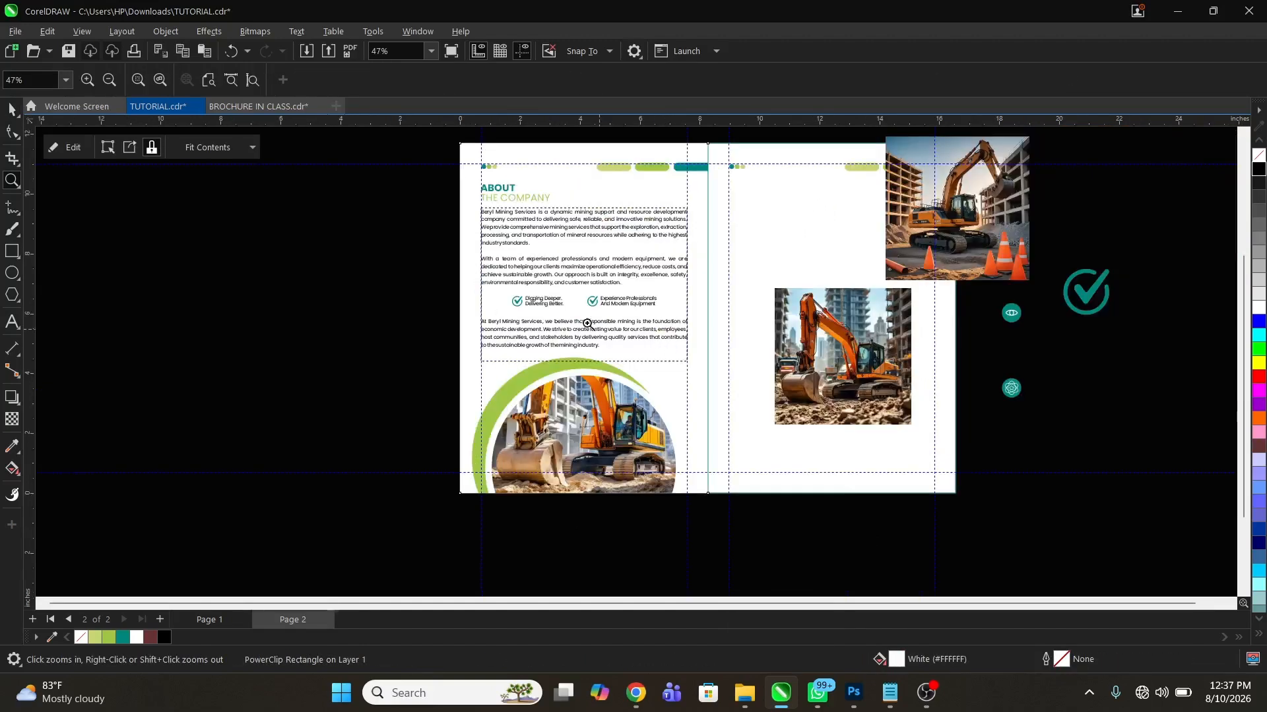
Edit the left page's PowerClip contents, enlarging both circles to about 7.26 in wide and moving them down to about Y 0.93 in
key("space")
double_click(597, 426)
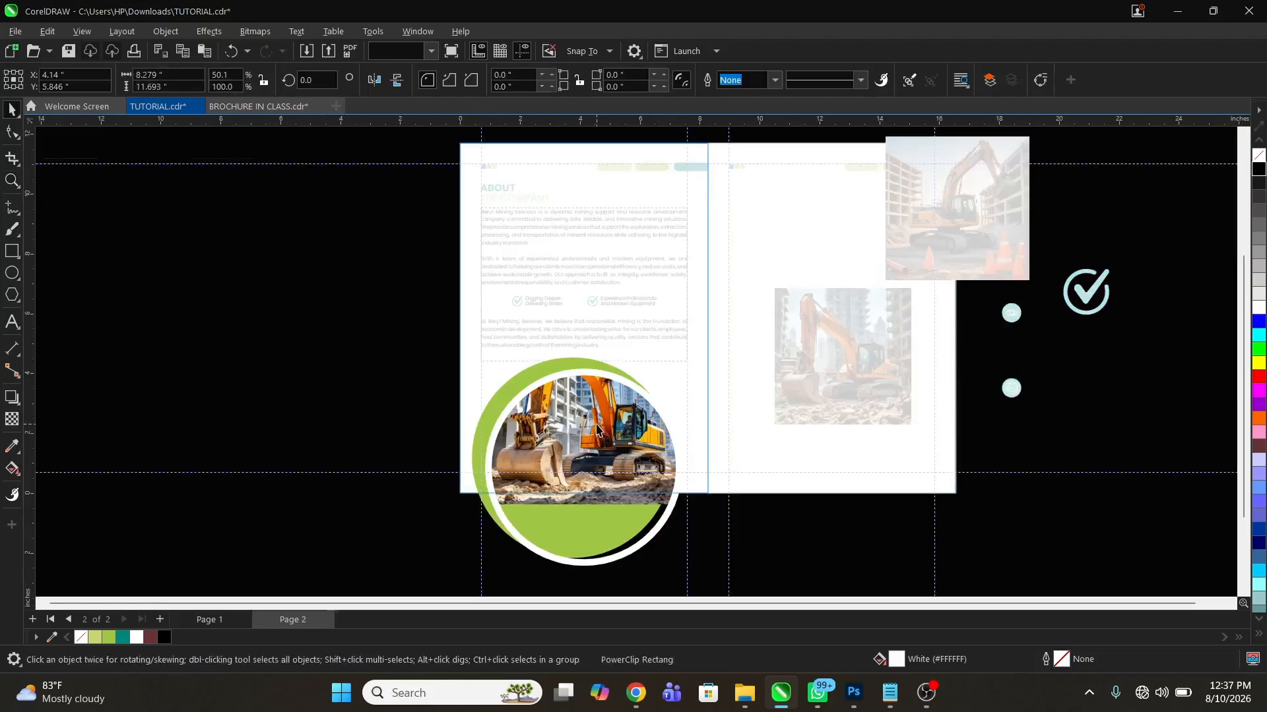
left_click(597, 426)
key("z")
left_click_drag(434, 343, 743, 489)
left_click(550, 198, "shift")
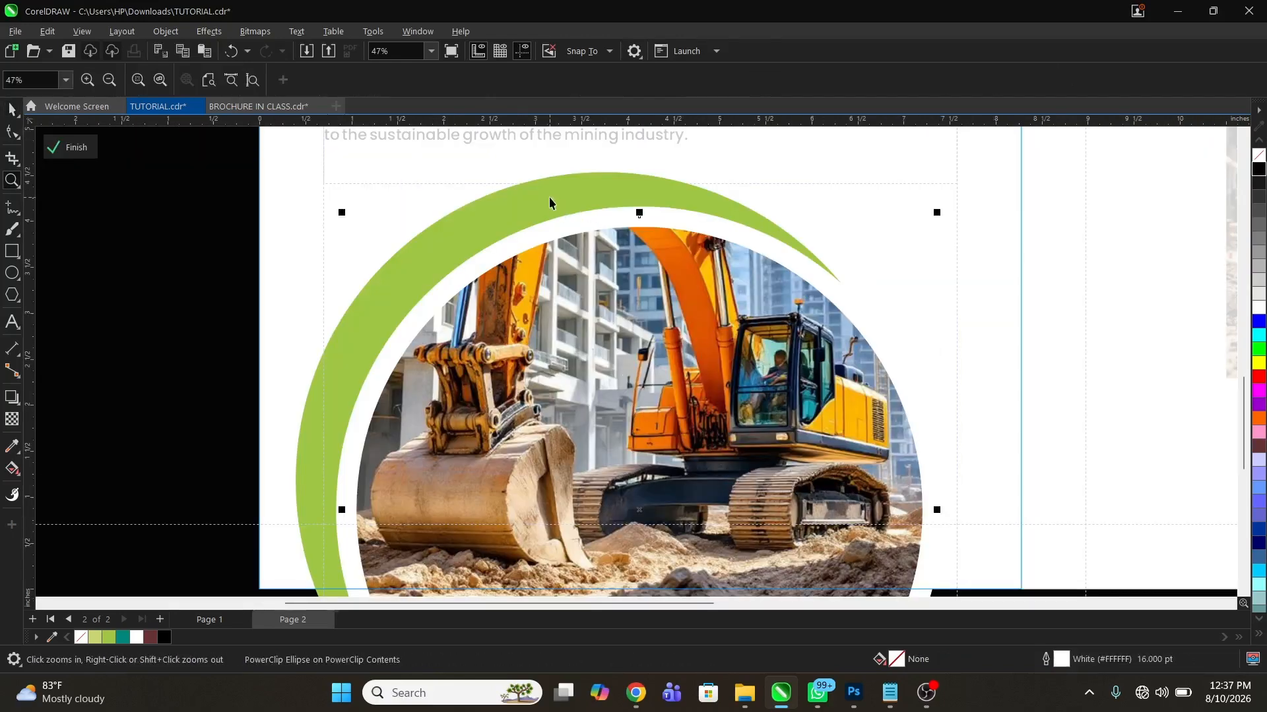
left_click_drag(612, 219, 612, 245)
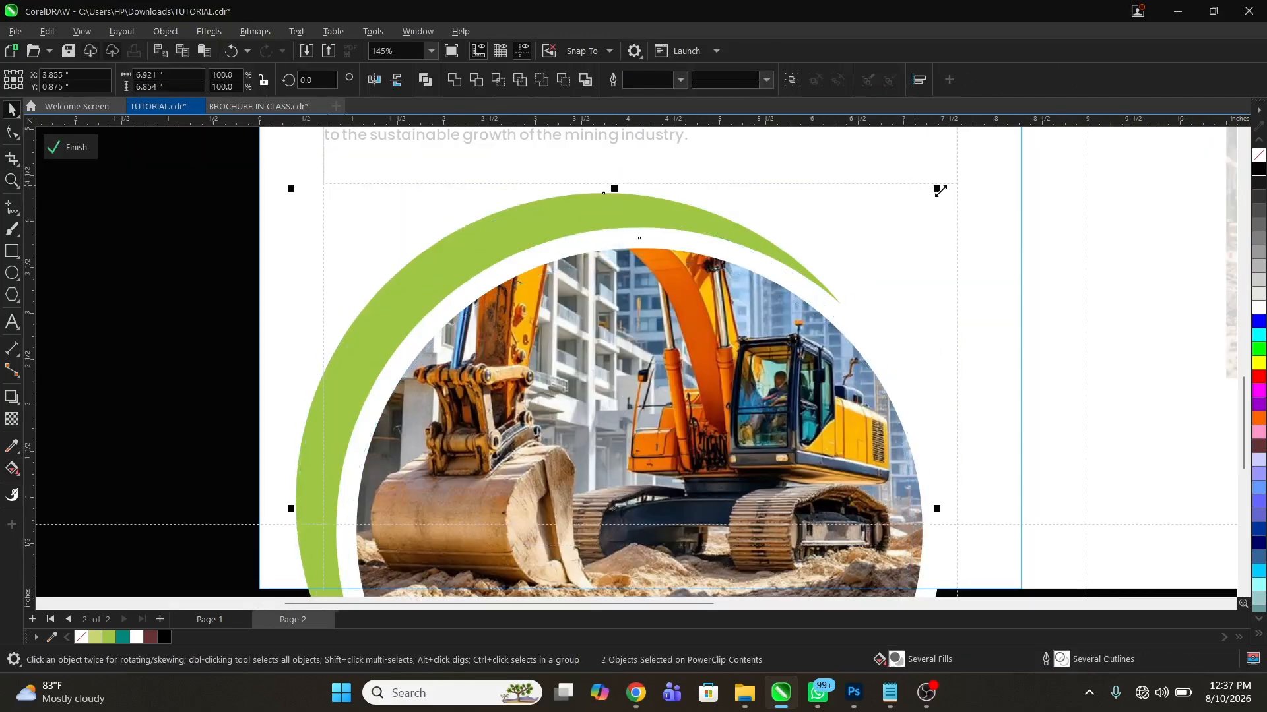
left_click_drag(940, 191, 956, 175)
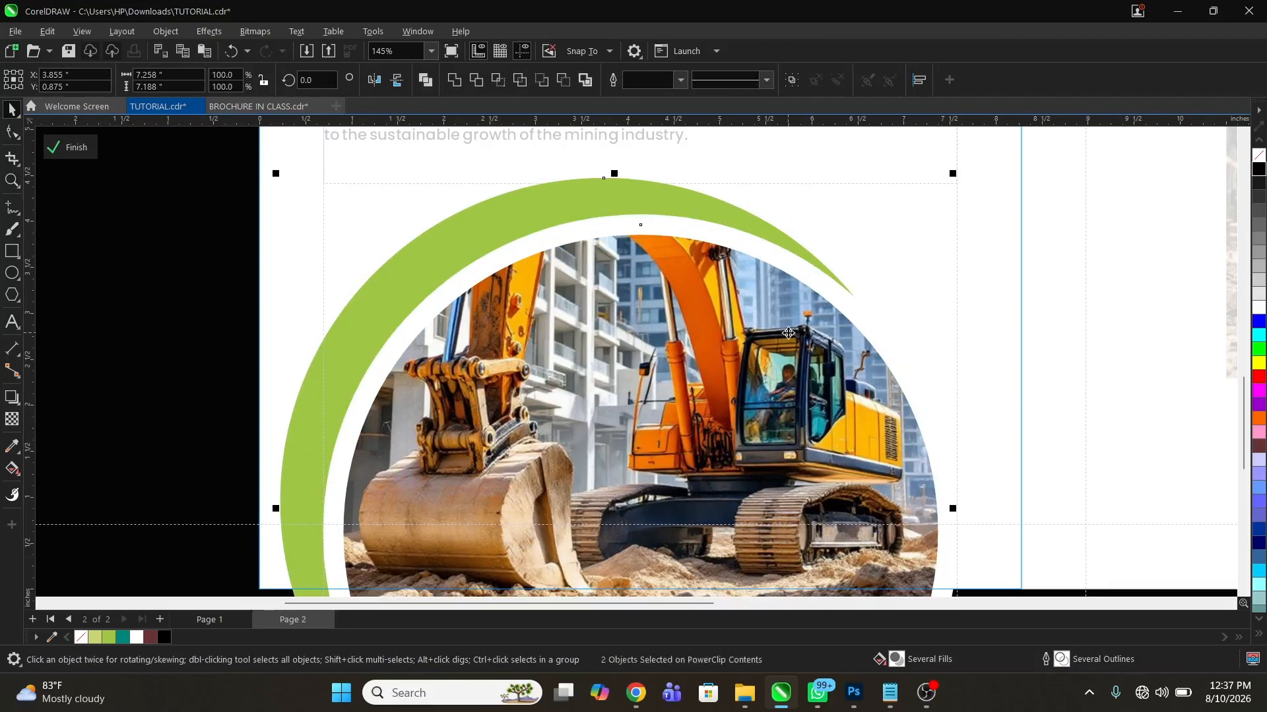
key("Up")
key("z")
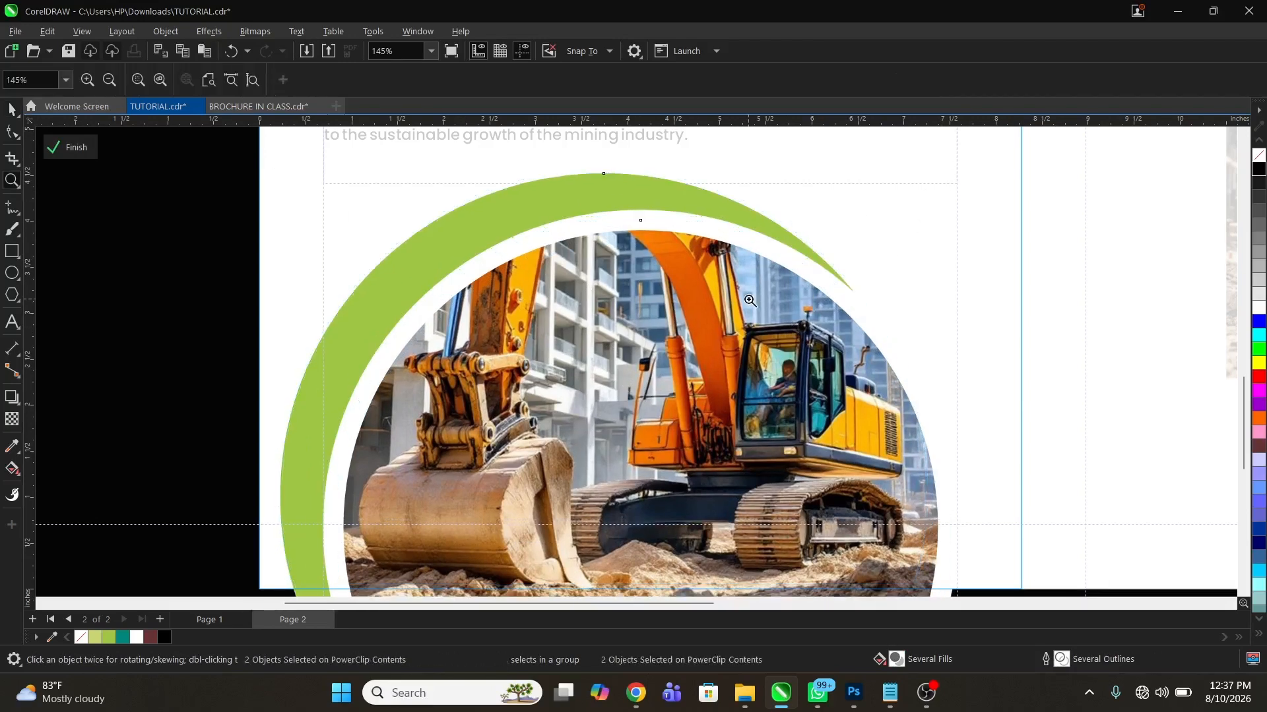
right_click(790, 331)
key("space")
left_click(294, 348, "ctrl")
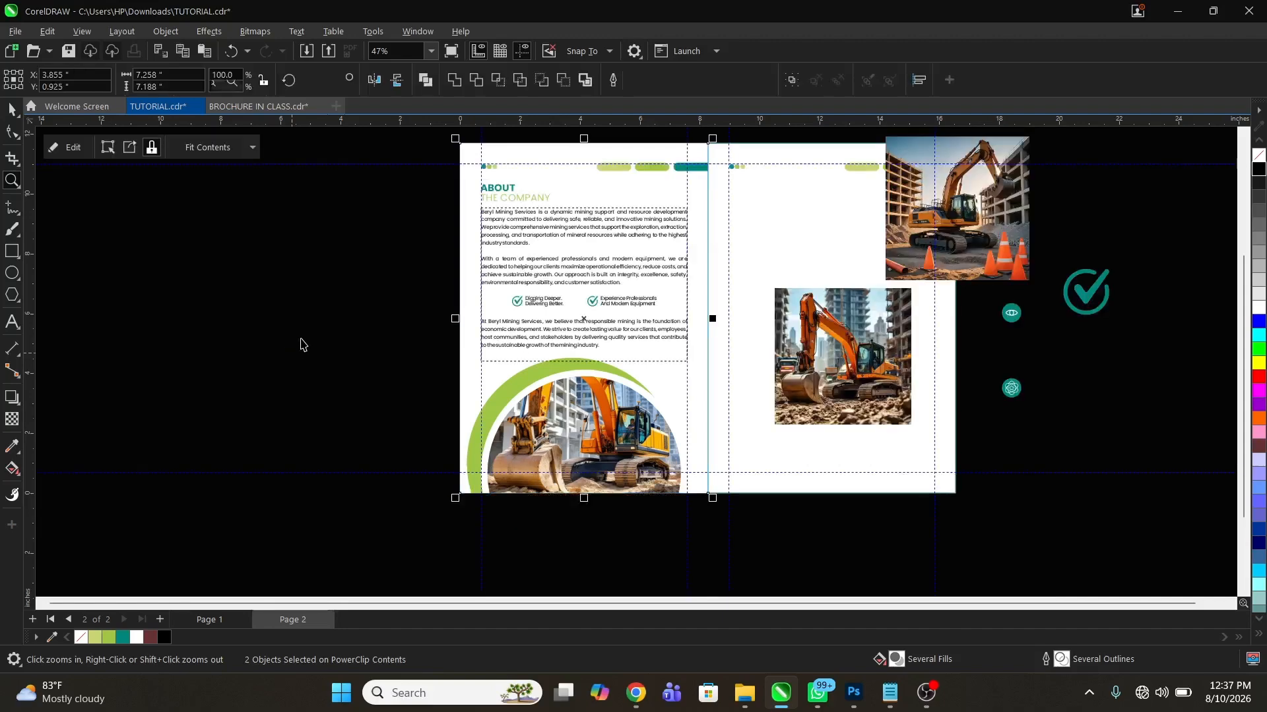
left_click(301, 342)
Reopen the left page's PowerClip contents and reduce both circles together to about 6.97 in wide
key("z")
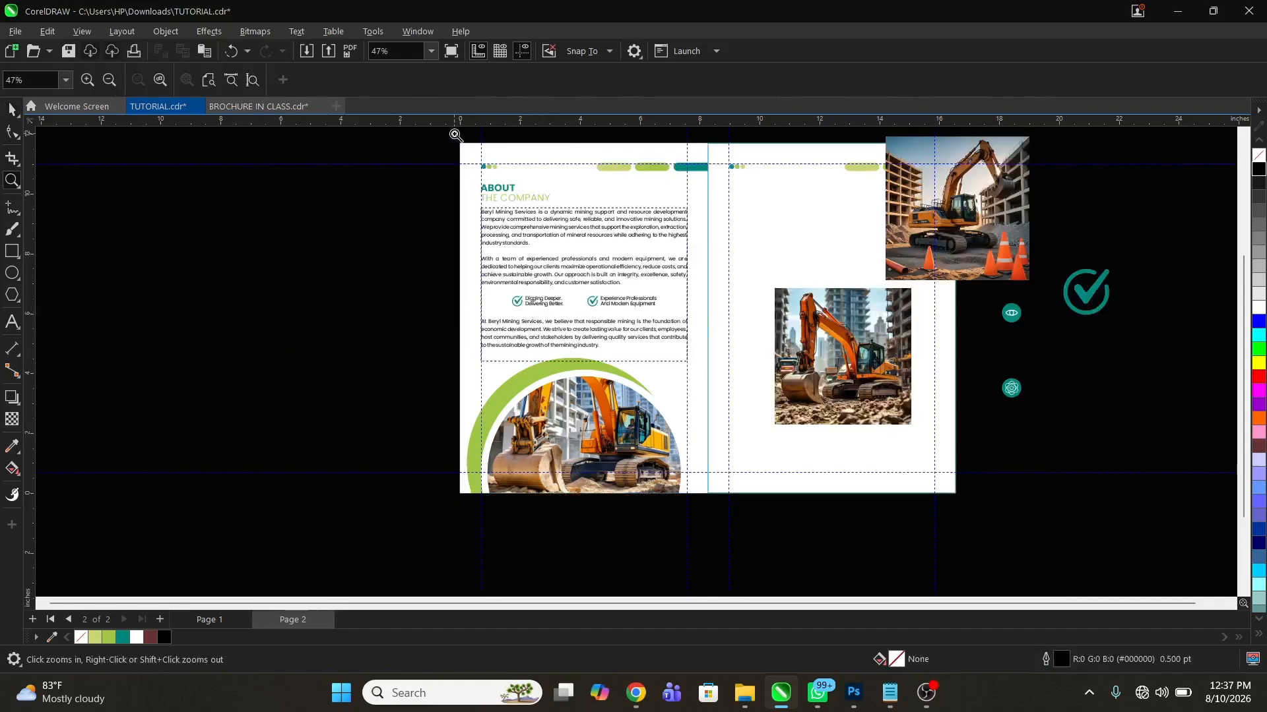
left_click_drag(452, 134, 963, 512)
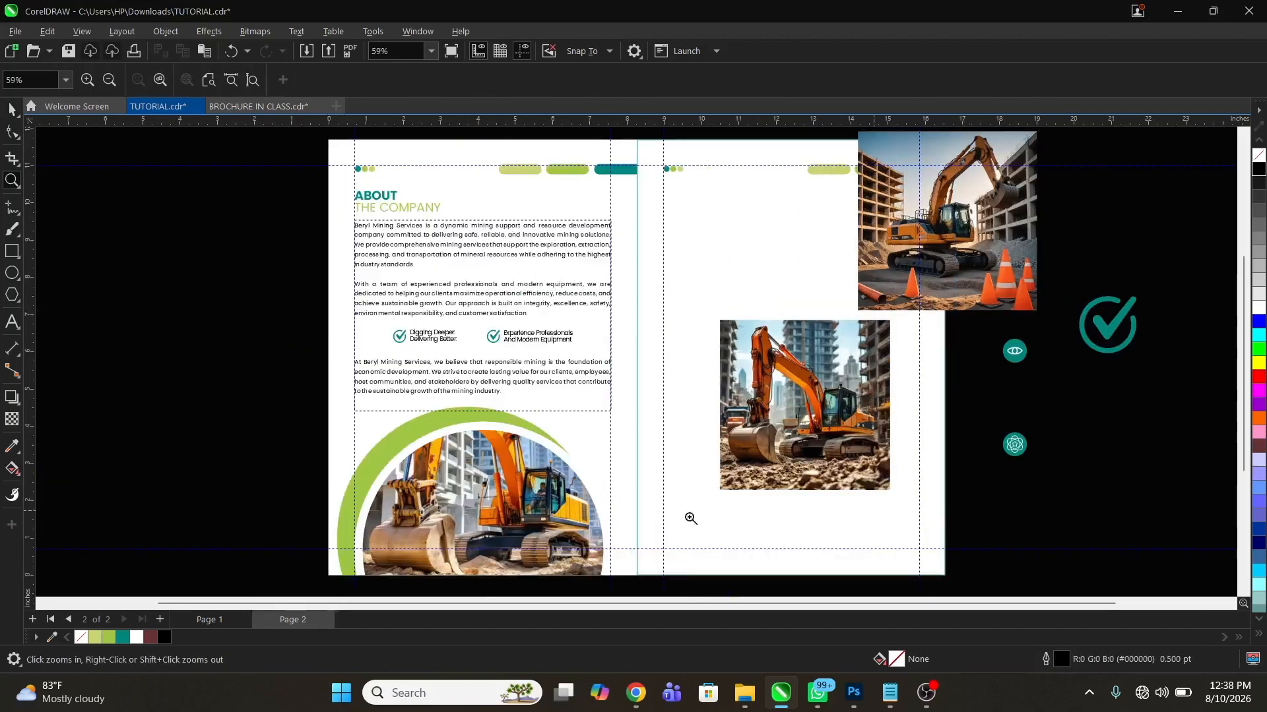
key("space")
double_click(507, 507)
left_click(490, 427)
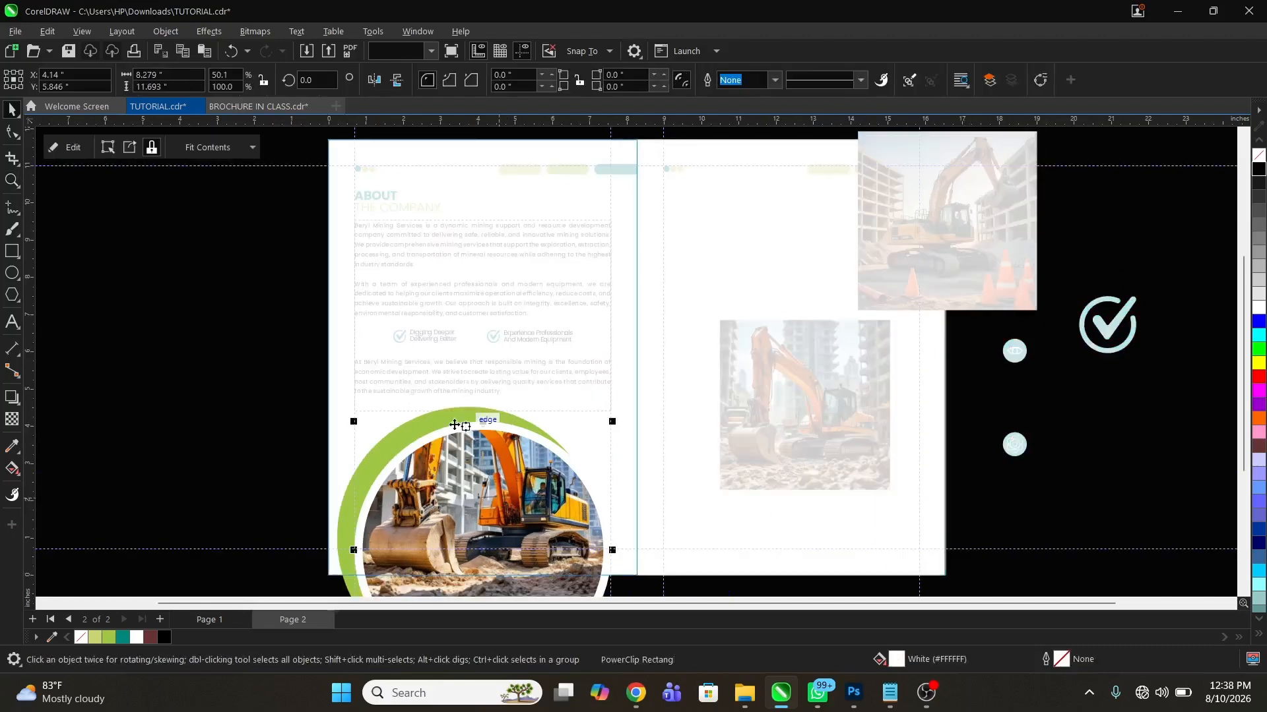
left_click(451, 419, "shift")
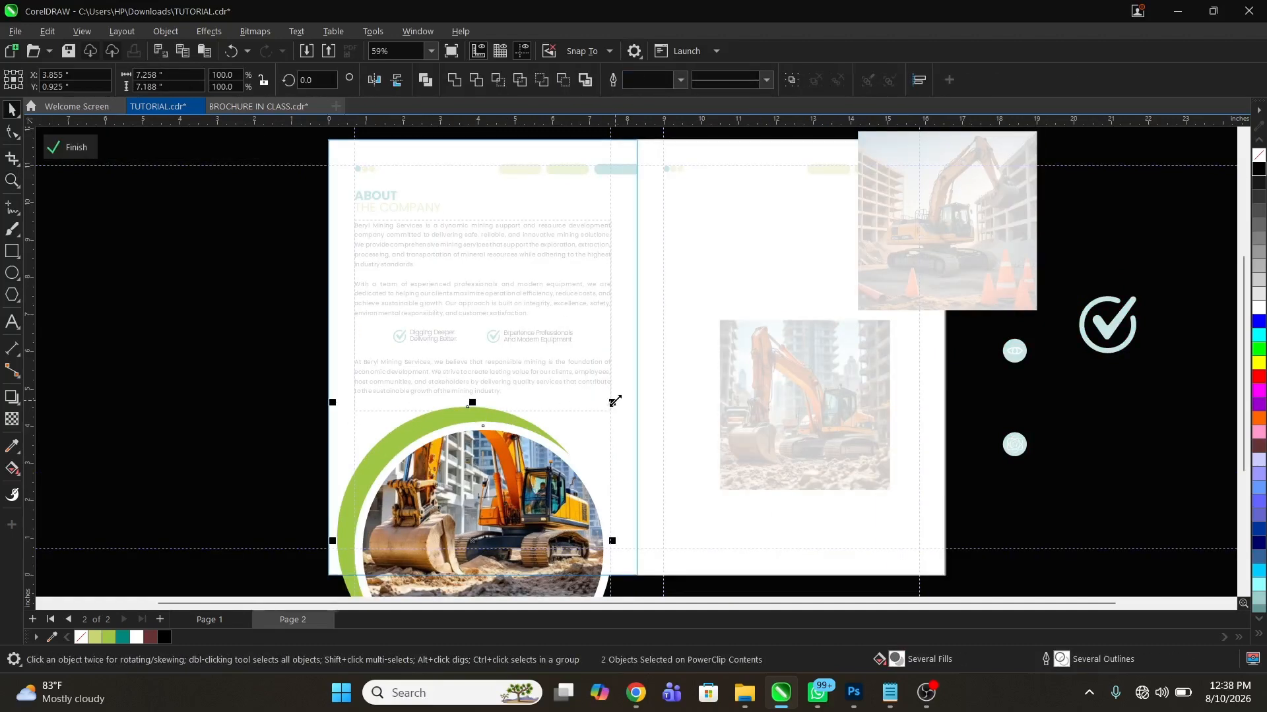
left_click_drag(614, 402, 607, 408)
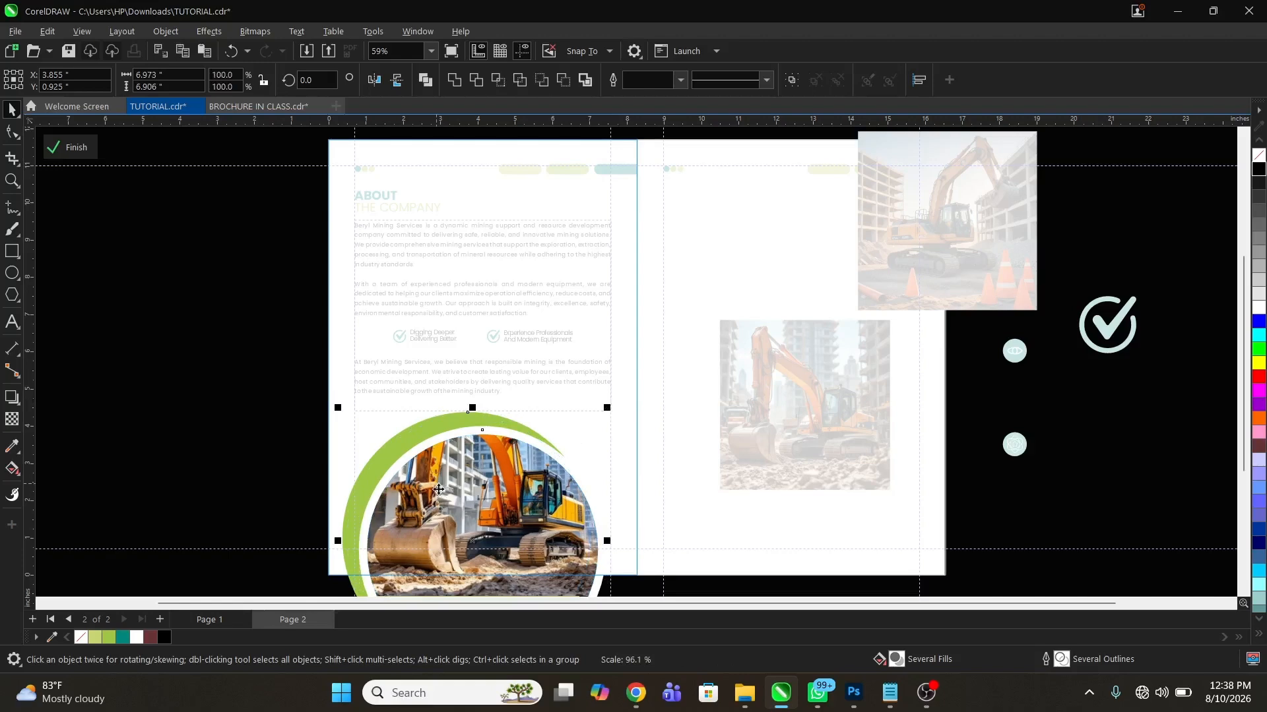
Enlarge both circles to about 7.98 in wide, shift them to about X 4.49 in, Y 0.59 in, and finish editing the PowerClip
key("z")
key("F3")
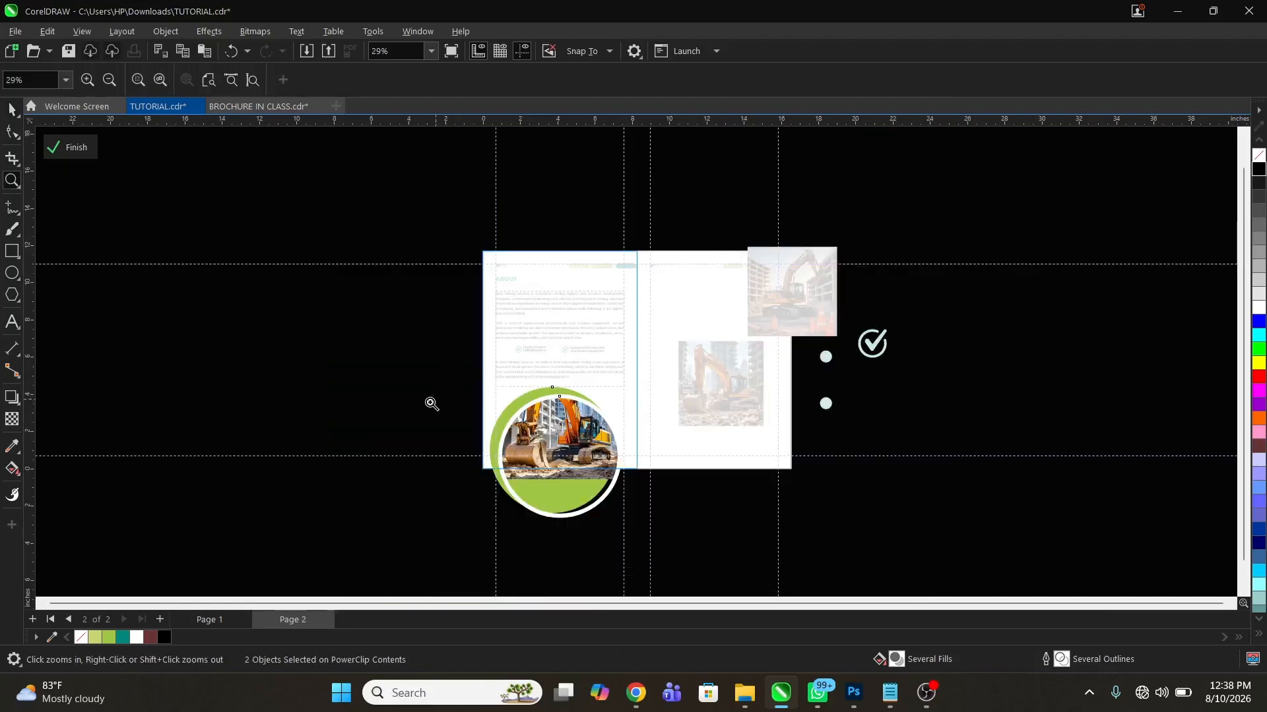
left_click_drag(378, 352, 728, 545)
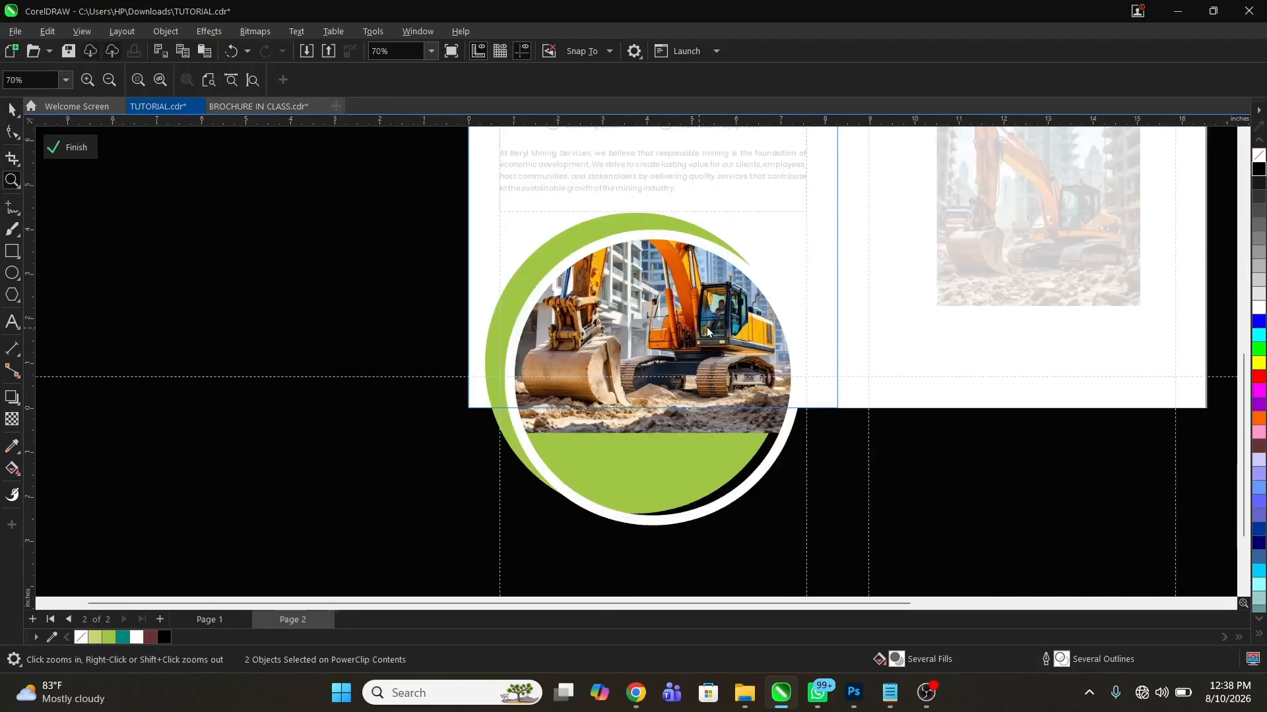
key("space")
left_click_drag(818, 524, 859, 575)
left_click_drag(775, 316, 763, 312)
left_click(332, 295, "ctrl")
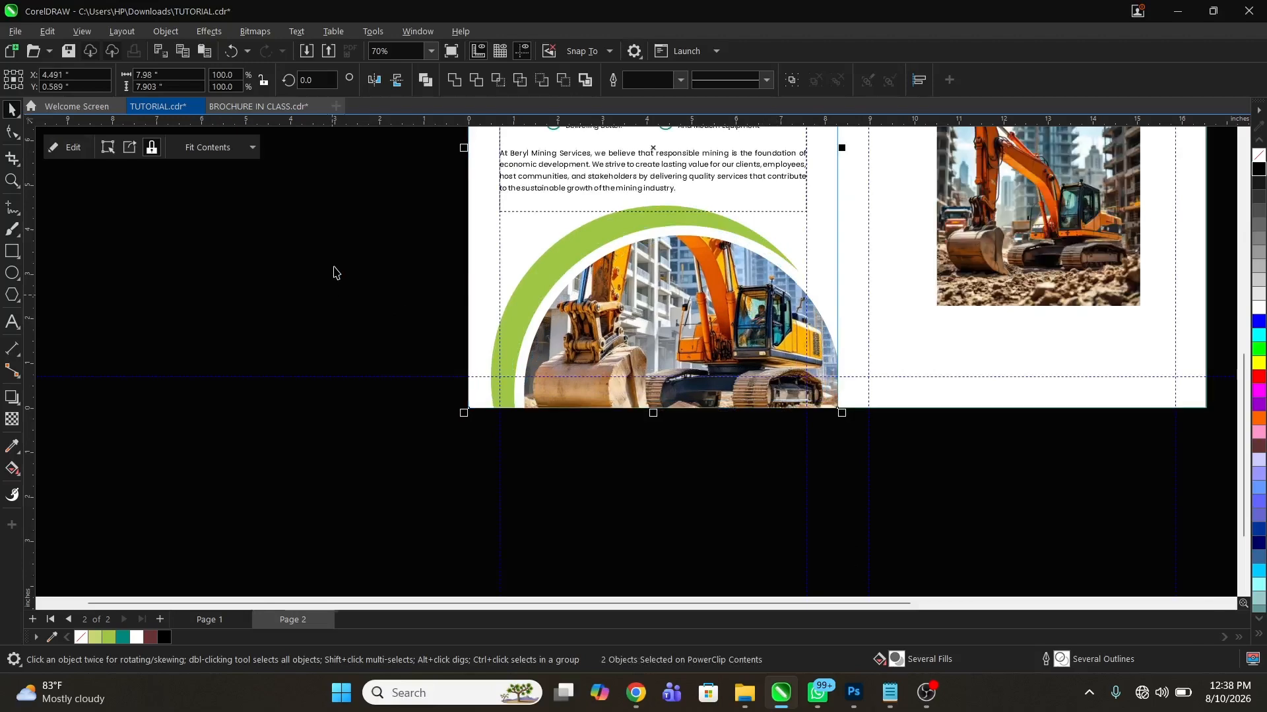
Review the whole spread in a full-screen preview
left_click(350, 275)
key("z")
right_click(666, 412)
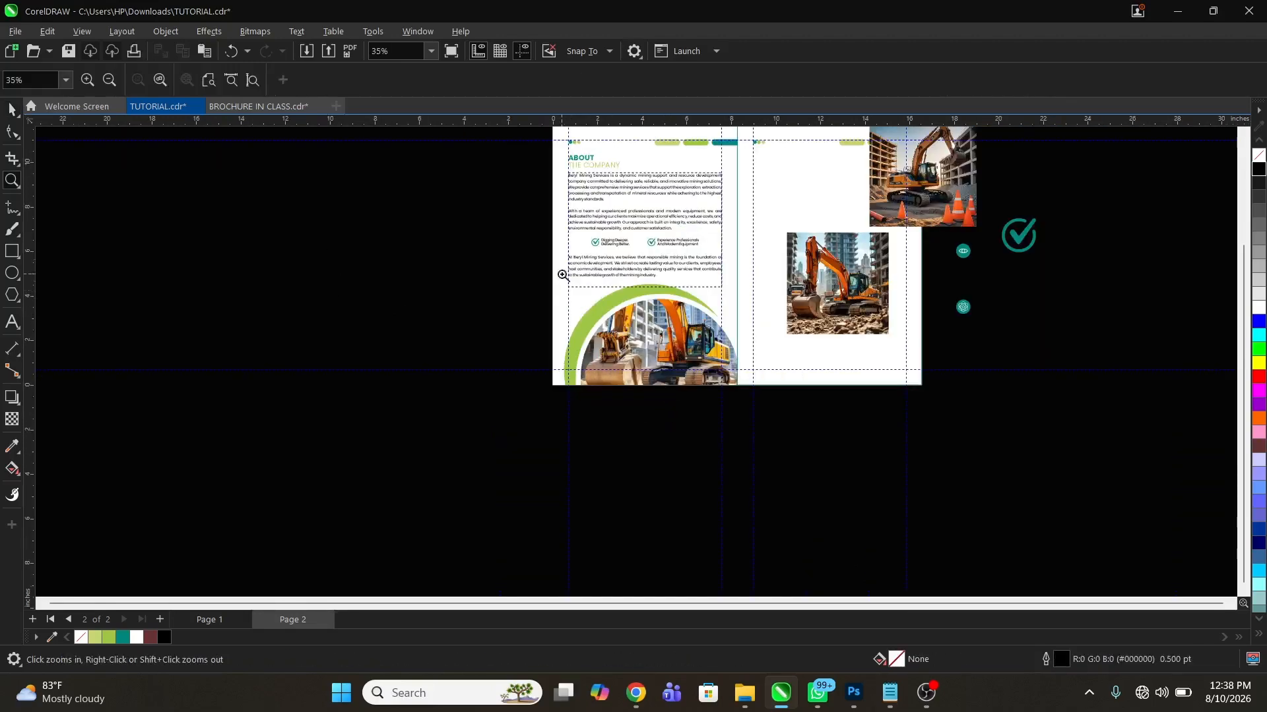
right_click(582, 331)
left_click_drag(728, 349, 835, 385)
left_click_drag(332, 165, 900, 558)
key("space")
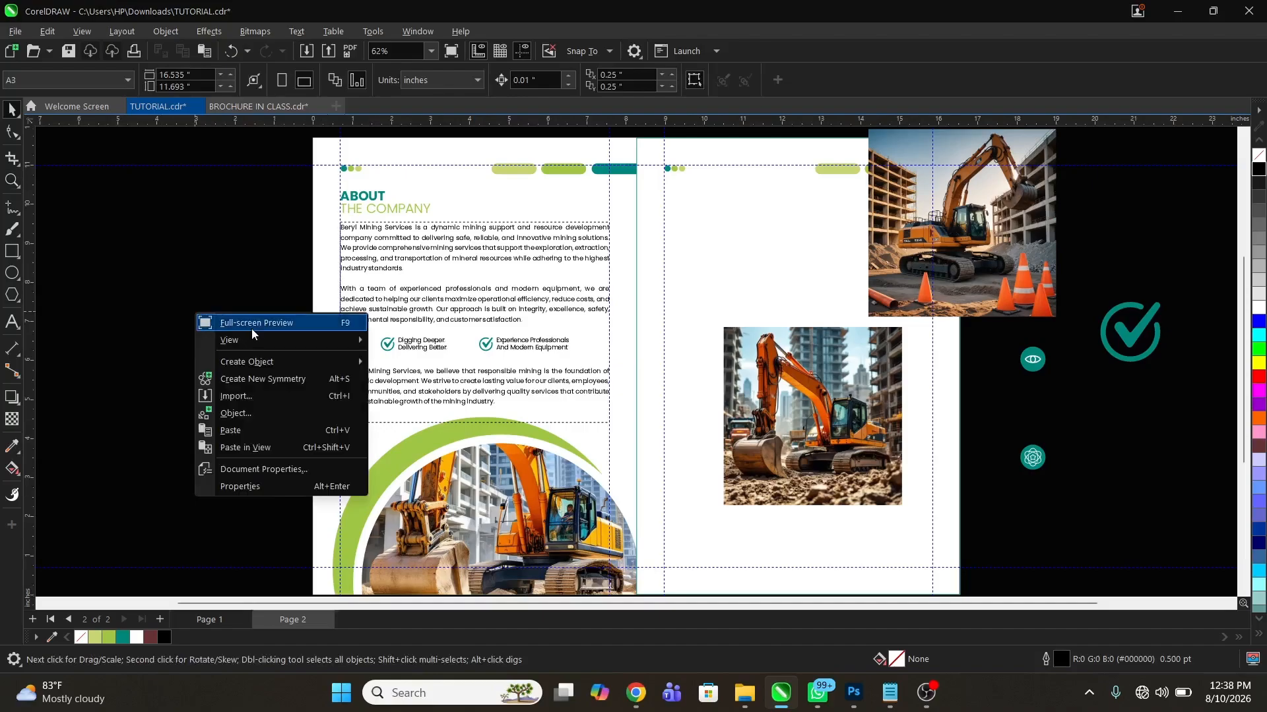
left_click(254, 333)
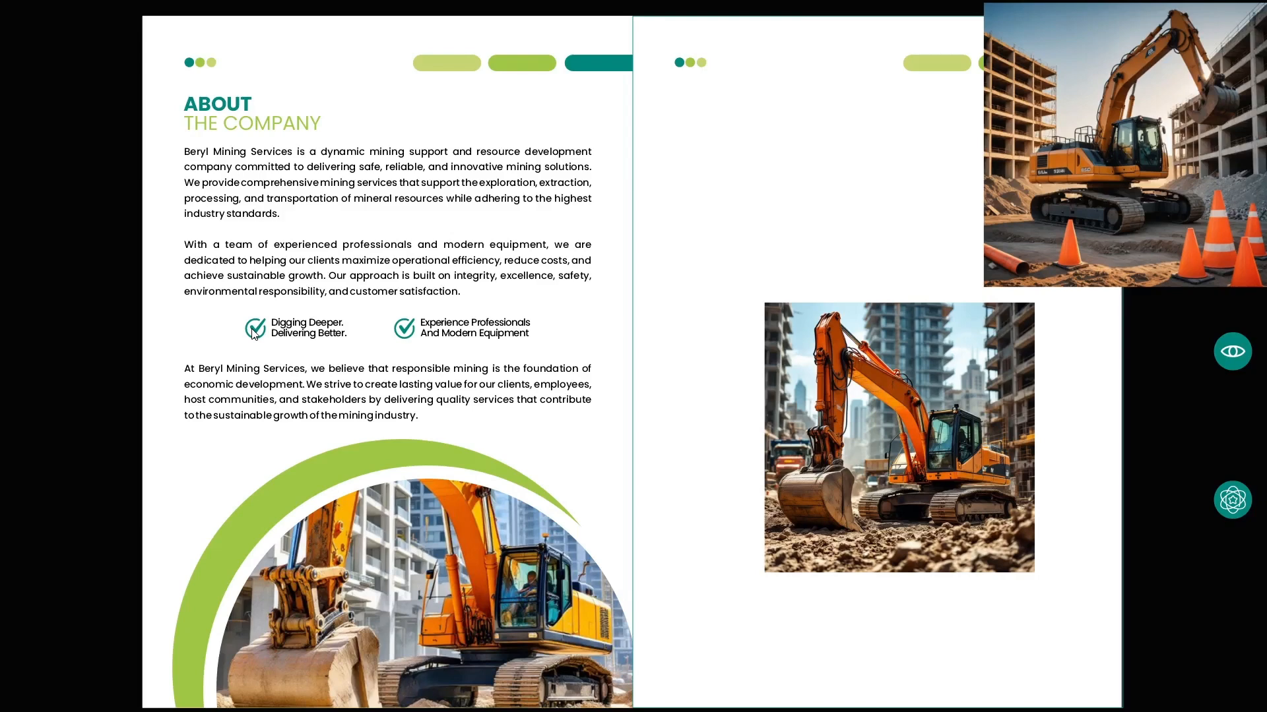
left_click(251, 270)
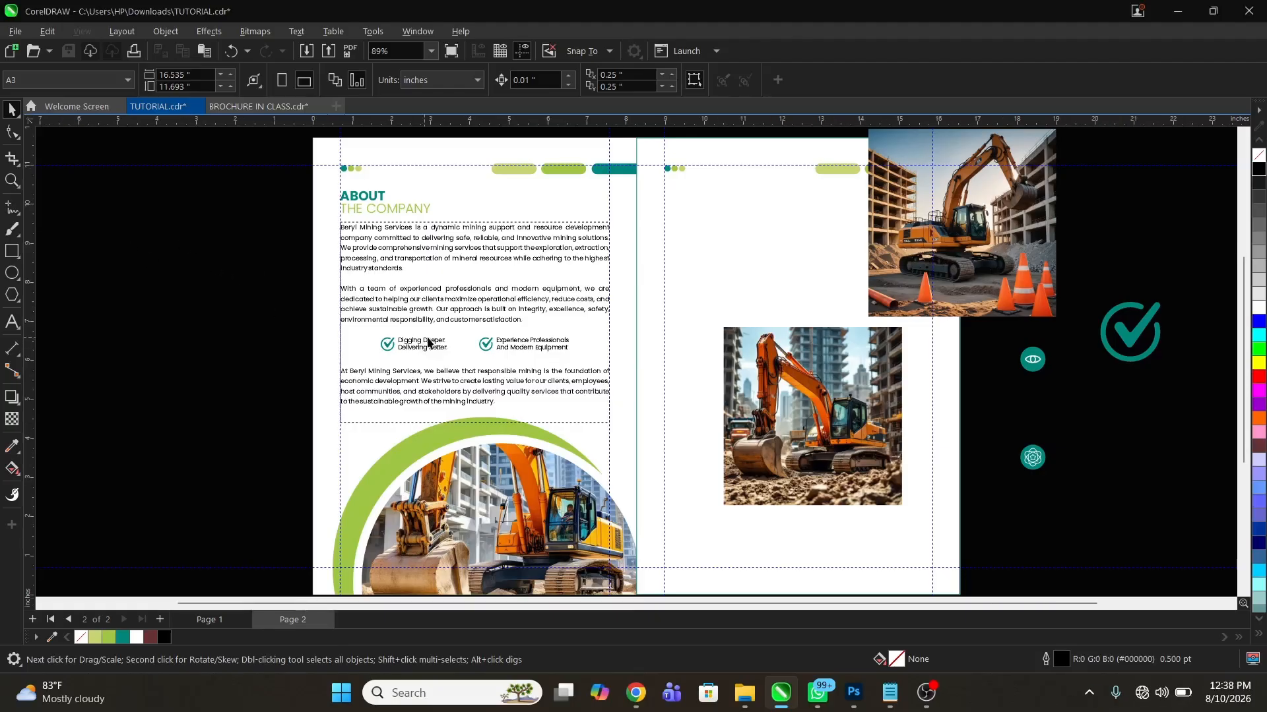
Nudge the check-mark callout group down to about Y 6.35 in and check the spread in full-screen preview
left_click(433, 344)
key("Down")
key("Down")
key("Down")
key("Down")
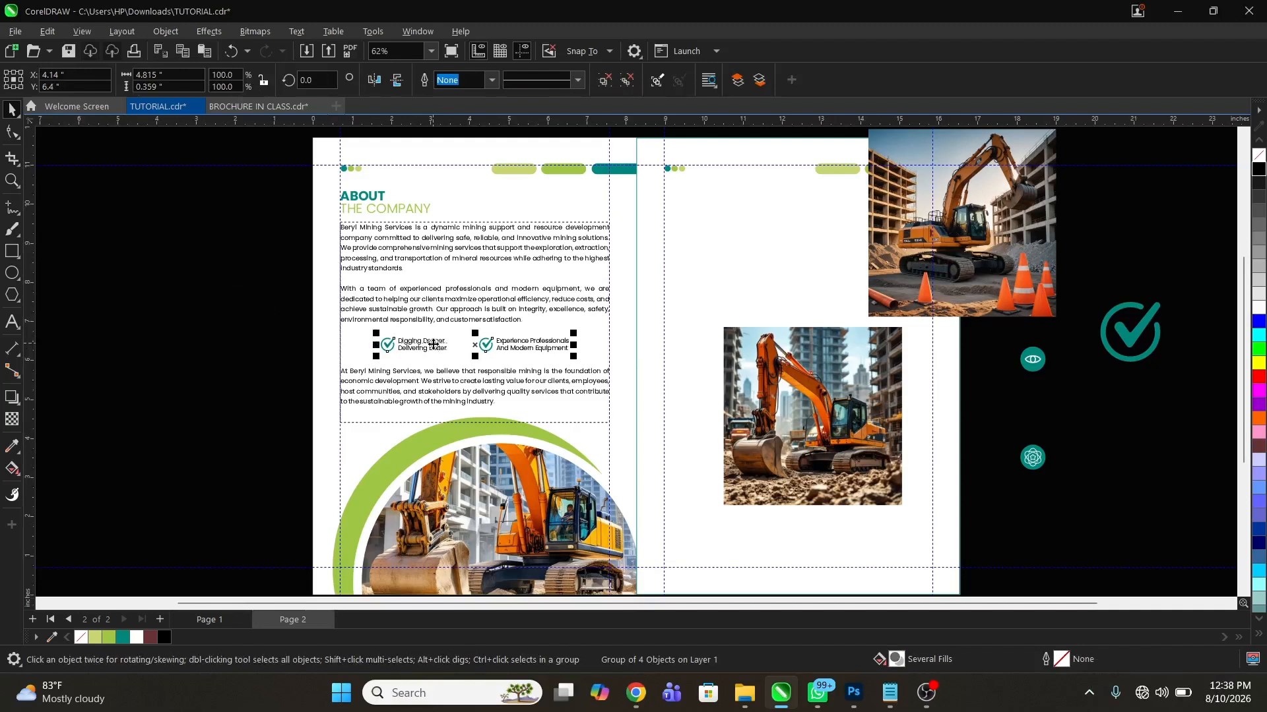
right_click(209, 369)
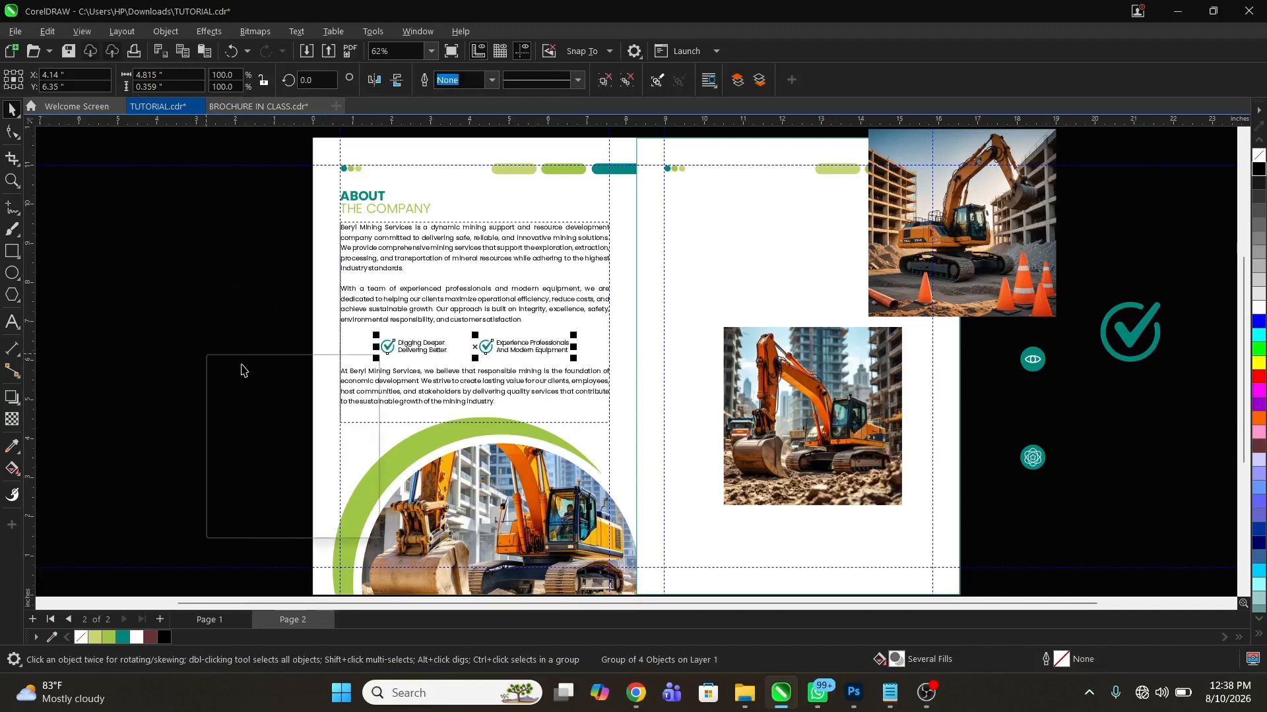
left_click(282, 364)
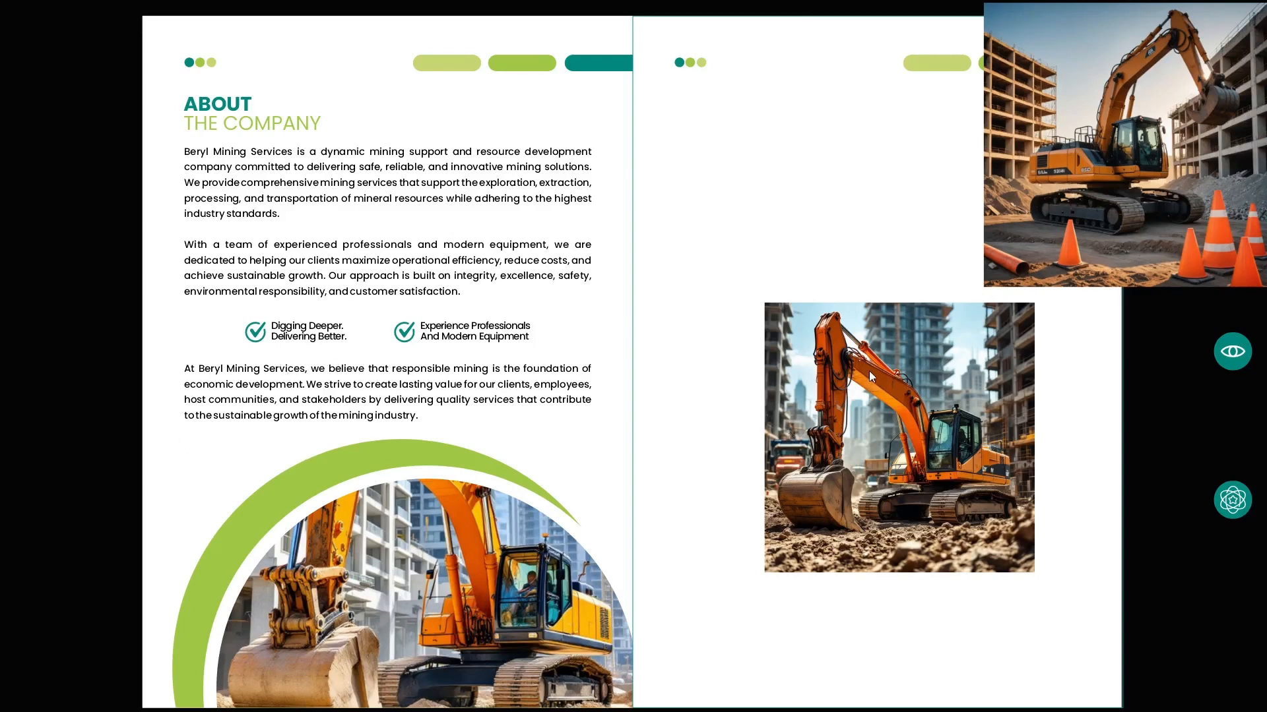
key("Escape")
Remove the outline from the right page's rectangle
left_click(798, 318)
key("z")
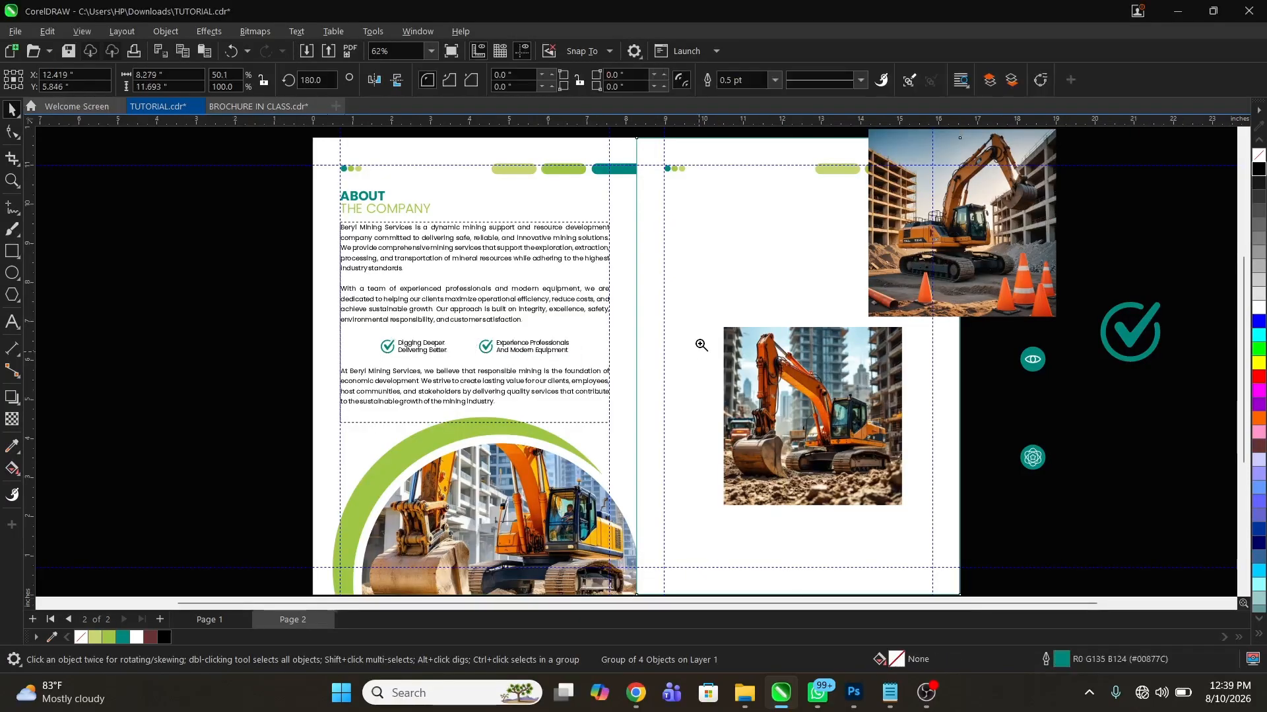
left_click_drag(593, 156, 914, 569)
key("space")
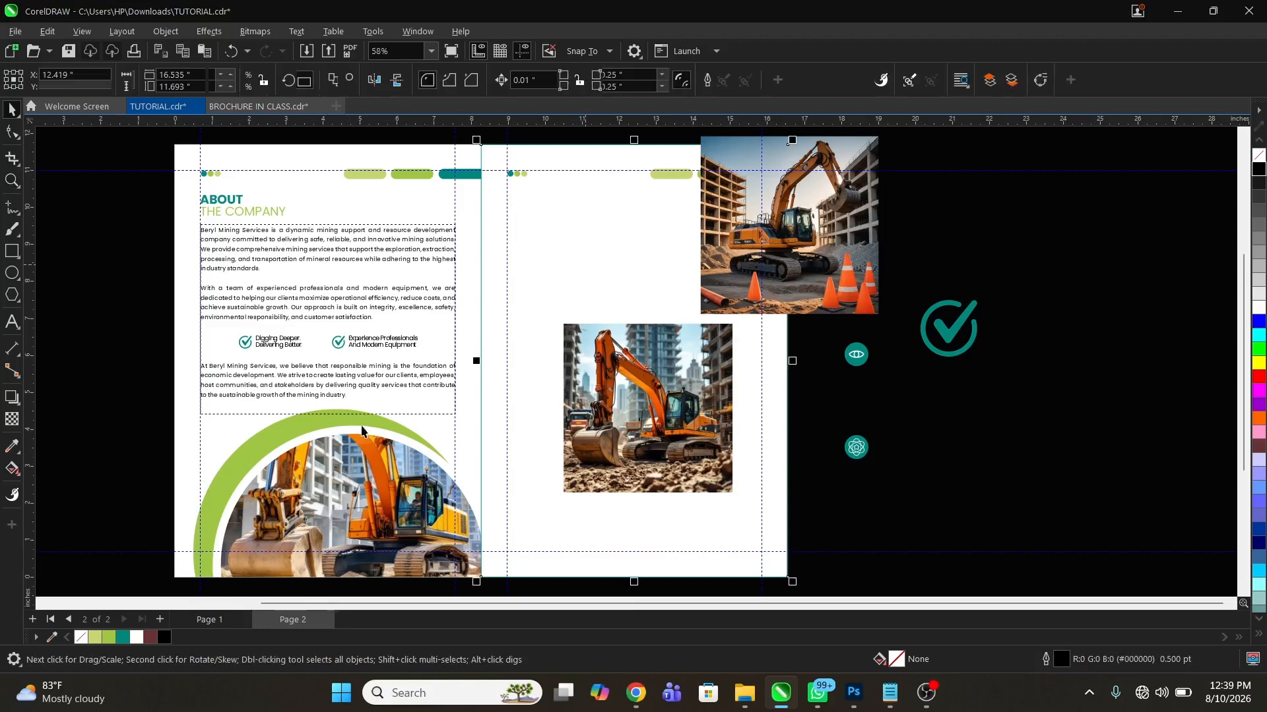
right_click(125, 639)
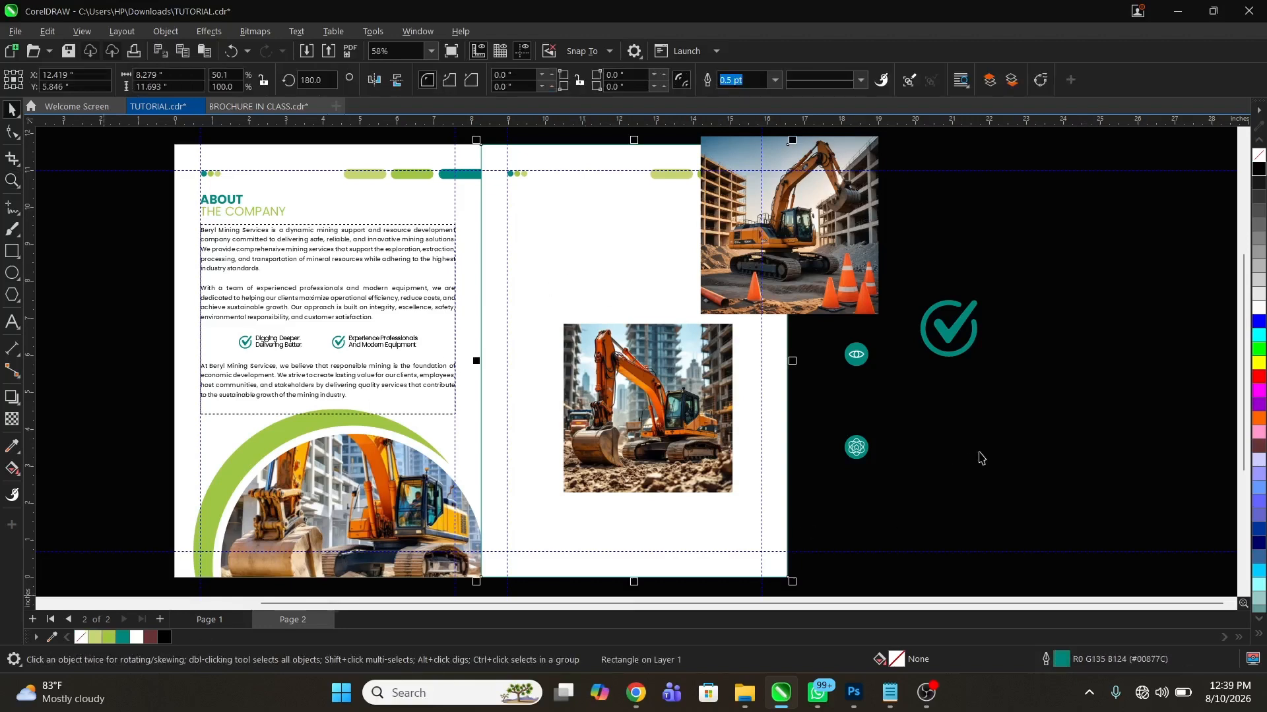
left_click(317, 204)
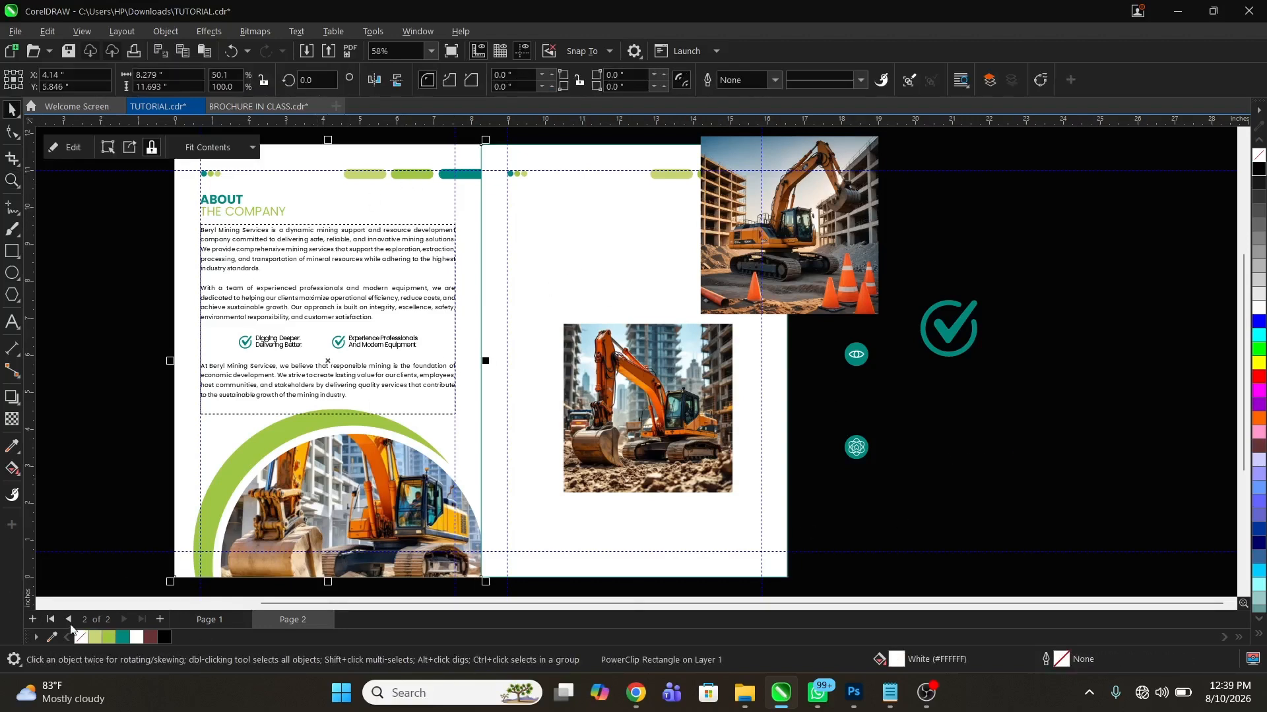
left_click(611, 212)
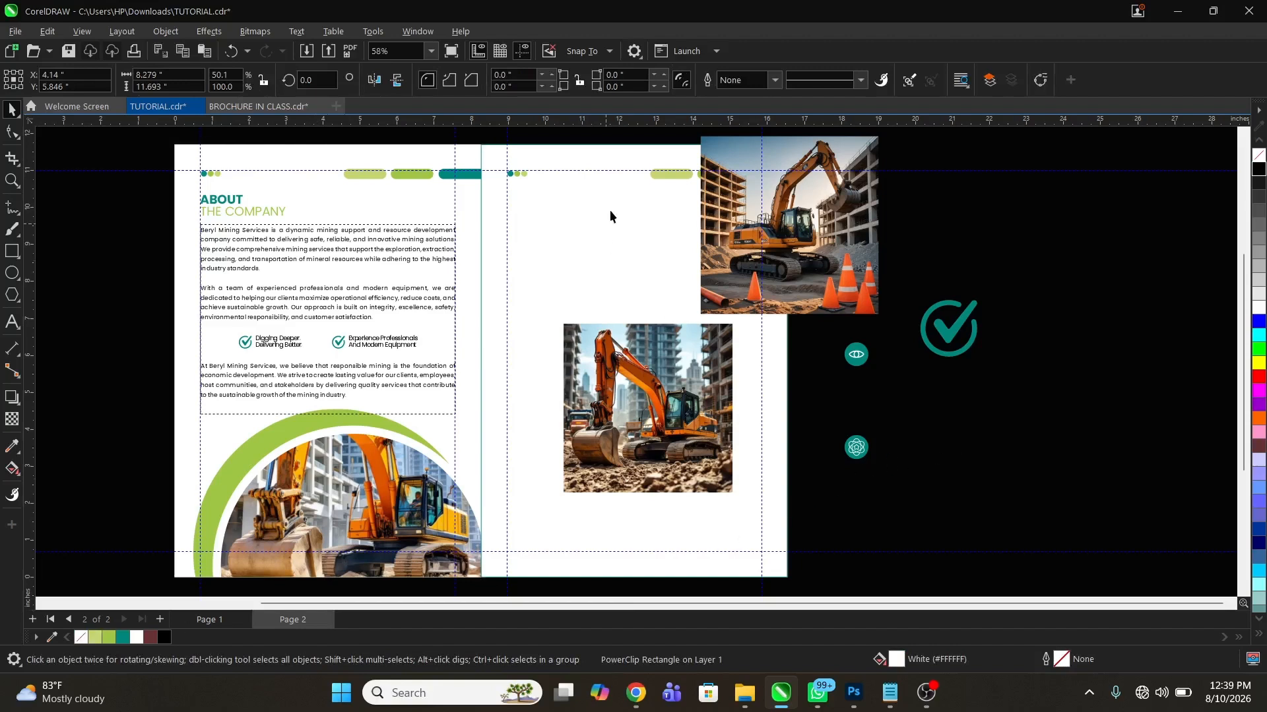
right_click(81, 637)
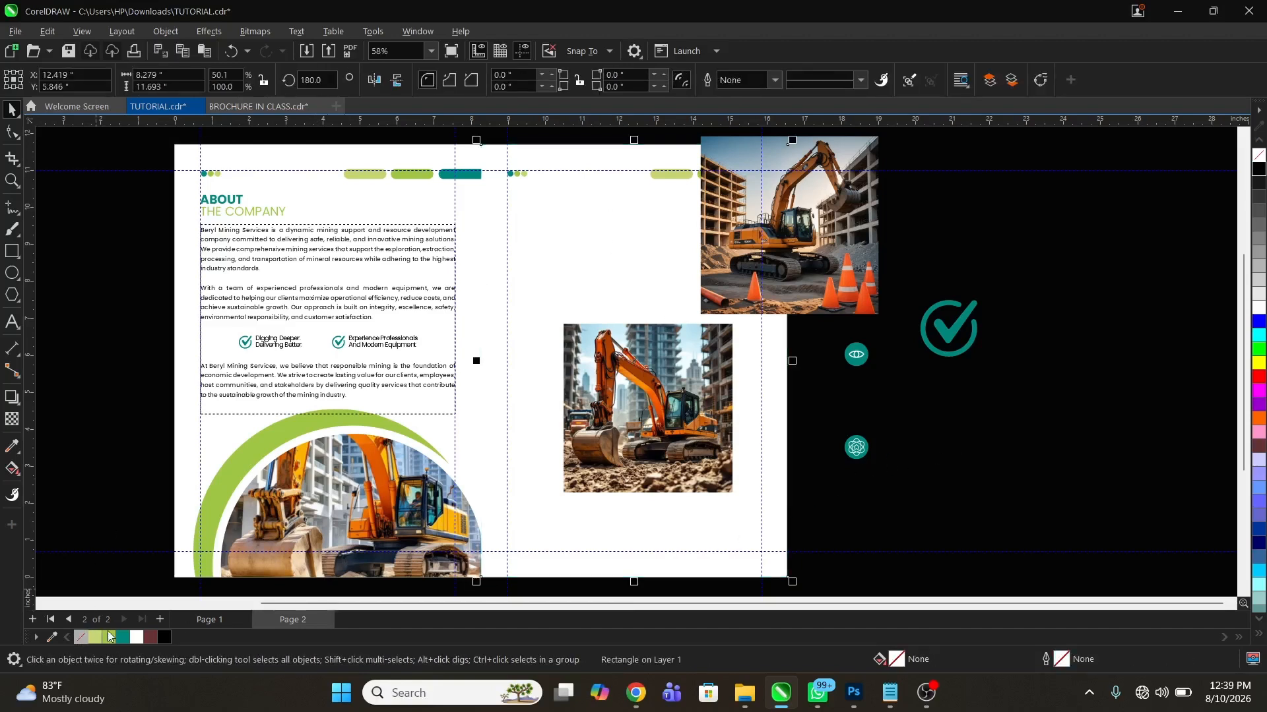
Move the two remaining excavator photos off the right page onto the empty area beside the spread
left_click(941, 524)
left_click_drag(857, 257, 1059, 325)
left_click_drag(665, 422, 1088, 426)
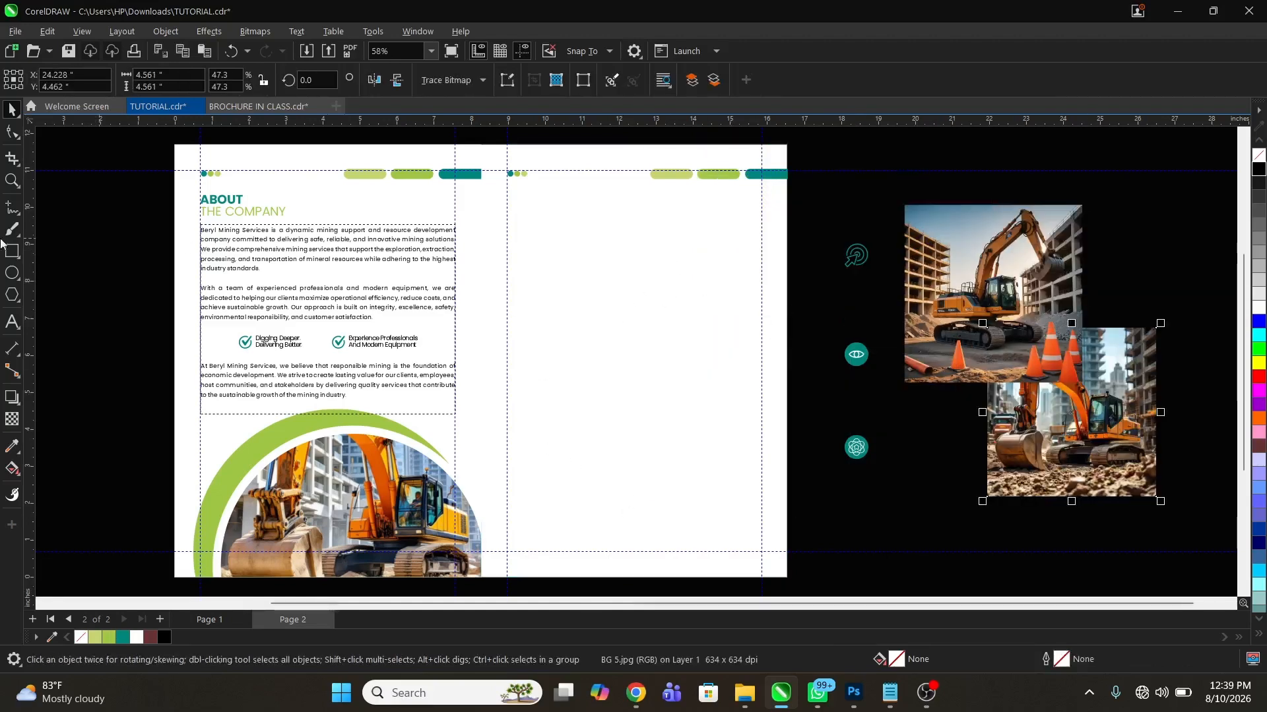
Duplicate the About page's body text frame onto the right page and centre it horizontally on that page's rectangle
left_click(256, 274)
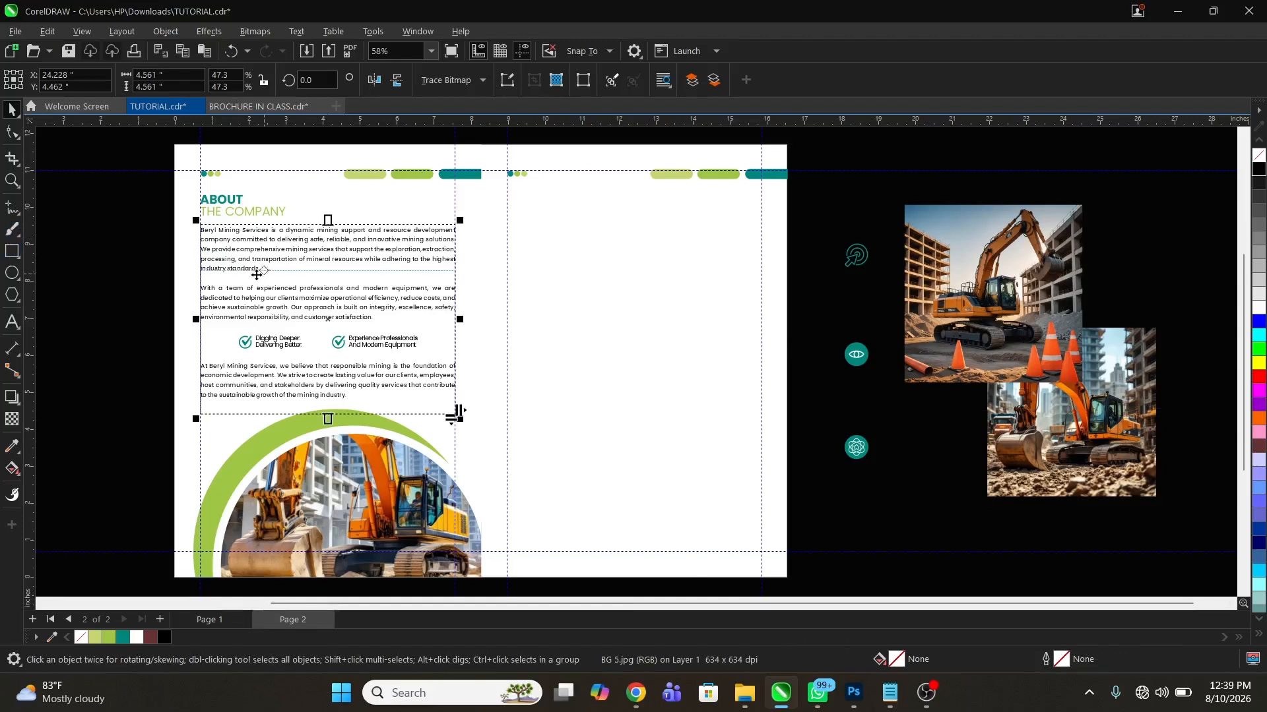
left_click_drag(248, 277, 549, 270)
right_click(548, 270)
left_click(640, 480, "shift")
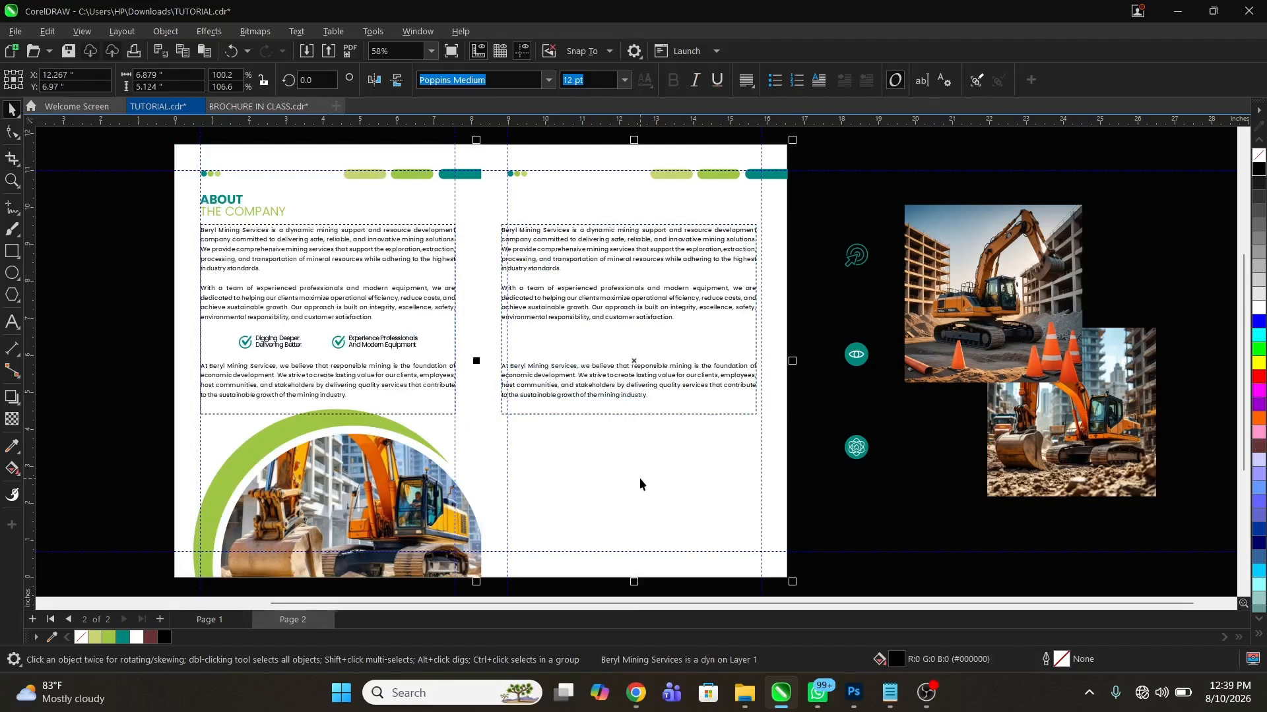
key("c")
Examine the text columns on both pages for alignment with the margin guides
left_click(12, 180)
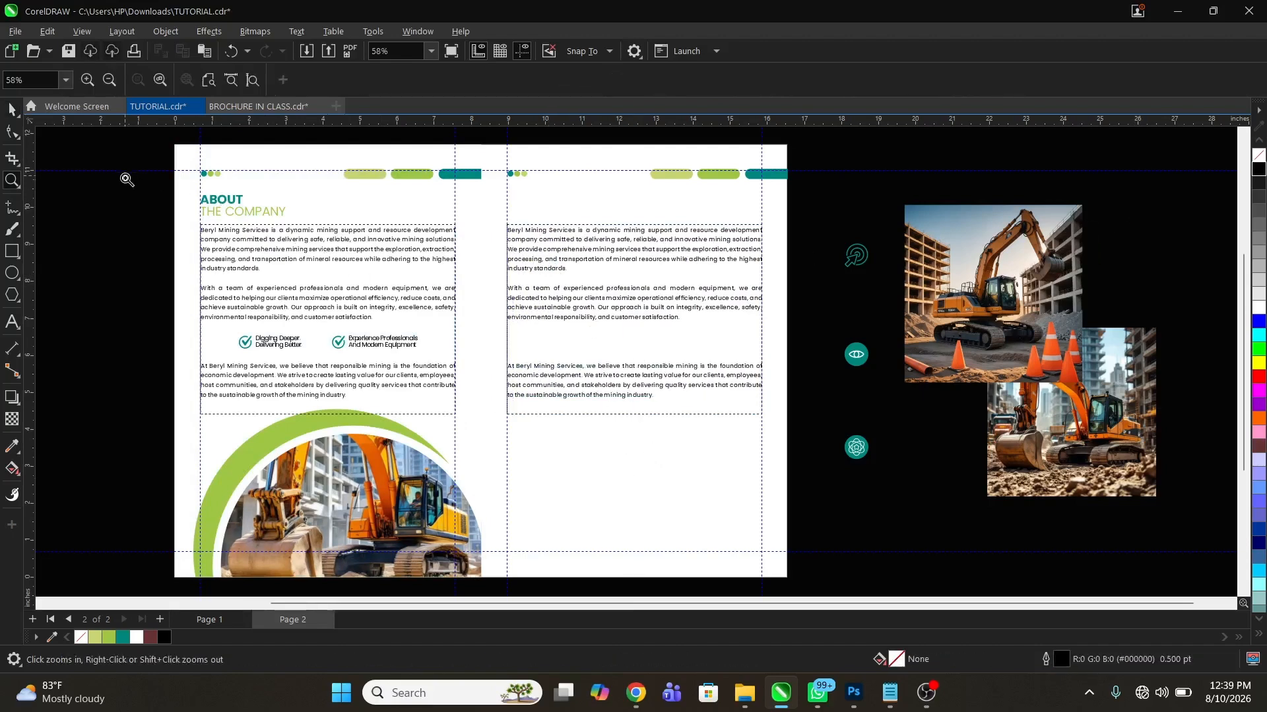
left_click_drag(125, 178, 884, 389)
key("space")
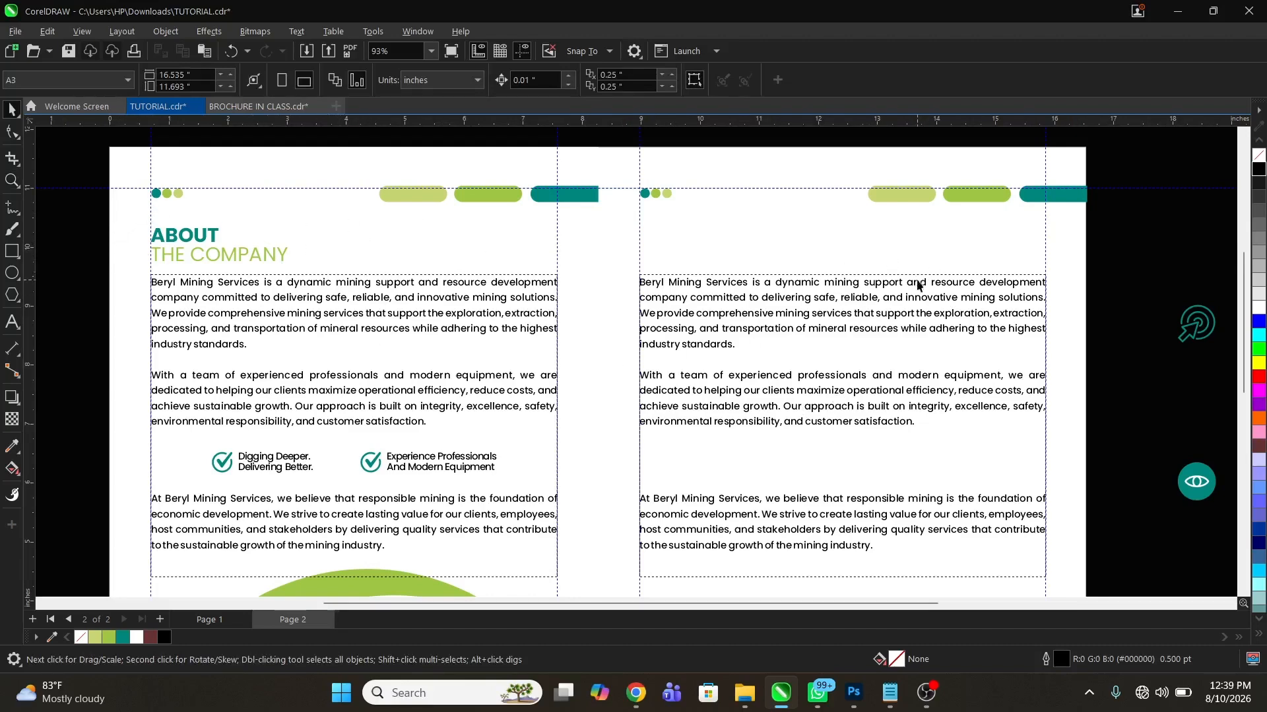
left_click(387, 325)
key("space")
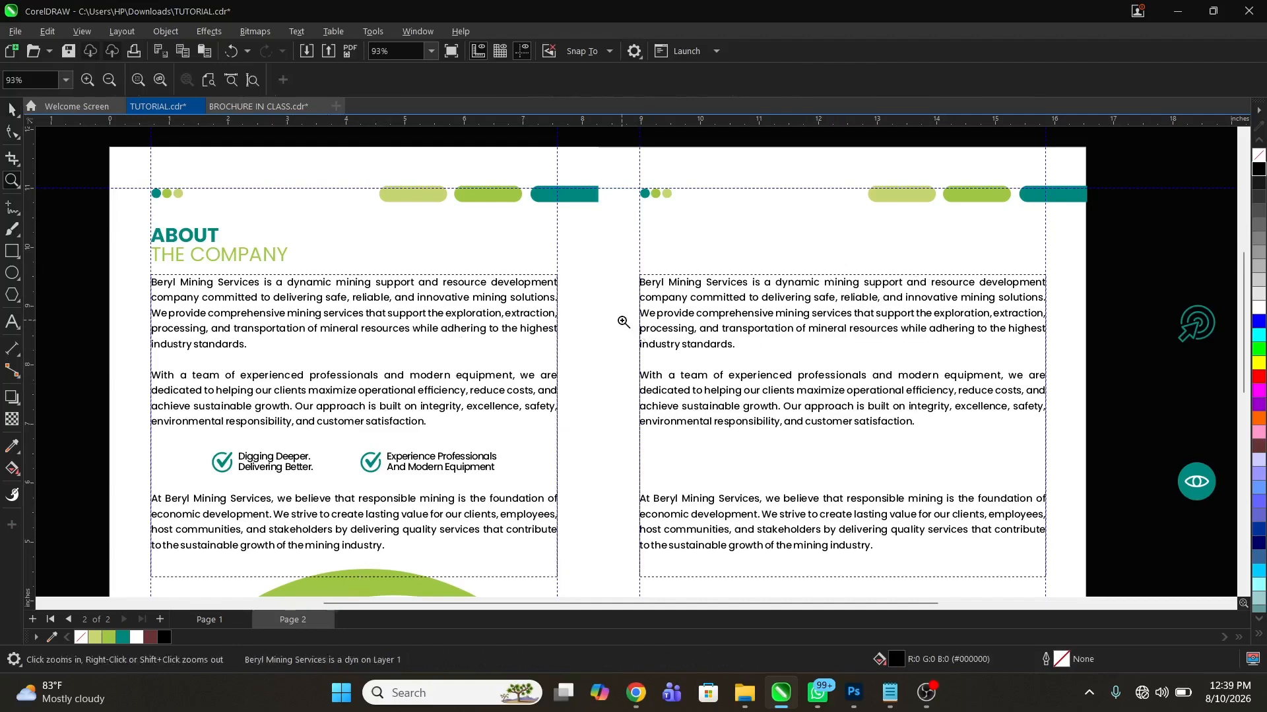
right_click(623, 321)
left_click_drag(417, 191, 856, 453)
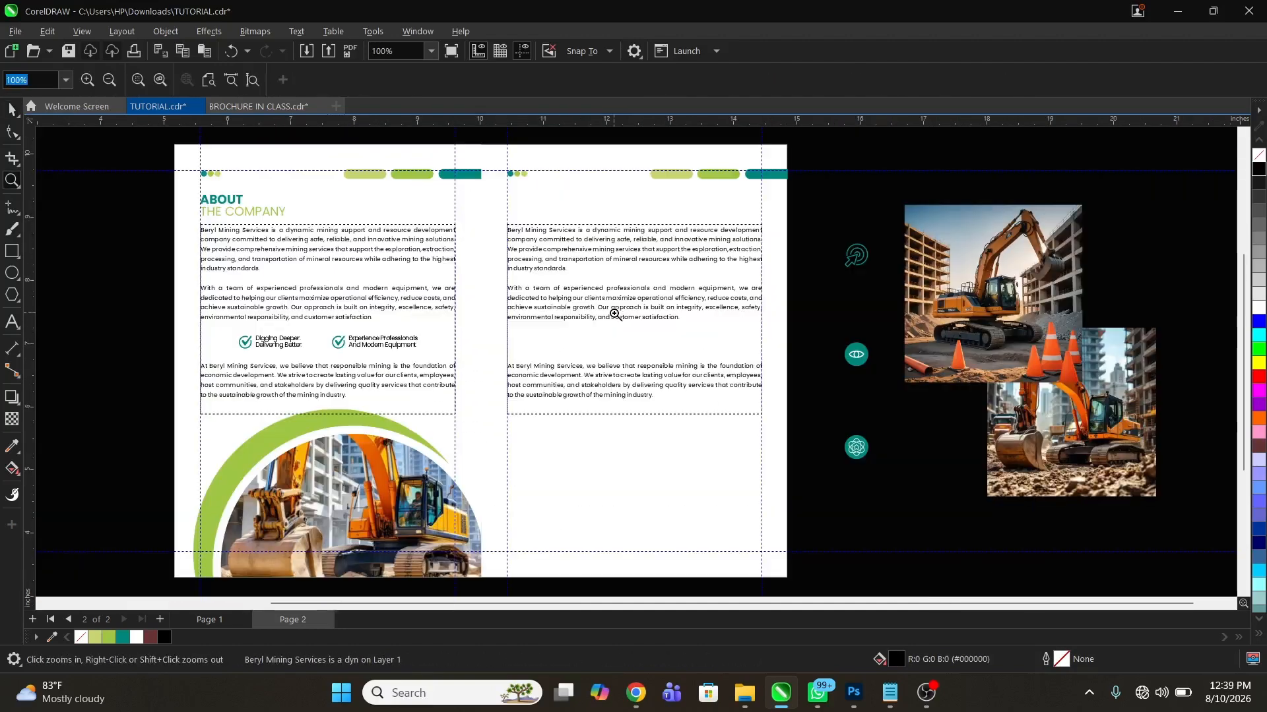
right_click(615, 318)
key("space")
left_click(827, 403)
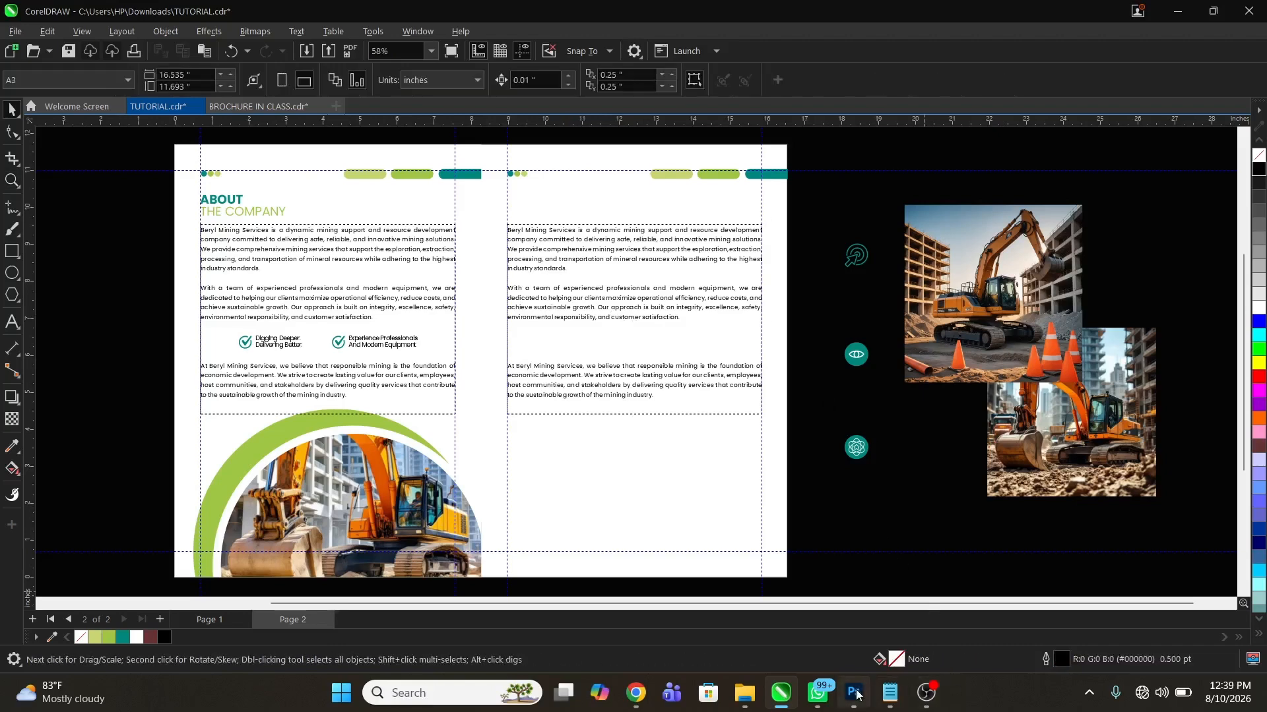
Replace all text in the right page's frame with the MISSION paragraph copied from the company notes in Notepad
left_click(889, 704)
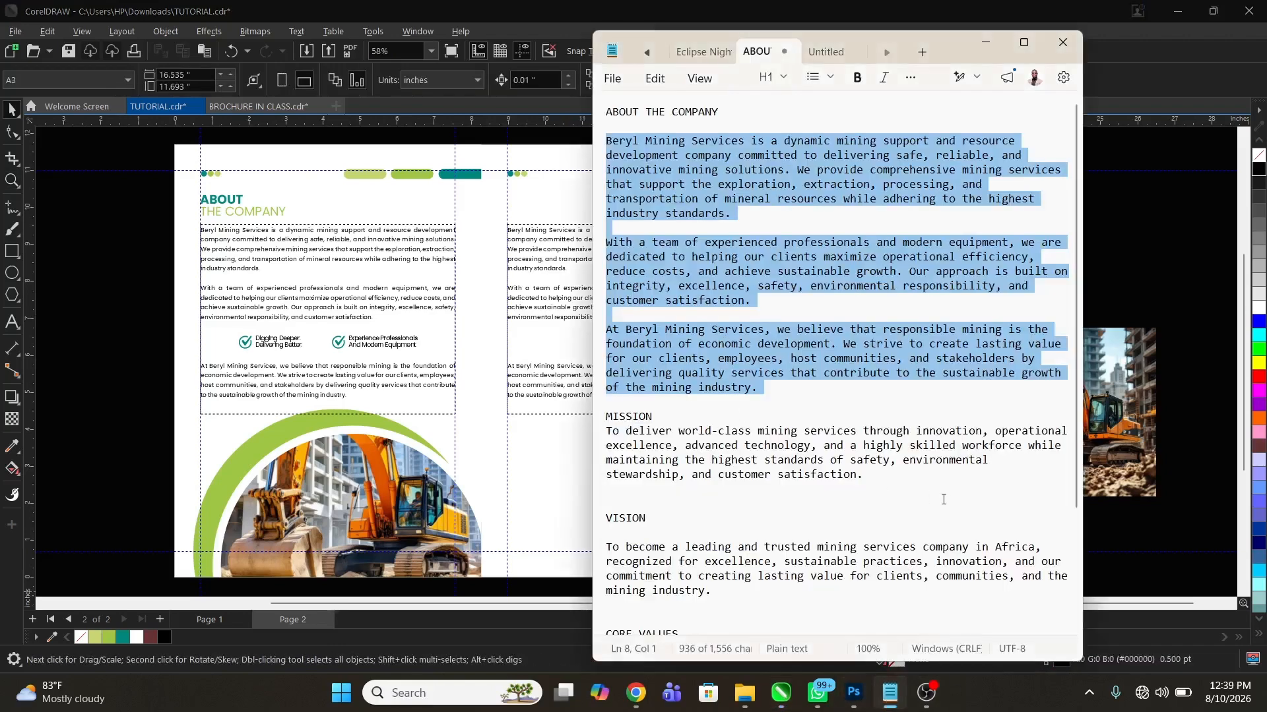
left_click_drag(903, 480, 604, 431)
key("ctrl+c")
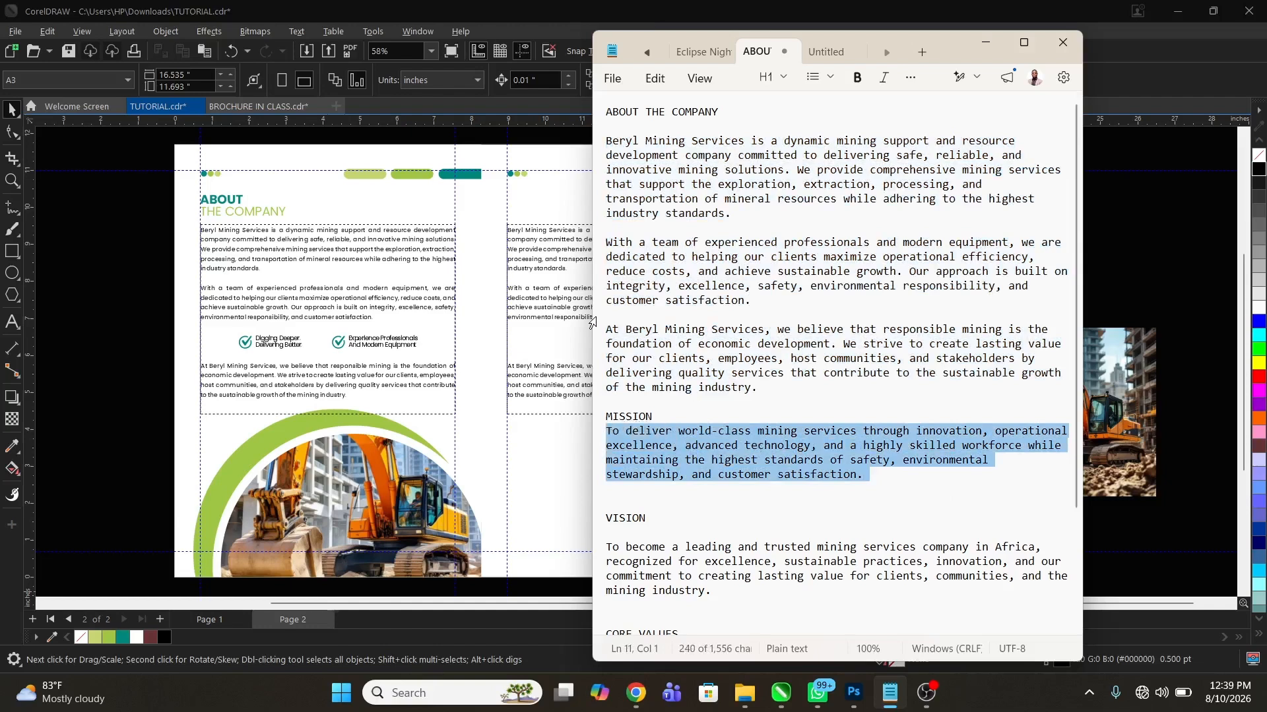
double_click(551, 299)
key("ctrl+a")
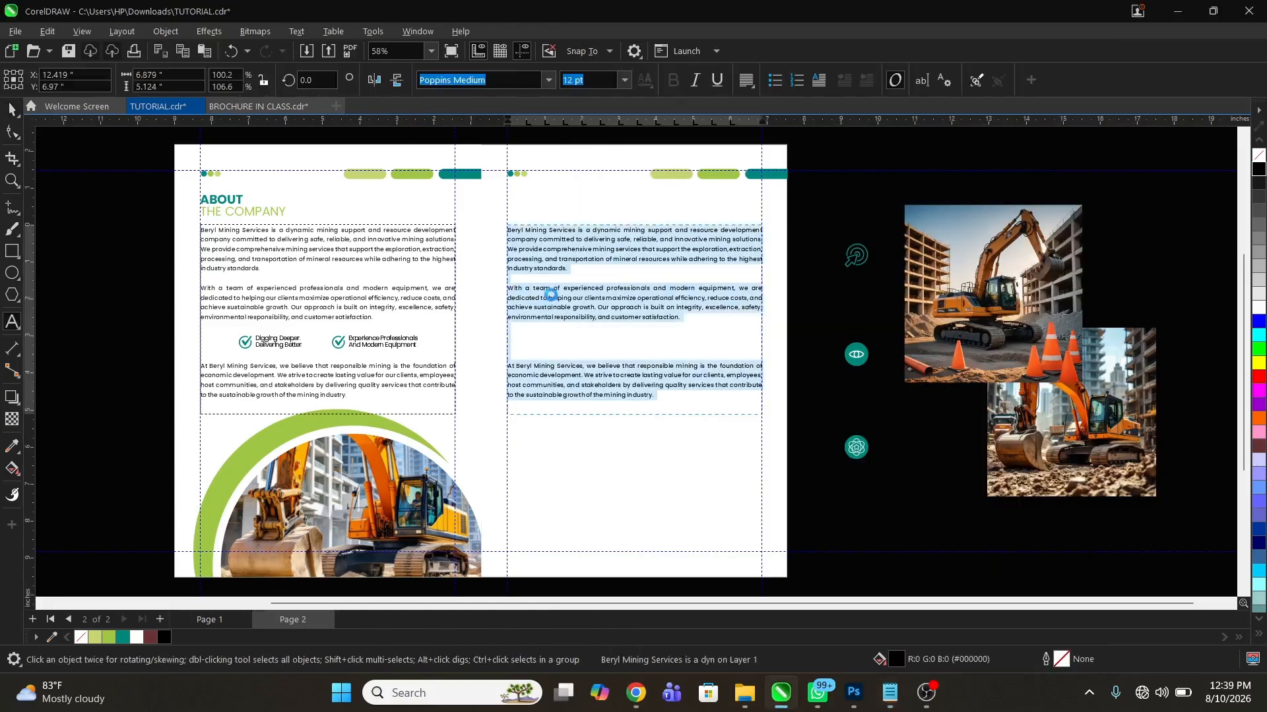
key("ctrl+v")
key("Escape")
left_click_drag(634, 419, 650, 270)
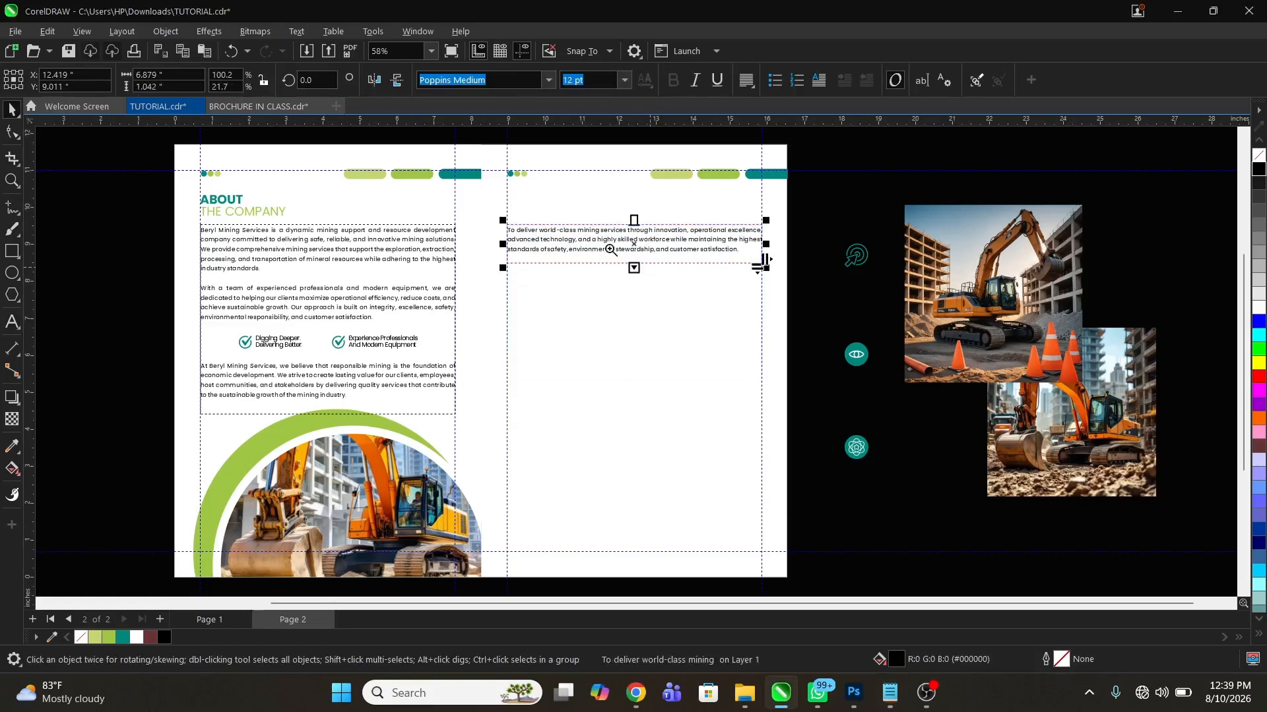
key("z")
left_click_drag(454, 197, 824, 332)
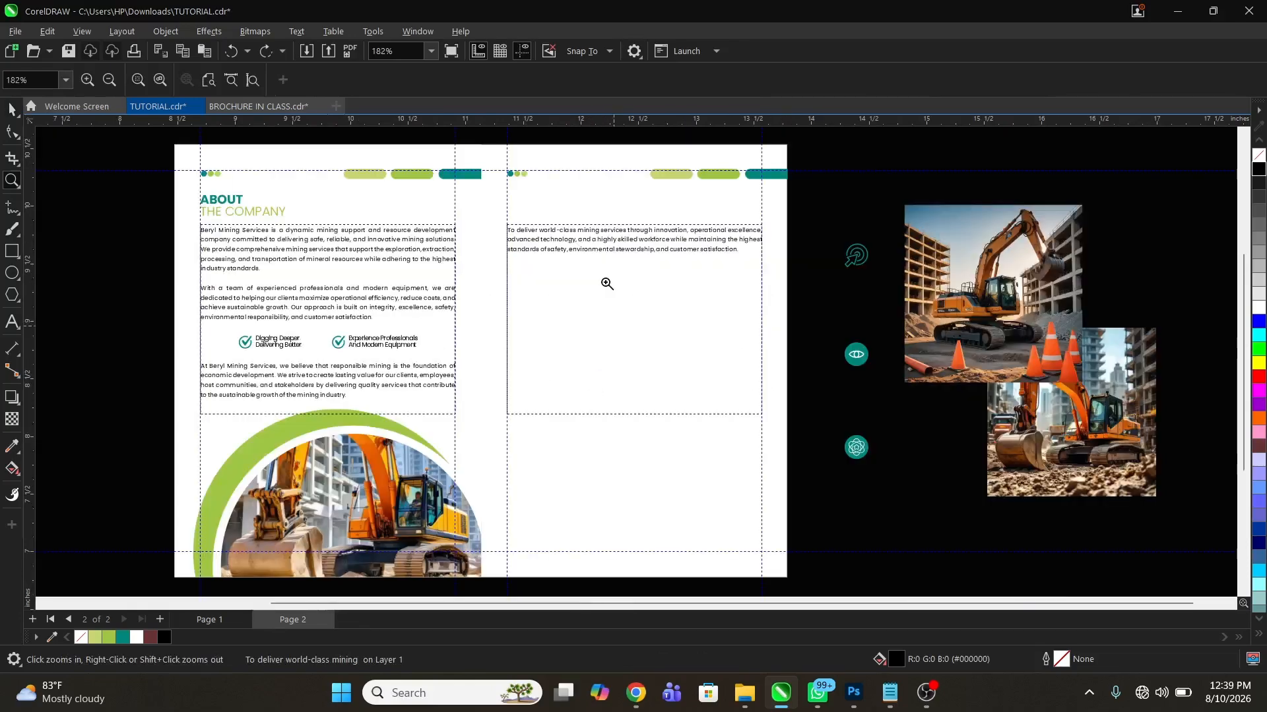
key("ctrl+z")
Shorten the mission text frame to about 0.91 in high so it ends just below the paragraph
left_click_drag(449, 368, 853, 456)
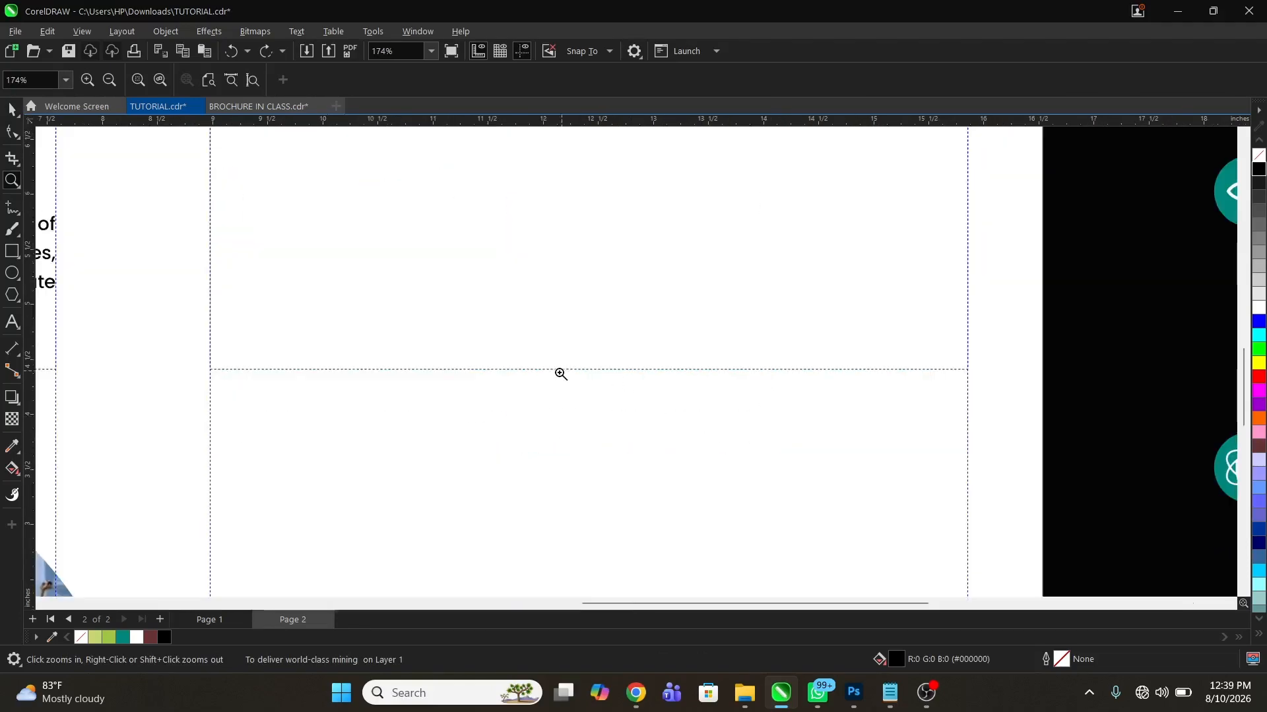
right_click(594, 396)
key("space")
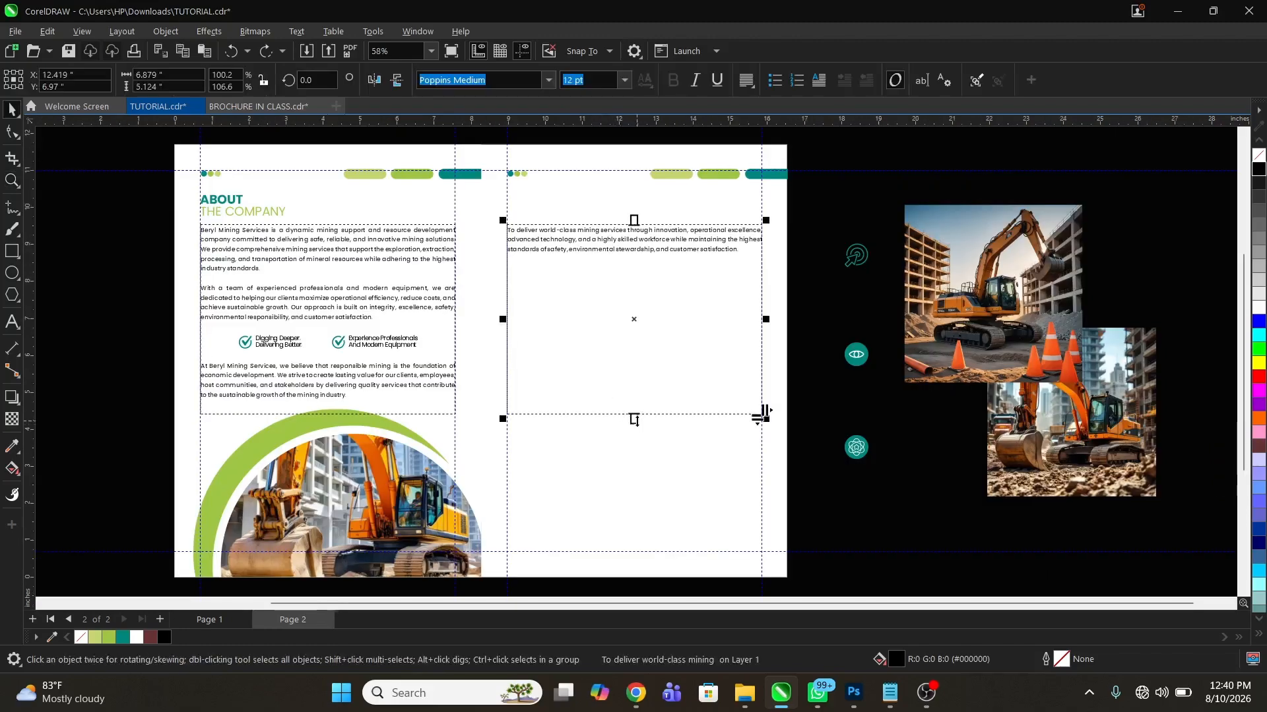
left_click_drag(634, 419, 642, 276)
key("z")
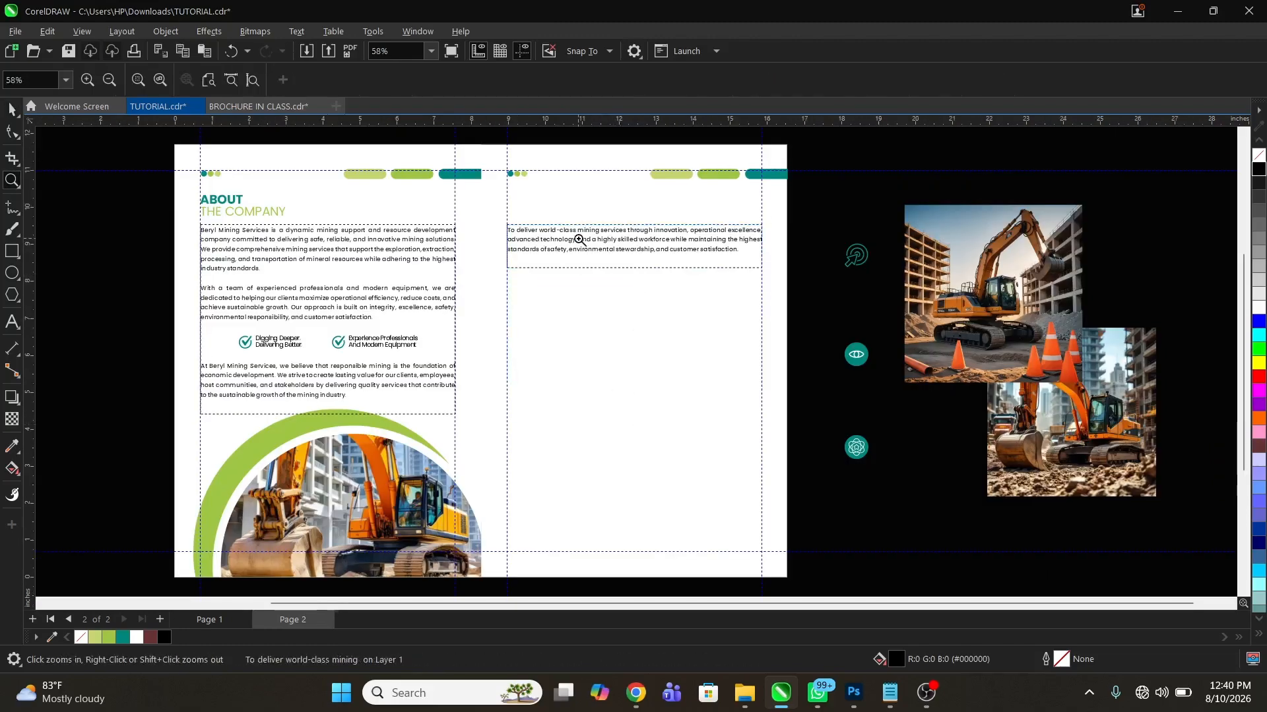
left_click_drag(463, 185, 894, 351)
key("space")
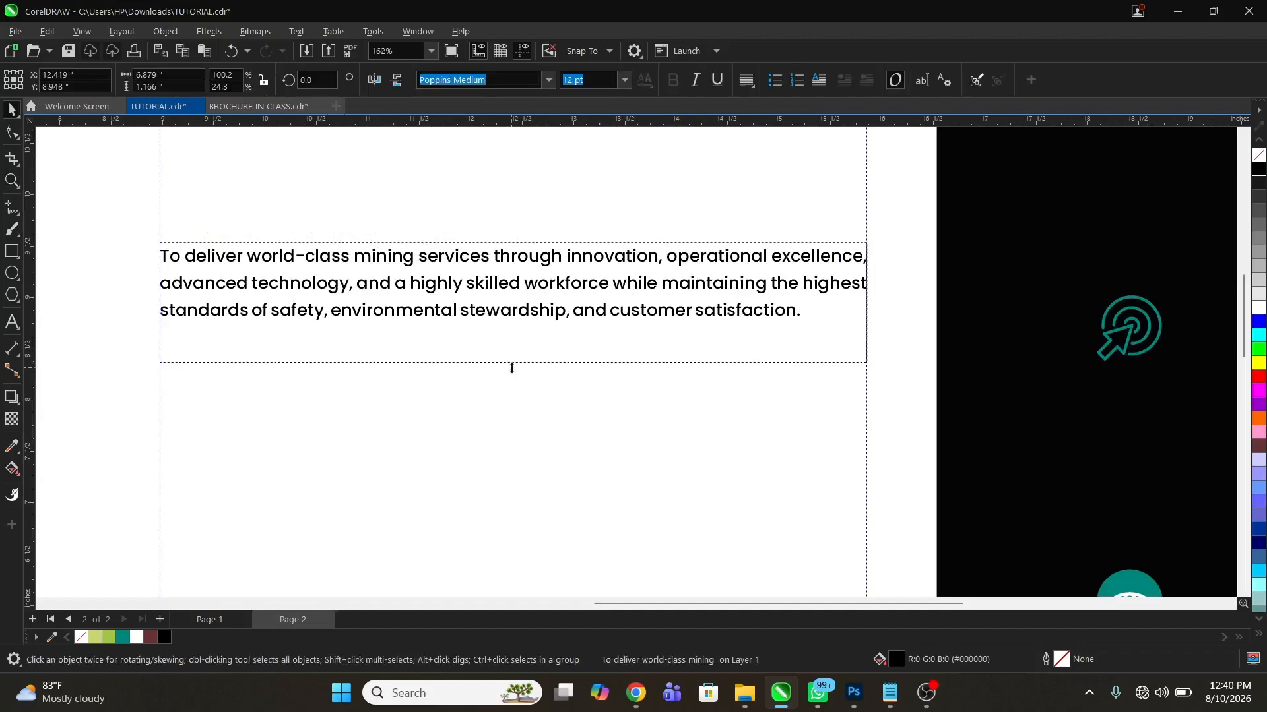
left_click_drag(513, 367, 526, 344)
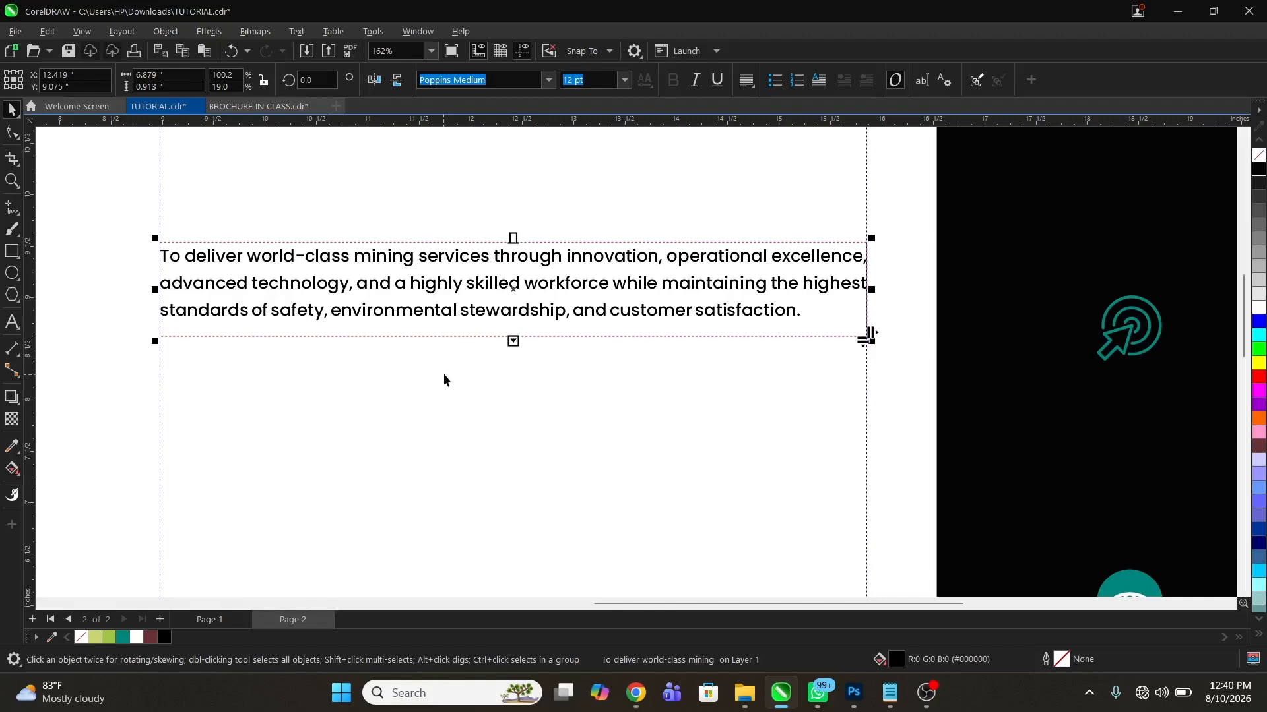
Remove the extra line break after the last sentence of the mission paragraph
double_click(812, 308)
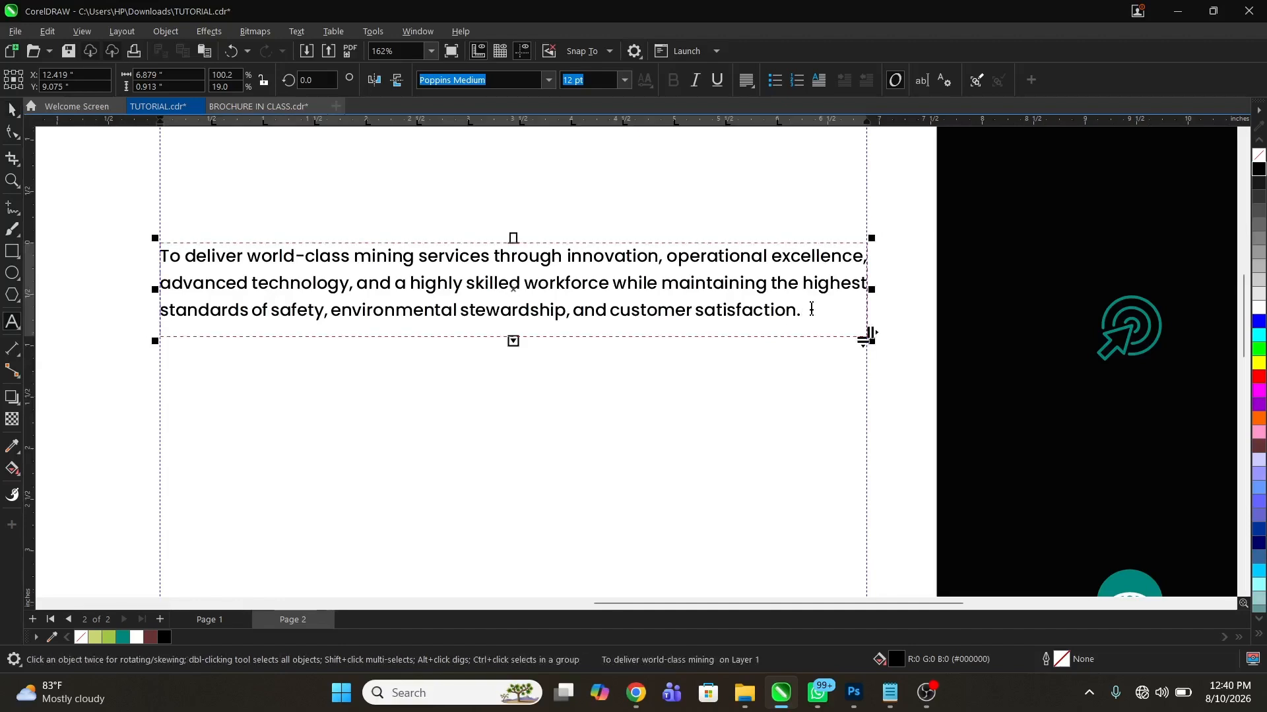
left_click(812, 309)
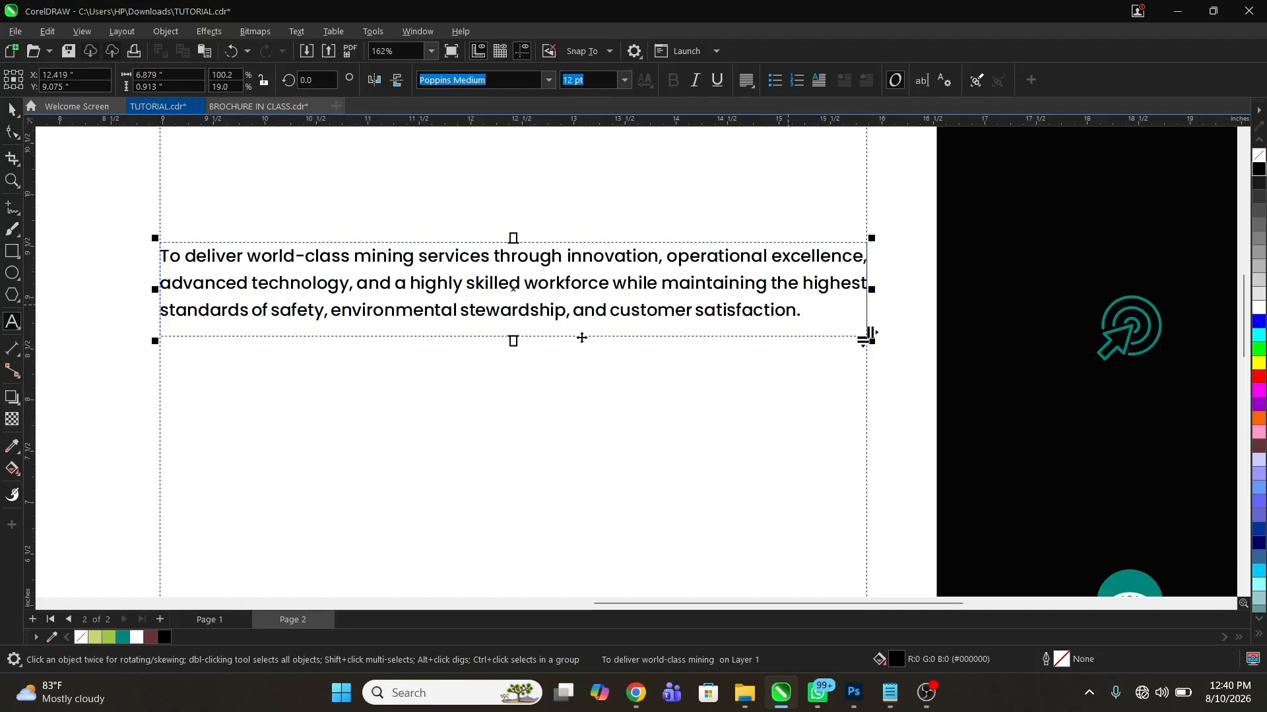
left_click(981, 226)
key("z")
right_click(547, 396)
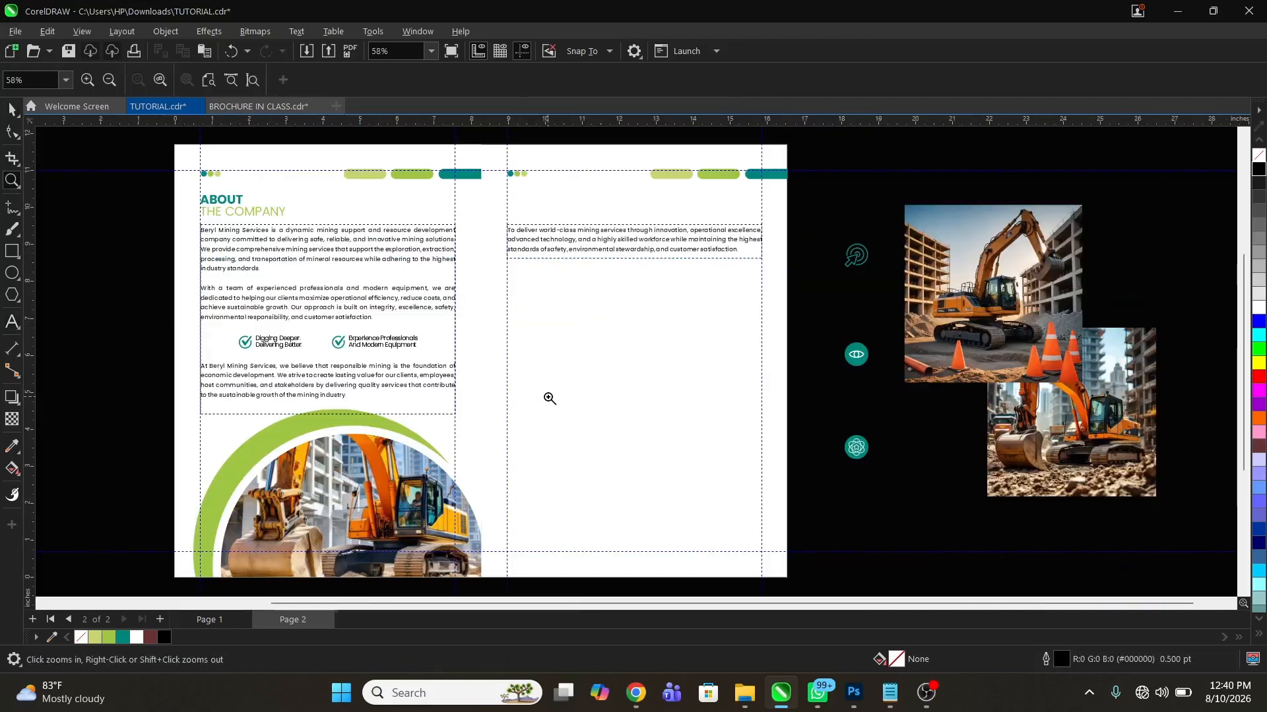
Duplicate the ABOUT THE COMPANY heading onto the right page above the mission paragraph
key("space")
left_click(225, 201)
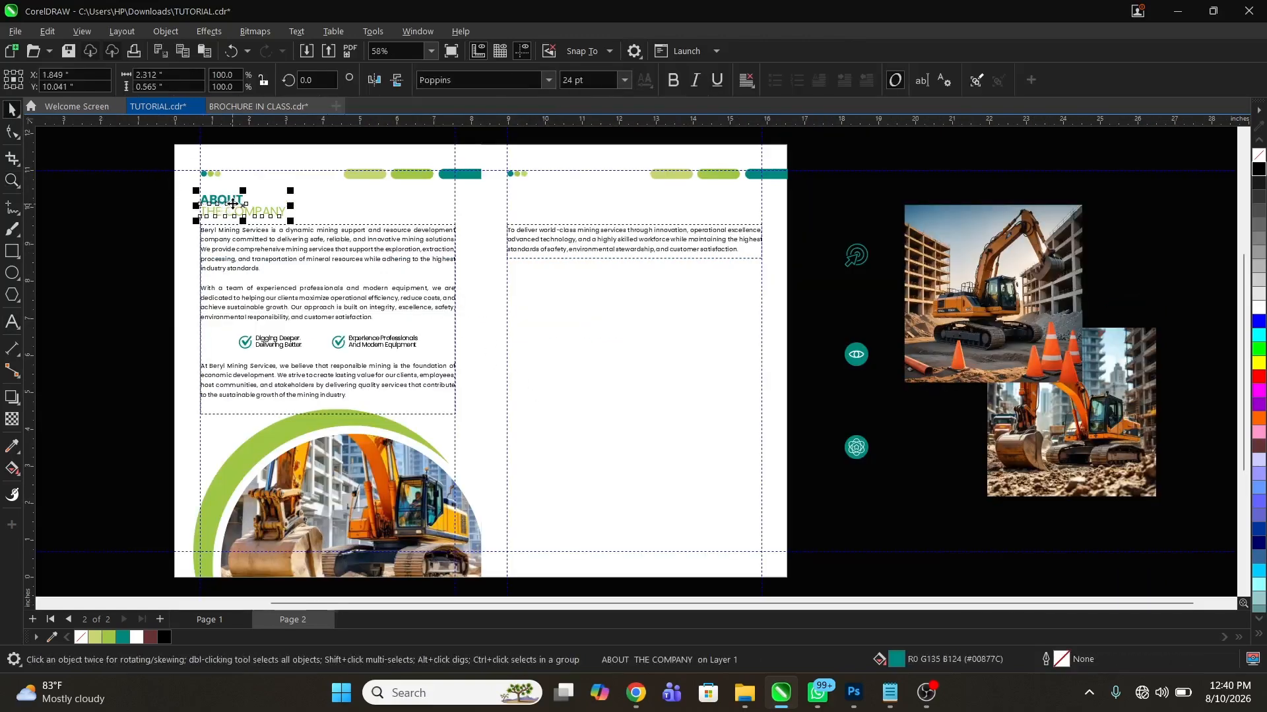
left_click_drag(484, 227, 564, 226)
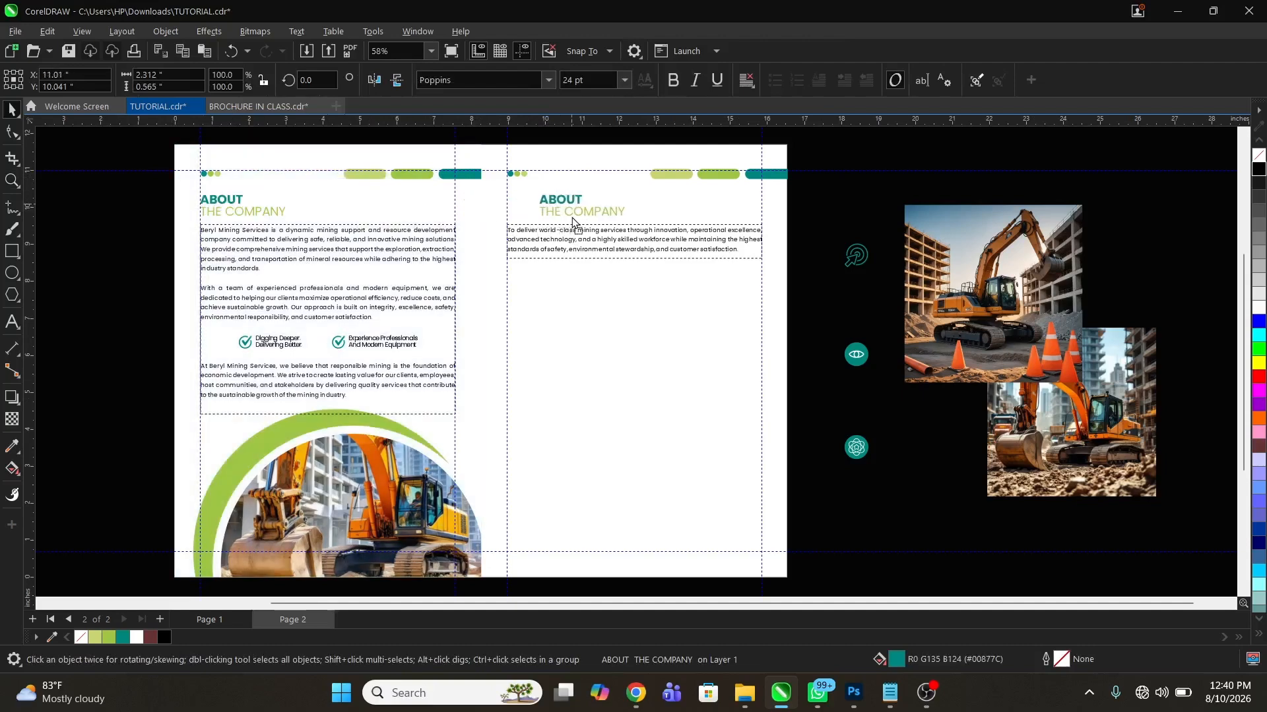
Replace the duplicated heading's text with MISSION and lower it to about Y 10.06 in
left_click_drag(460, 160, 734, 283)
key("space")
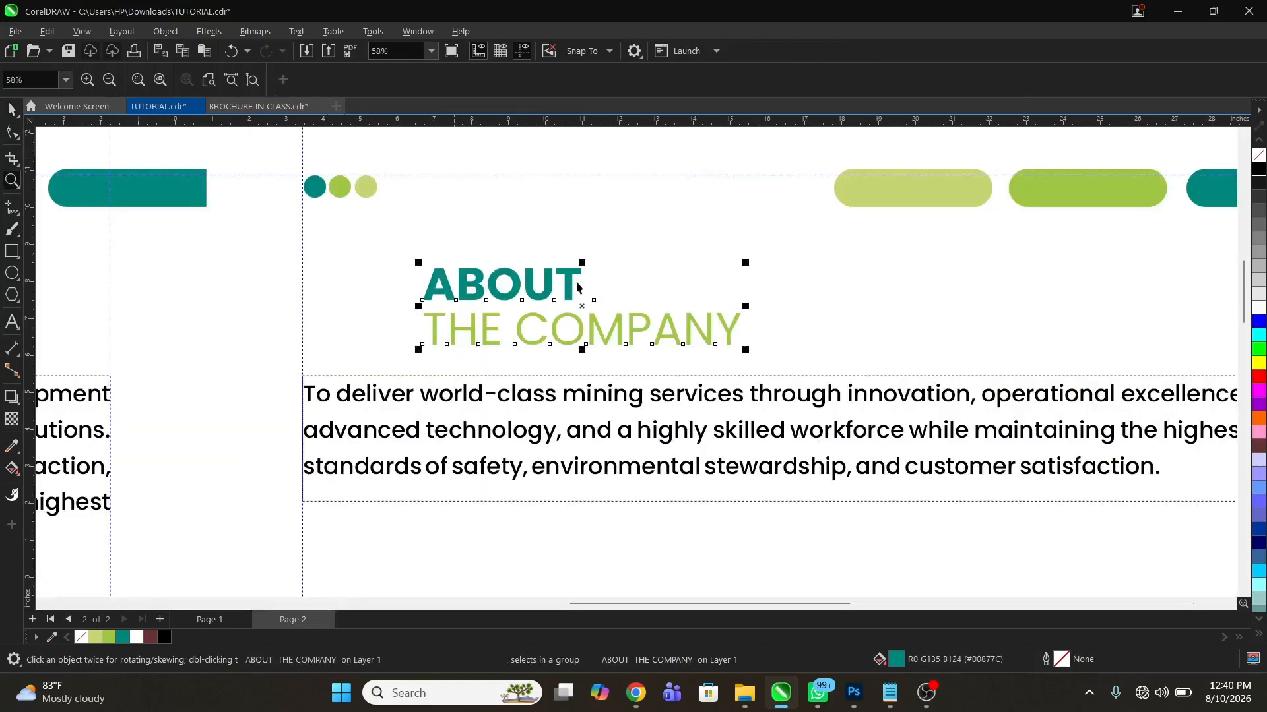
double_click(573, 276)
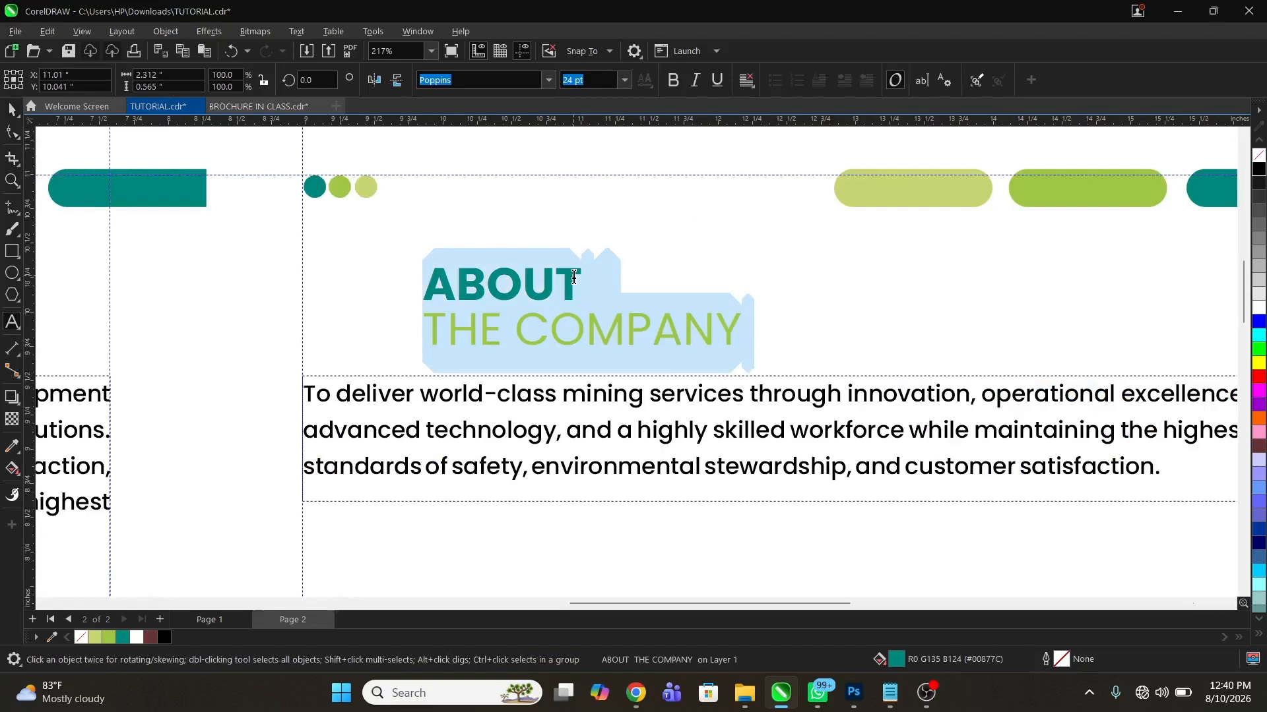
type("MISSION")
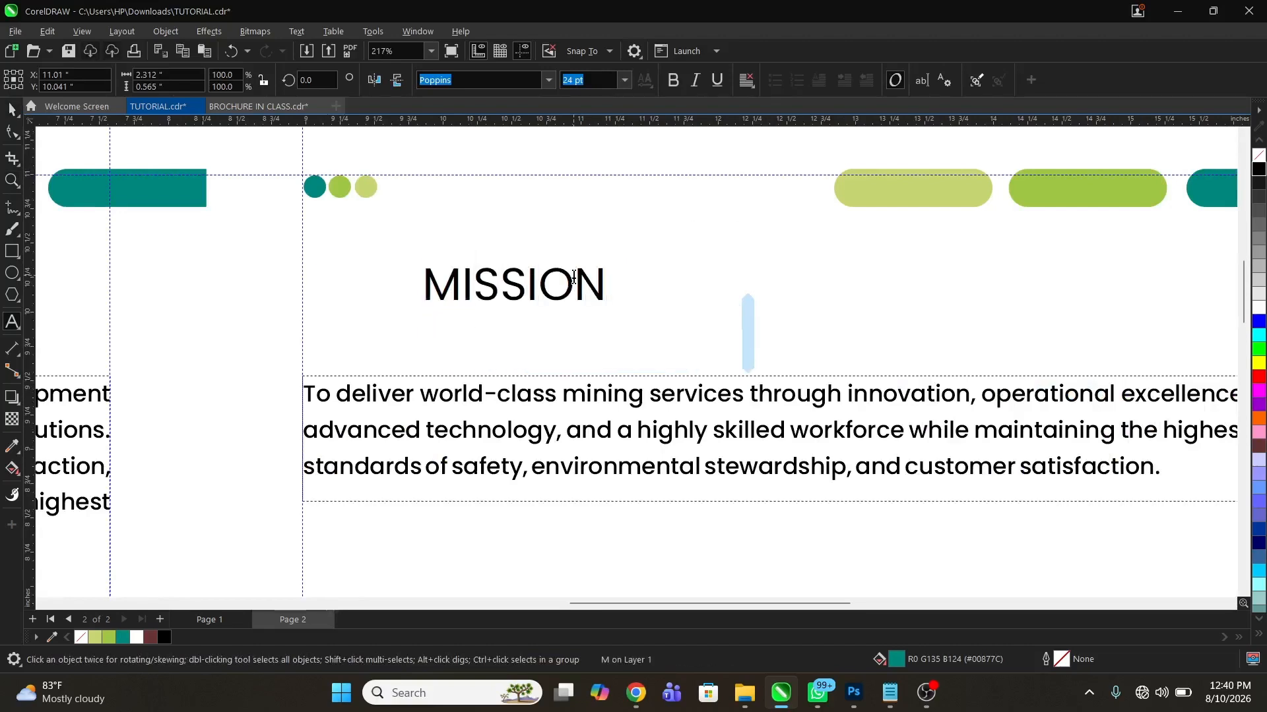
key("ctrl+space")
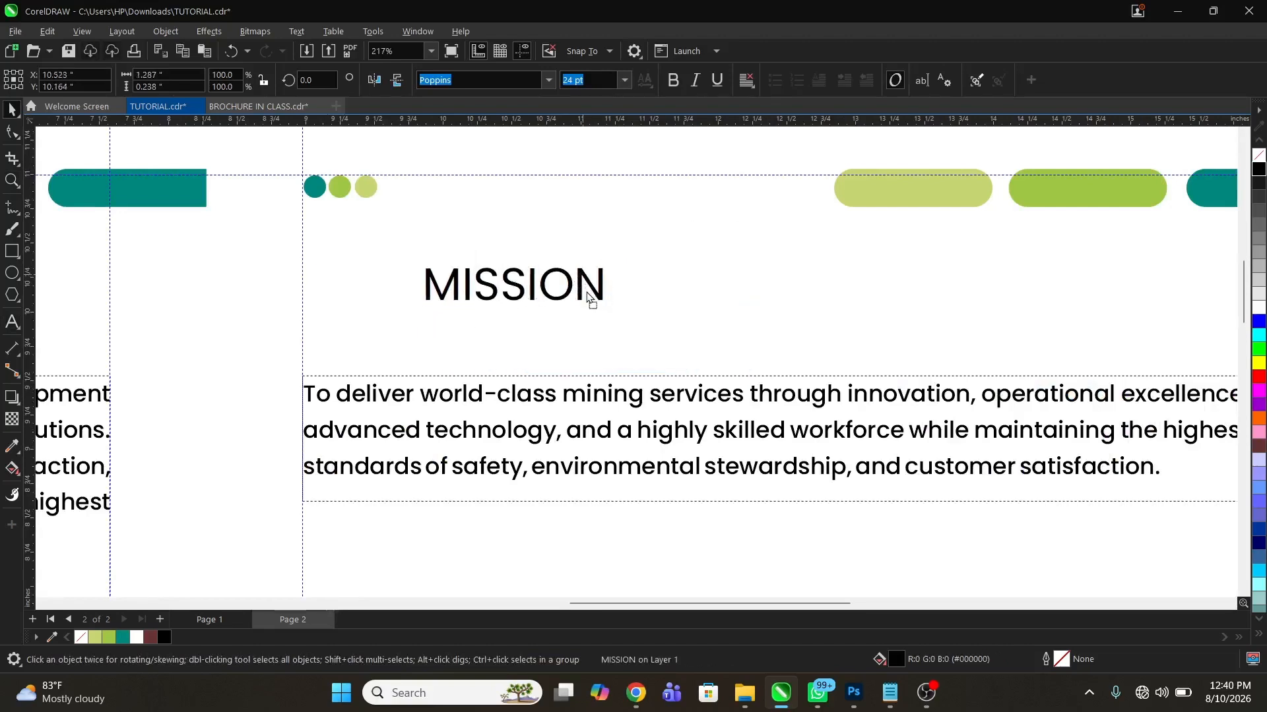
left_click_drag(589, 298, 585, 295)
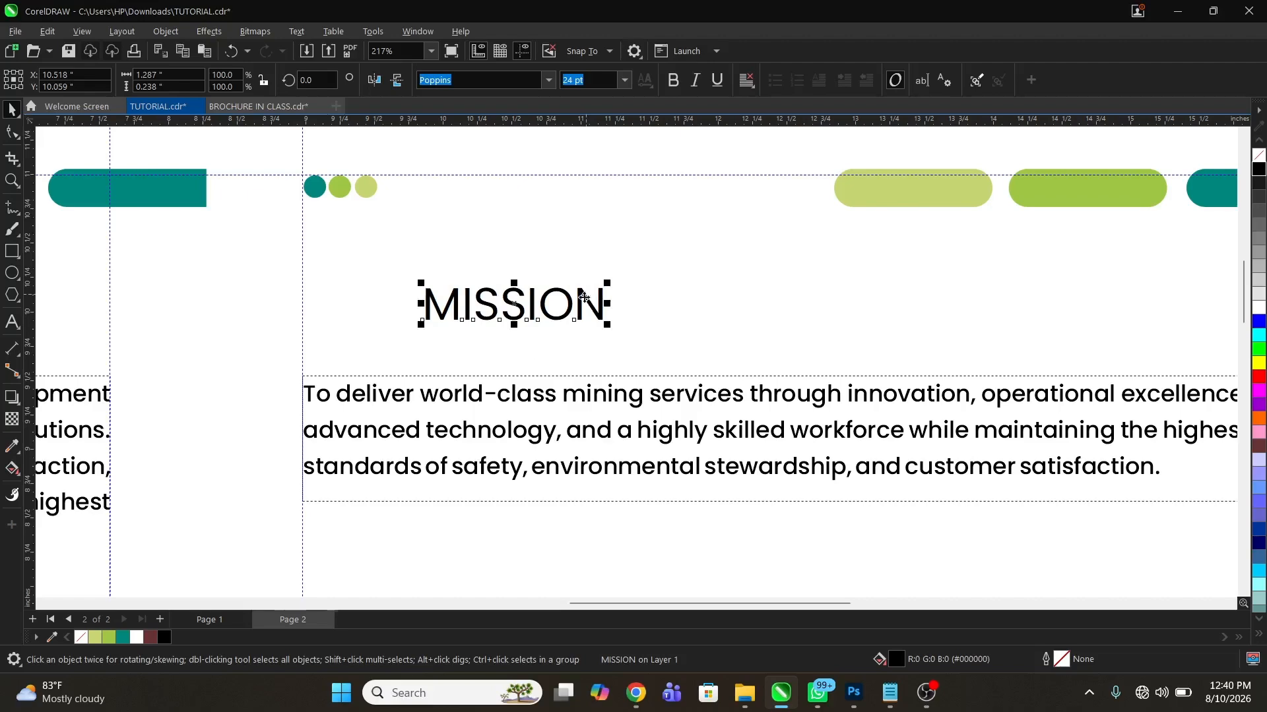
Fill the MISSION heading with the document's teal (#00877C) and set its font to Poppins Bold
left_click(123, 638)
key("z")
key("F4")
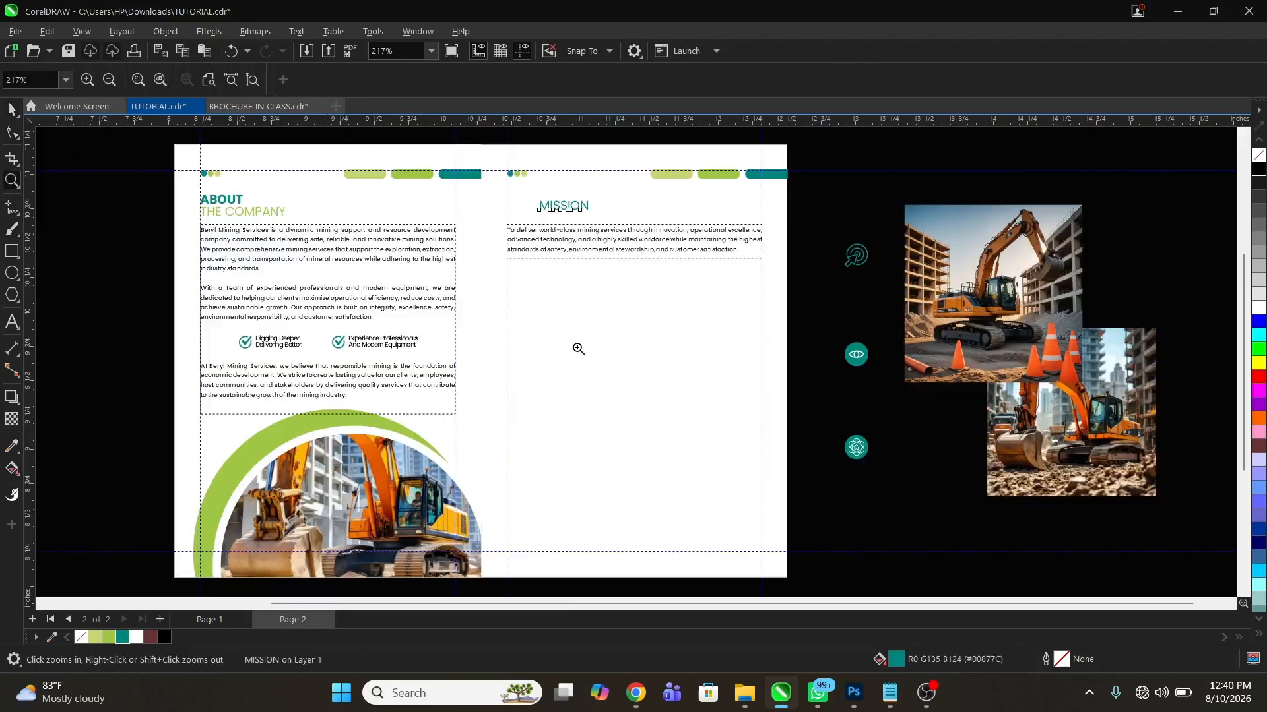
left_click_drag(152, 169, 820, 316)
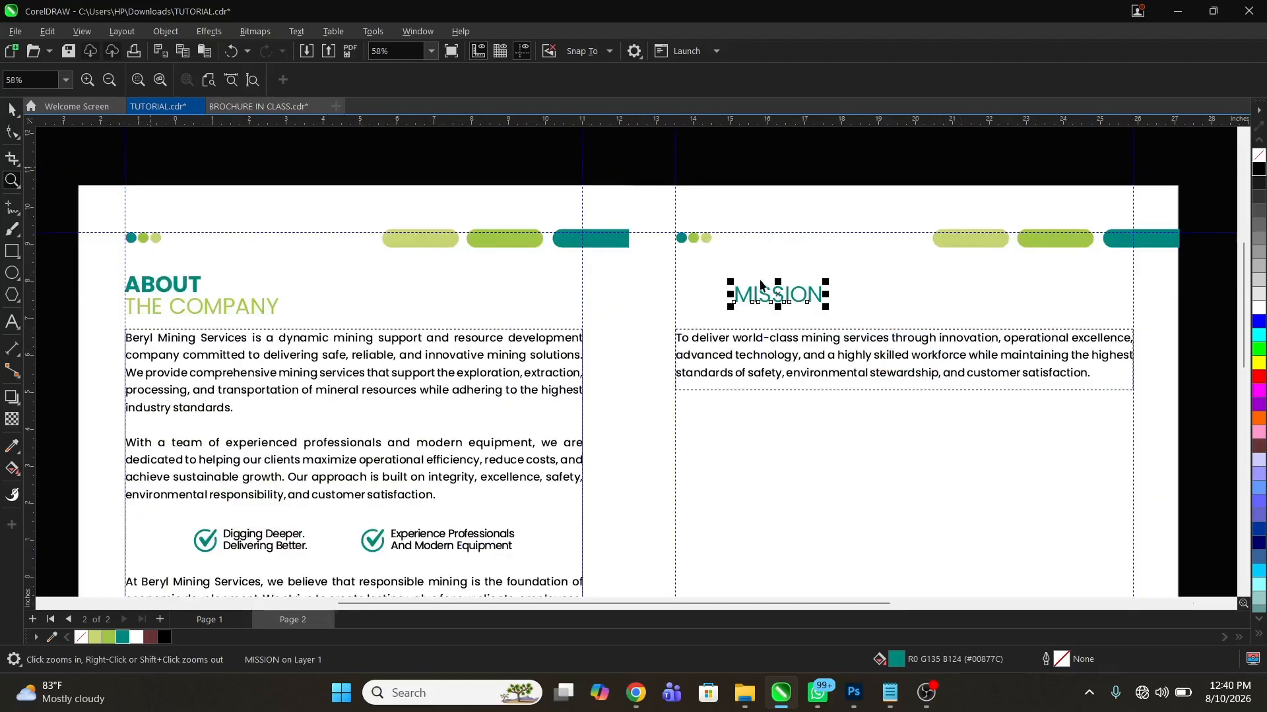
key("space")
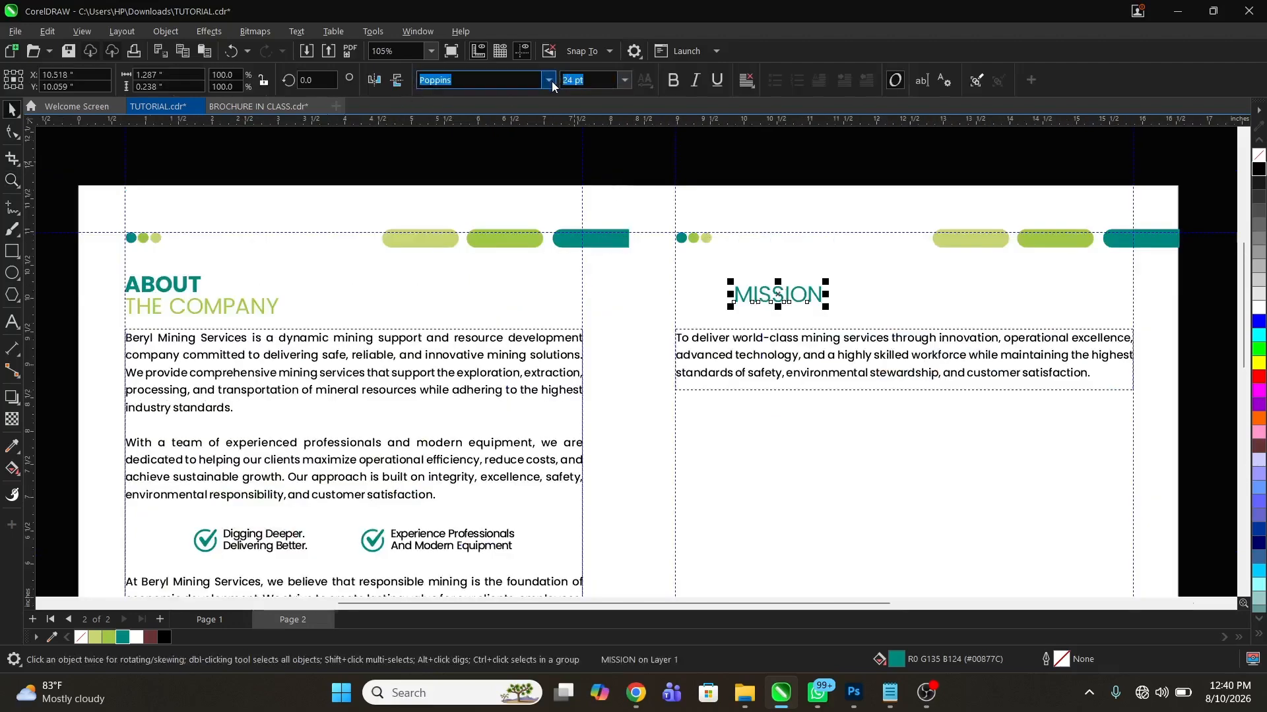
left_click(551, 81)
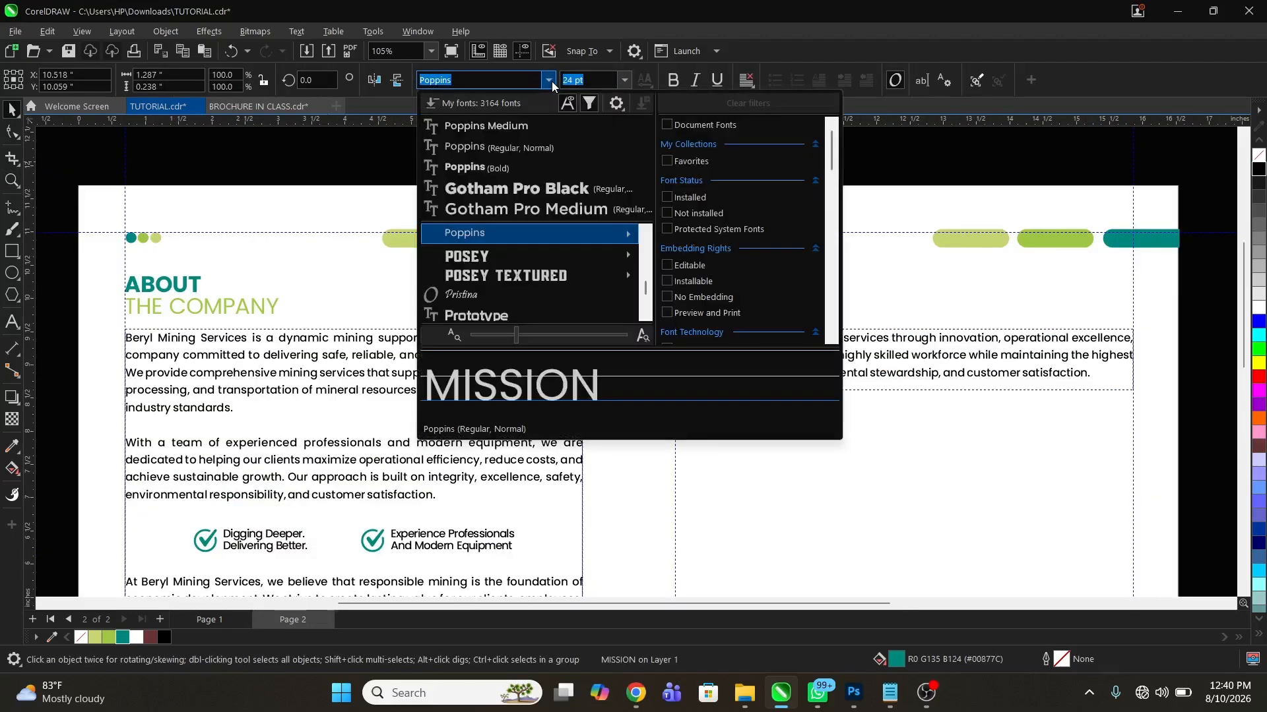
left_click(521, 173)
left_click(752, 296)
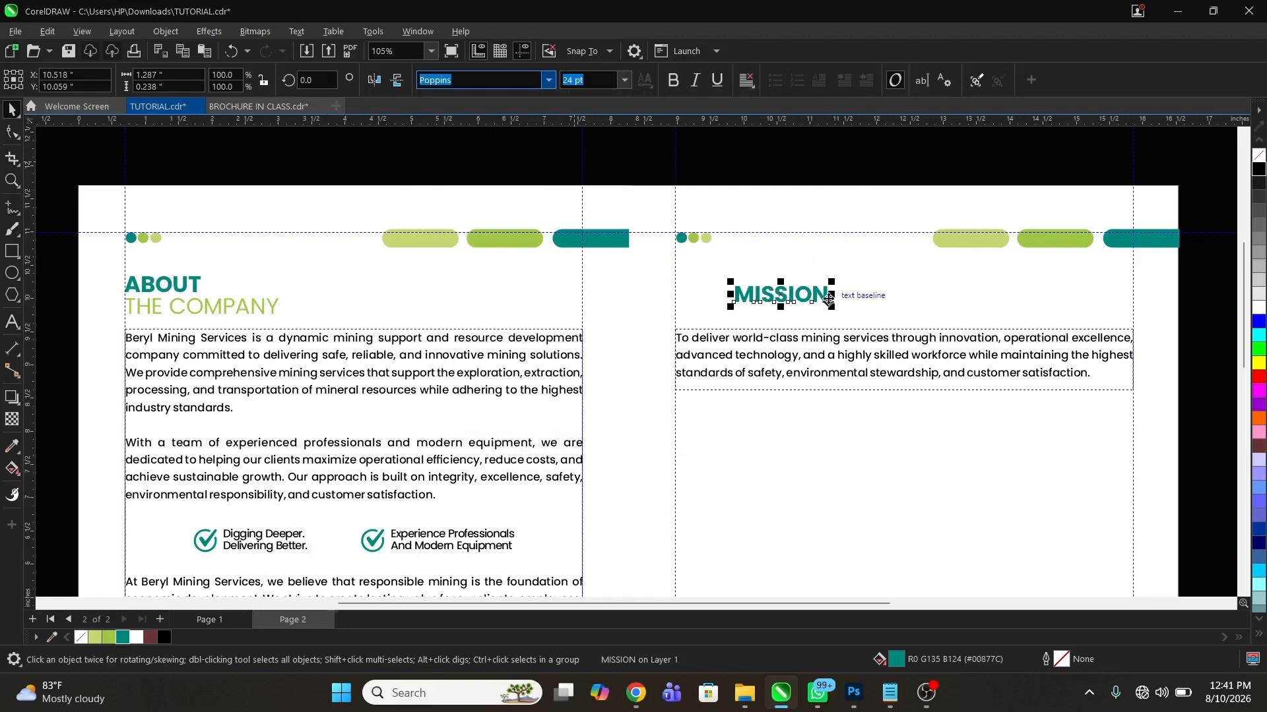
Place the target-and-arrow icon just before the MISSION heading, at about X 9.39 in, Y 9.98 in
scroll(620, 323, "down", 3)
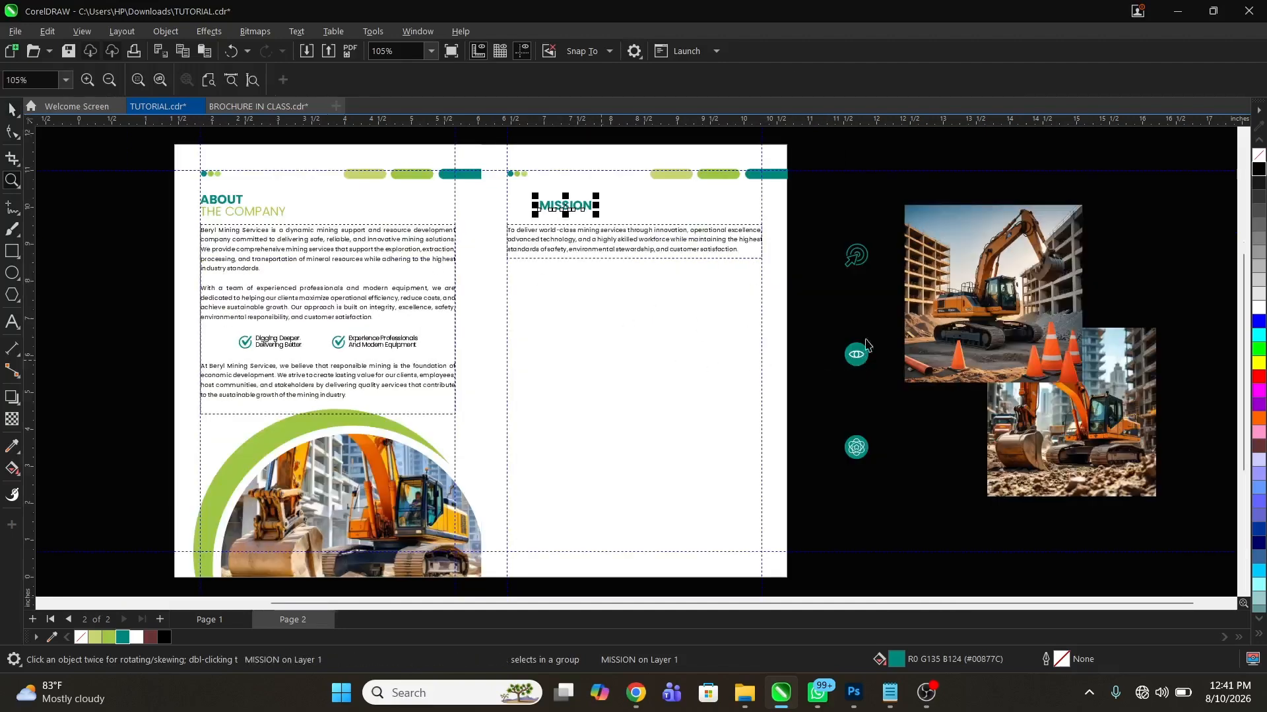
key("z")
key("space")
left_click_drag(865, 262, 520, 215)
key("z")
left_click_drag(473, 164, 630, 265)
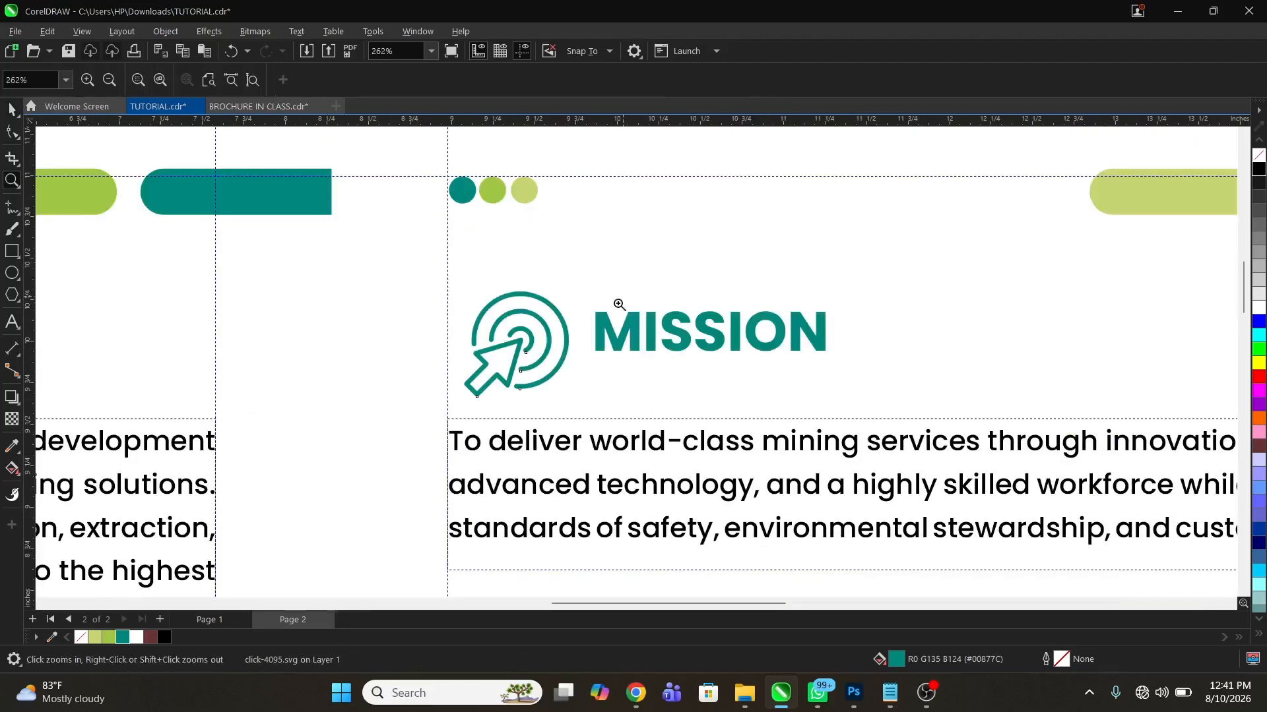
key("space")
key("z")
right_click(639, 289)
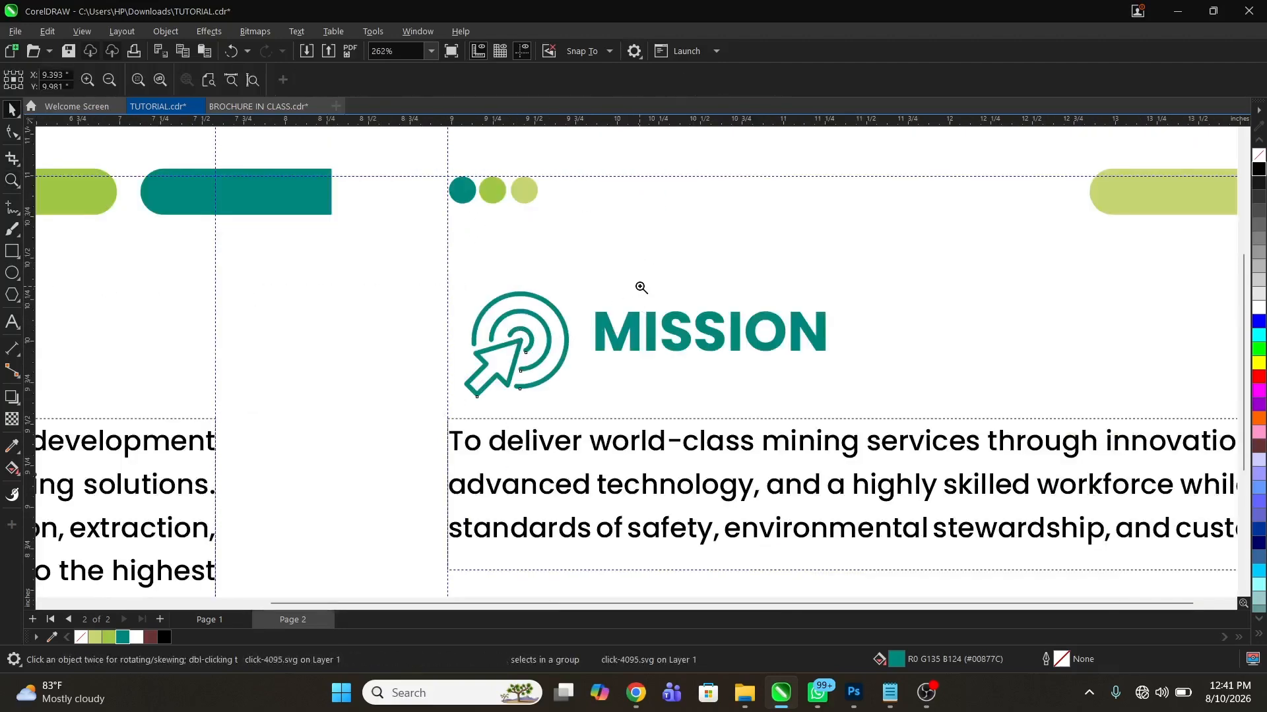
Duplicate the teal eye icon from the pasteboard below the mission paragraph and delete the eye symbol inside the copy's circle
key("space")
left_click_drag(857, 355, 580, 291)
key("z")
left_click_drag(430, 198, 764, 359)
key("space")
left_click(596, 399, "ctrl")
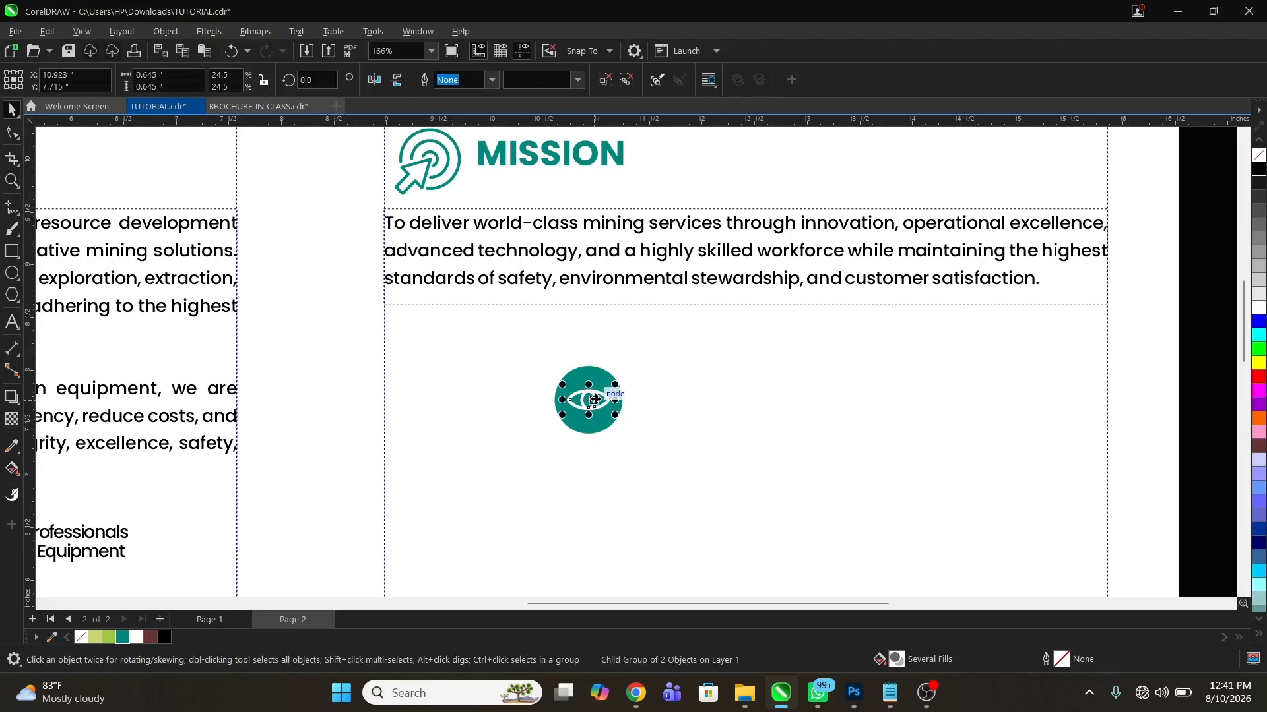
key("Delete")
Centre the plain teal circle on the target-and-arrow icon before the MISSION heading, at about X 9.39 in, Y 9.98 in
left_click(595, 401)
key("z")
right_click(574, 401)
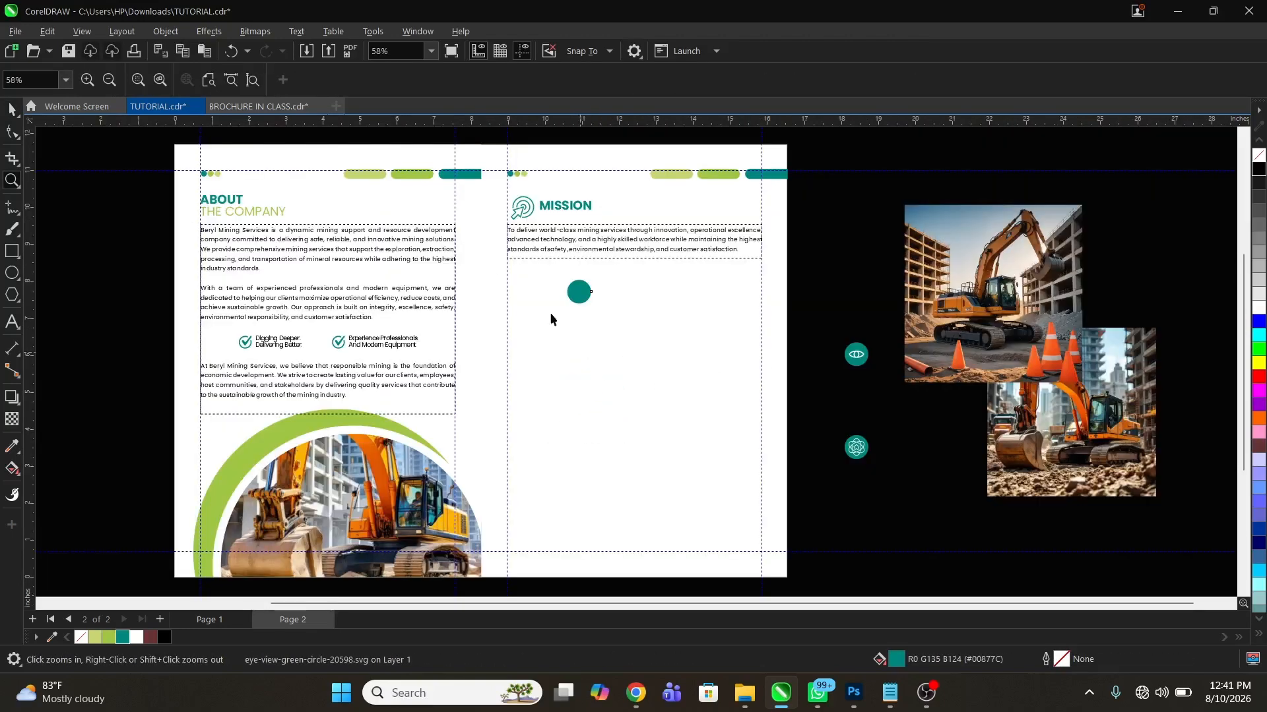
key("space")
left_click_drag(579, 291, 611, 257)
key("z")
key("space")
Shrink the target-and-arrow icon about its centre to about 0.44 in wide and colour it white
left_click(466, 370)
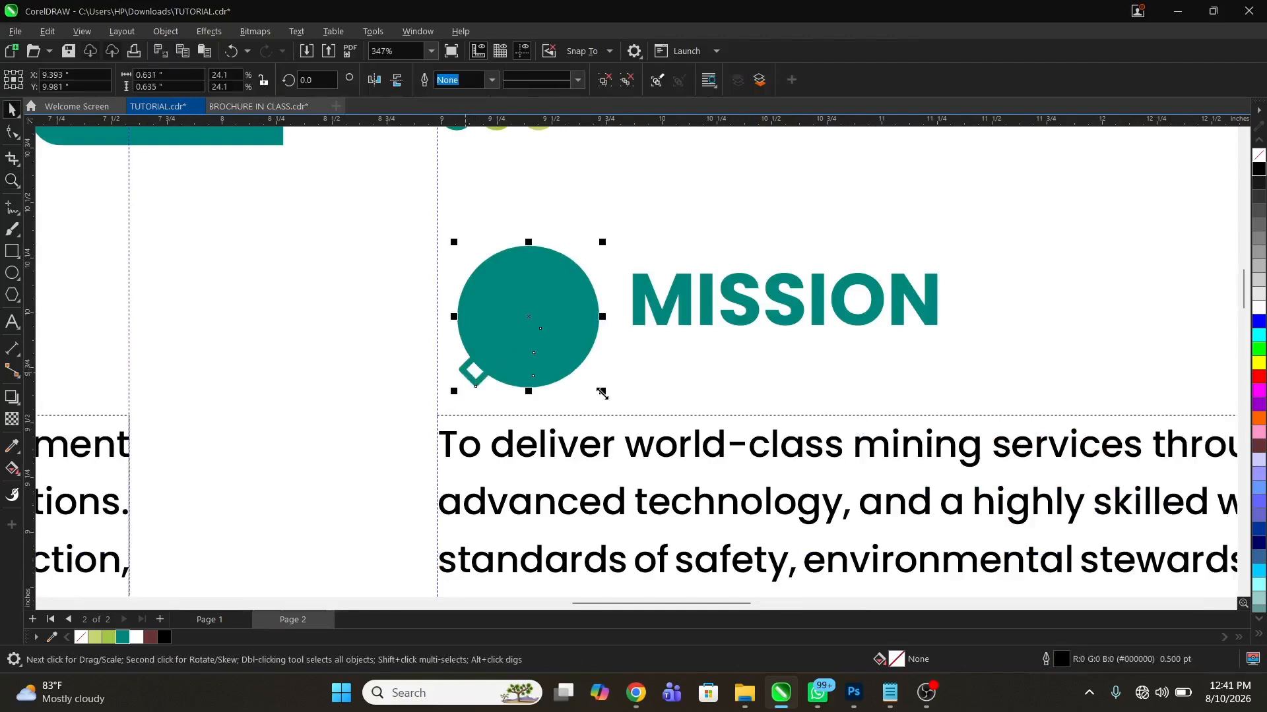
left_click_drag(603, 391, 581, 370)
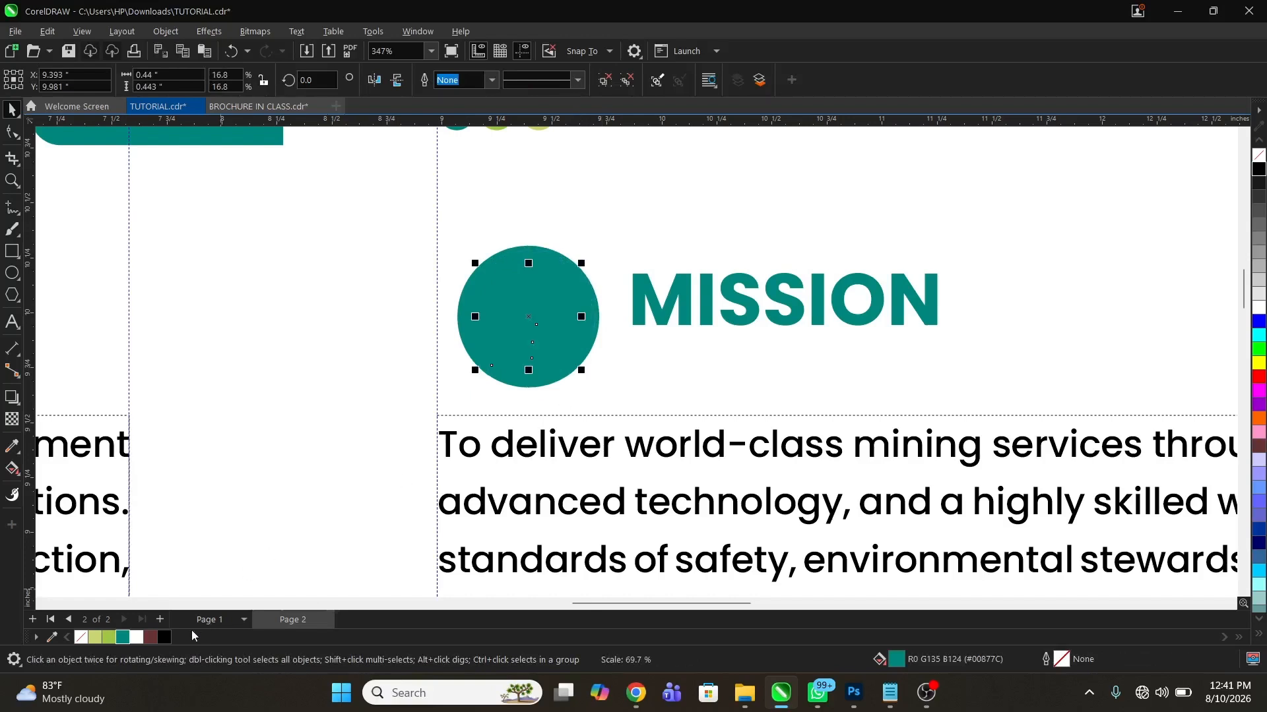
right_click(138, 637)
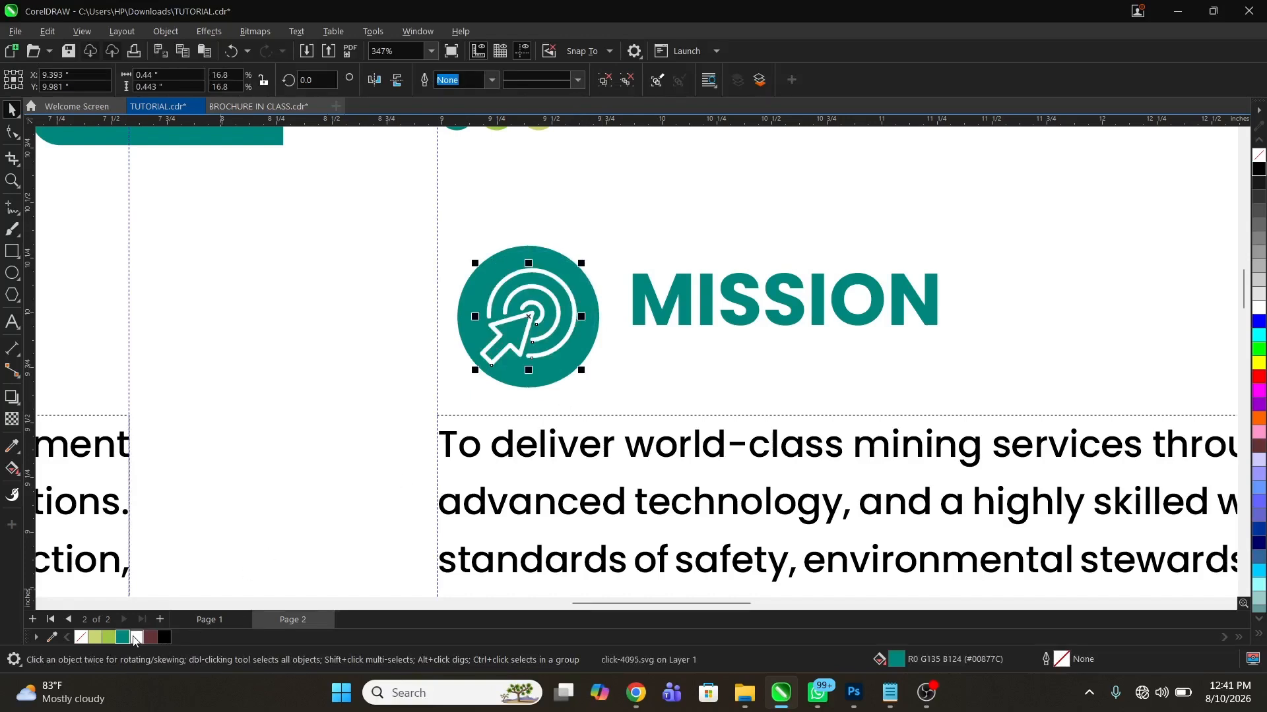
Move the circle and icon against the text margin at about X 9.31 in, Y 10.11 in and vertically centre the MISSION heading with the circle
left_click(536, 254, "shift")
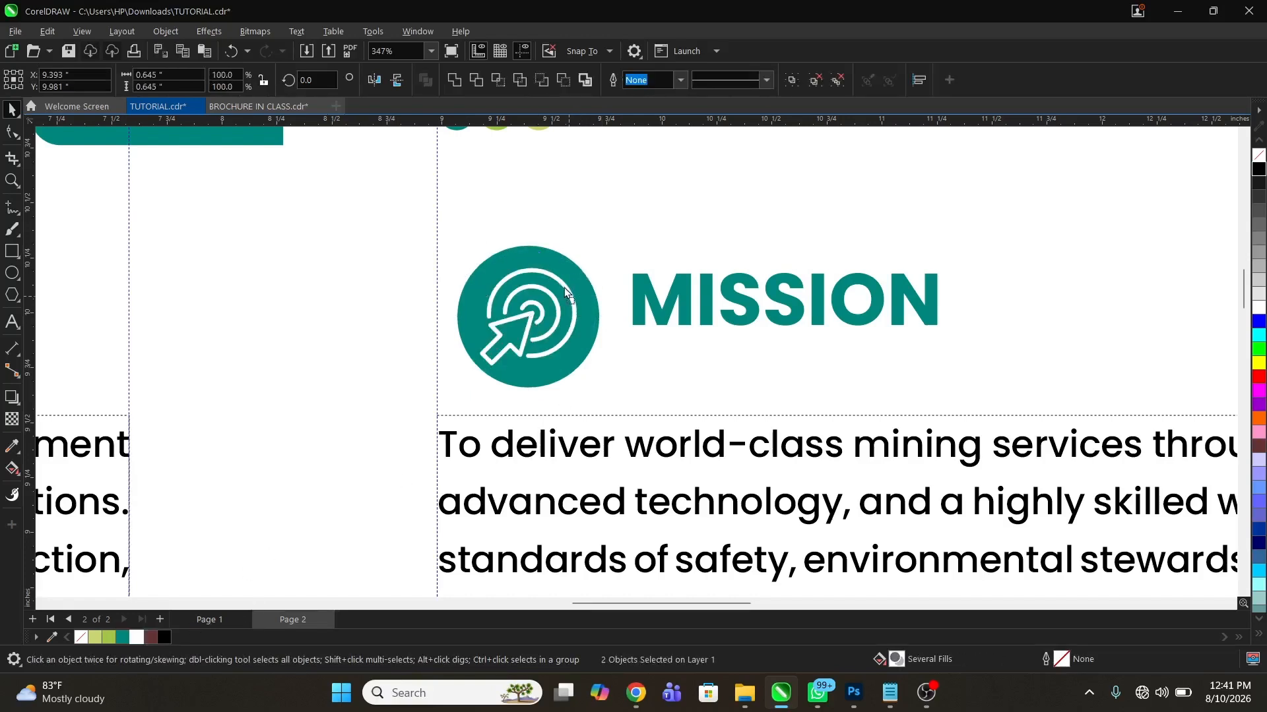
mouse_move(565, 289)
left_mouse_down()
mouse_move(565, 273)
mouse_move(547, 292)
left_mouse_up()
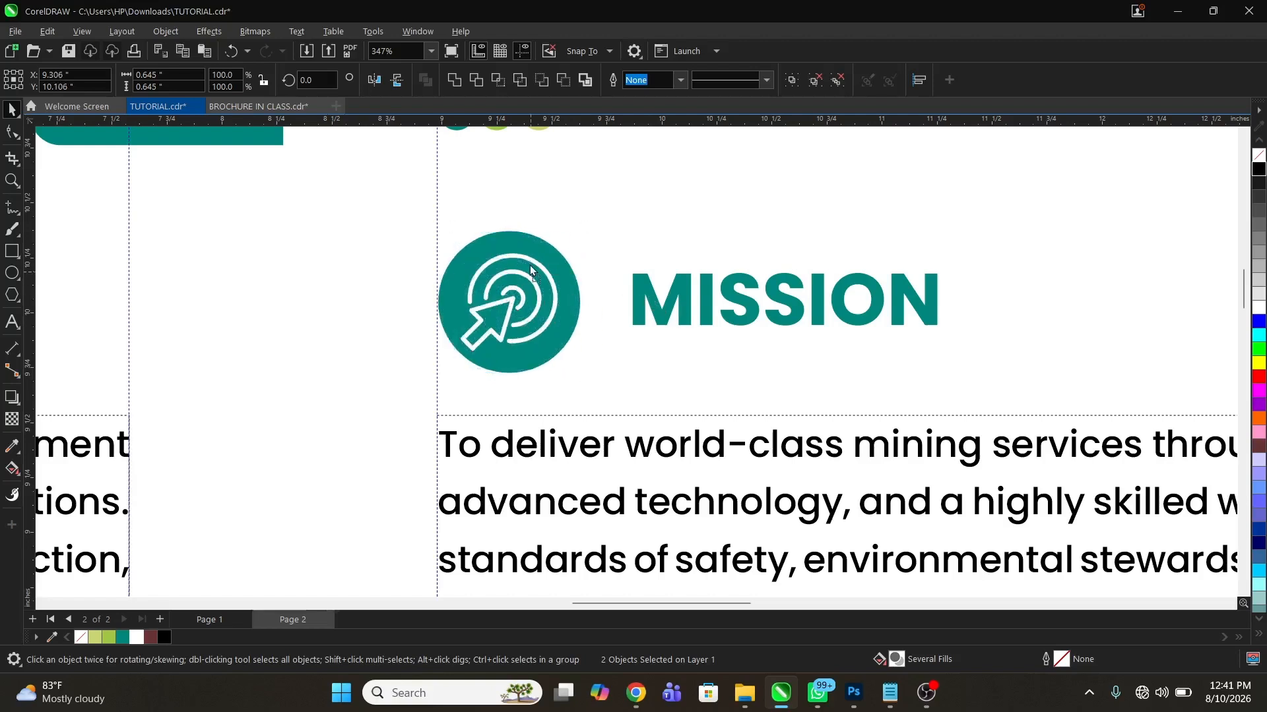
left_click(657, 305)
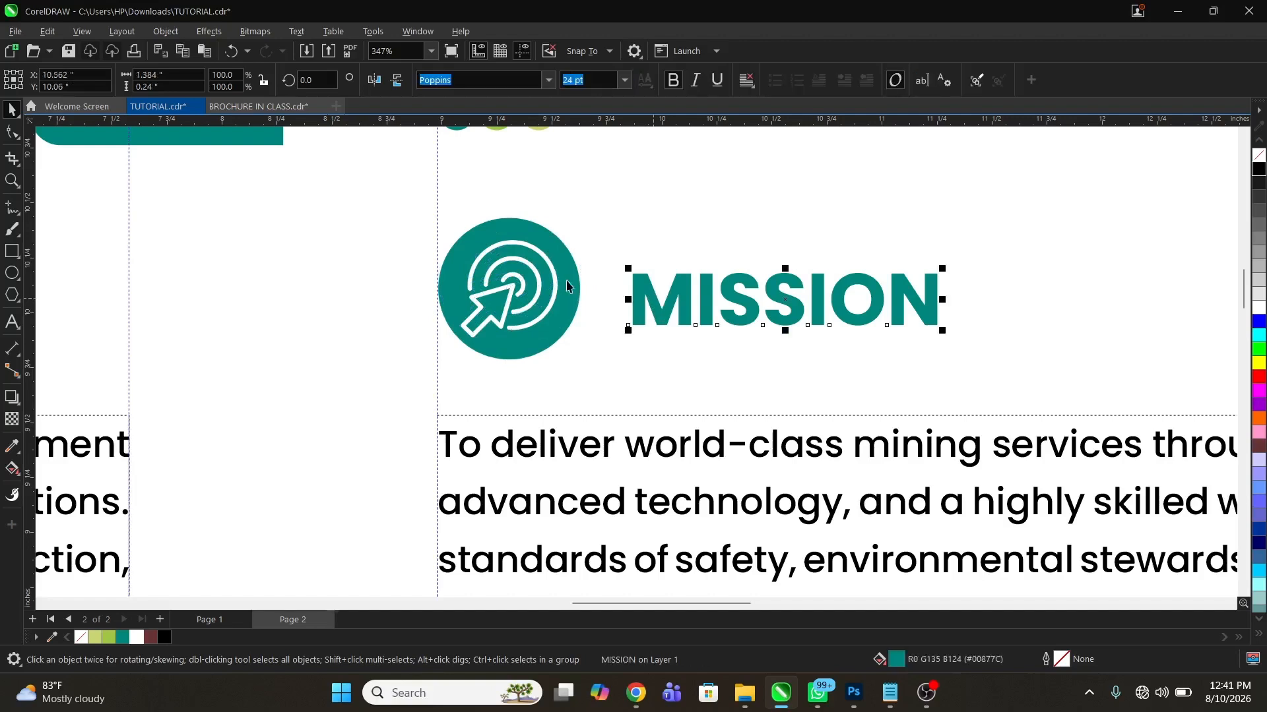
left_click(564, 258, "shift")
key("e")
left_click(757, 366)
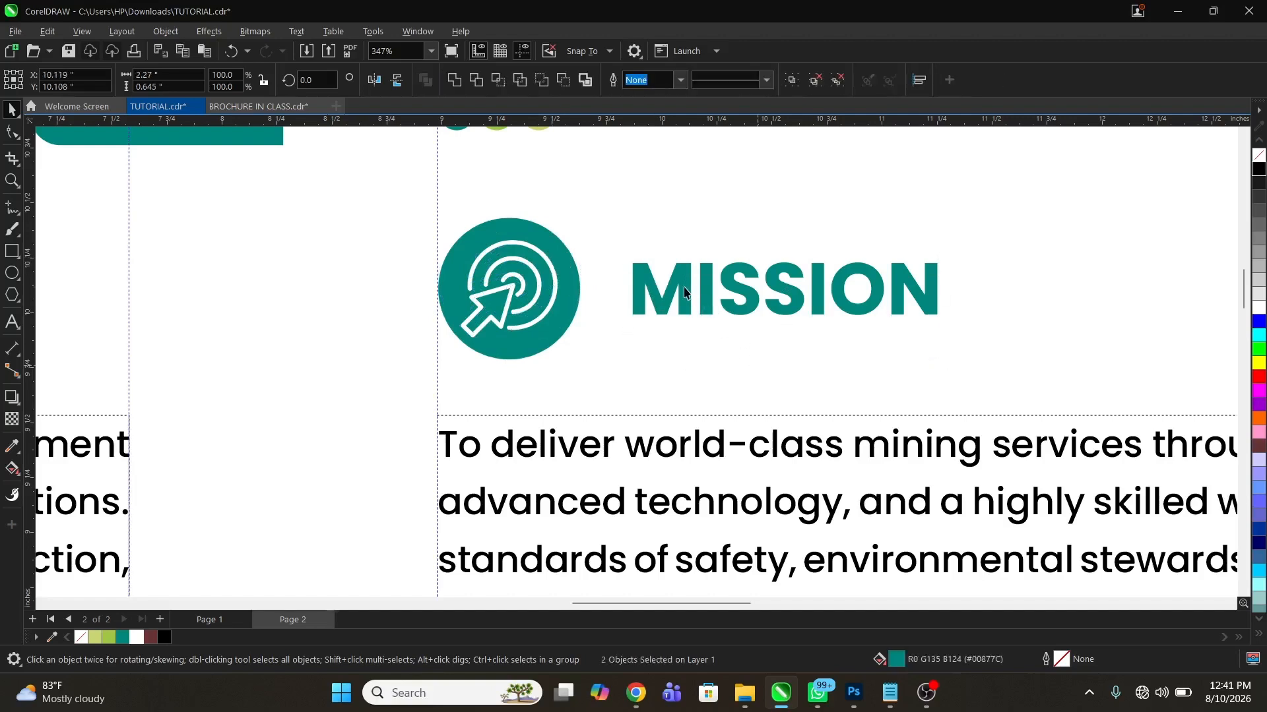